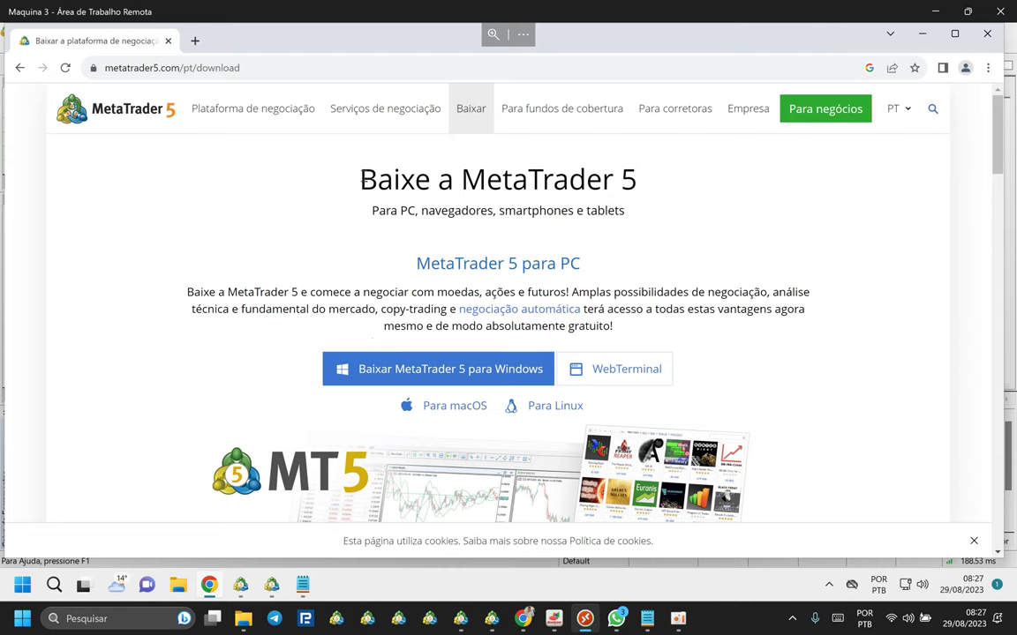
Download the MetaTrader 5 Windows installer mt5setup (3).exe from metatrader5.com and launch it.
triple_click(507, 181)
left_click(706, 198)
left_click_drag(357, 177, 639, 184)
left_click(608, 188)
left_click_drag(401, 181, 674, 180)
left_click(579, 188)
left_click(390, 369)
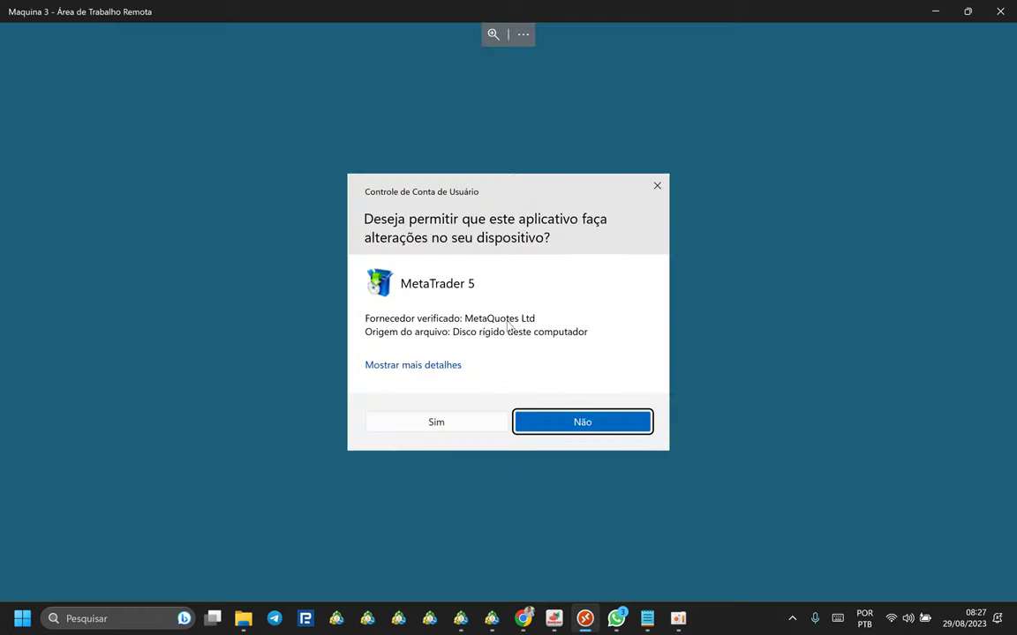
Allow the MetaTrader 5 setup to make changes at the 'Sim' permission prompt.
left_click(439, 423)
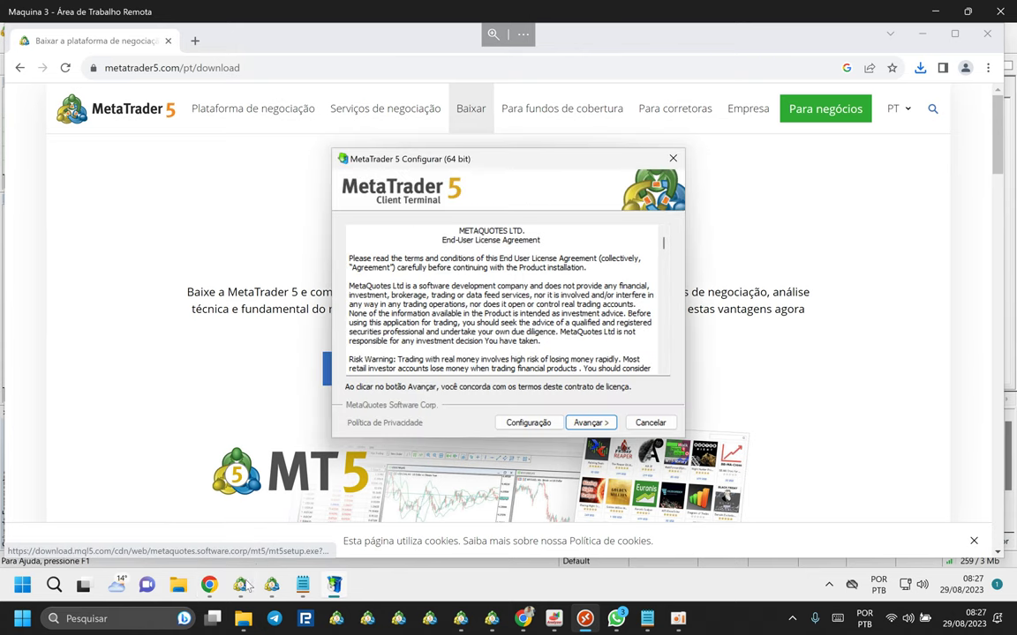
mouse_move(333, 584)
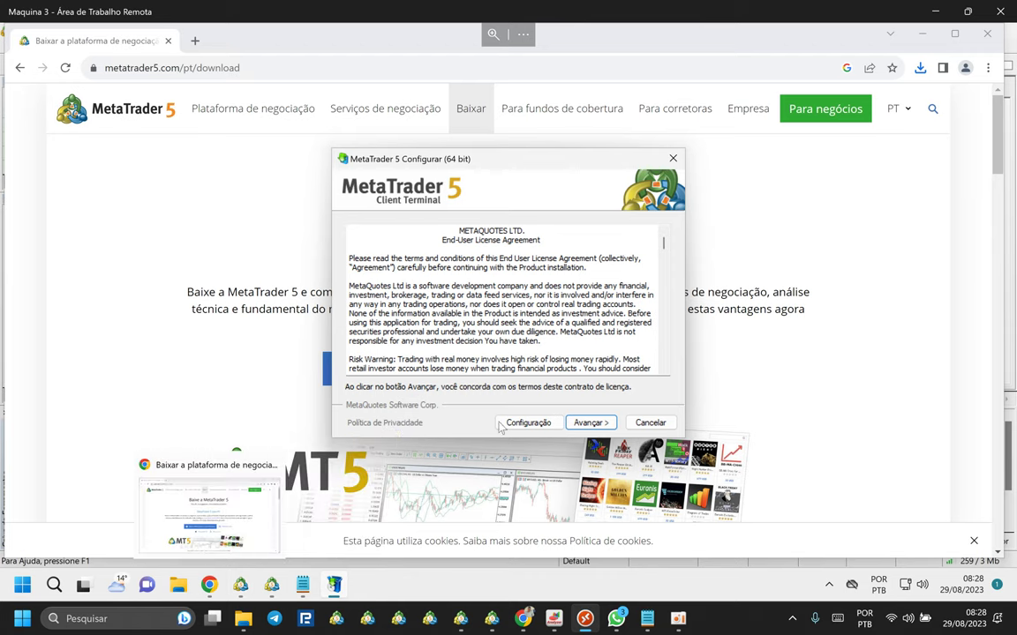
mouse_move(246, 590)
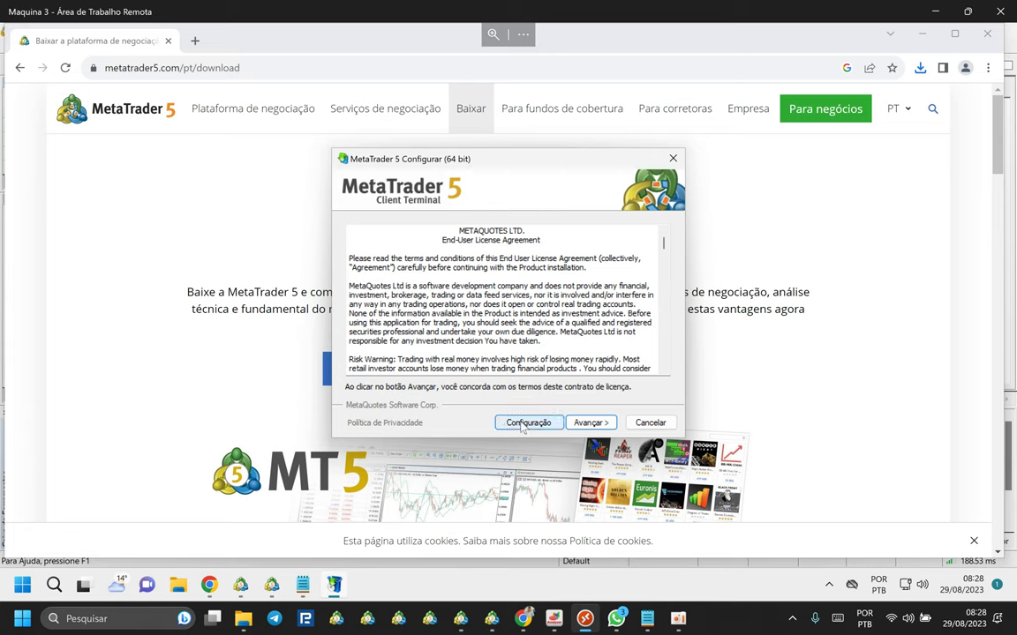
Install MetaTrader 5 into the 'MetaTrader 5 - conta 3' folder and group, with MQL5.community unchecked.
left_click(525, 423)
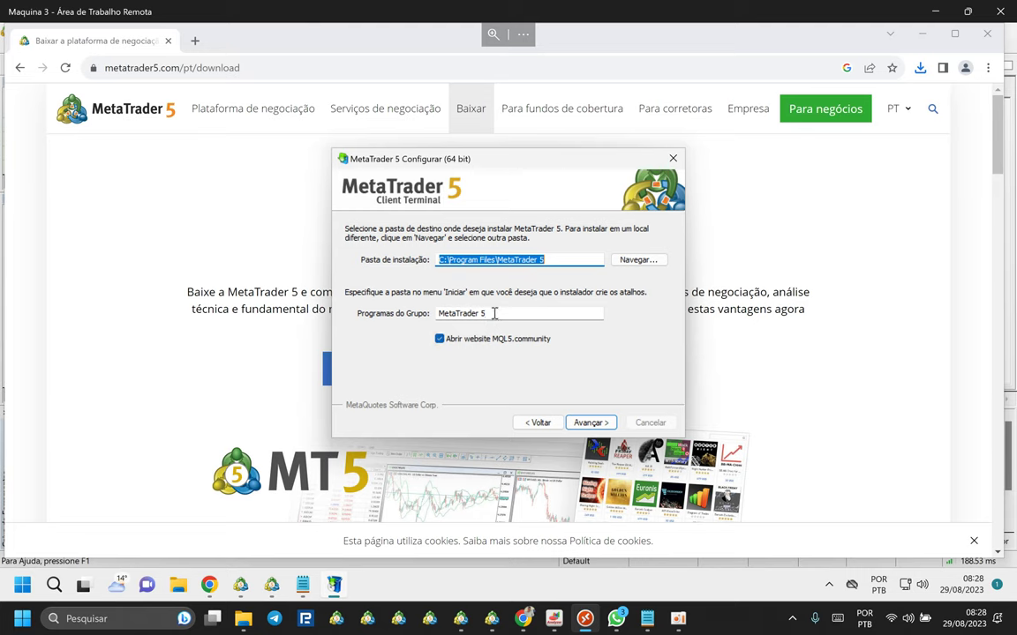
left_click(480, 313)
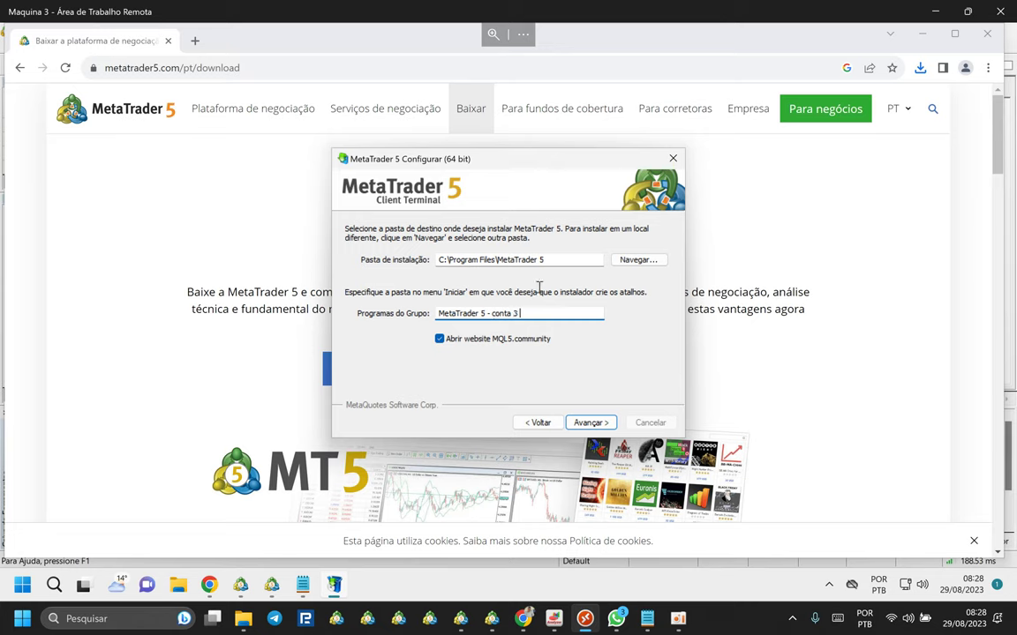
left_click(562, 257)
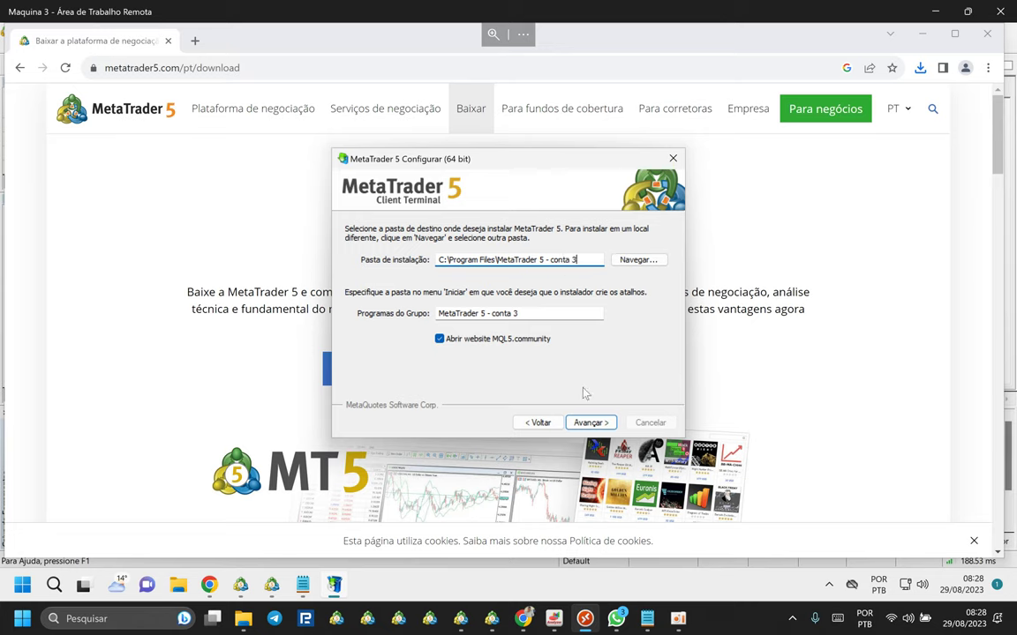
left_click(440, 338)
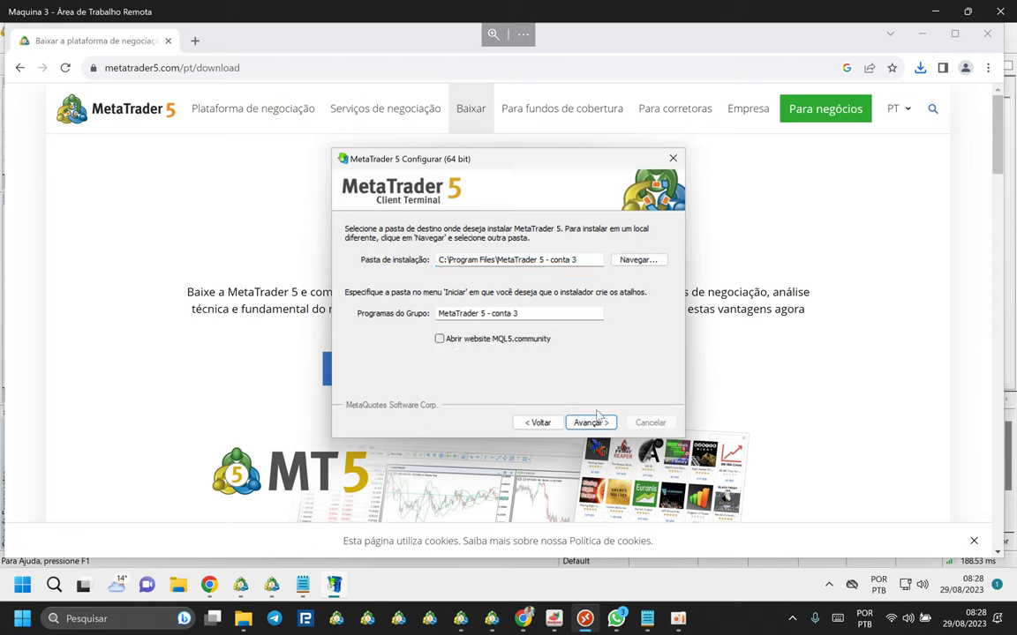
left_click(588, 422)
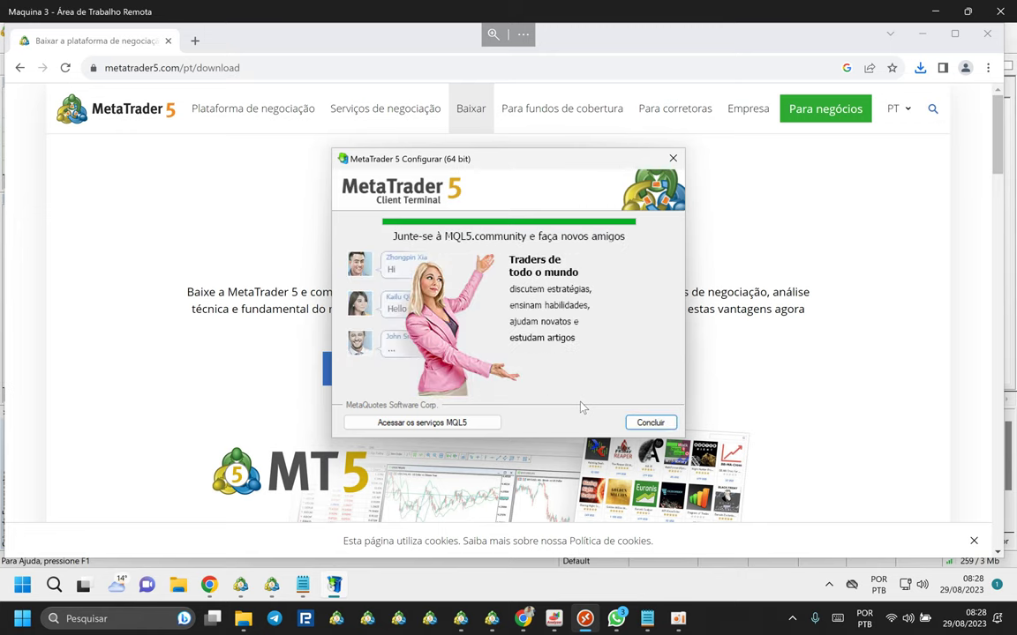
Close the installer, the welcome panel, and the USDCHF, EURUSD, GBPUSD and USDJPY charts.
left_click(650, 422)
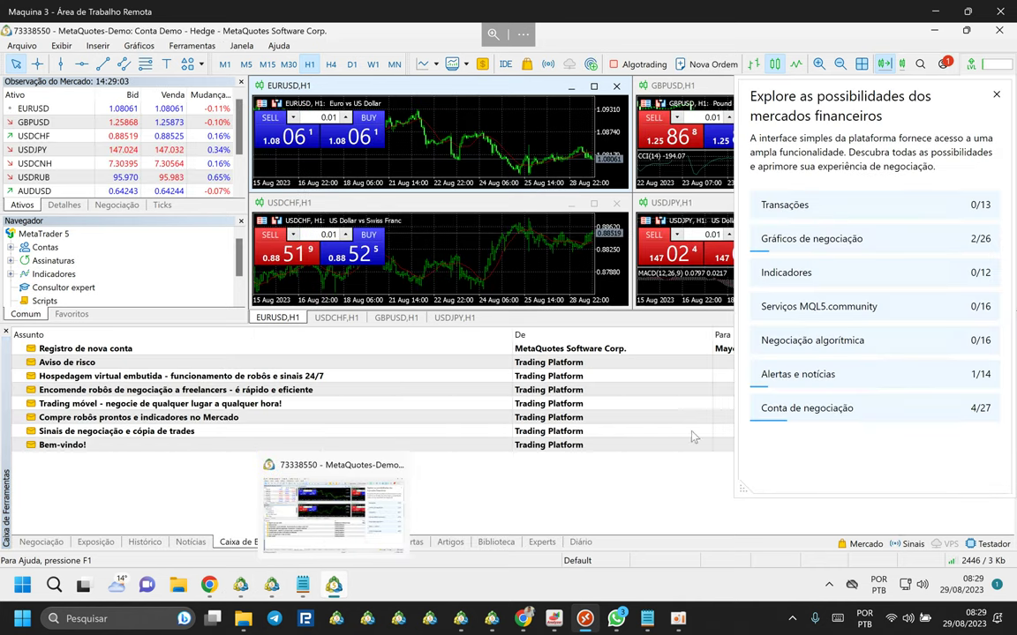
left_click(996, 94)
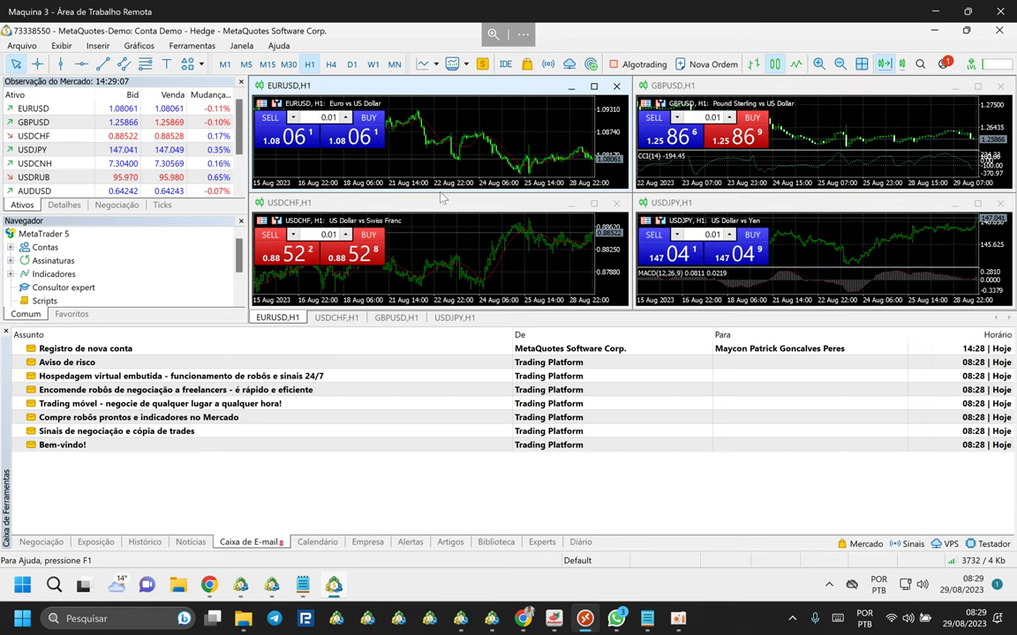
left_click(616, 203)
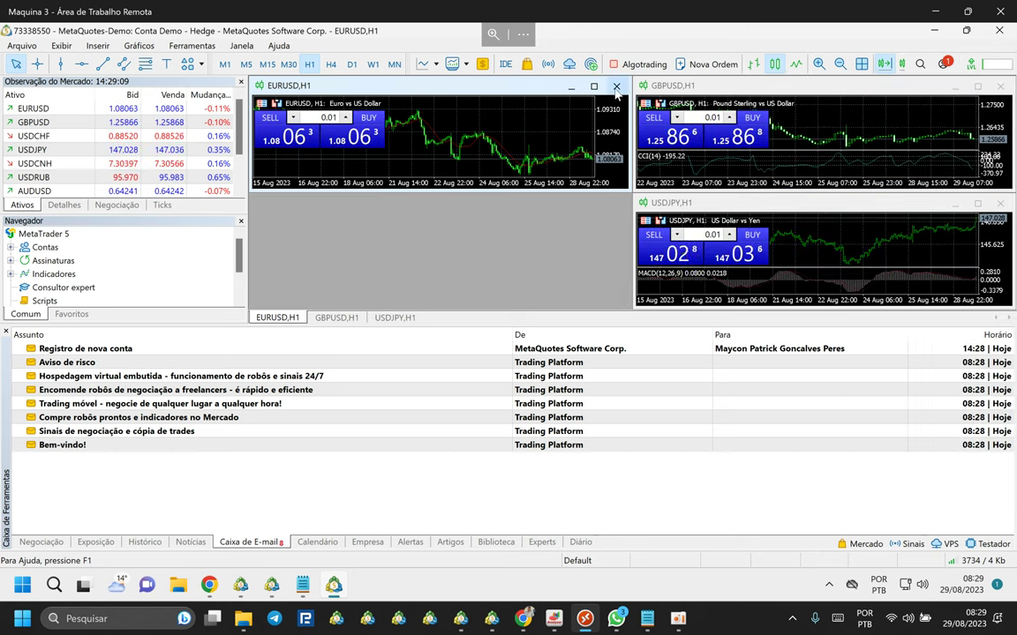
left_click(616, 86)
left_click(1000, 85)
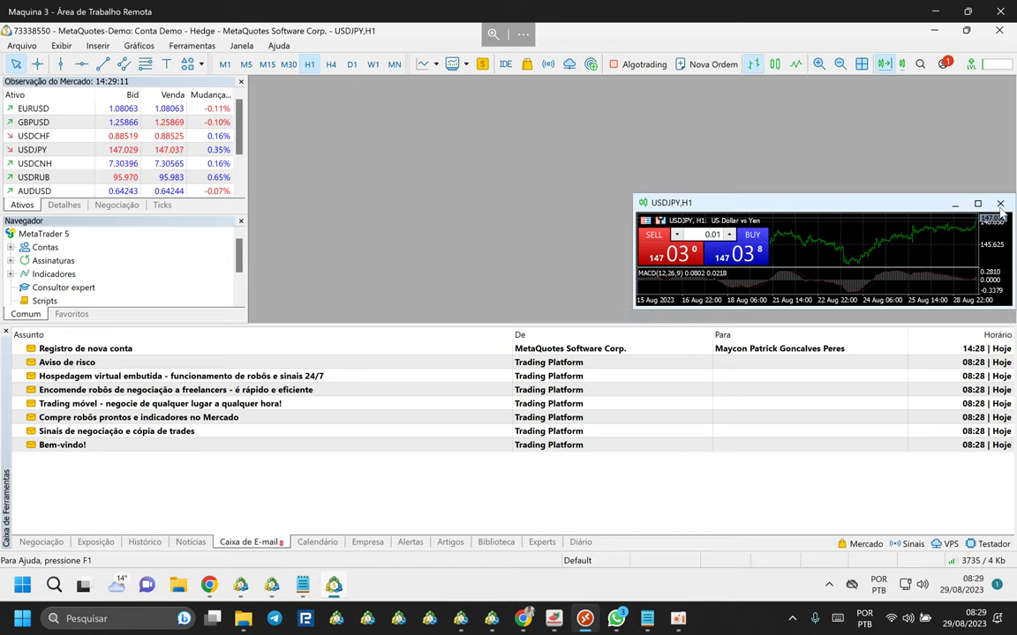
left_click(1002, 218)
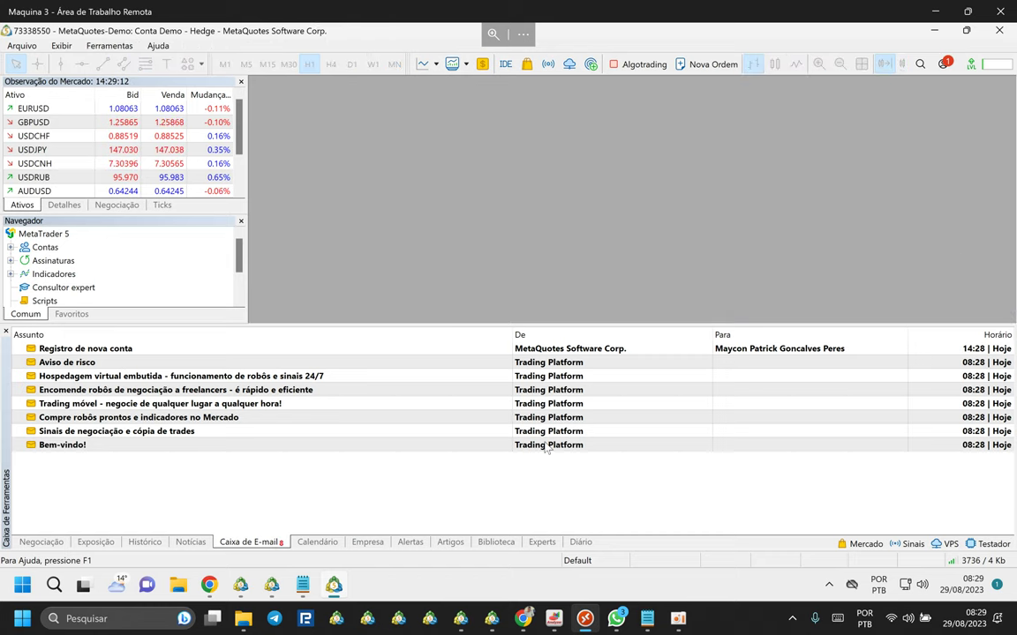
Pin MetaTrader 5 to the taskbar and open 'Abrir uma Conta' from Contas in the Navigator.
right_click(336, 589)
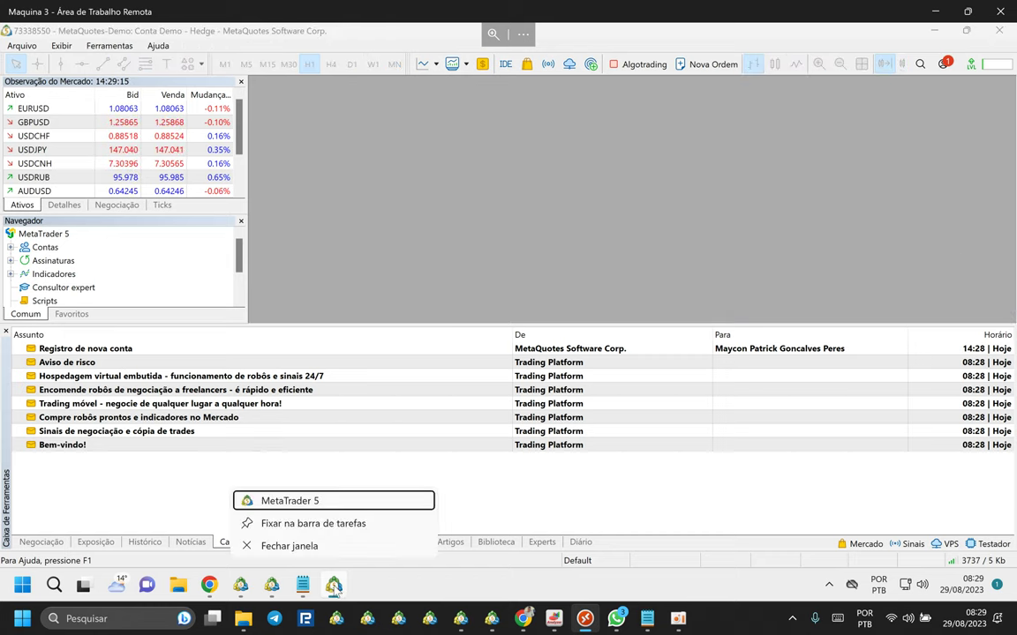
left_click(297, 526)
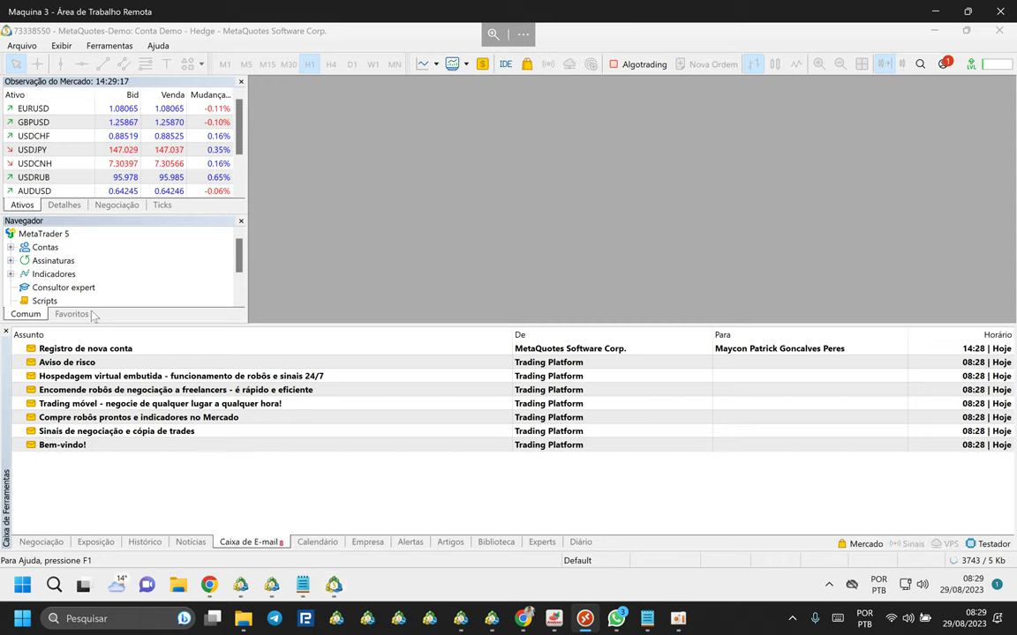
left_click(45, 248)
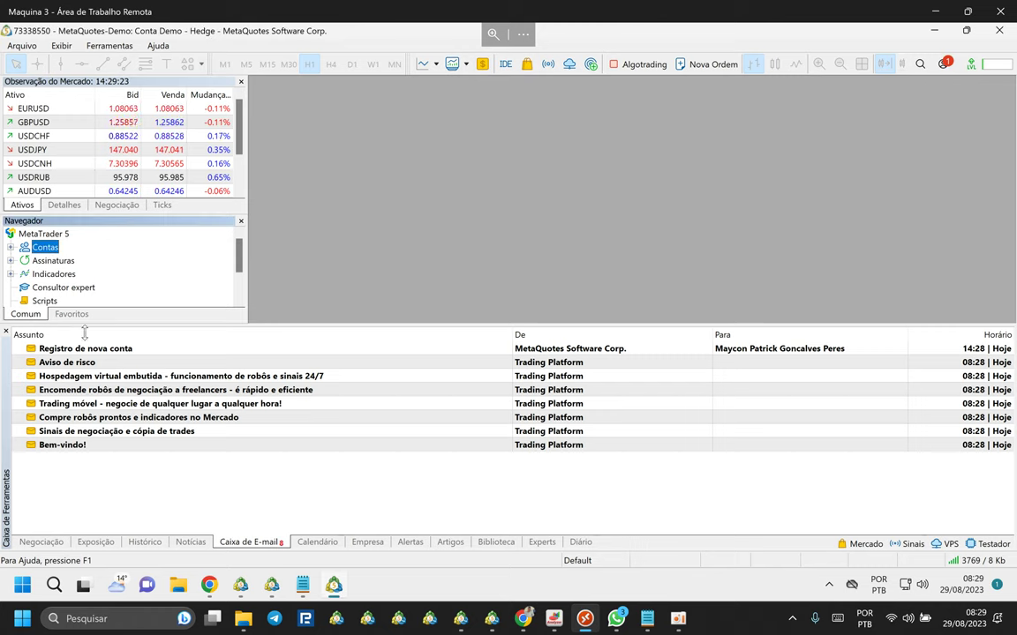
left_click_drag(85, 327, 87, 428)
double_click(46, 300)
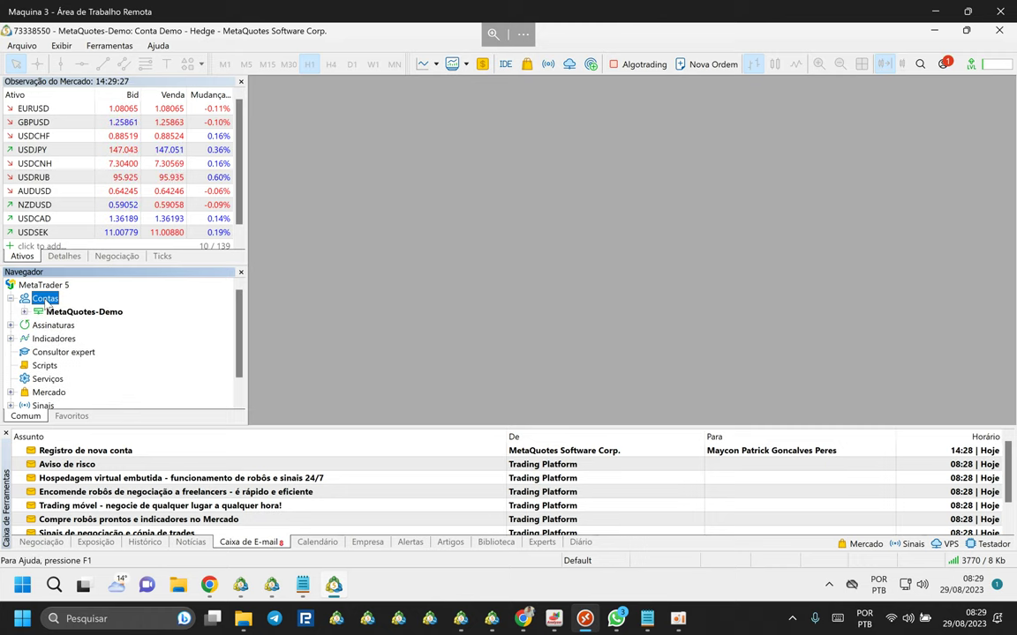
right_click(46, 301)
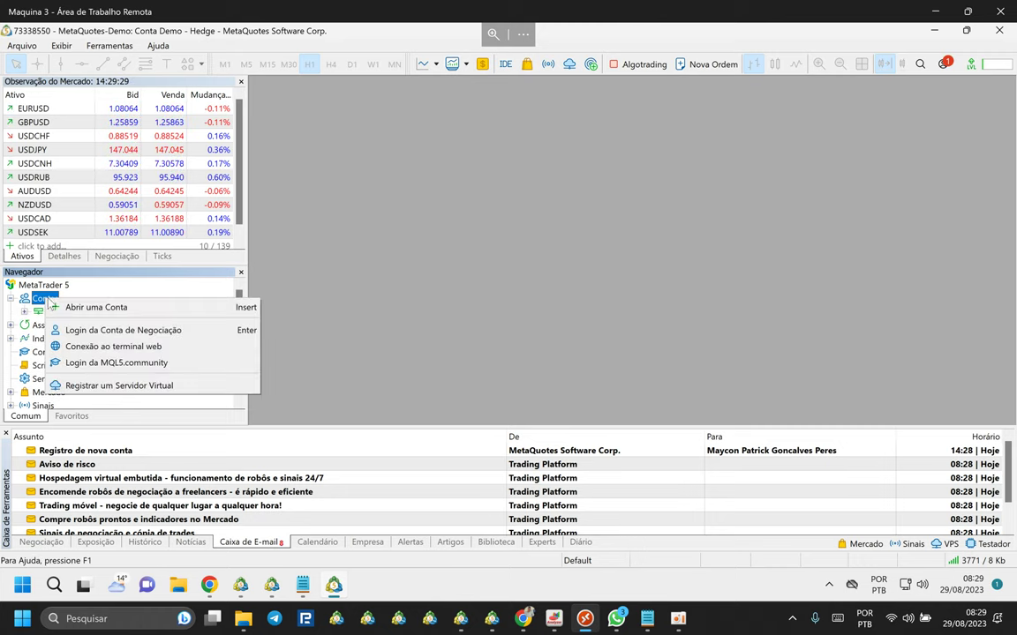
left_click(88, 307)
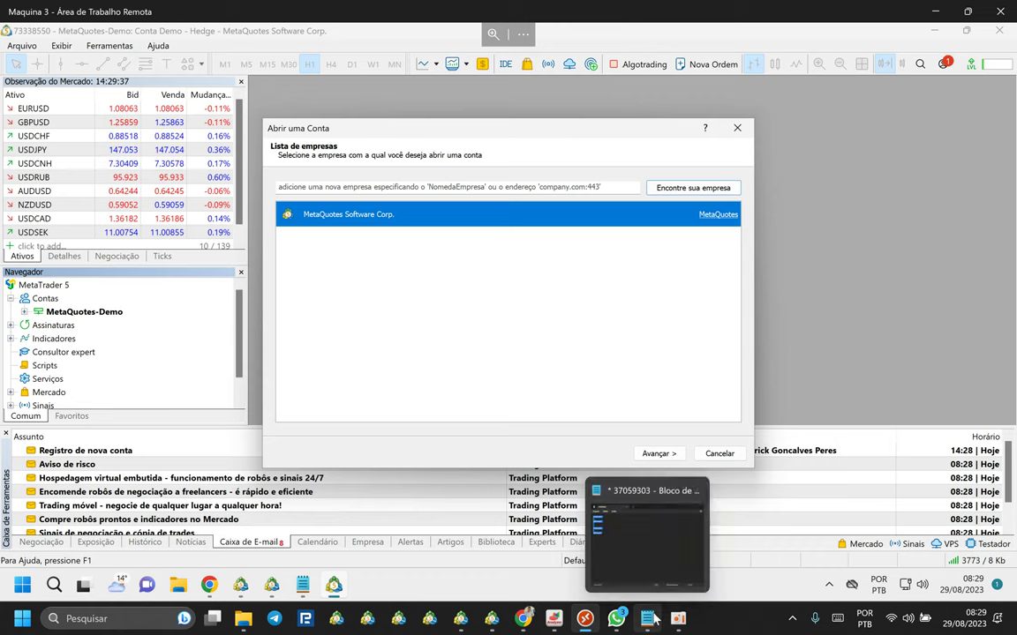
Select the first saved account number in Notepad, then minimize Notepad.
left_click(305, 590)
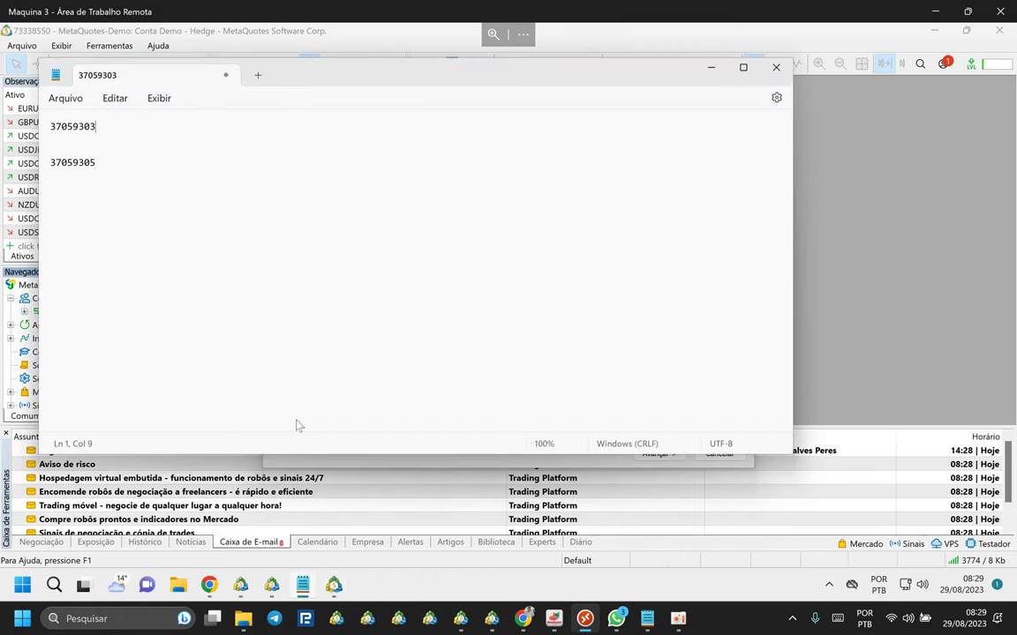
left_click(104, 172)
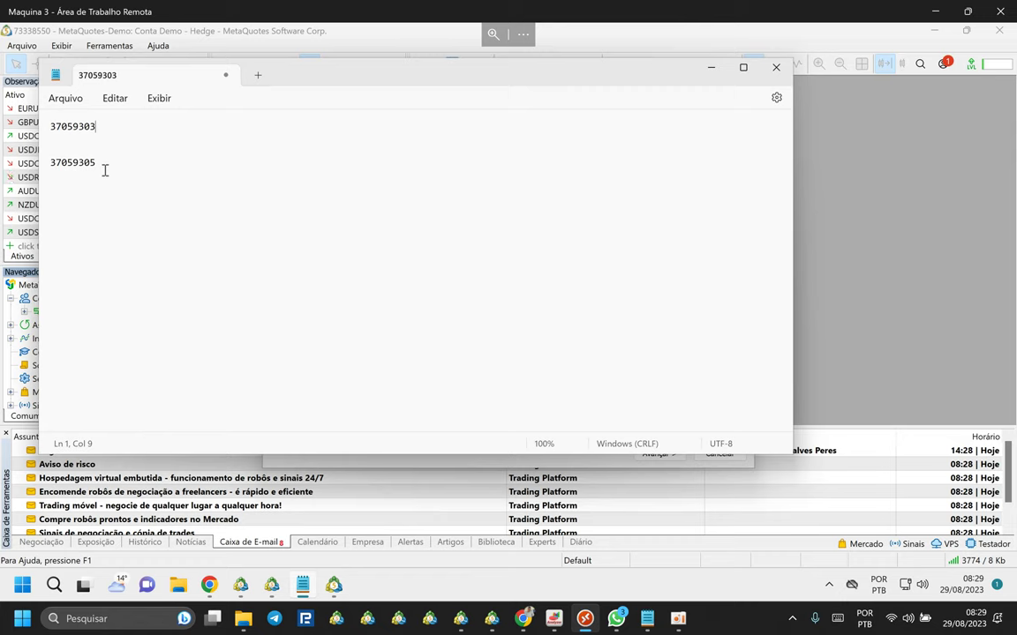
left_click(99, 126)
double_click(74, 128)
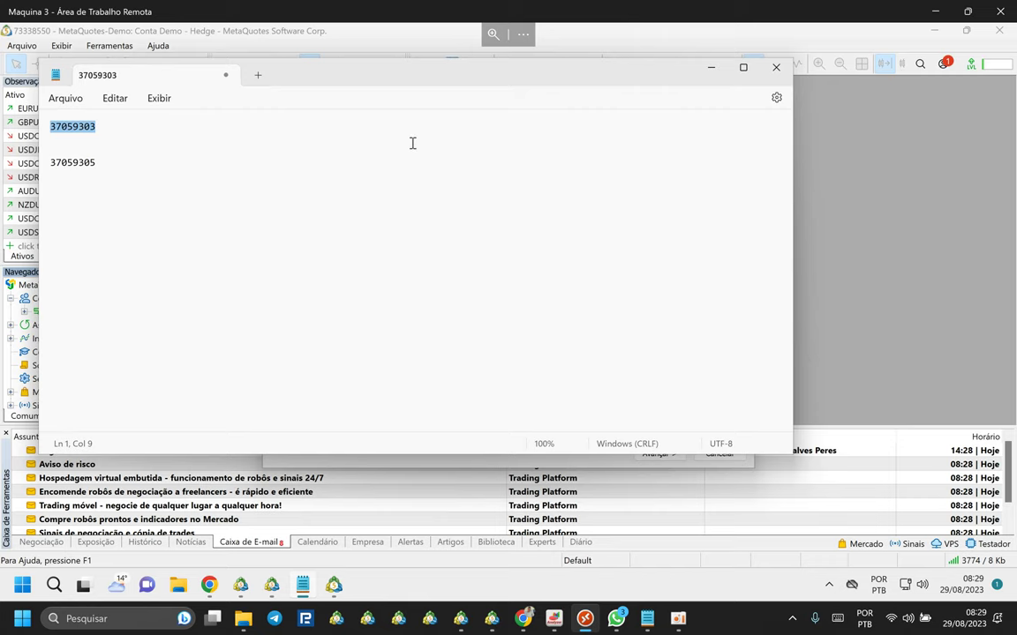
left_click(711, 67)
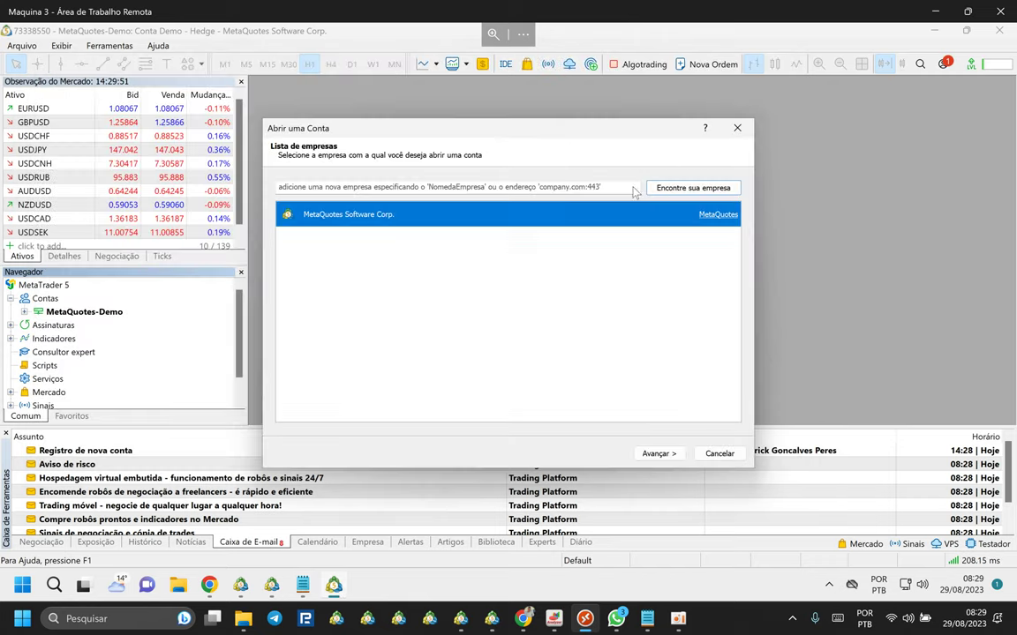
Search the company list for RoboForex, adding RoboMarkets Ltd to the brokers.
left_click(325, 187)
type("robo")
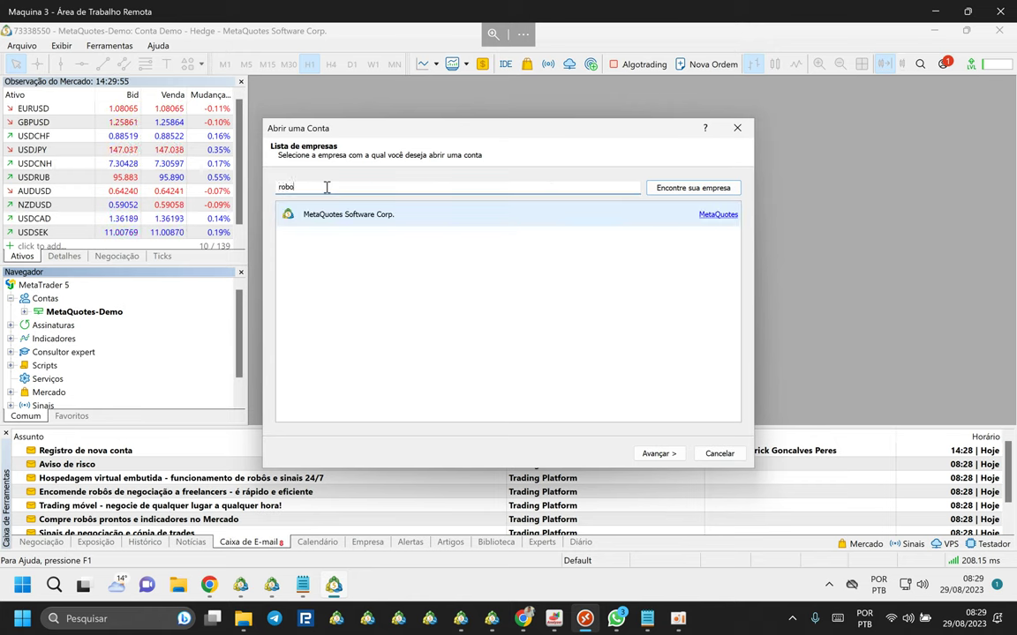
type("forex")
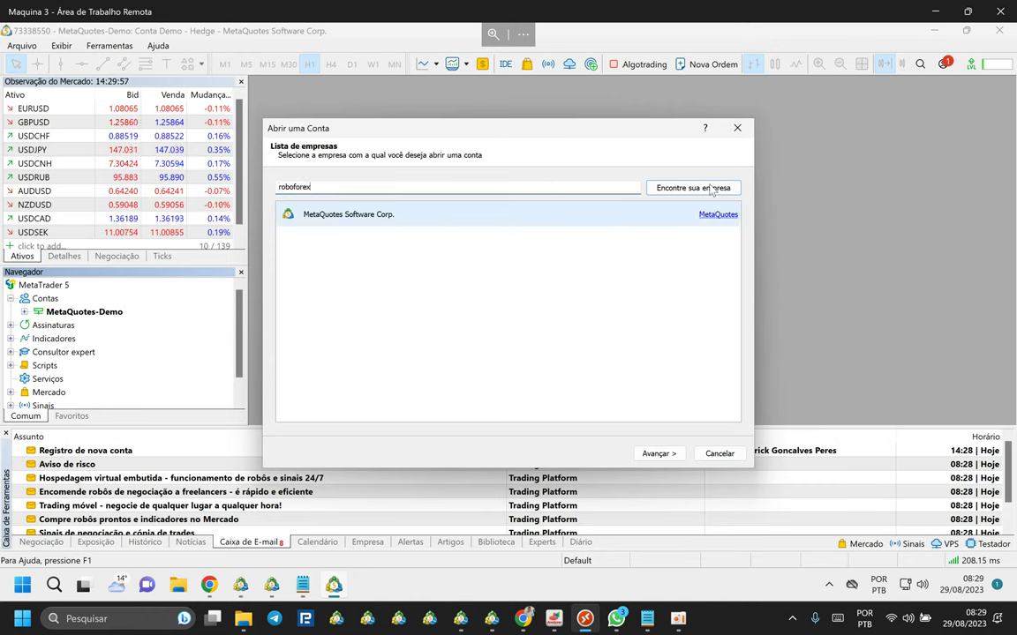
left_click(702, 189)
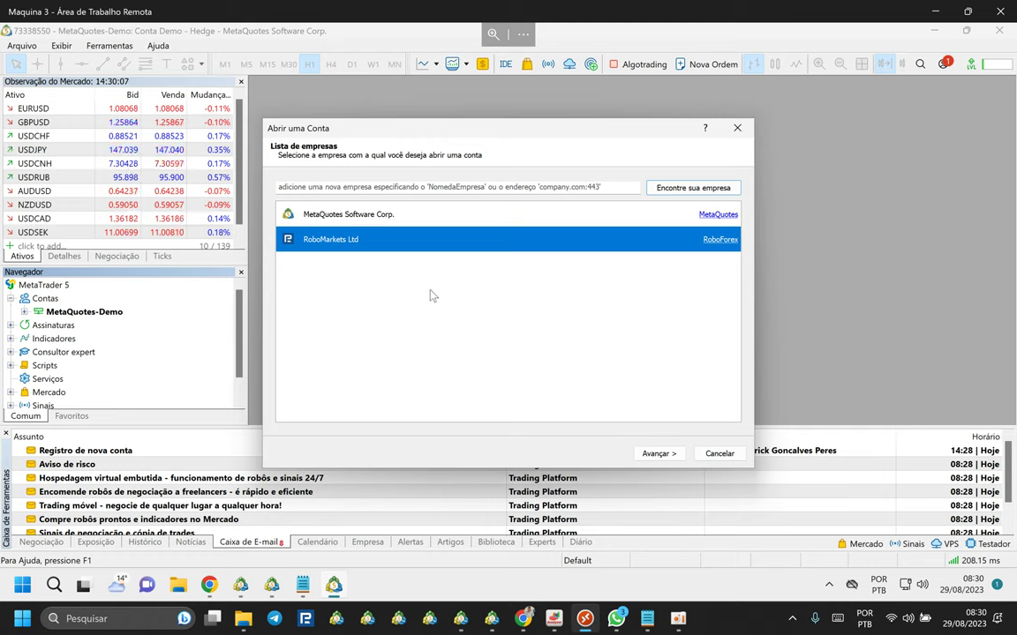
Connect the existing RoboMarkets account on RoboForex-Pro by entering its login number and password.
left_click(660, 455)
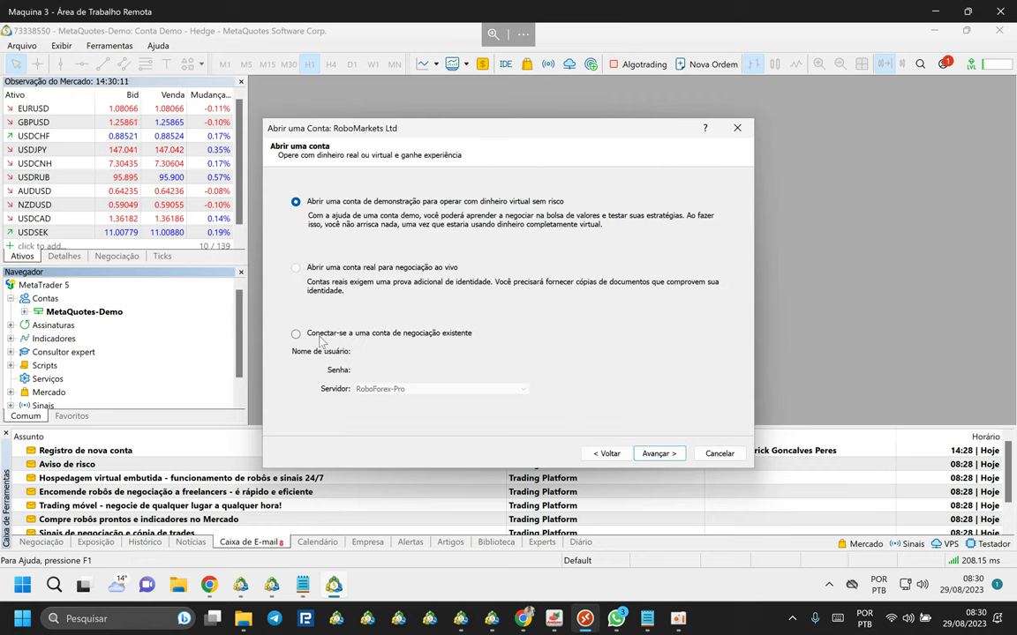
left_click(296, 333)
left_click(382, 356)
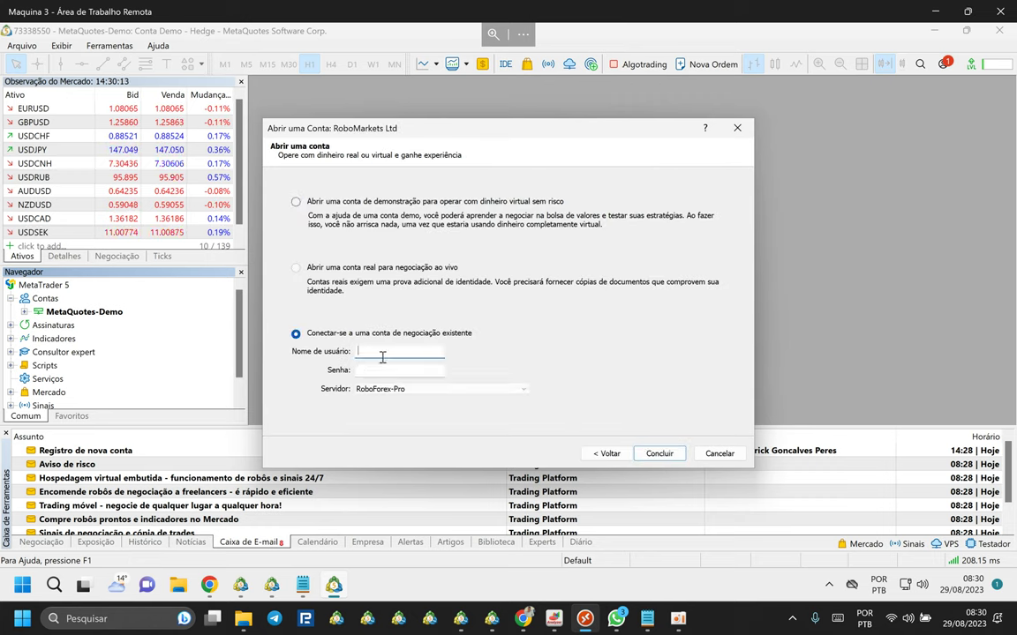
left_click(380, 374)
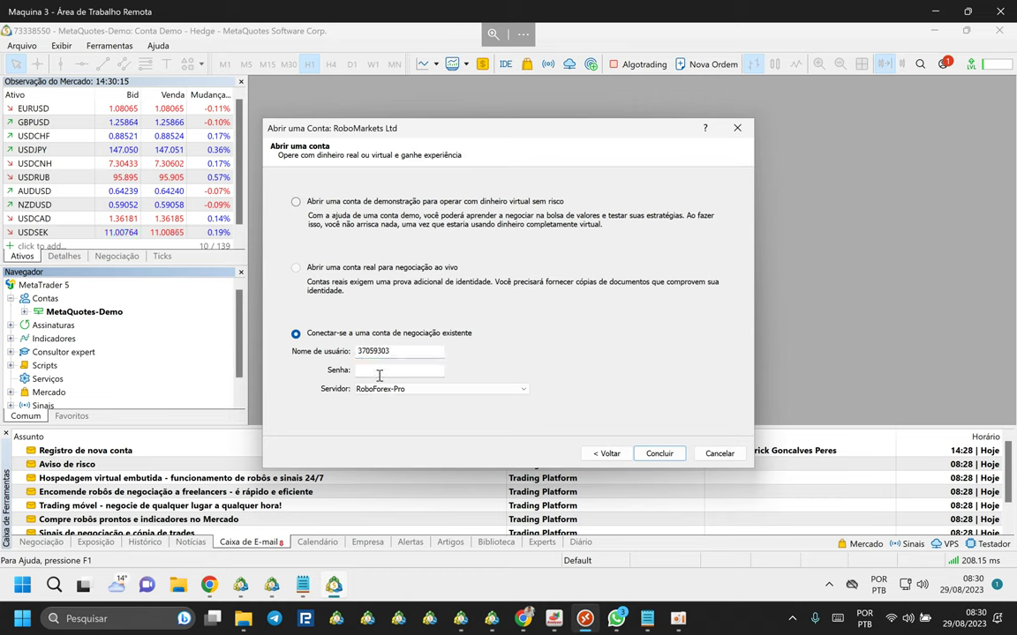
type("••")
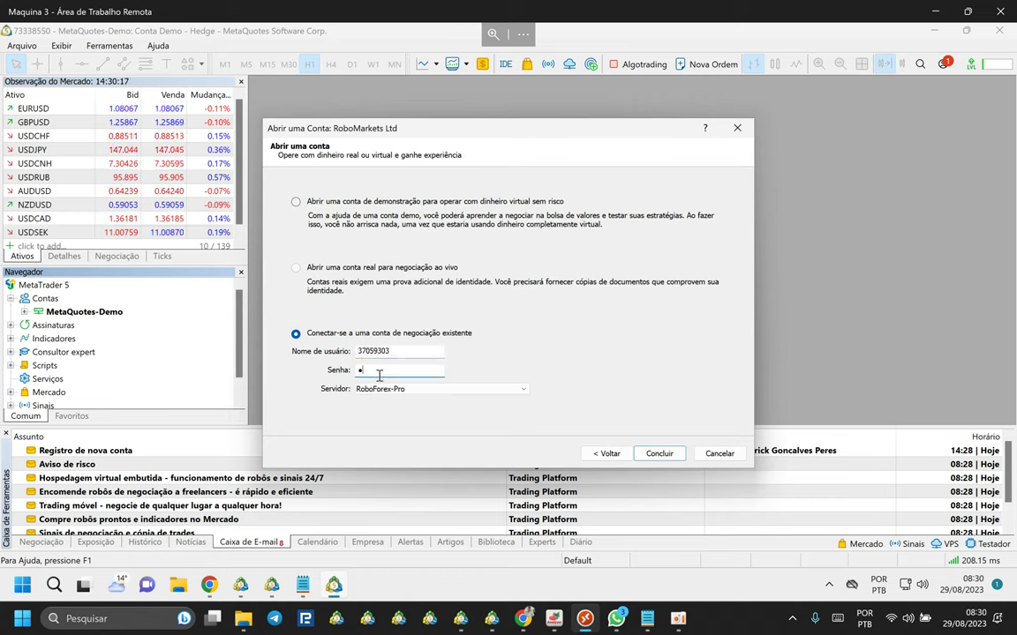
type("•••••")
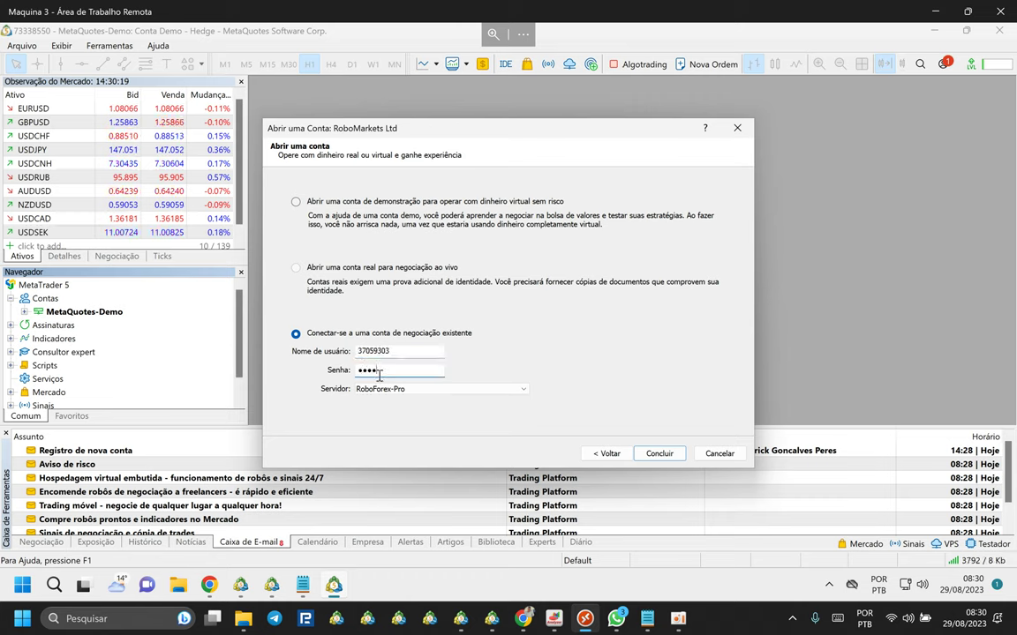
type("•")
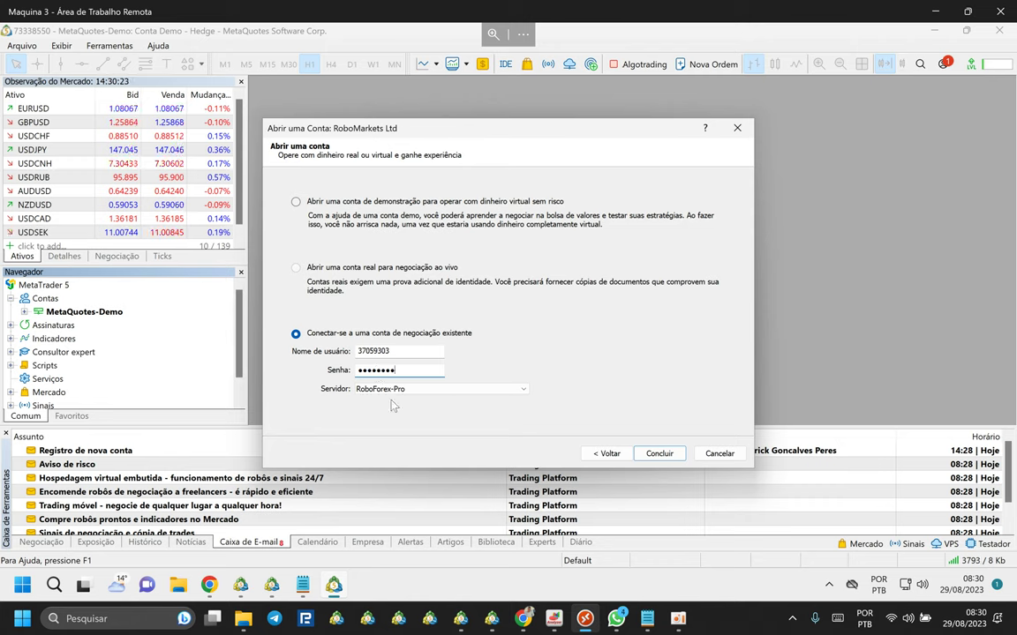
left_click(656, 456)
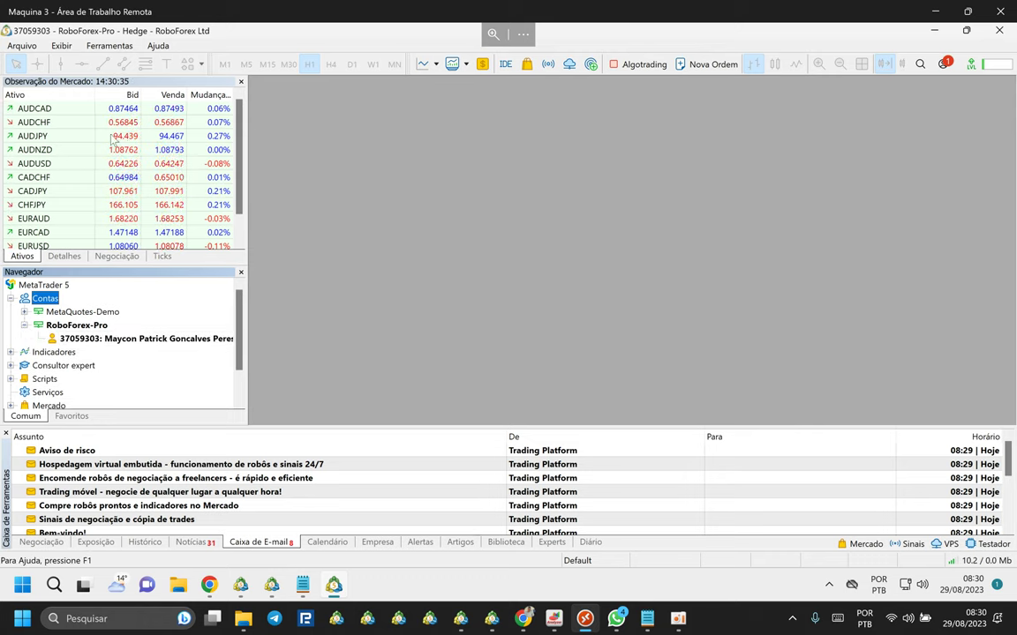
Collapse the RoboForex-Pro entry and the Contas list in the Navigator.
scroll(113, 138, "down", 1)
scroll(130, 140, "up", 1)
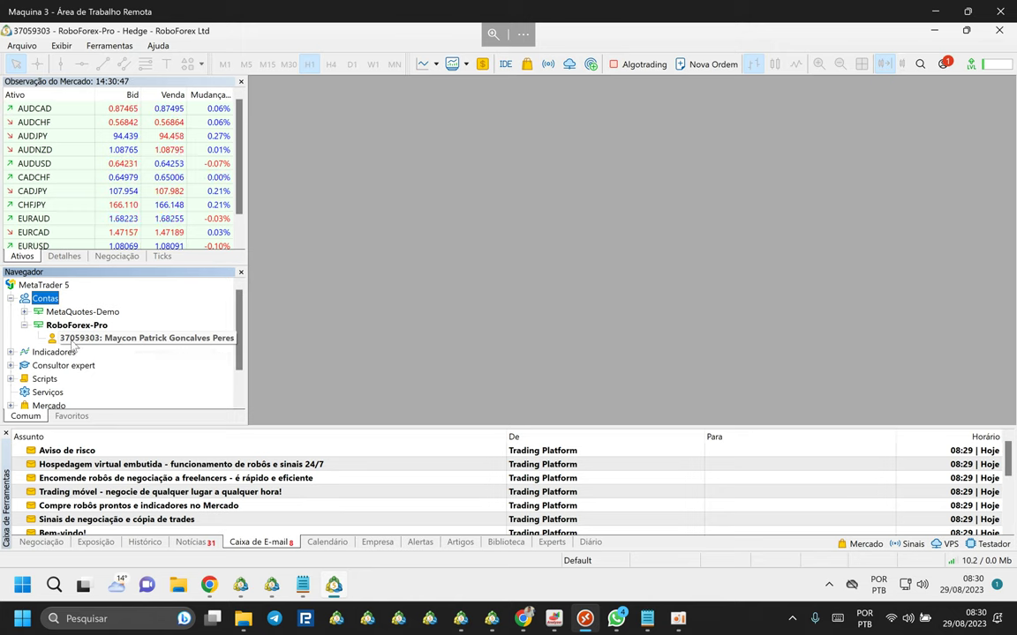
left_click(24, 325)
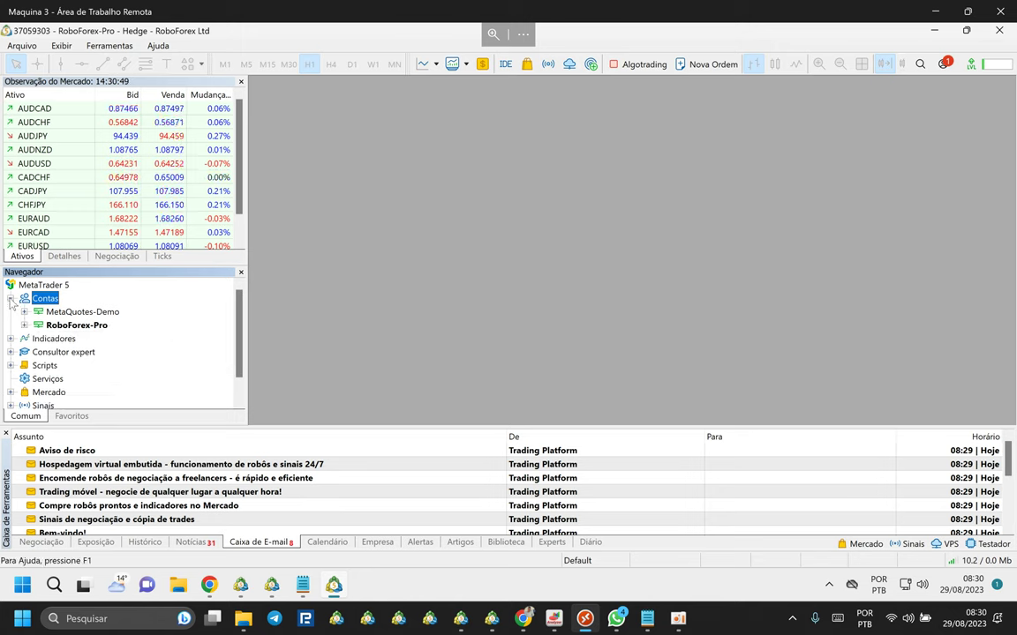
left_click(10, 298)
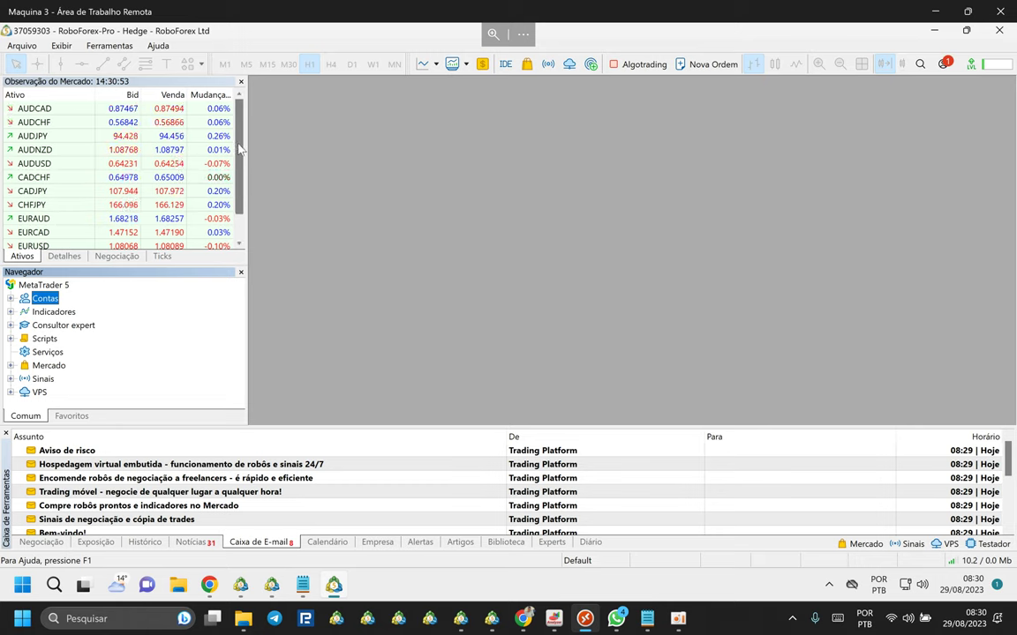
scroll(243, 194, "down", 1)
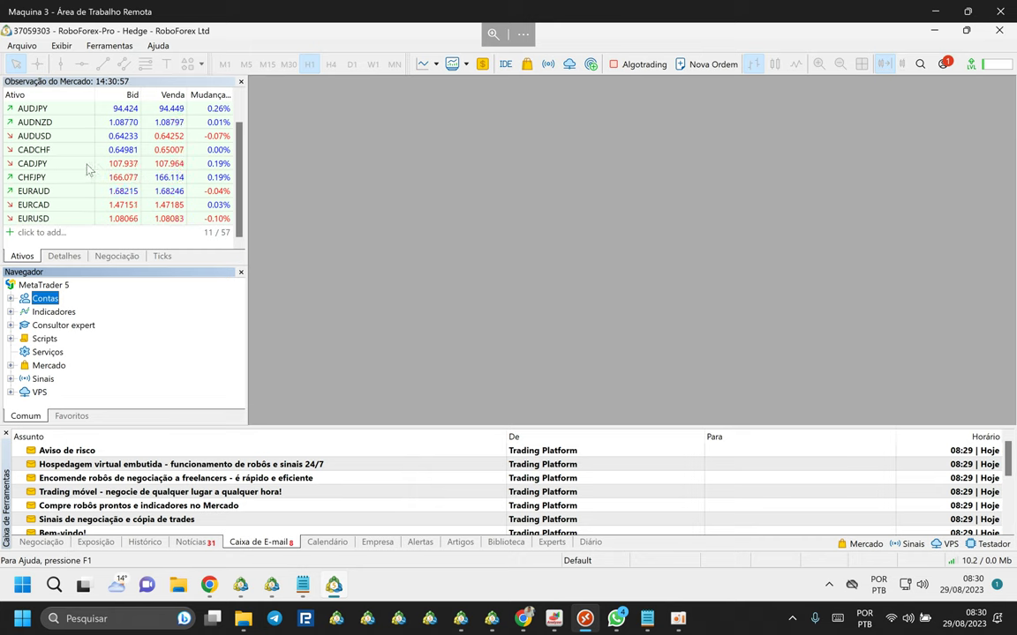
scroll(86, 168, "up", 1)
Open a new AUDCAD chart and show the Negociação trade panel.
left_click(40, 110)
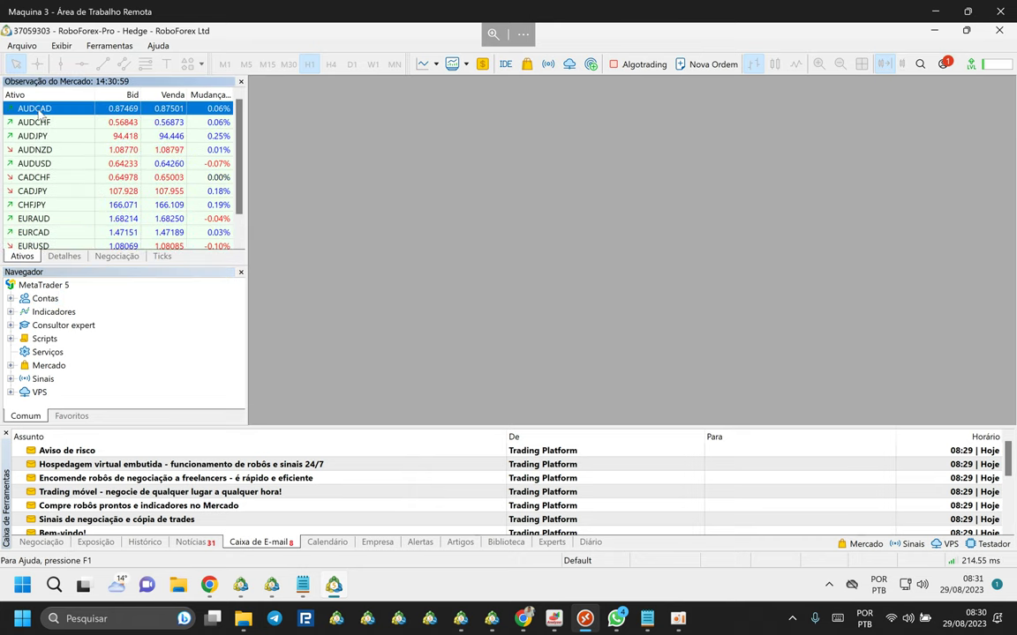
left_click_drag(345, 141, 379, 139)
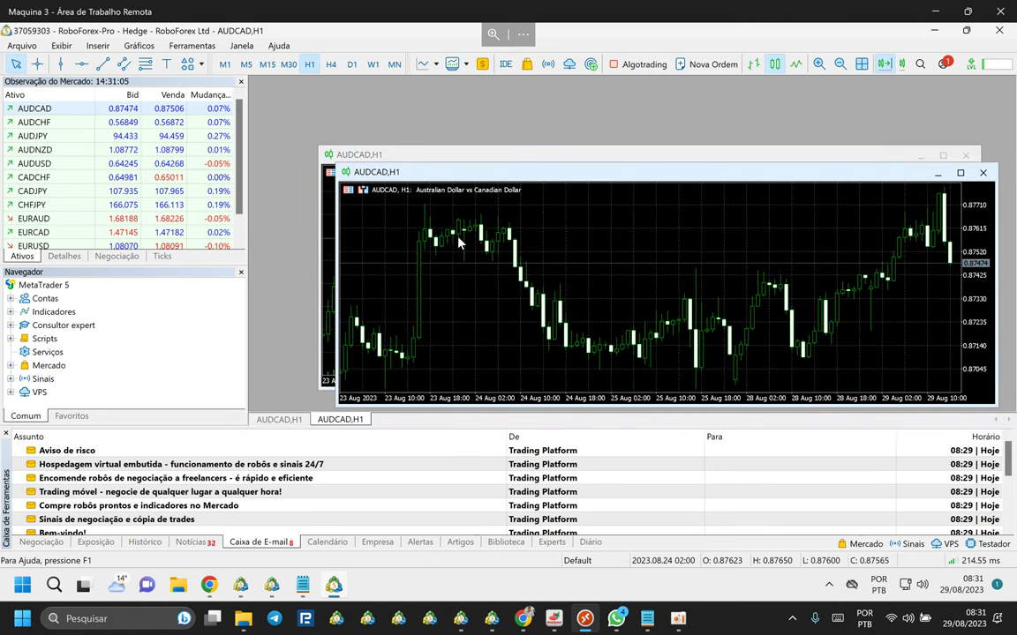
left_click(44, 542)
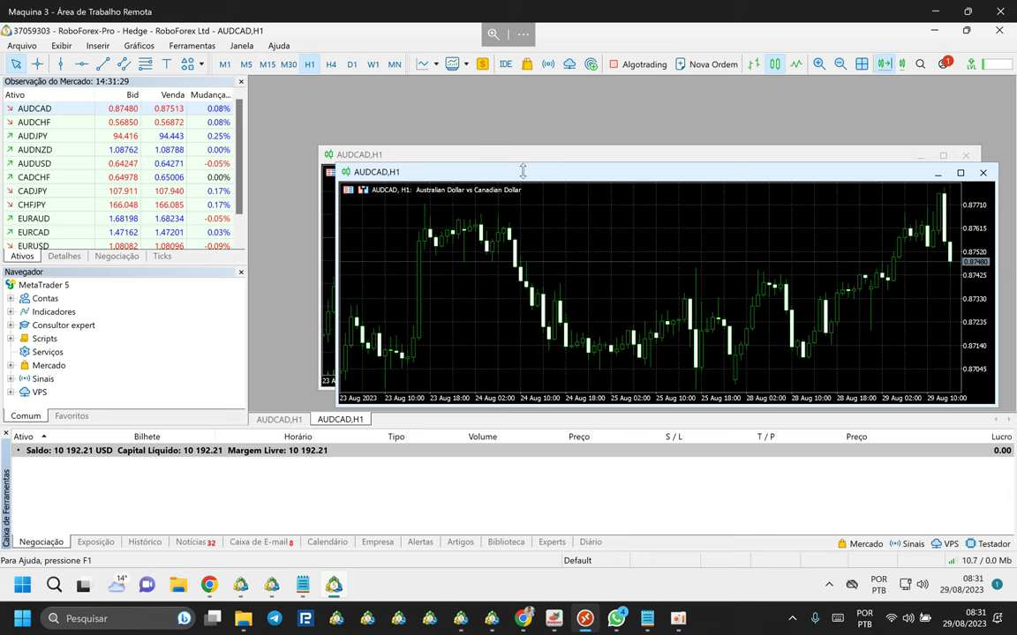
Tile the two AUDCAD charts side by side and switch both to M15.
left_click(862, 65)
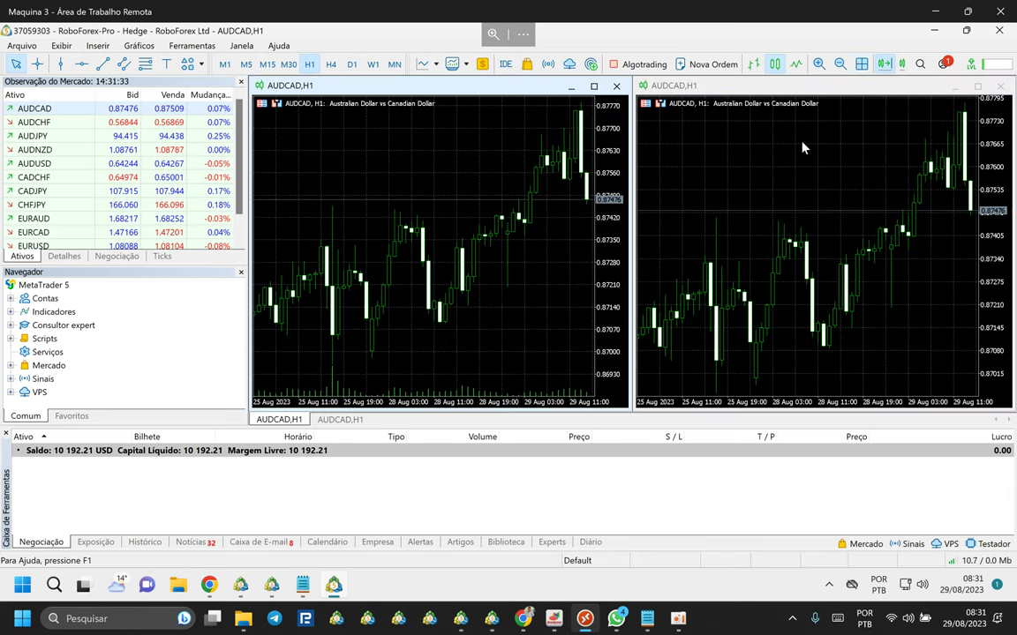
left_click(801, 148)
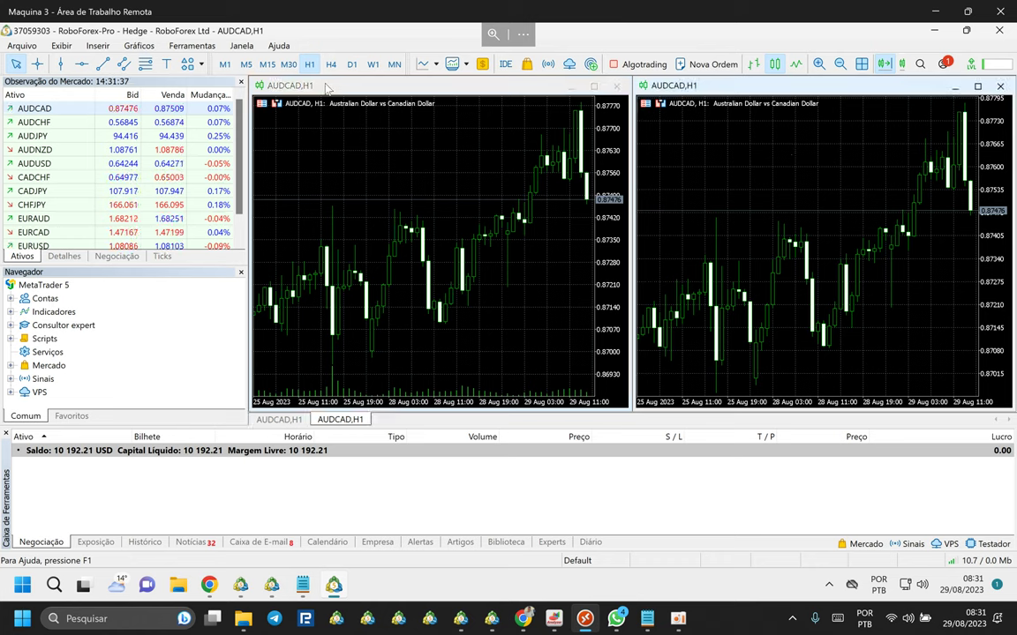
left_click(267, 65)
left_click(373, 159)
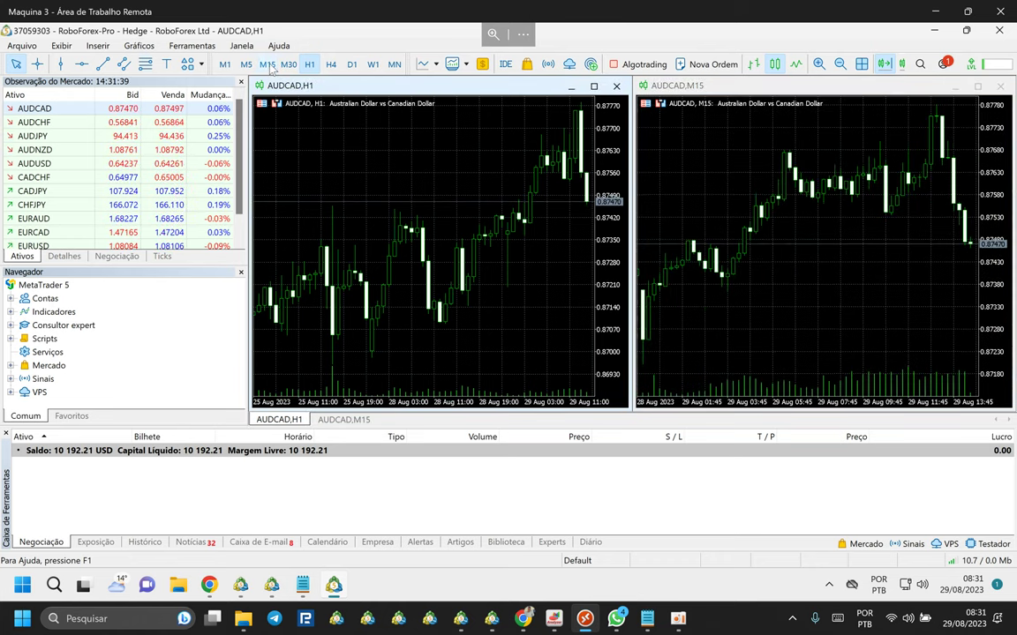
left_click(268, 65)
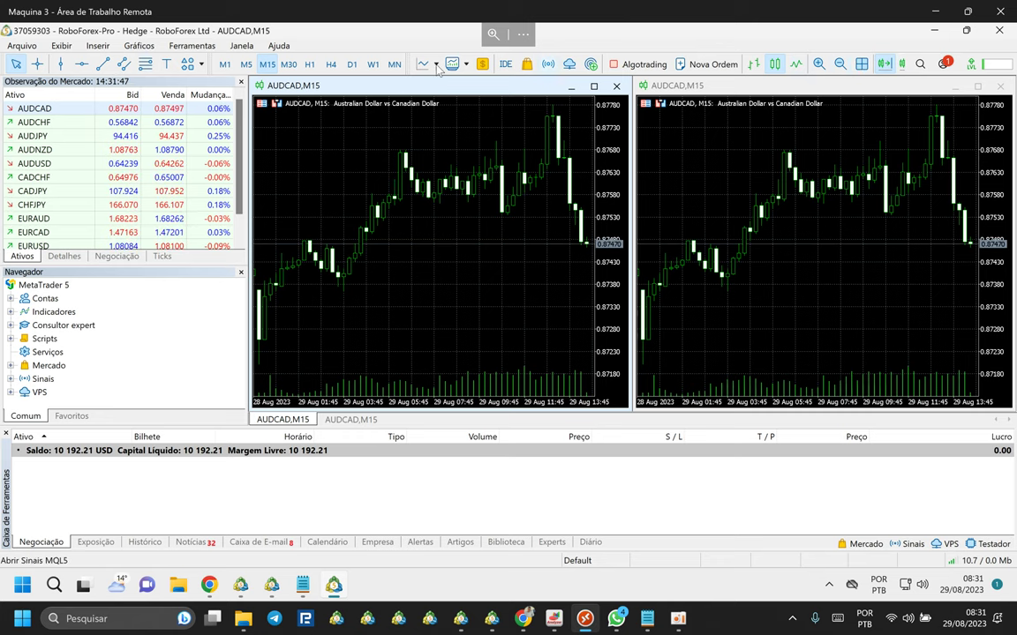
right_click(373, 66)
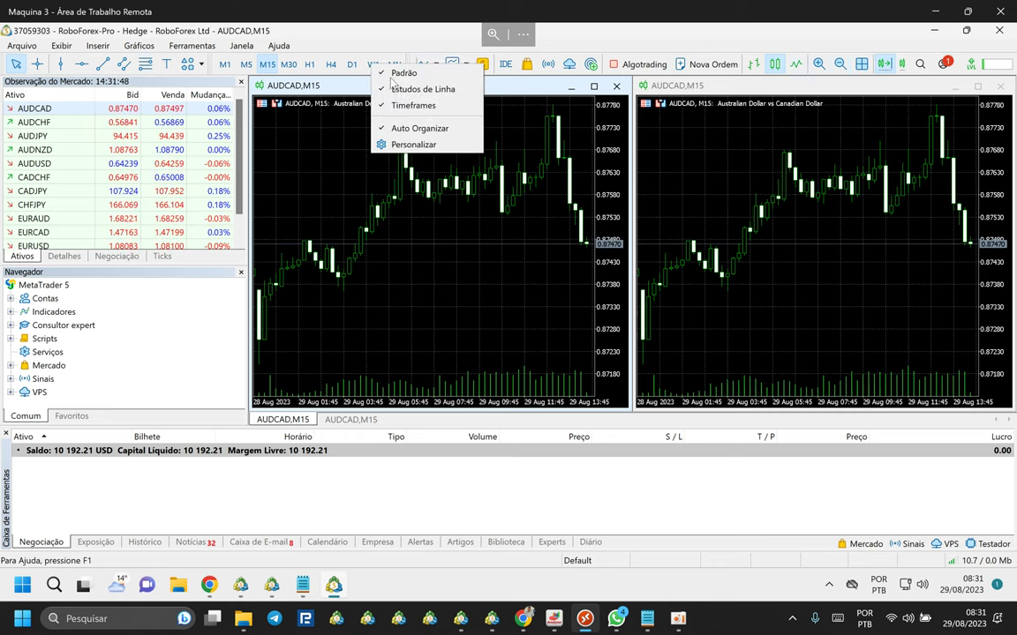
Remove MN, H4, H1, M1, M5 and W1 from the timeframes toolbar, keeping M15, M30, D1.
left_click(407, 145)
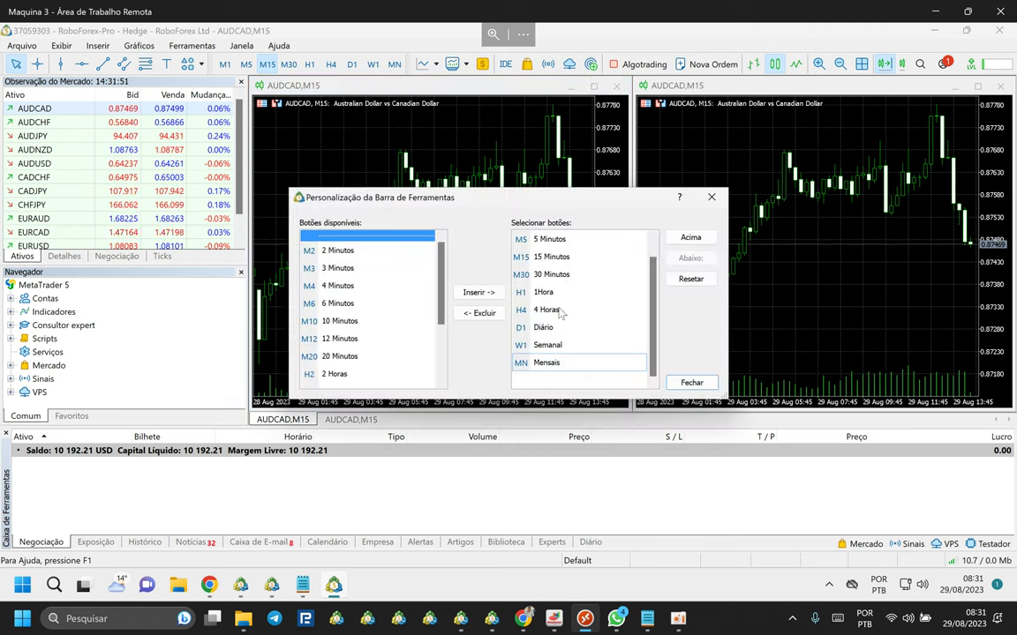
double_click(547, 362)
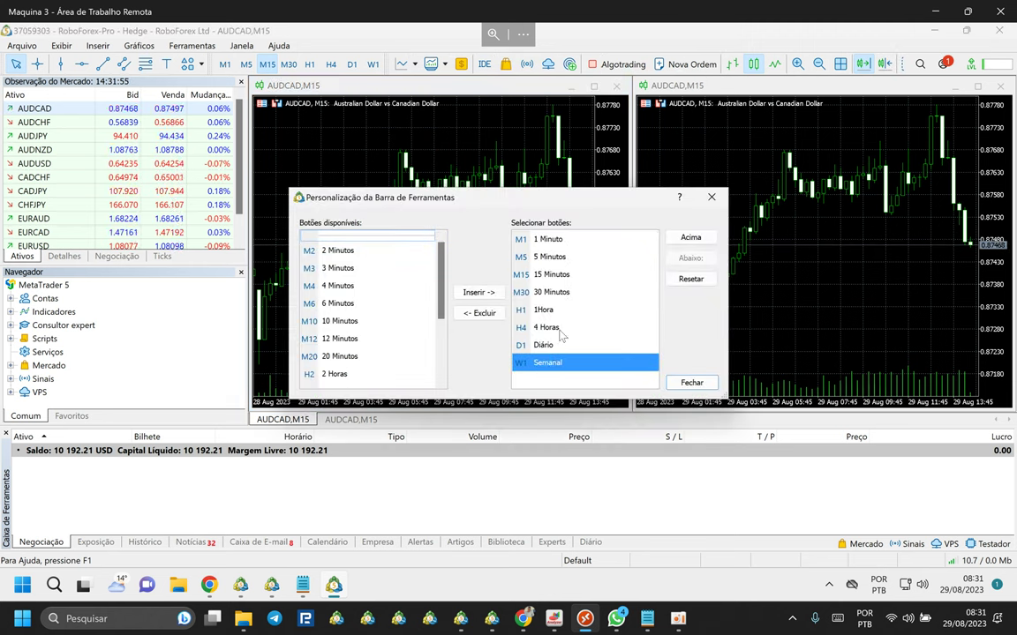
double_click(554, 327)
double_click(562, 310)
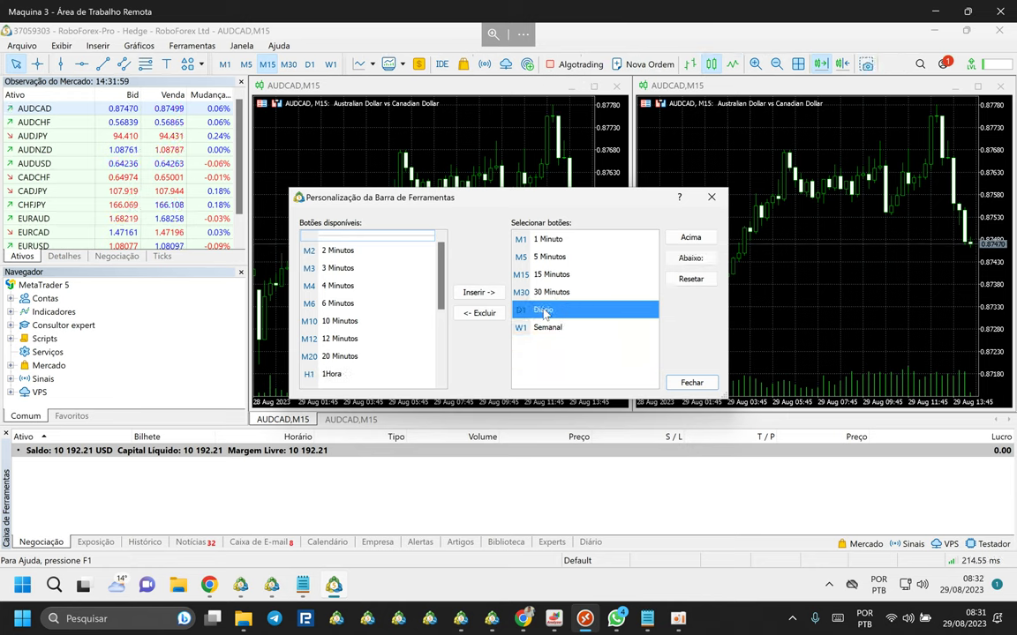
left_click(551, 274)
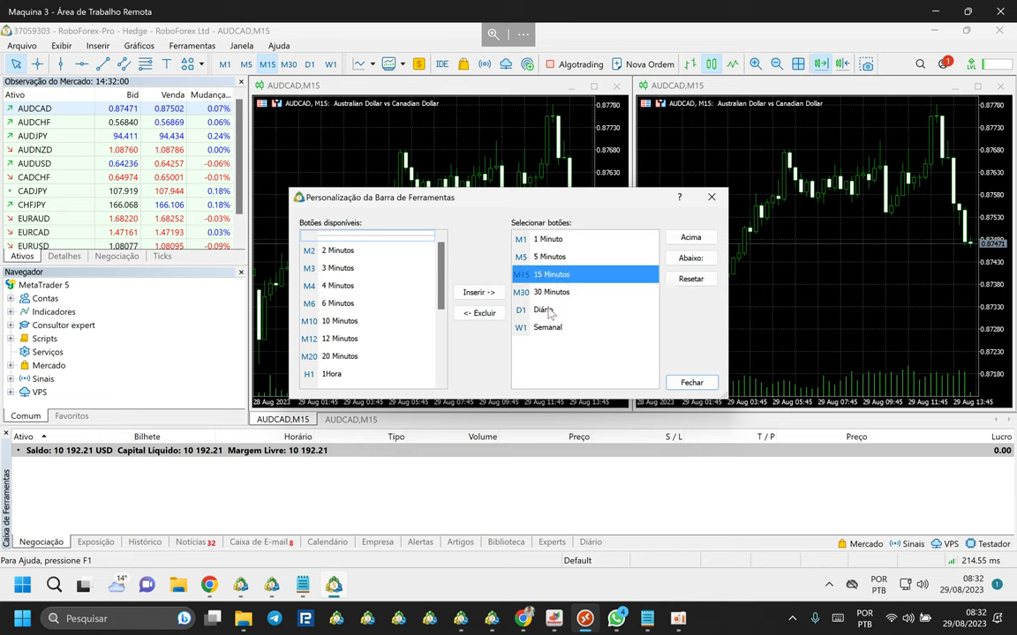
left_click(551, 309)
left_click(562, 294)
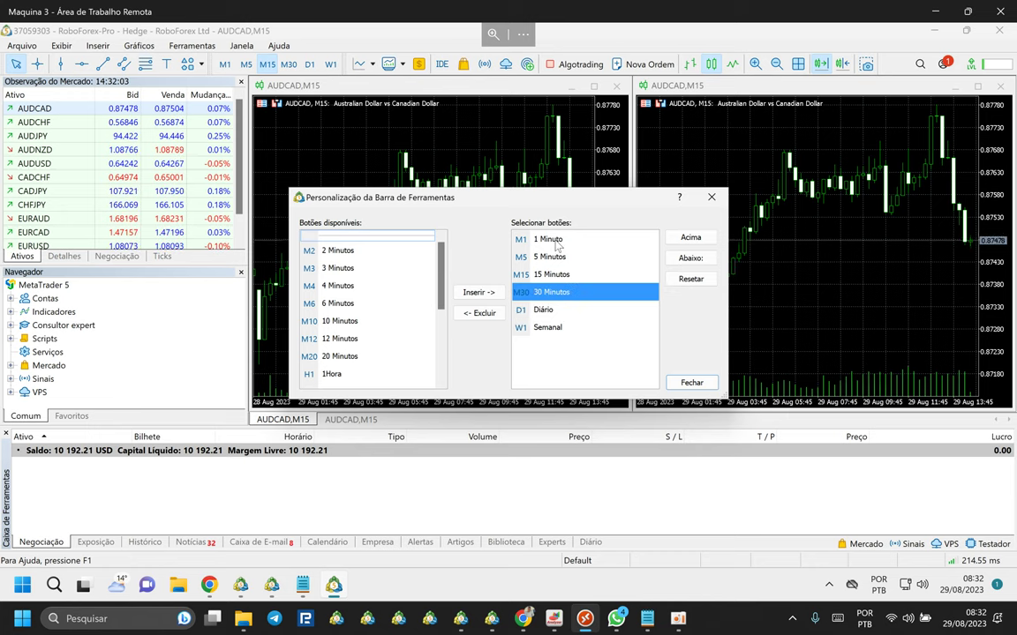
double_click(551, 240)
double_click(553, 240)
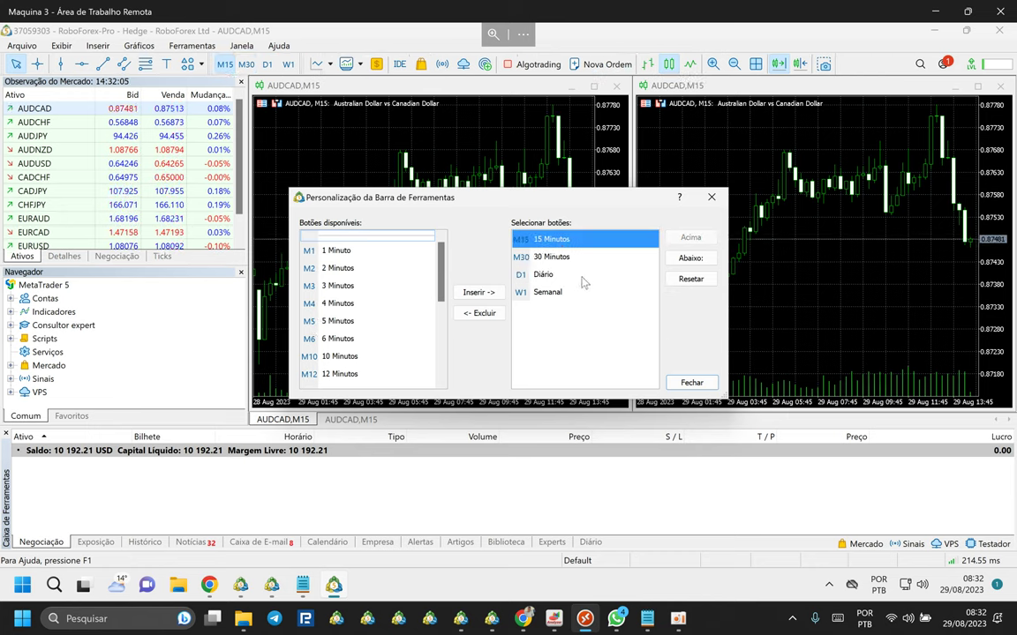
double_click(547, 292)
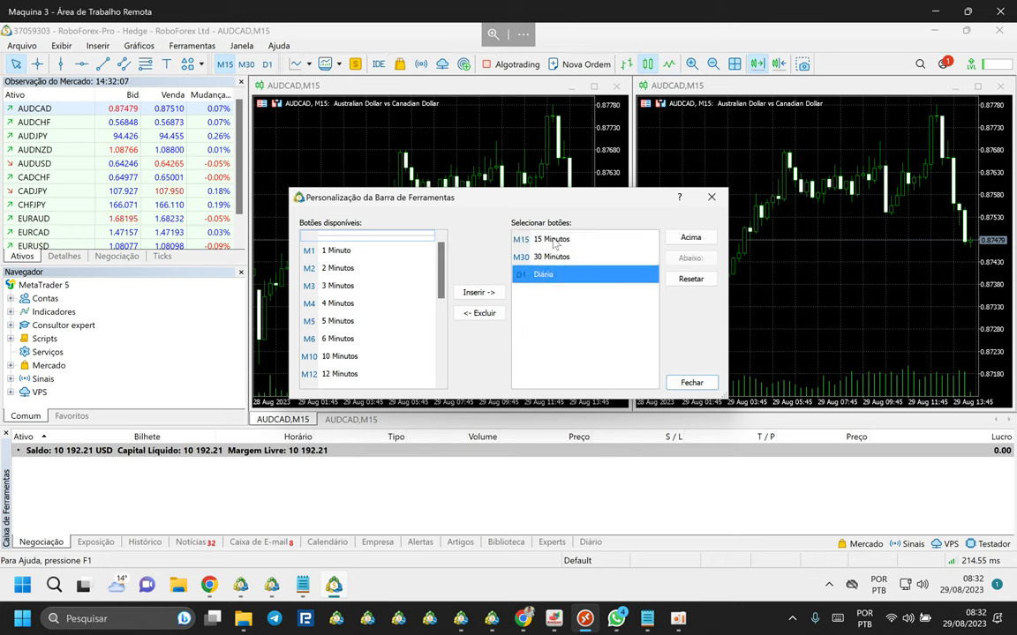
left_click(711, 197)
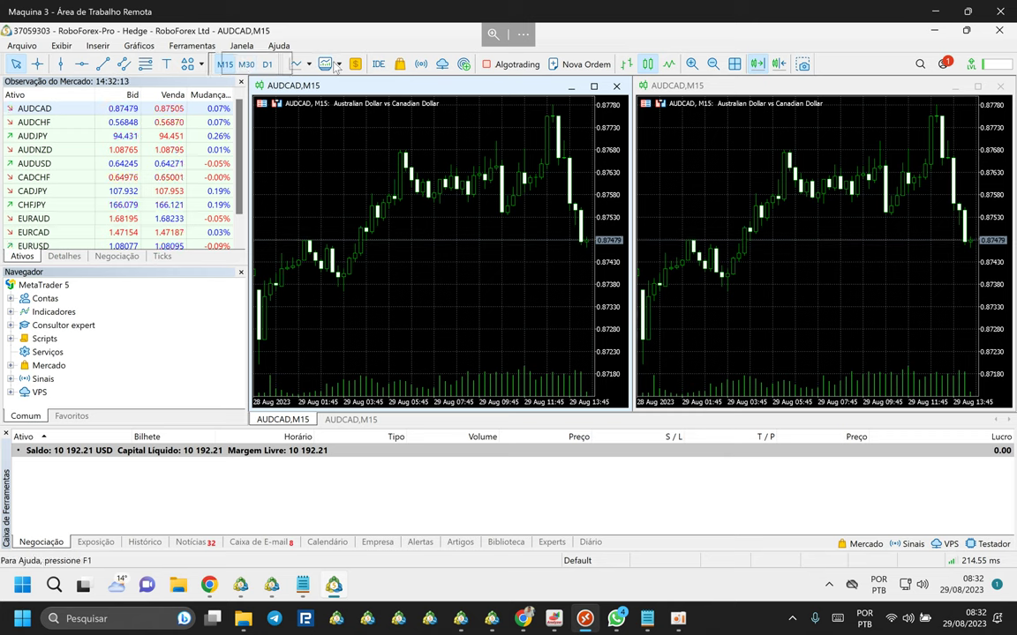
Move the timeframes toolbar to the far right, shrink the Toolbox and side panels, and re-tile the AUDCAD charts.
left_click_drag(810, 71, 798, 64)
left_click(801, 161)
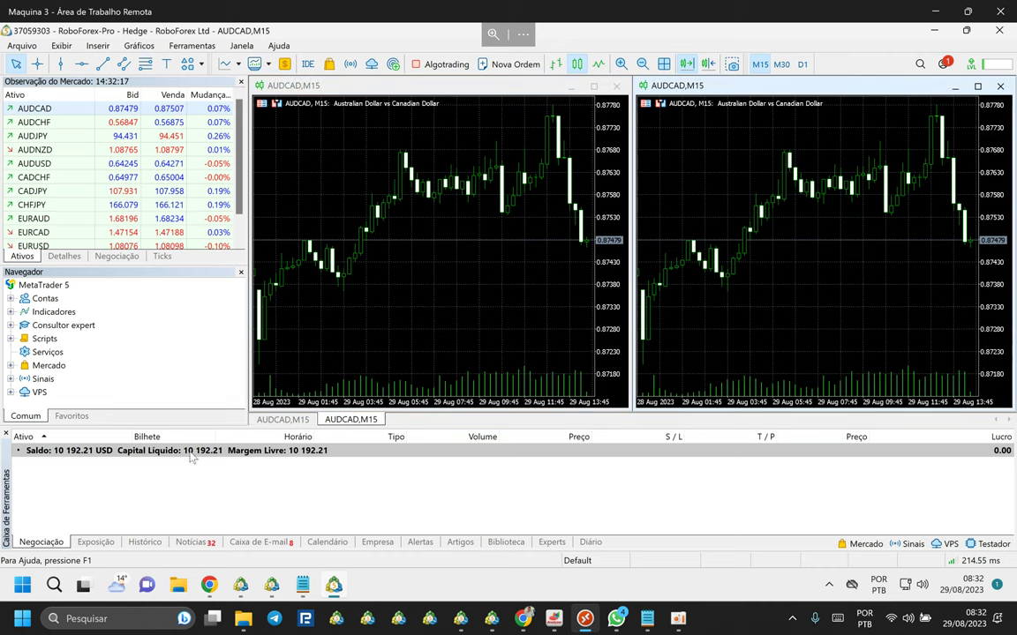
left_click_drag(185, 426, 192, 457)
left_click(251, 218)
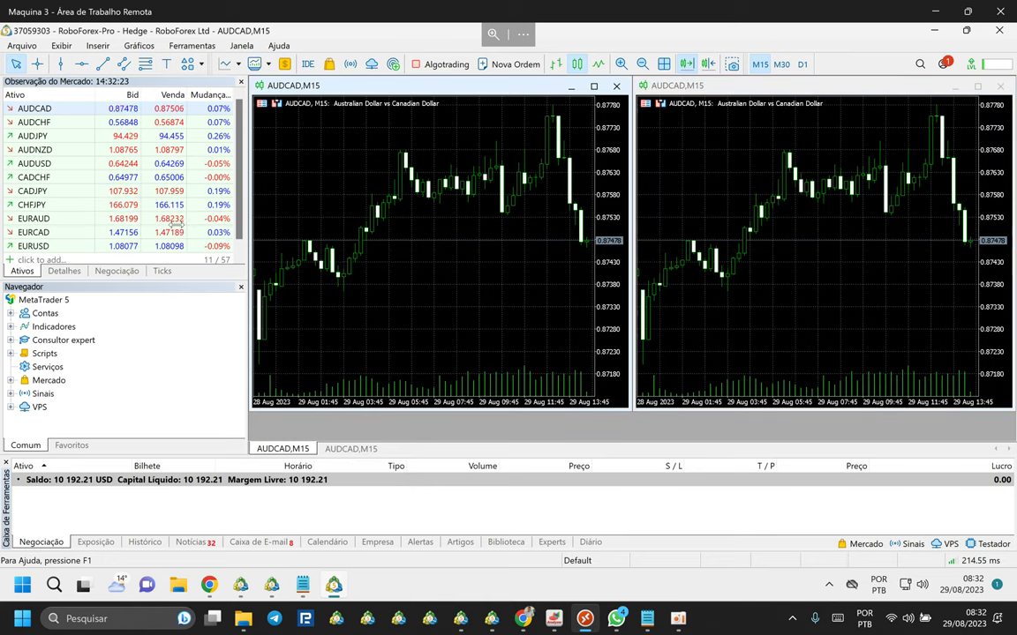
left_click_drag(244, 238, 173, 220)
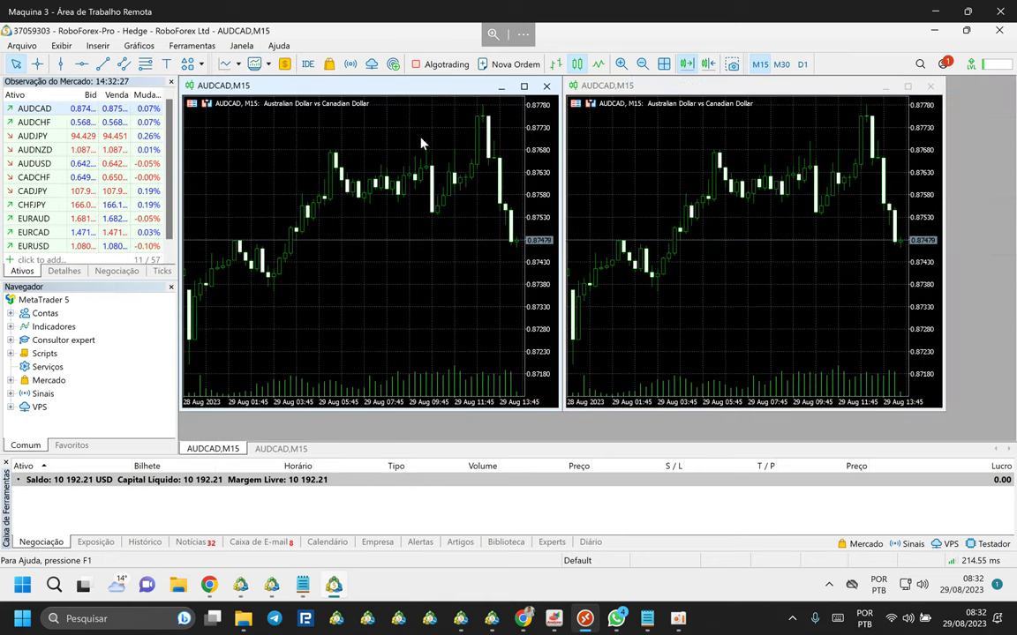
left_click(661, 65)
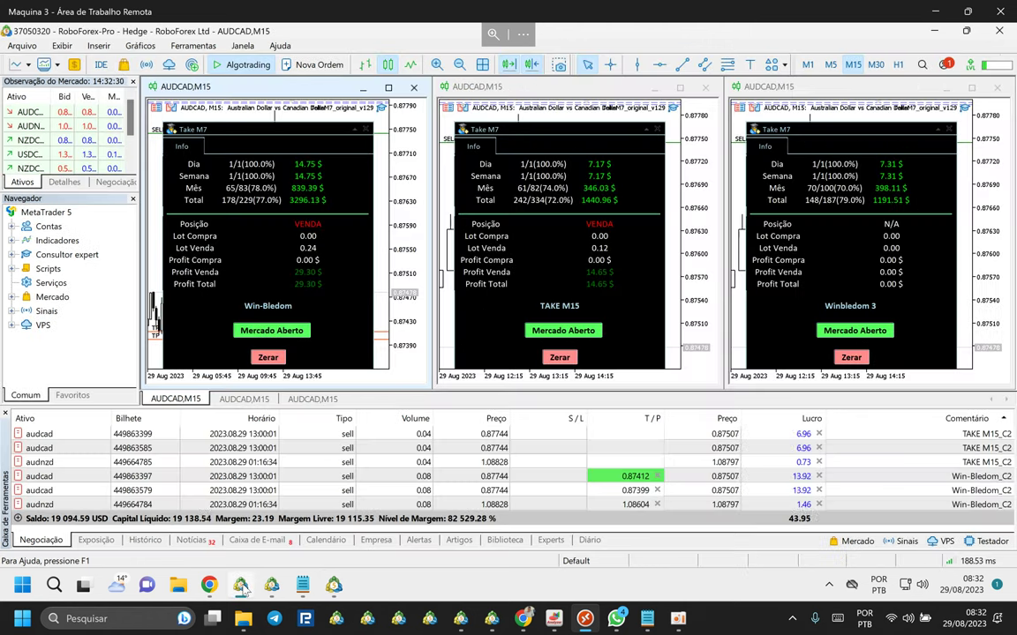
Check the other terminal's three AUDCAD M15 charts, then minimize both other terminals to reach the new one.
left_click(240, 585)
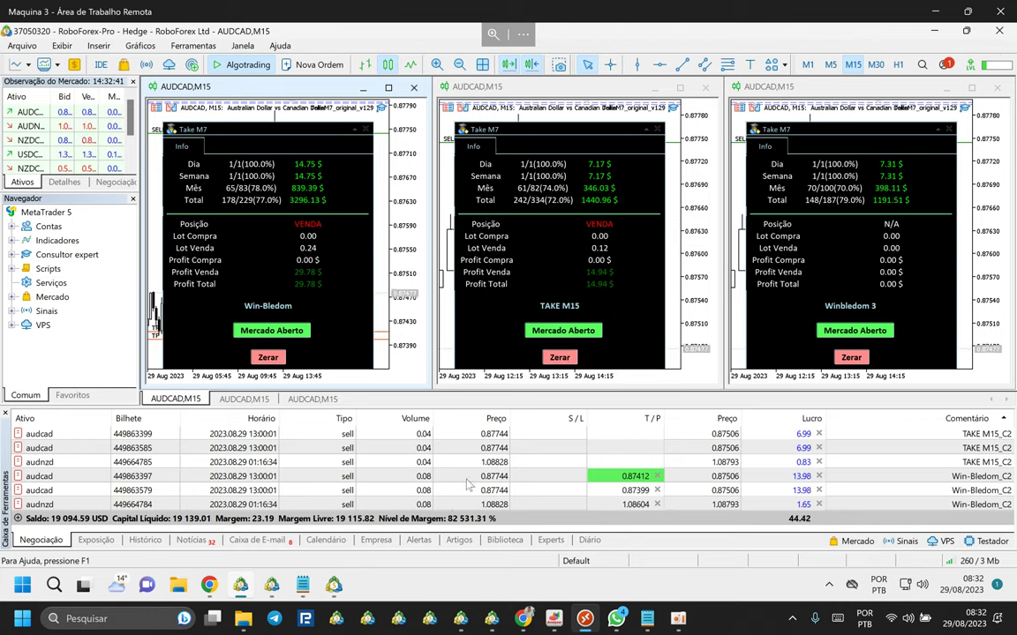
left_click(272, 585)
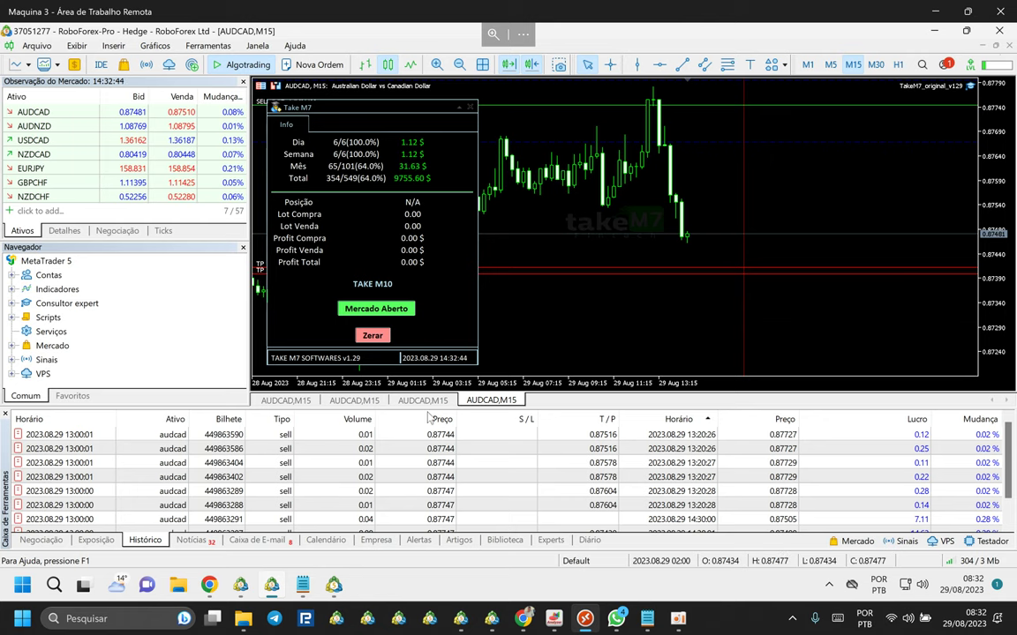
left_click(423, 401)
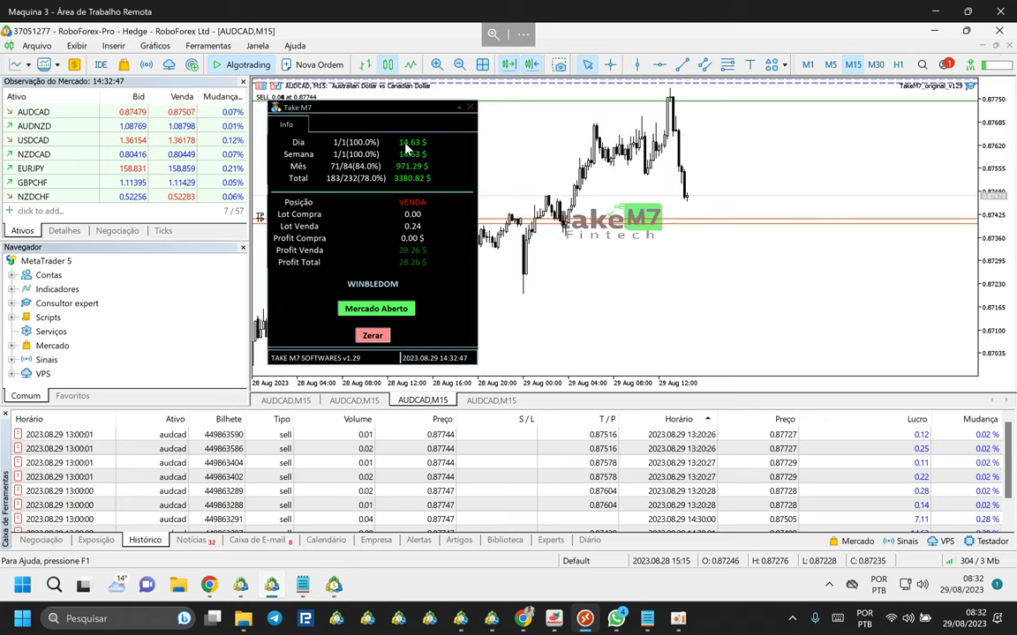
left_click(354, 400)
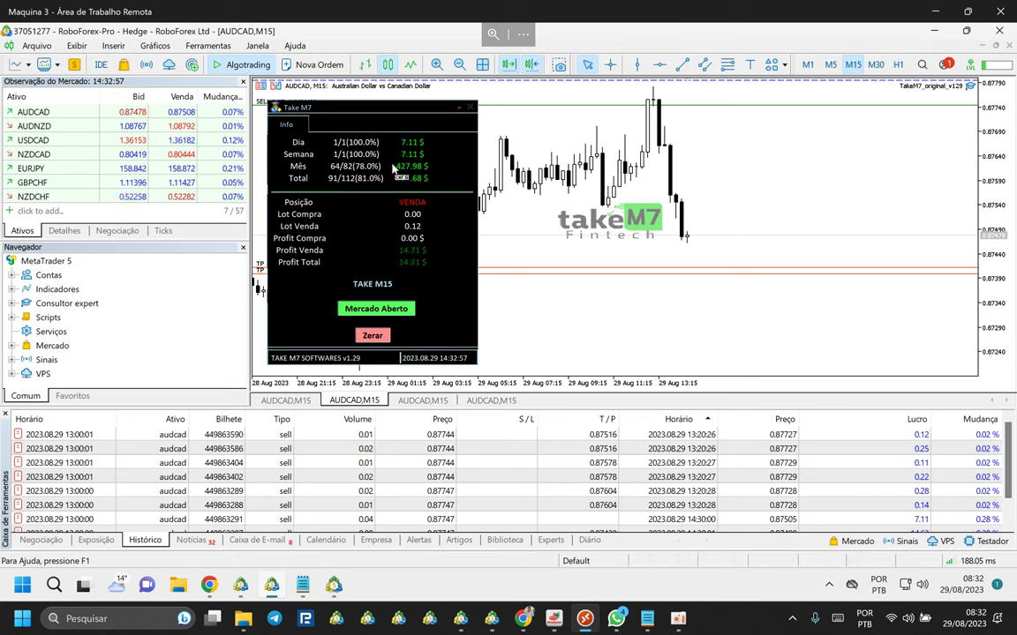
left_click(288, 401)
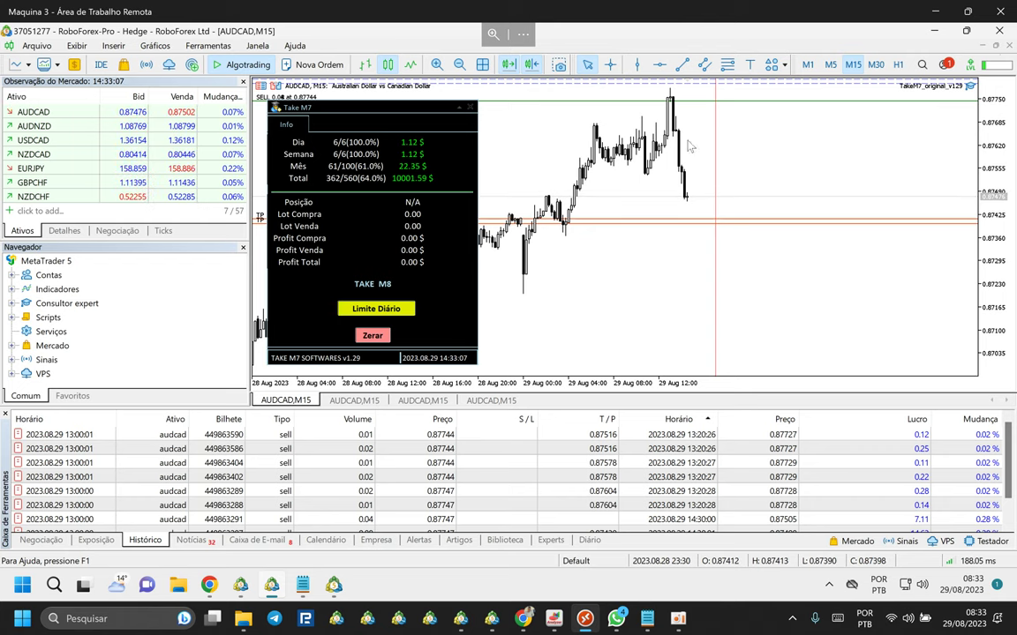
left_click(934, 32)
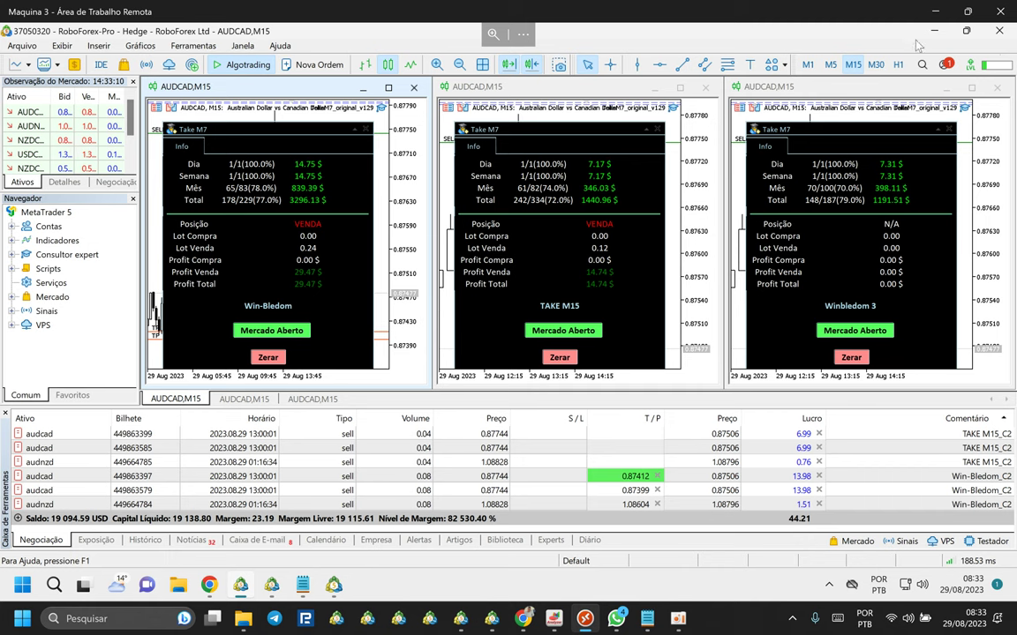
left_click(927, 34)
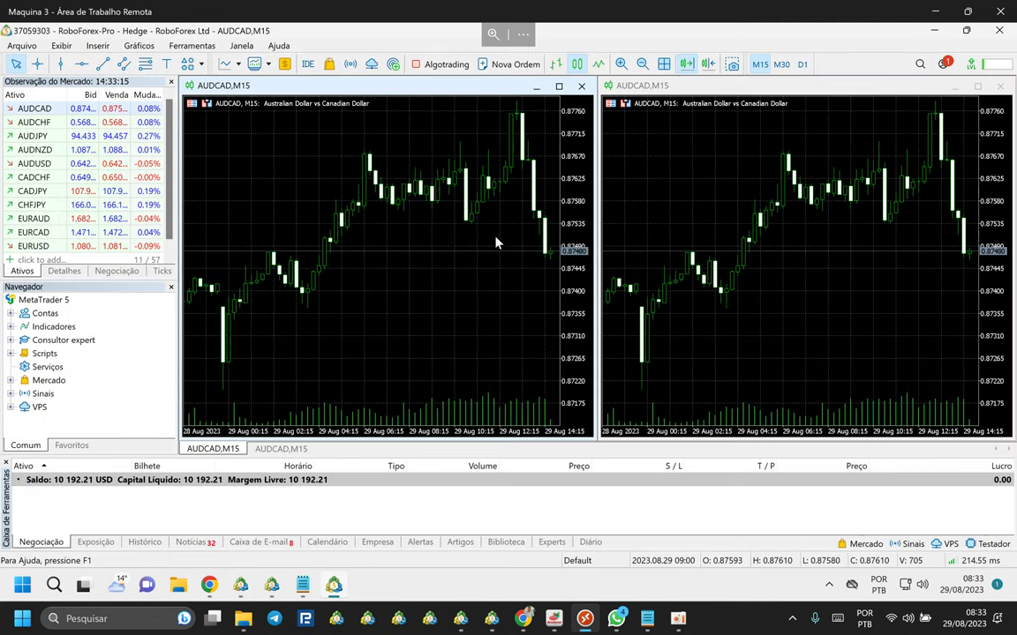
Enable Chart Shift on both AUDCAD charts, compress the left chart's price scale, and minimize Remote Desktop.
left_click(666, 218)
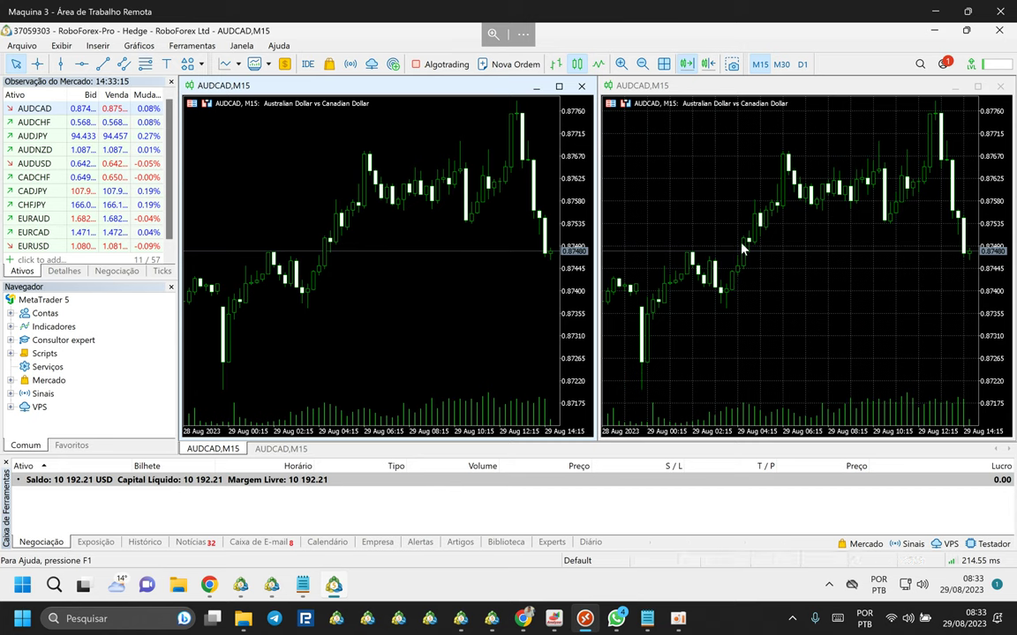
left_click(705, 67)
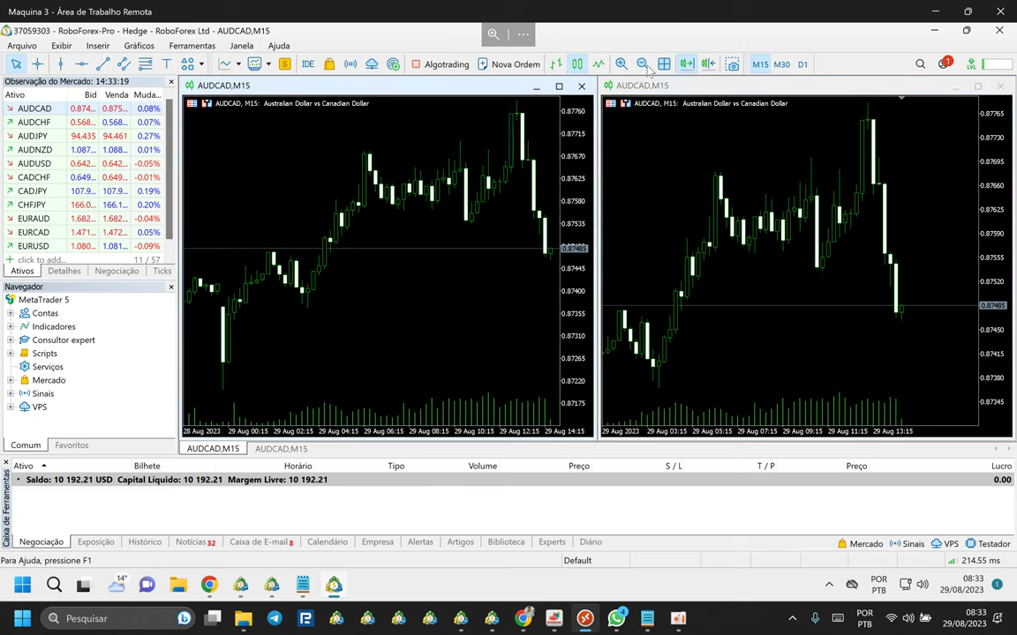
left_click(707, 66)
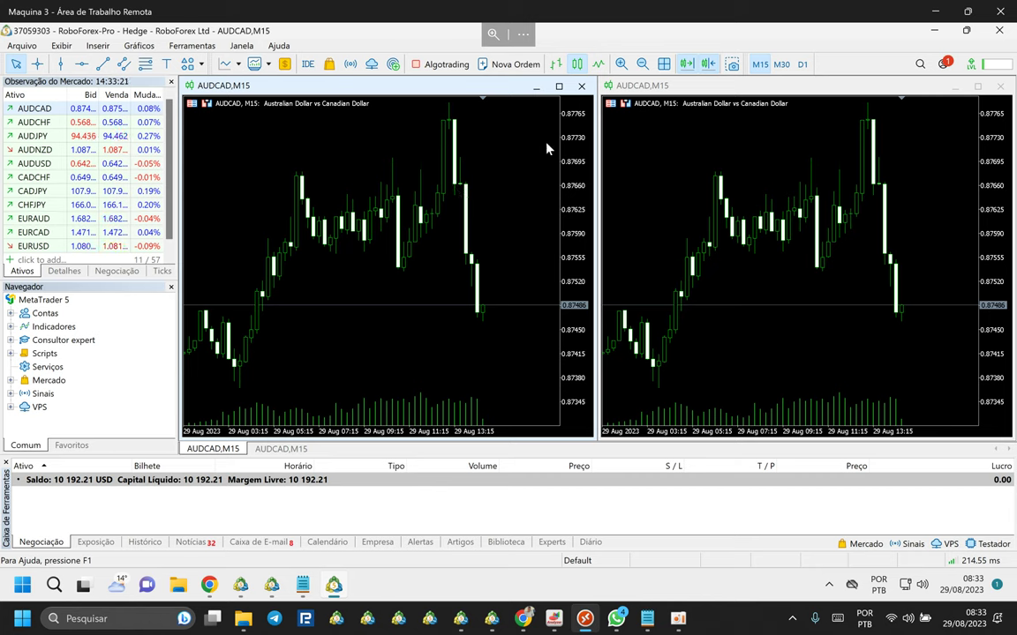
left_click_drag(568, 168, 568, 203)
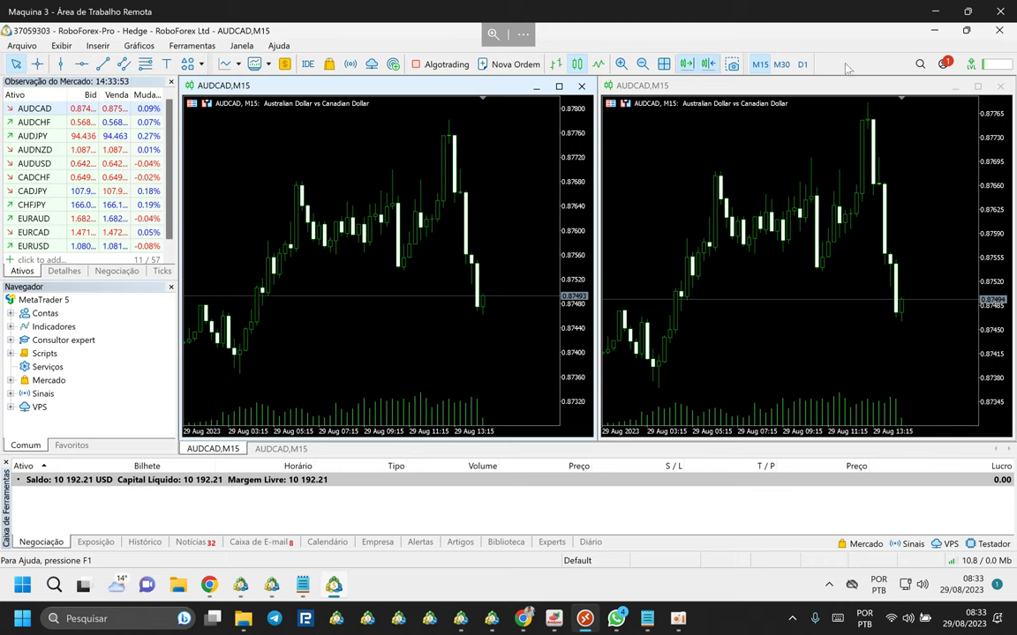
left_click(935, 12)
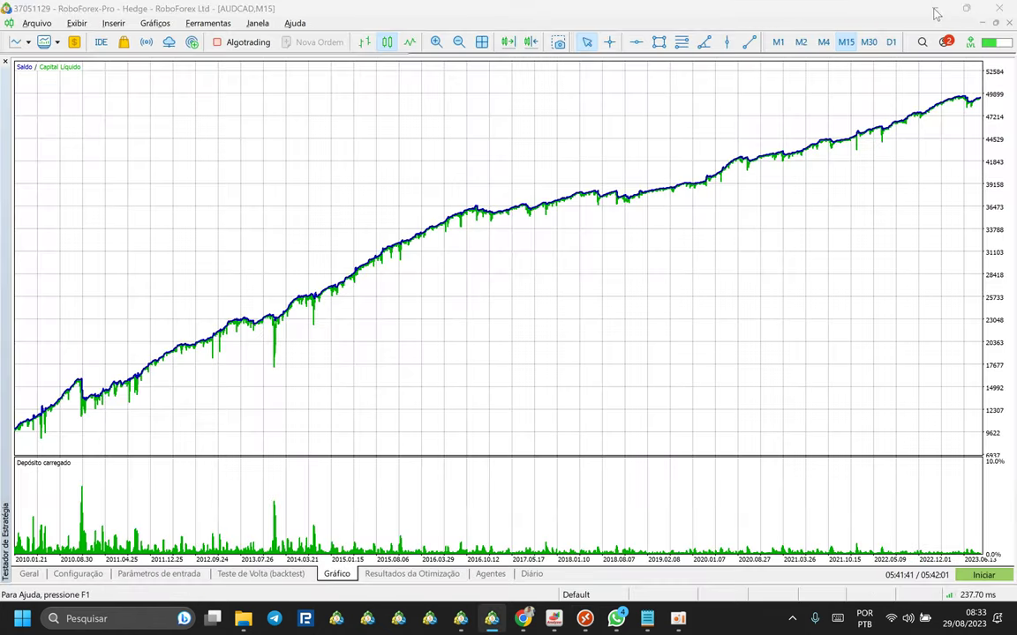
Open the local Take M7 desktop folder, select TakeM7_original_v129, and return to the Remote Desktop window.
left_click(936, 11)
left_click(644, 78)
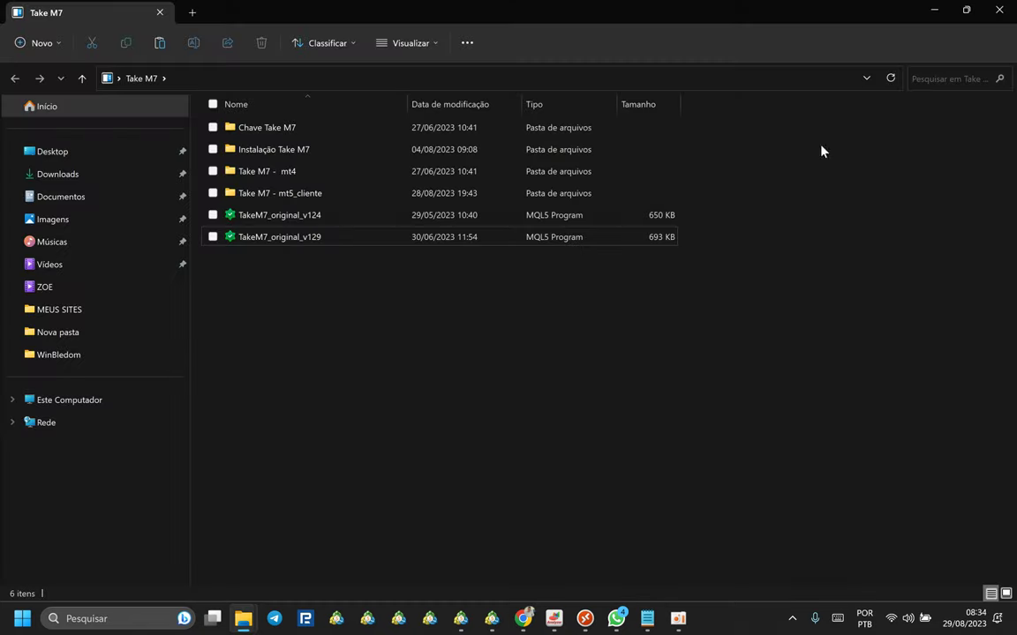
left_click(997, 11)
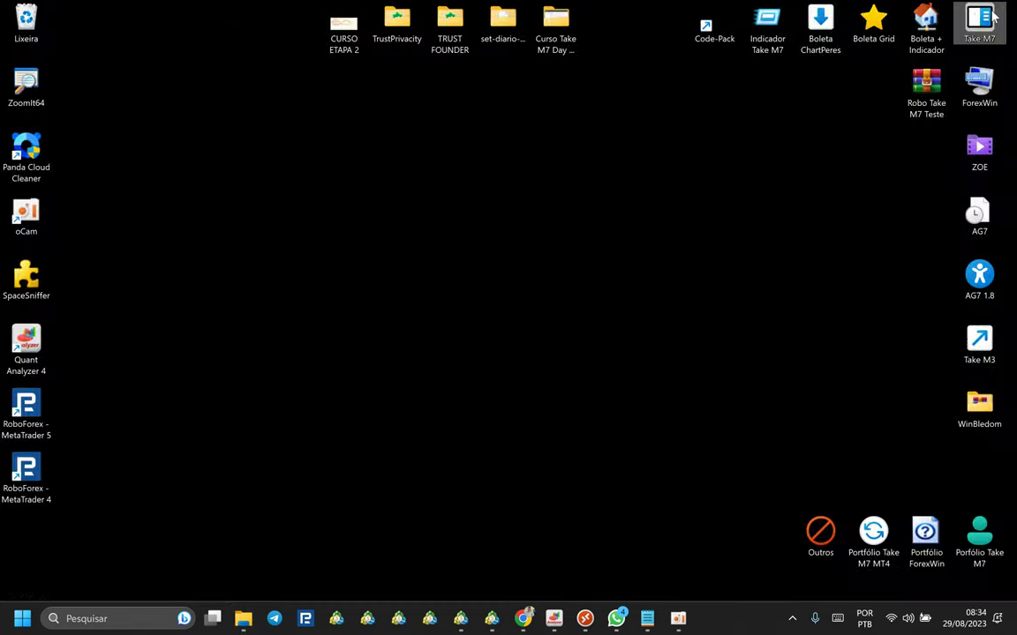
double_click(994, 11)
left_click(274, 238)
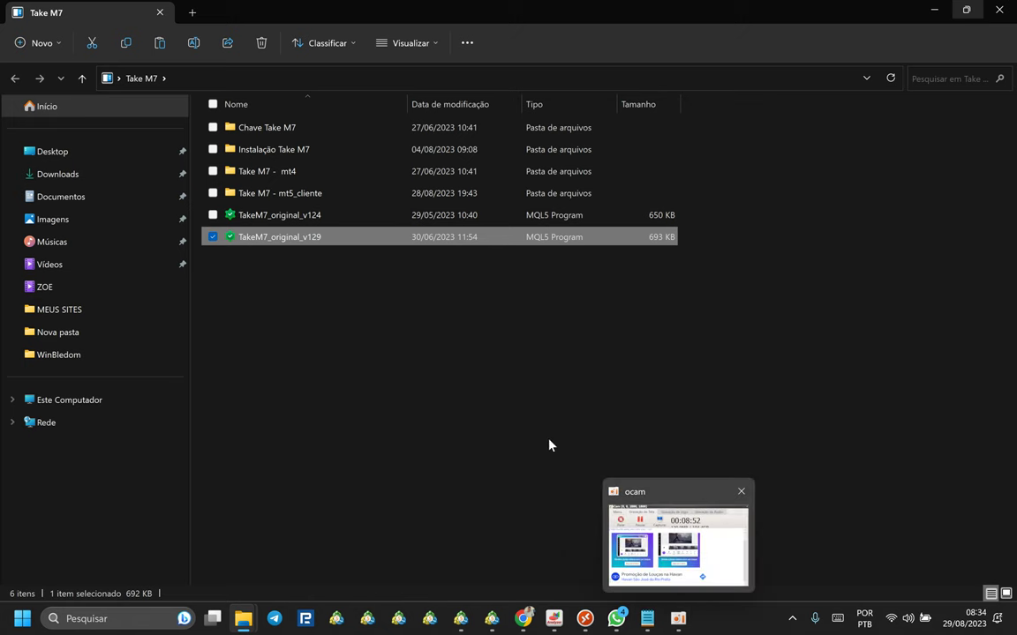
mouse_move(583, 615)
left_click(527, 554)
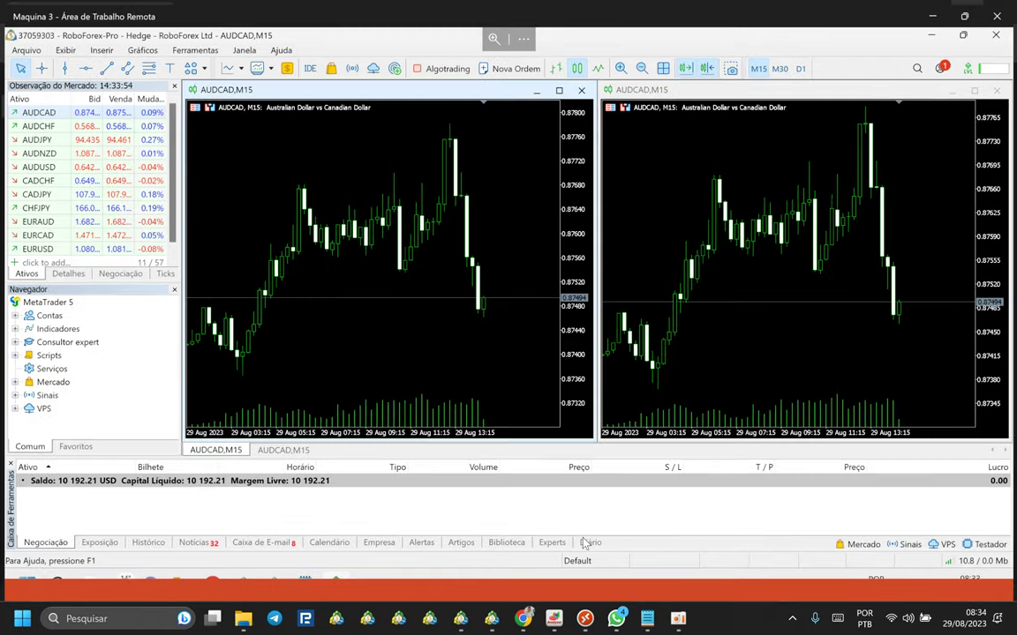
Open the data folder via Arquivo > Abrir Pasta de Dados and paste TakeM7_original_v129 into MQL5\Experts.
left_click(21, 47)
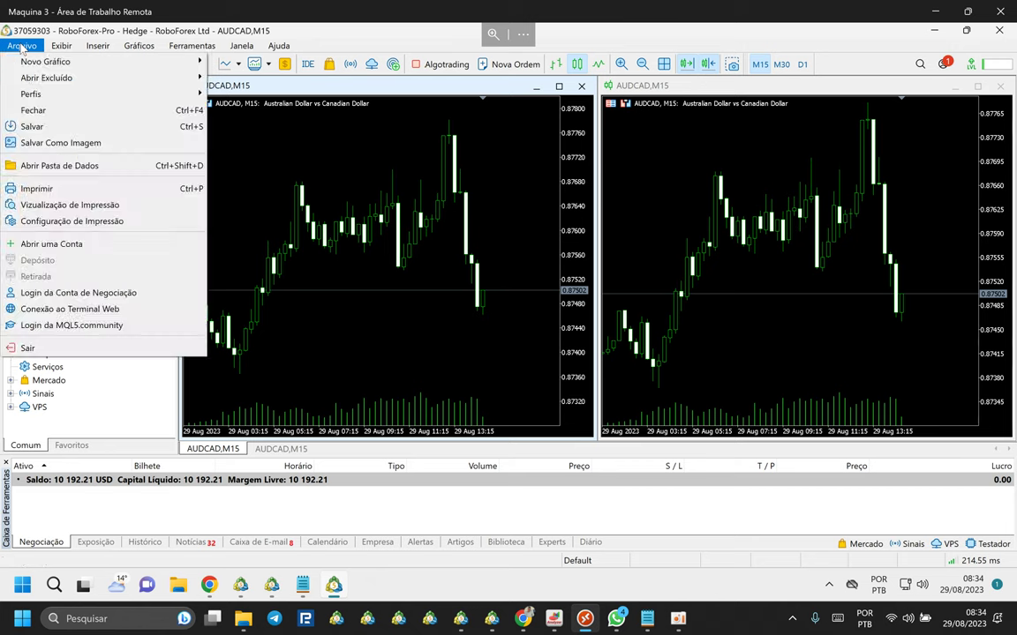
left_click(53, 165)
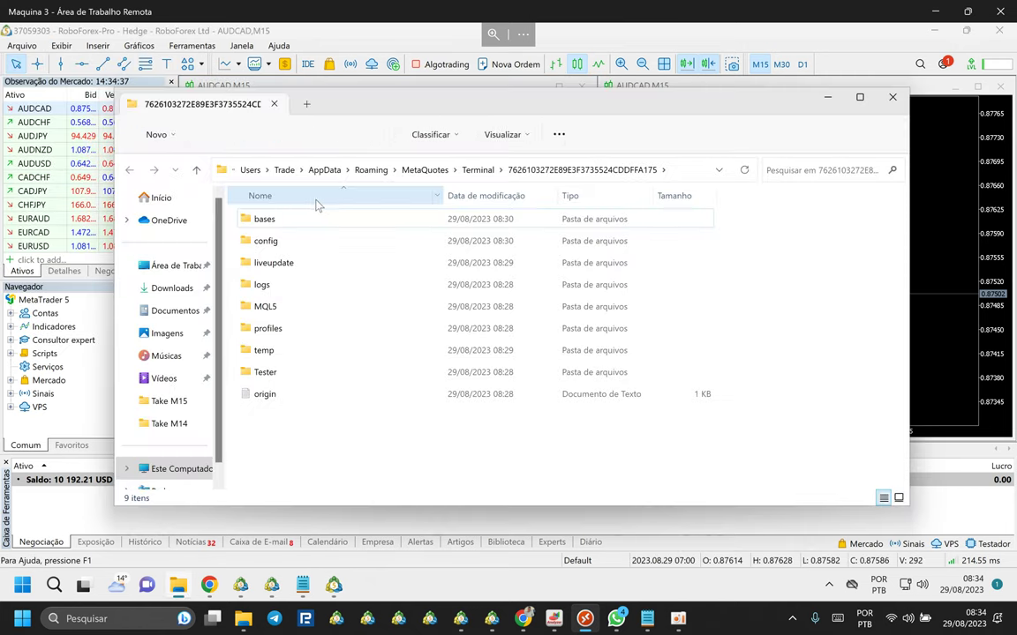
left_click(291, 240)
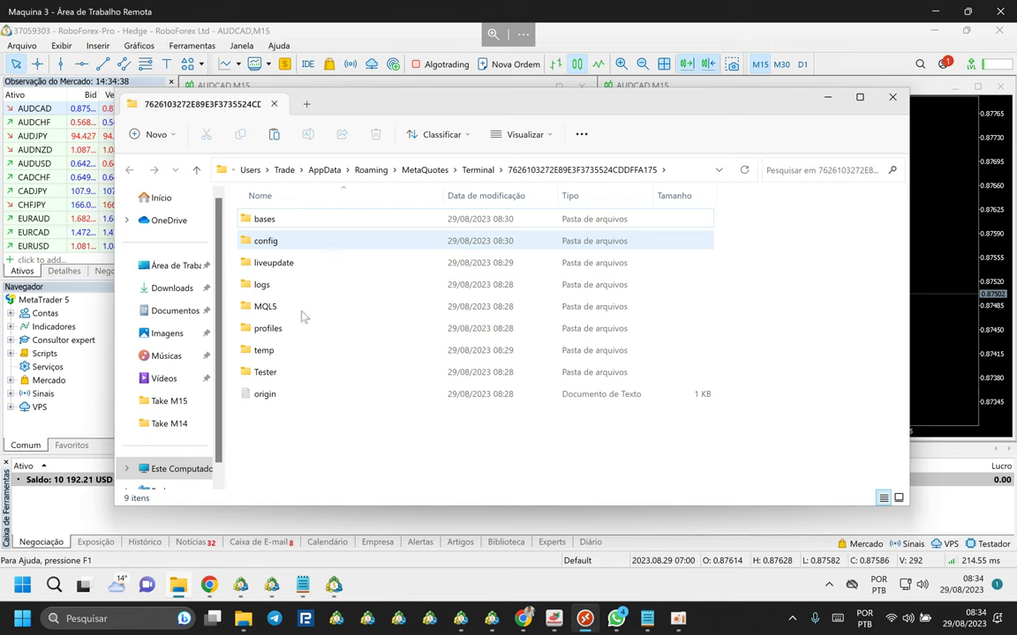
left_click(255, 306)
double_click(254, 306)
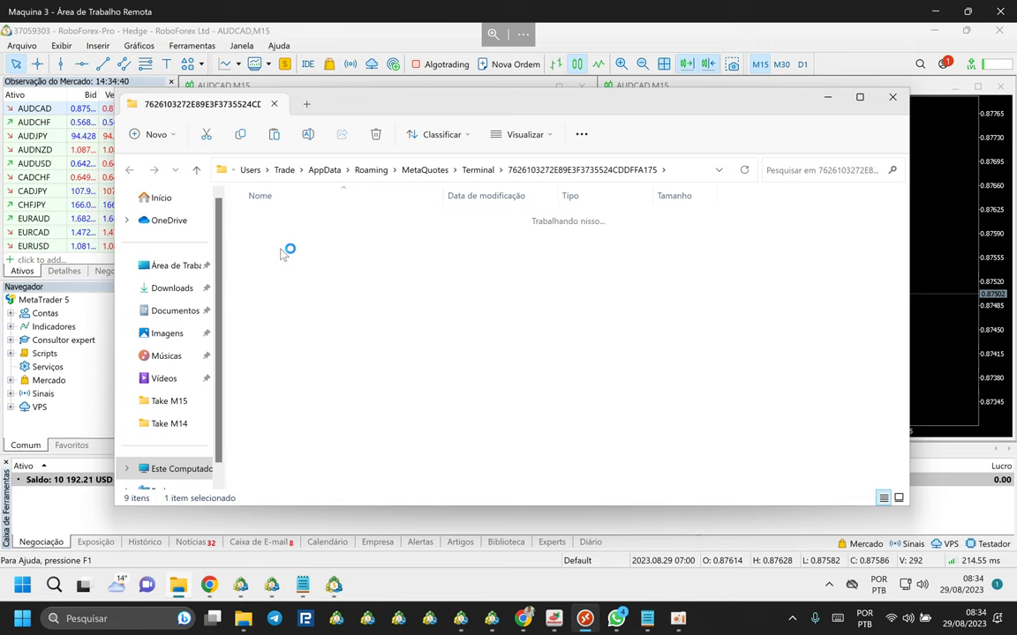
double_click(268, 223)
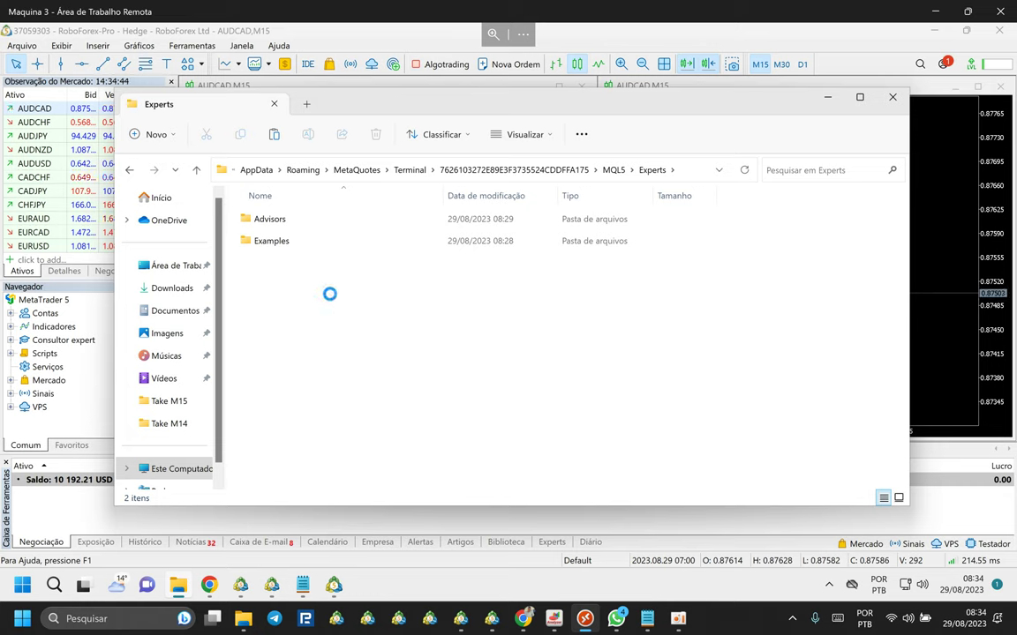
key("ctrl+v")
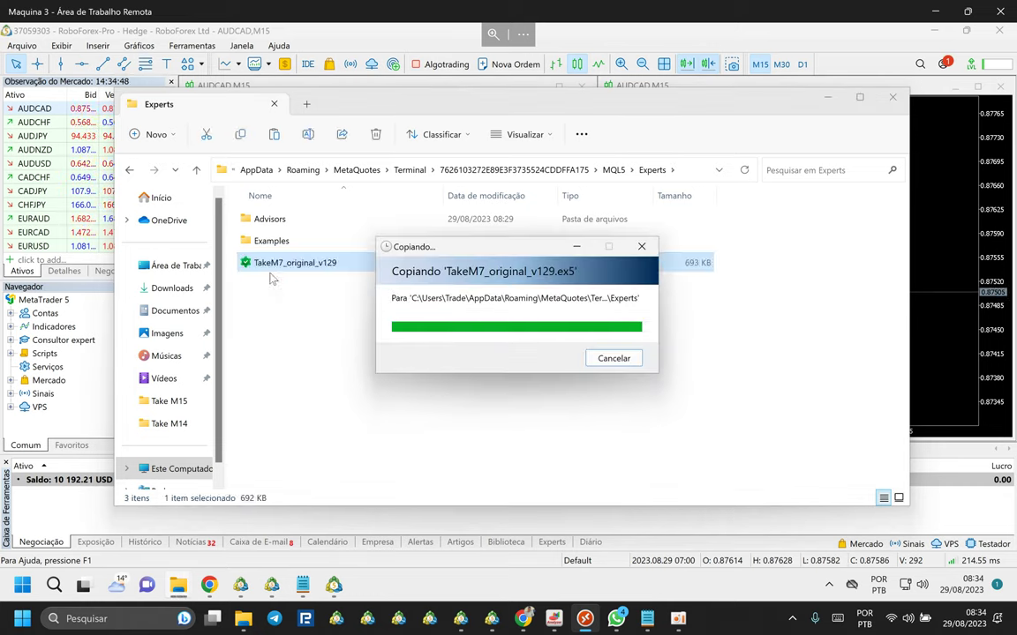
left_click(300, 351)
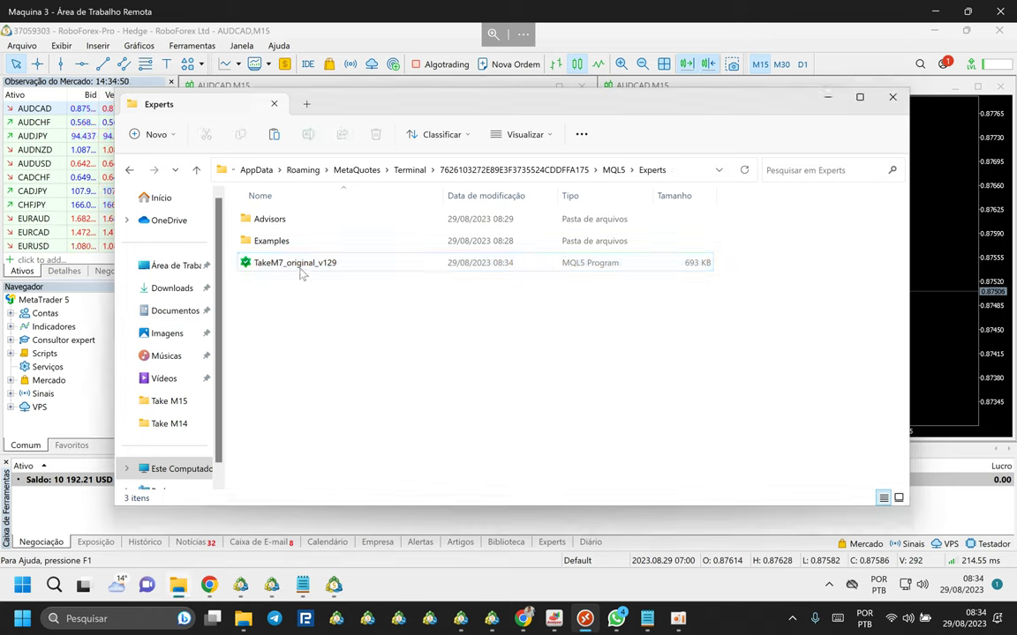
left_click(300, 265)
left_click(310, 329)
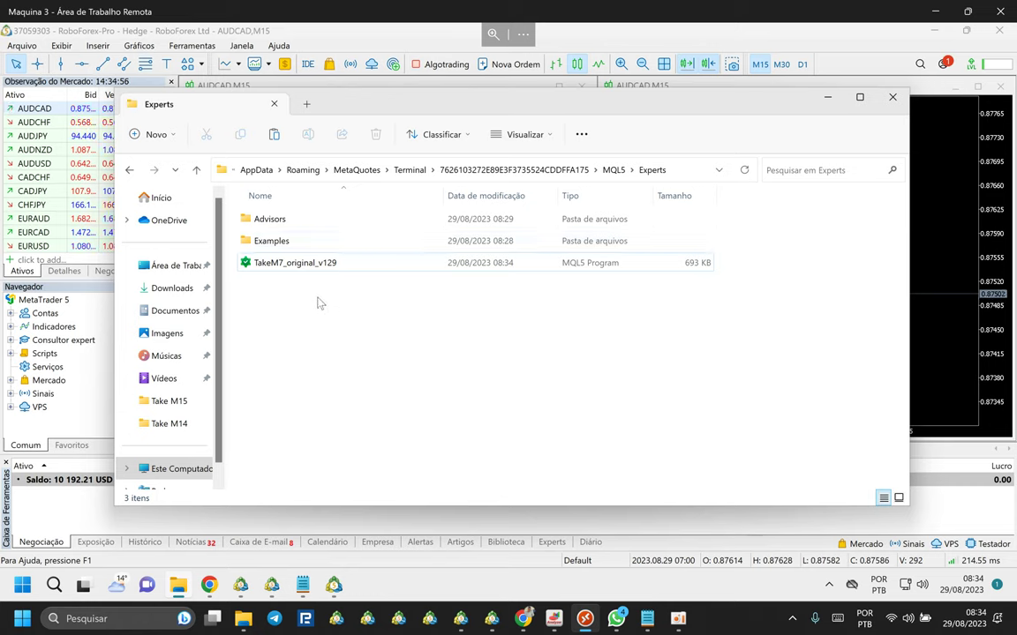
Browse to Terminal\Common\Files to confirm the licence file is there, then close File Explorer.
left_click(408, 170)
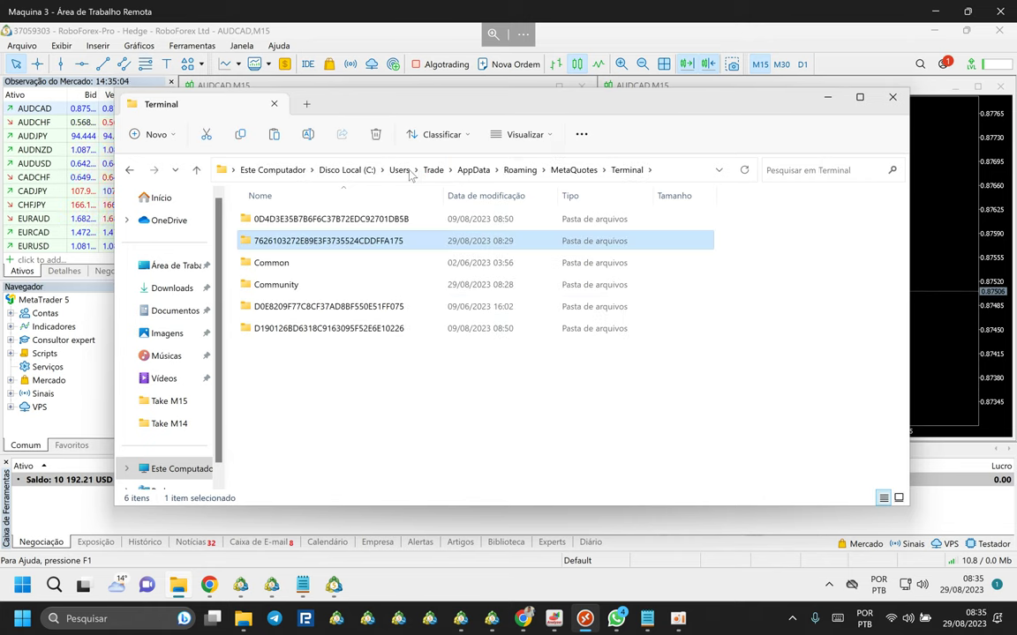
double_click(268, 265)
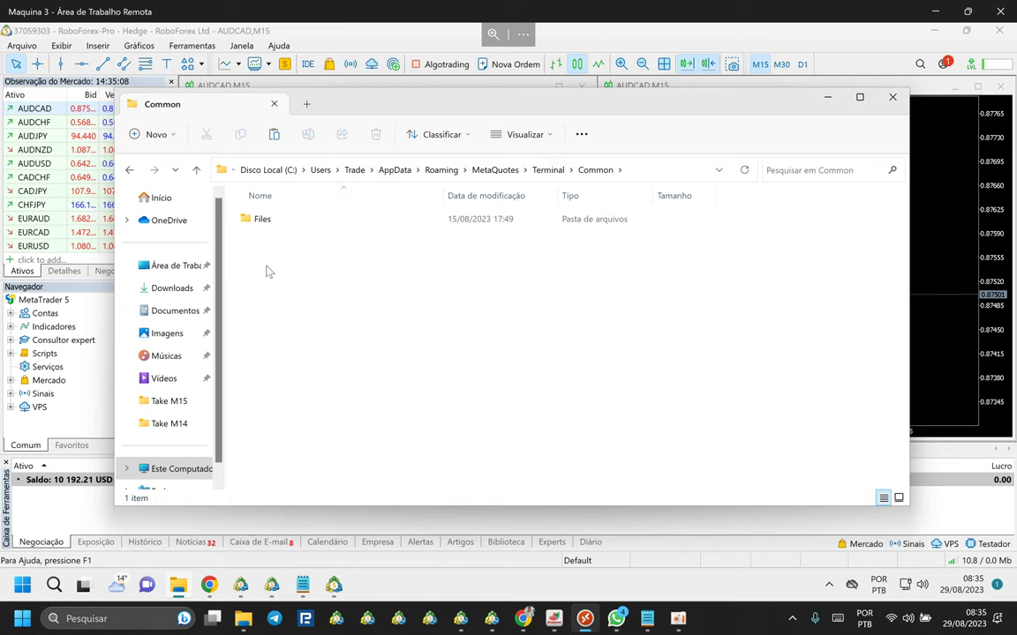
double_click(263, 221)
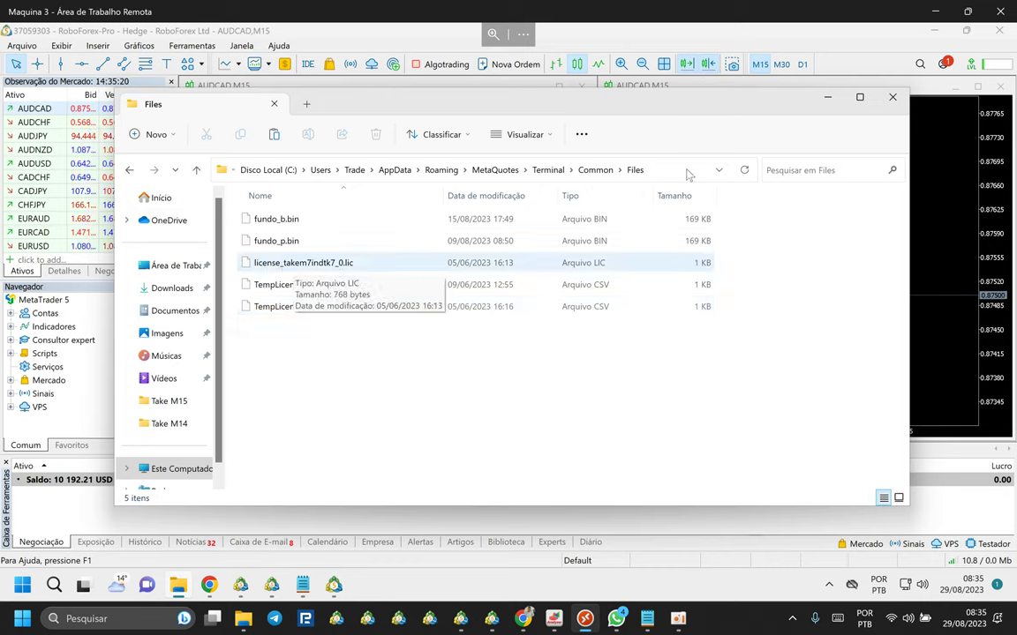
left_click(892, 98)
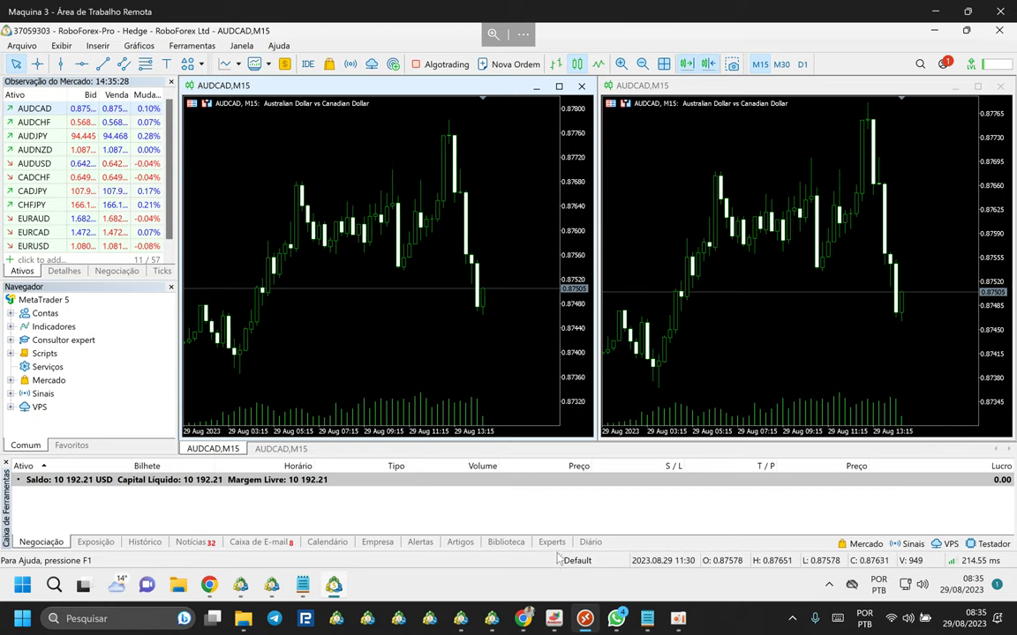
Close the Take M7 folder, open the local WinBledom folder, and select WinBledom_original_v100 for copying.
left_click(585, 619)
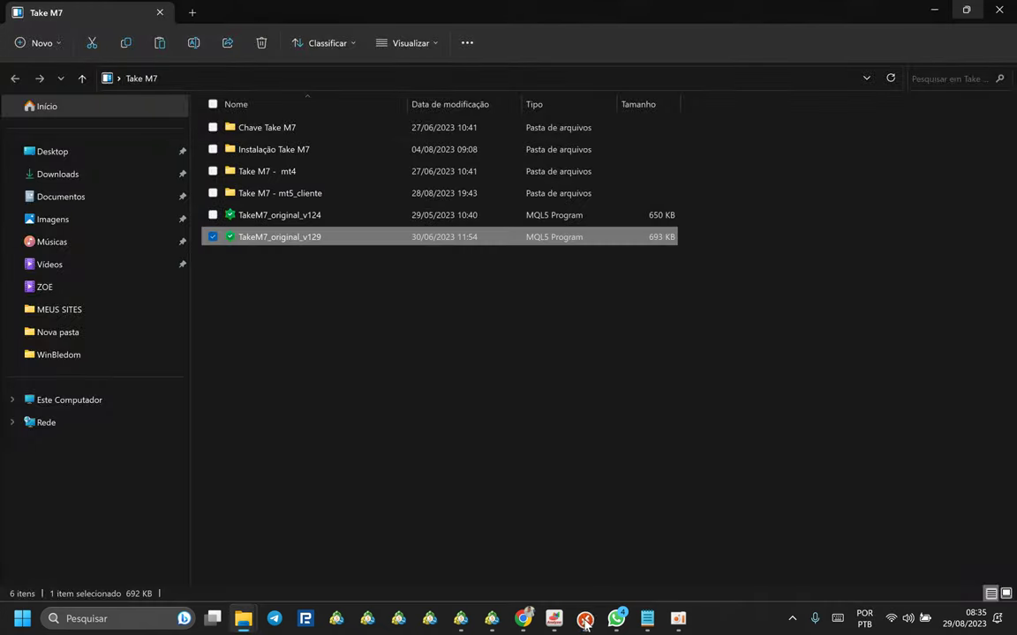
left_click(511, 388)
left_click(999, 11)
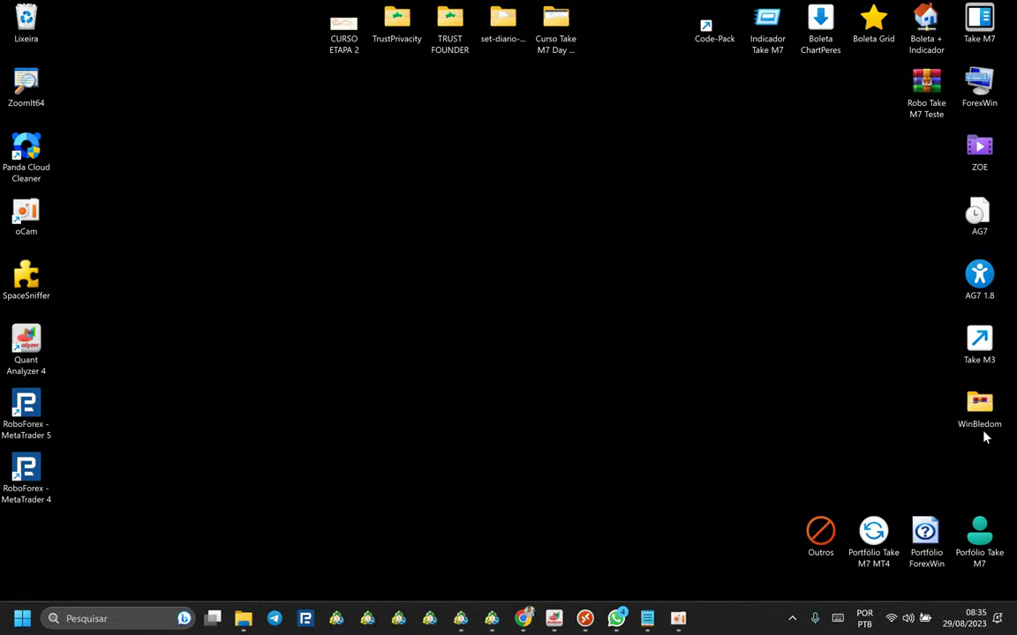
double_click(982, 415)
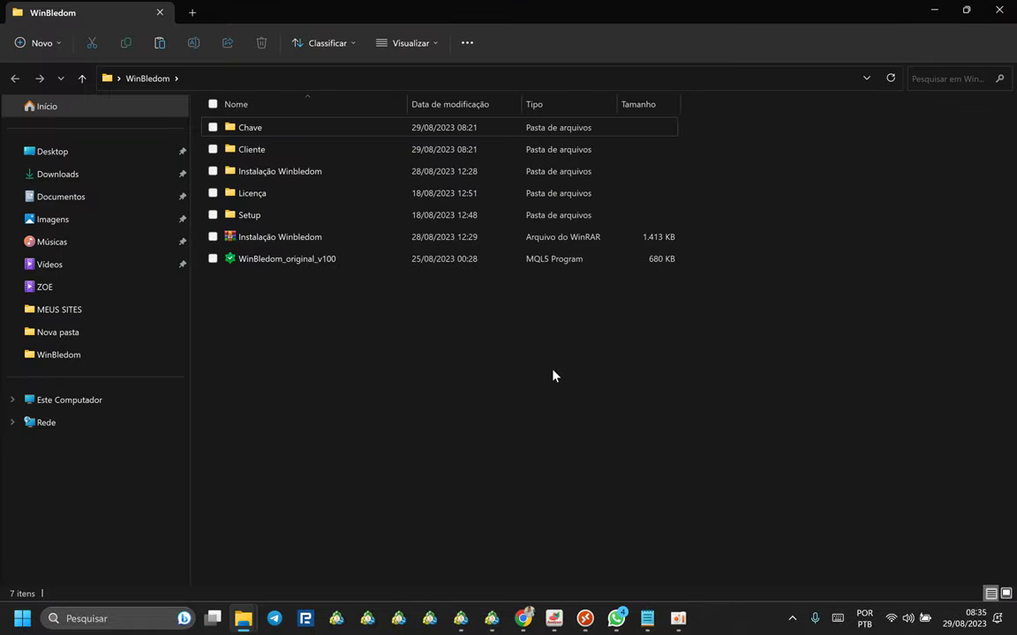
left_click(310, 261)
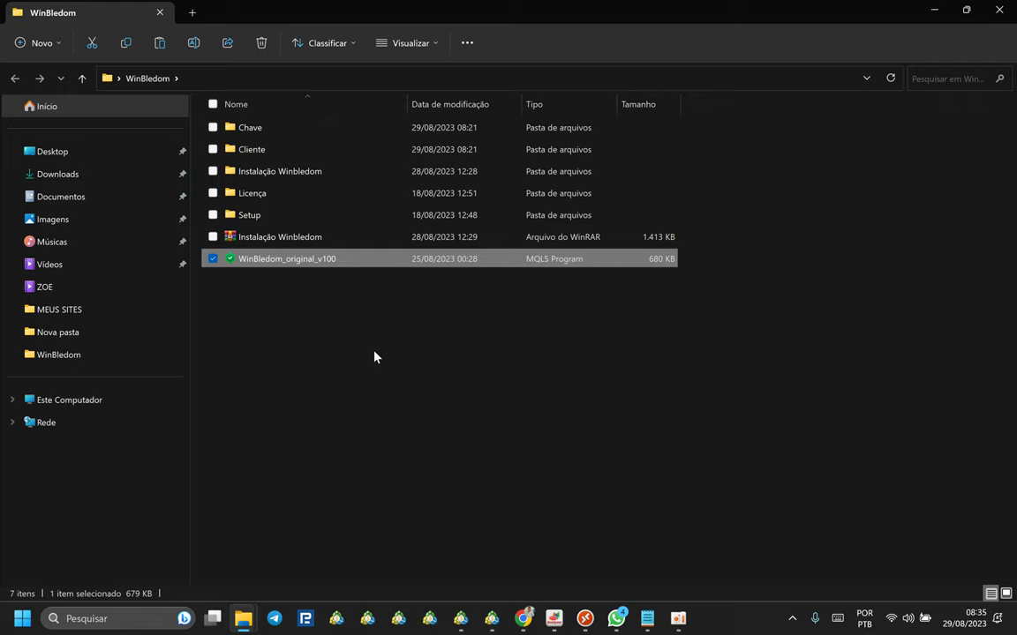
left_click(400, 403)
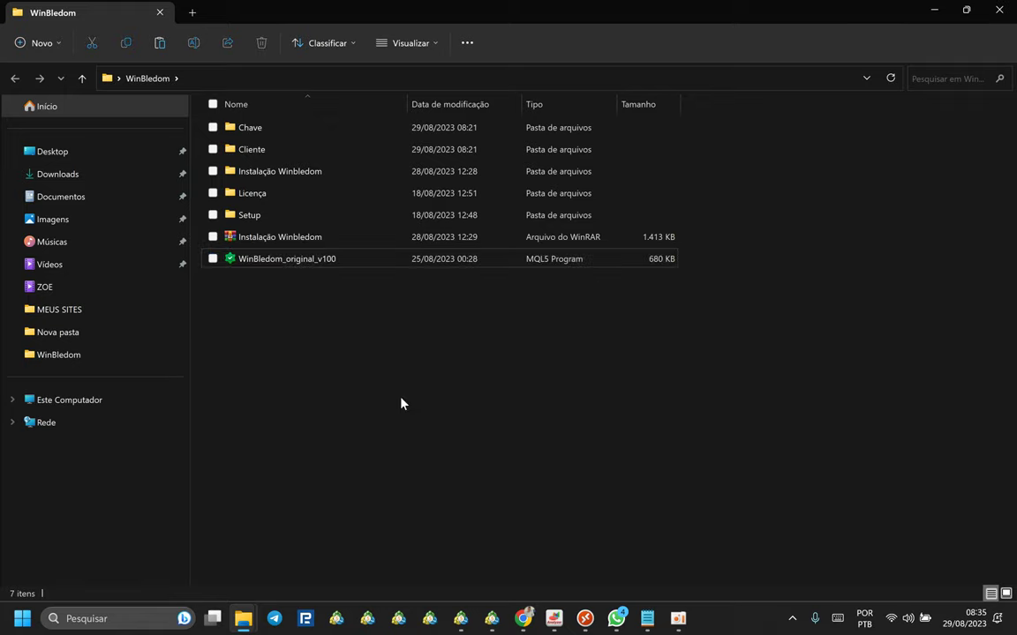
key("space")
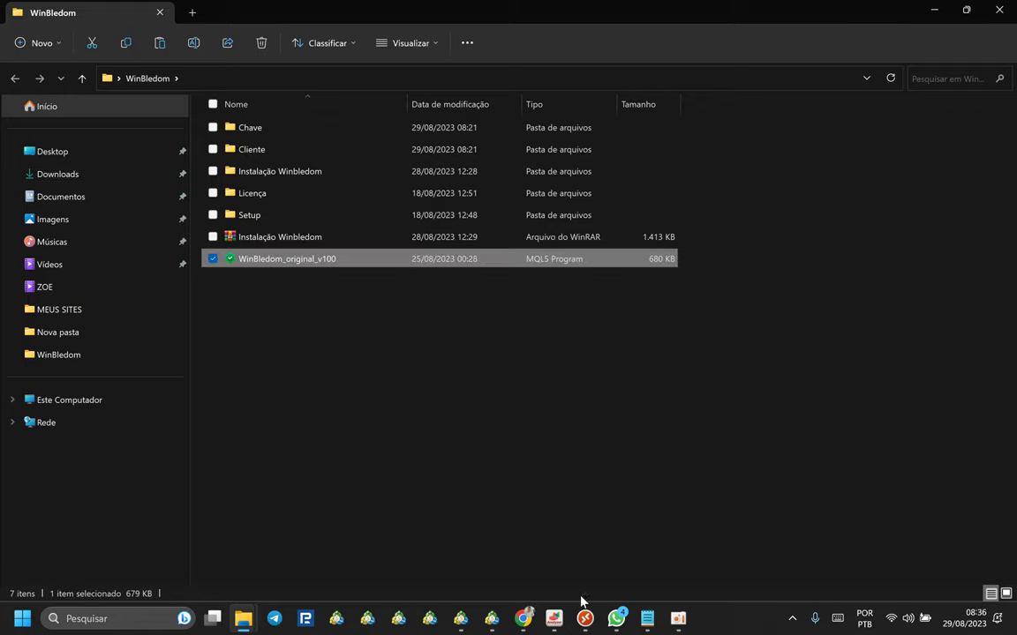
left_click(585, 618)
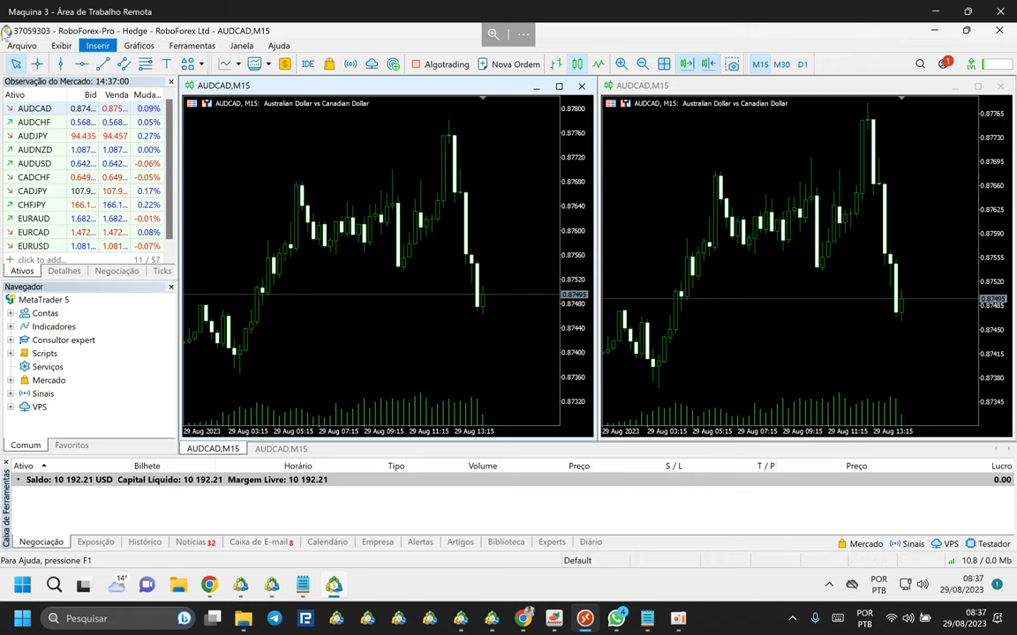
left_click(22, 45)
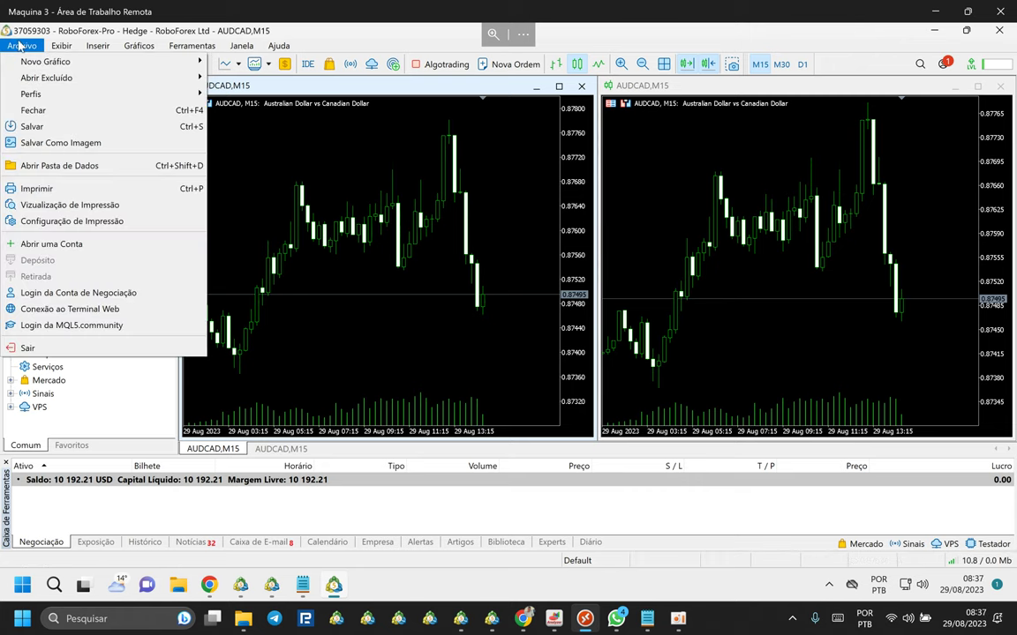
left_click(68, 167)
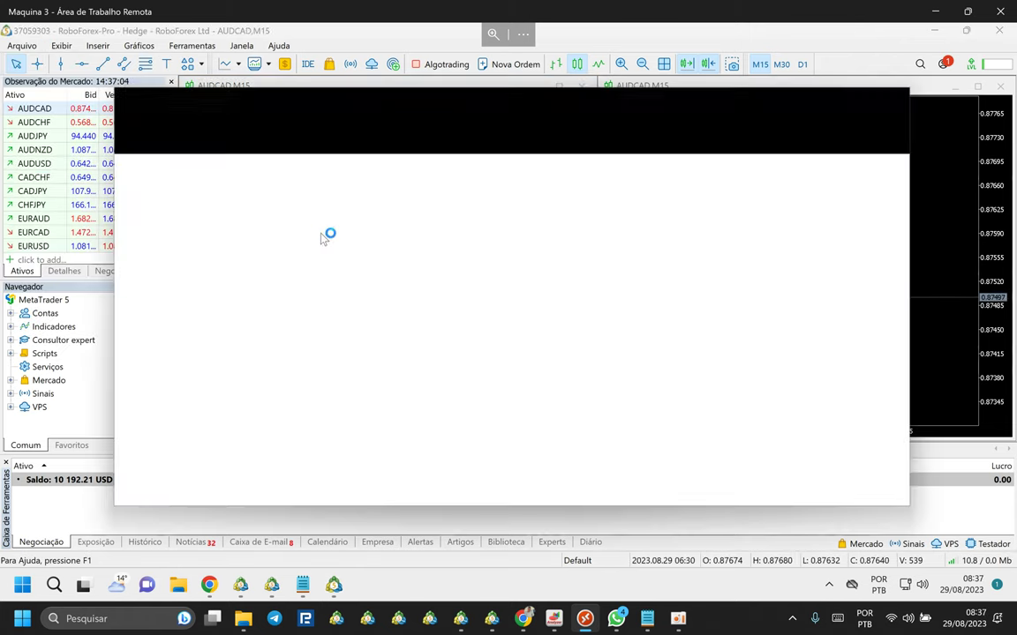
left_click(284, 308)
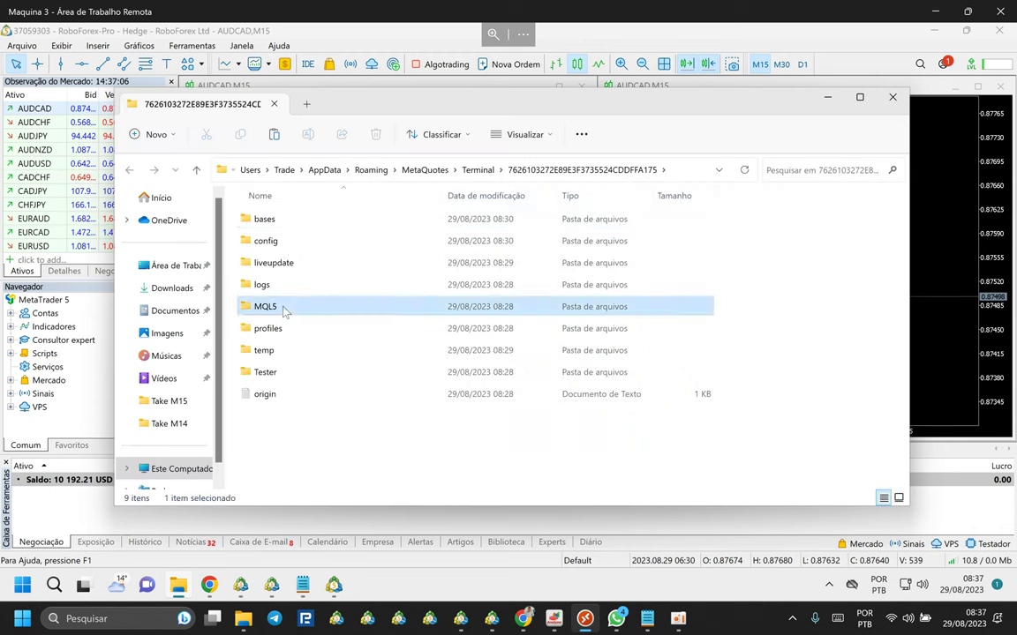
double_click(284, 308)
double_click(267, 220)
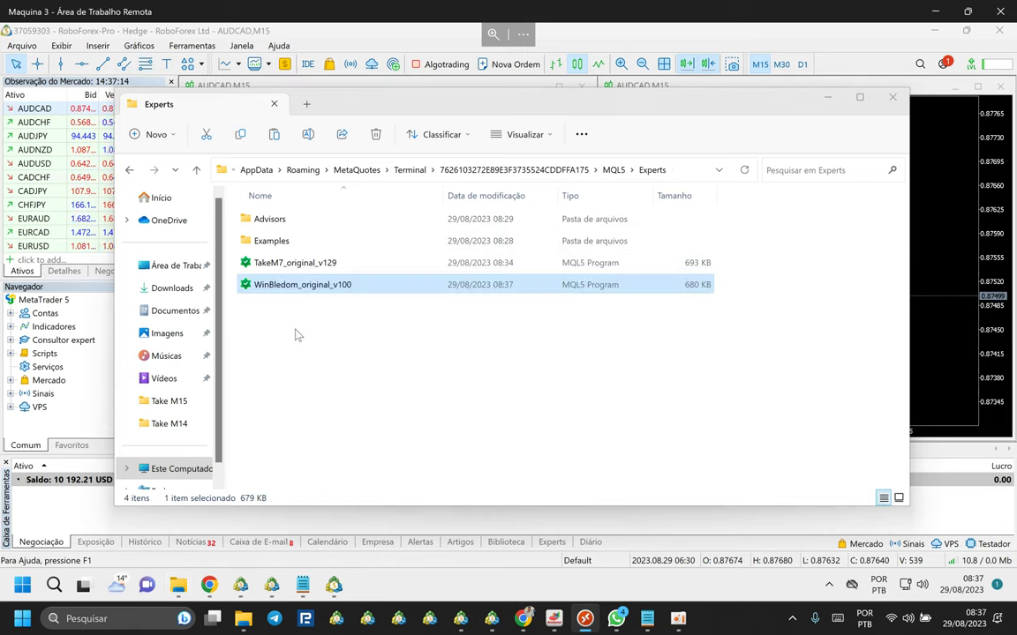
left_click(892, 97)
Refresh the Consultor expert group with Atualizar and expand it to show TakeM7_original_v129.
left_click(81, 344)
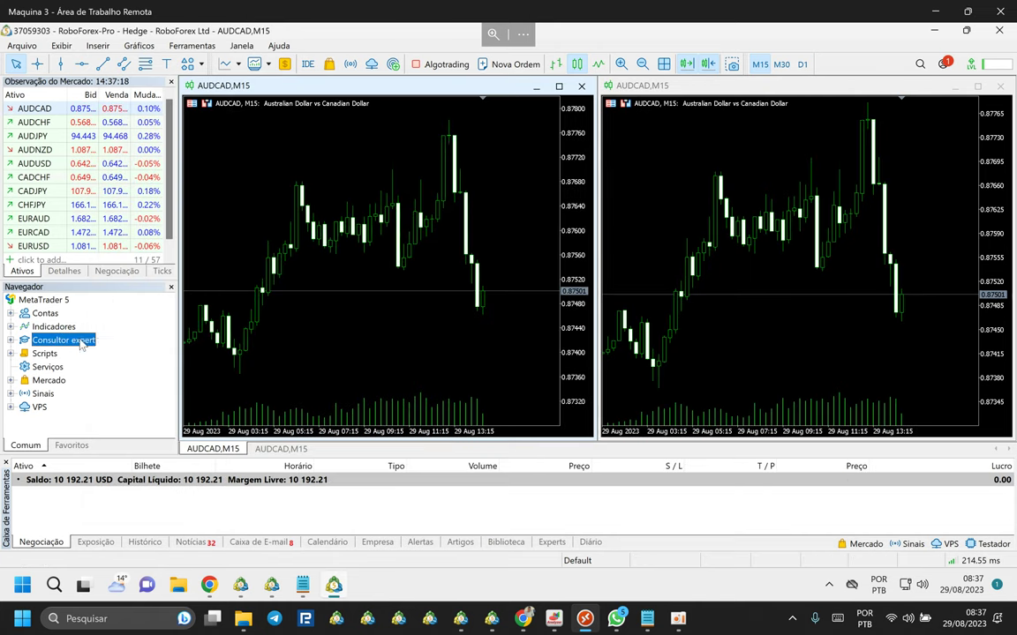
right_click(82, 344)
left_click(93, 378)
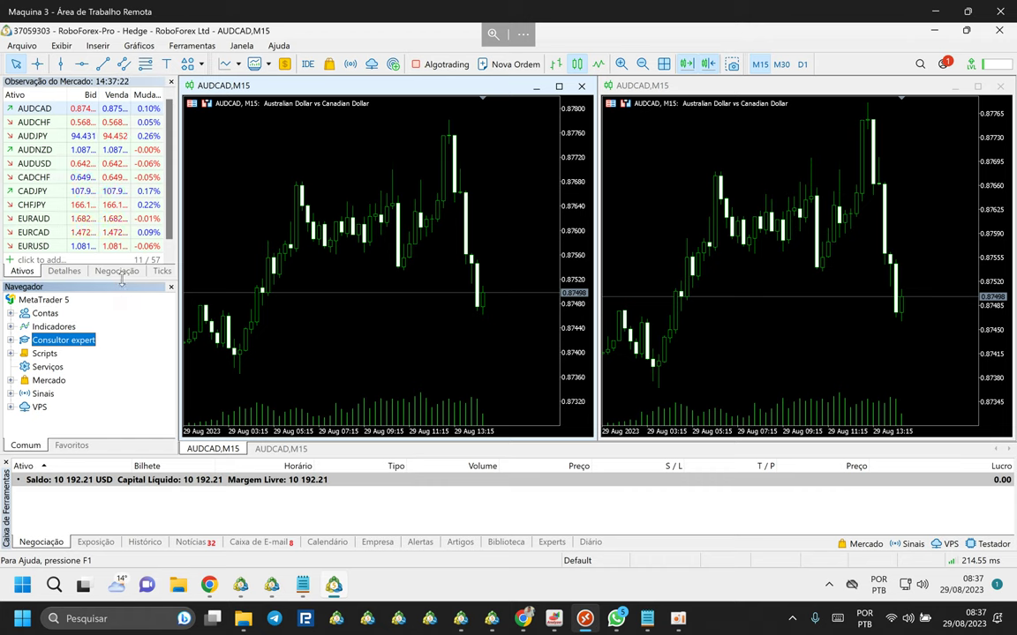
left_click_drag(122, 279, 115, 231)
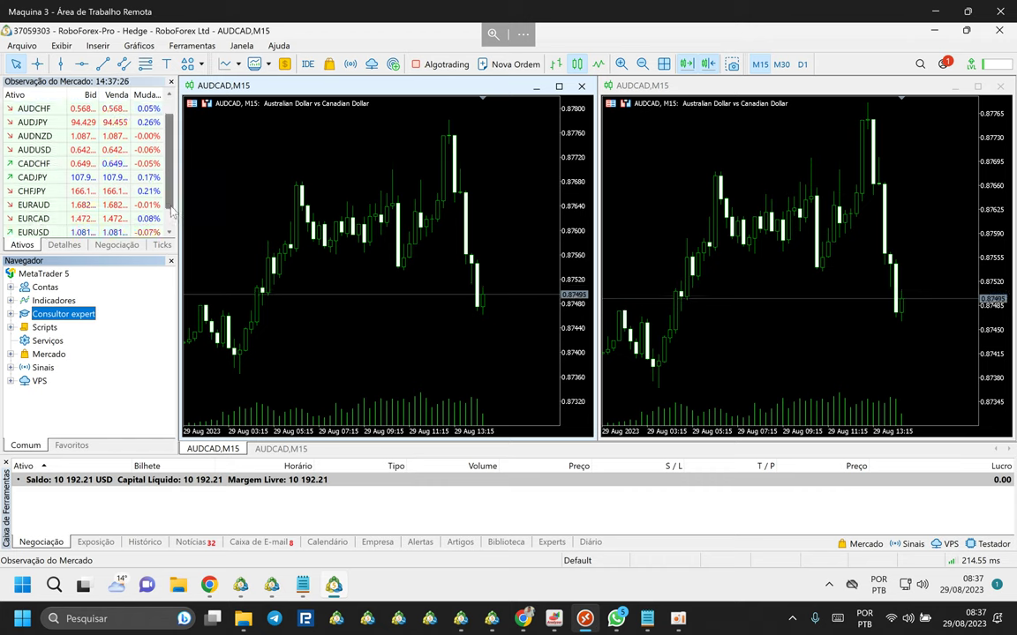
scroll(168, 183, "down", 1)
left_click(10, 314)
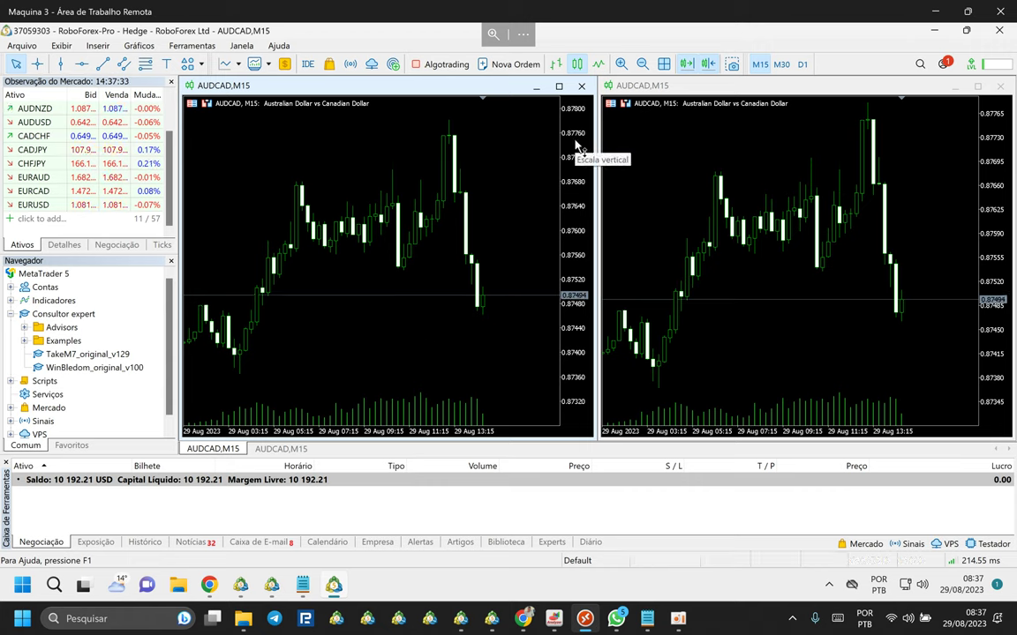
left_click_drag(573, 157, 667, 162)
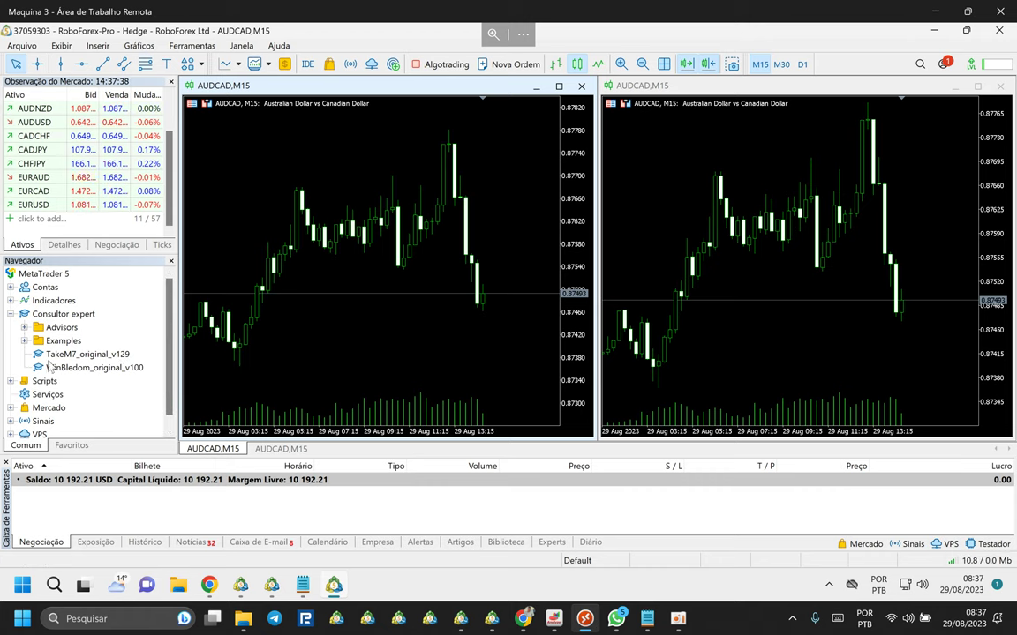
left_click(36, 315)
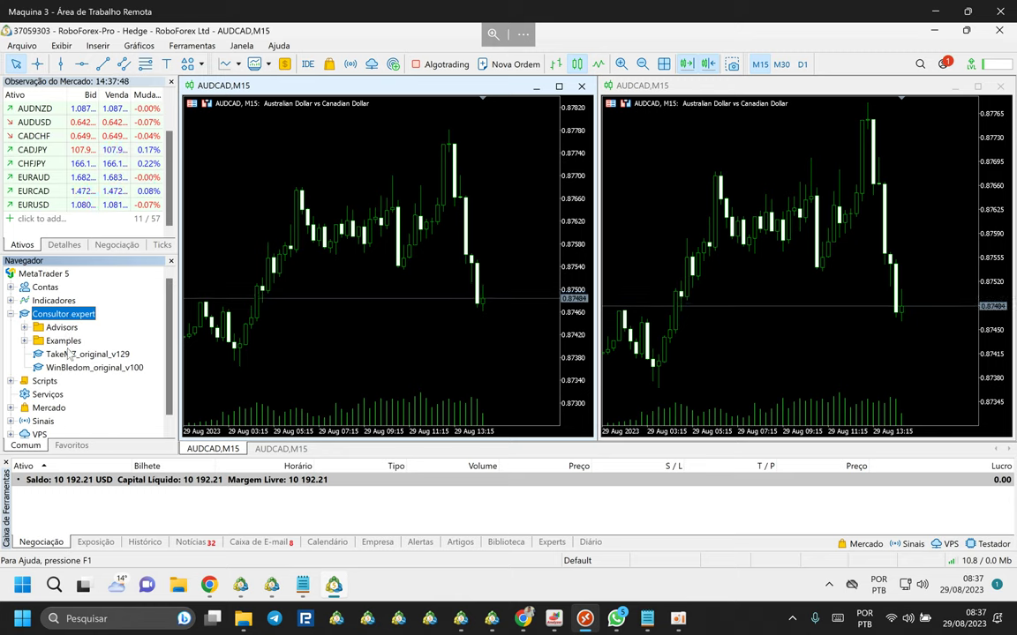
Close both AUDCAD M15 chart windows.
left_click(256, 277)
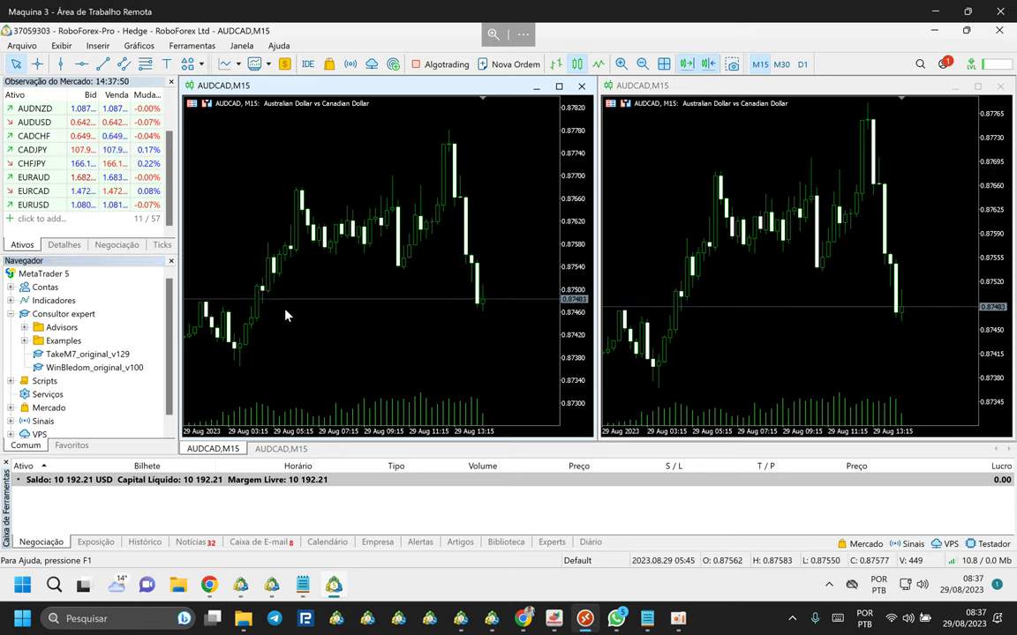
left_click(581, 85)
key("ctrl+F4")
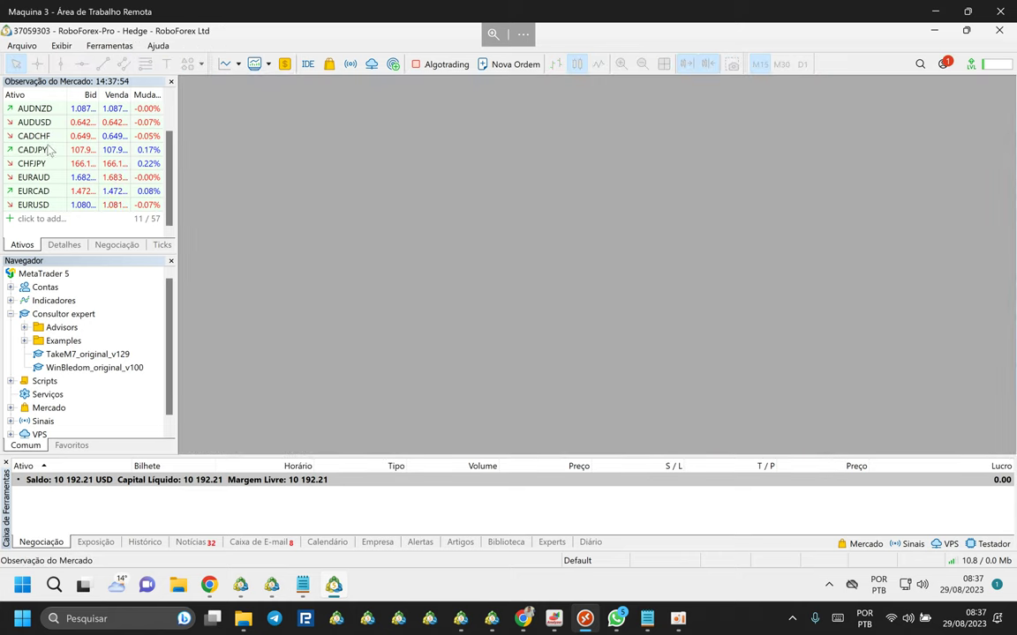
Drag AUDCAD from Market Watch to open two new charts and tile them side by side.
scroll(48, 150, "up", 1)
left_click(38, 109)
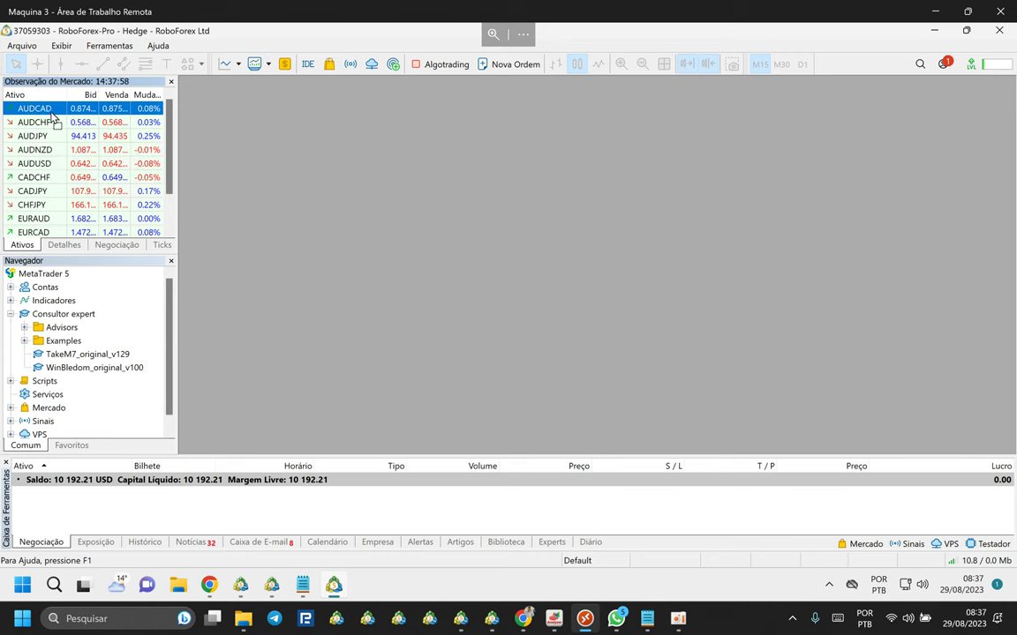
left_click_drag(35, 108, 222, 136)
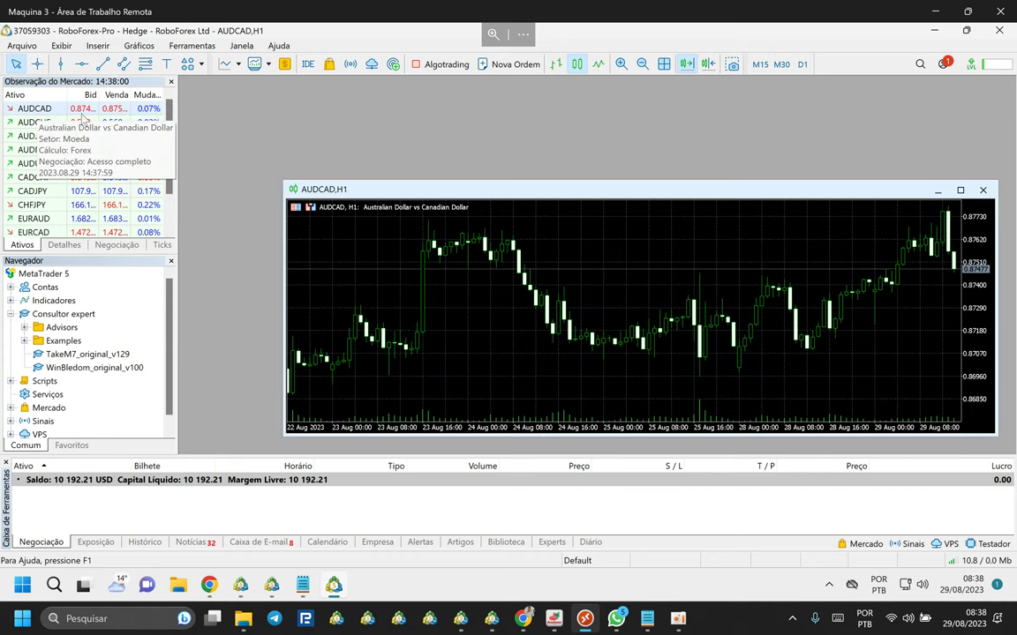
left_click_drag(36, 109, 339, 196)
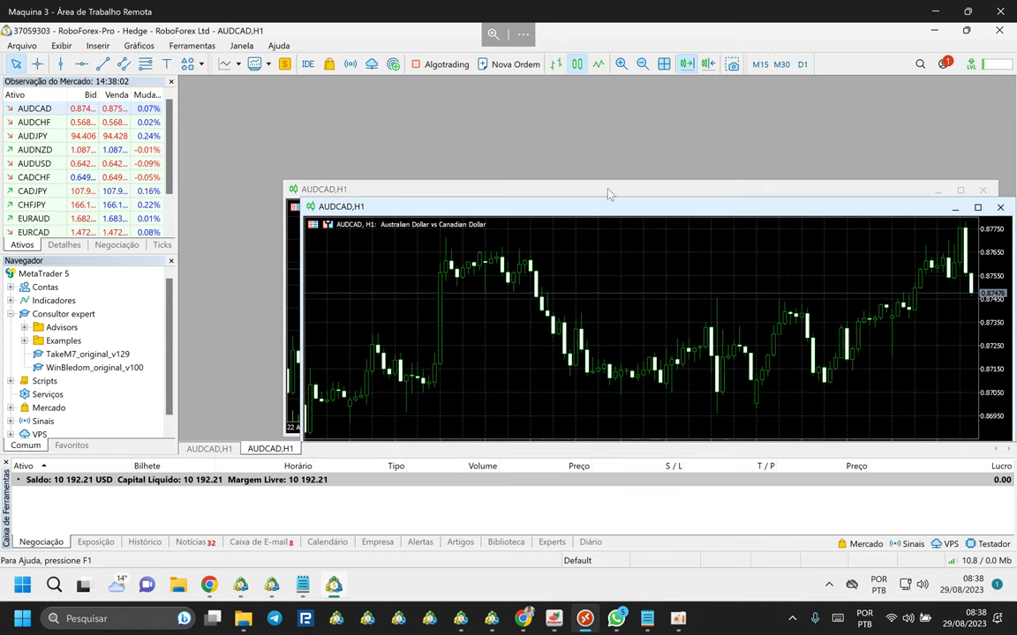
left_click(663, 64)
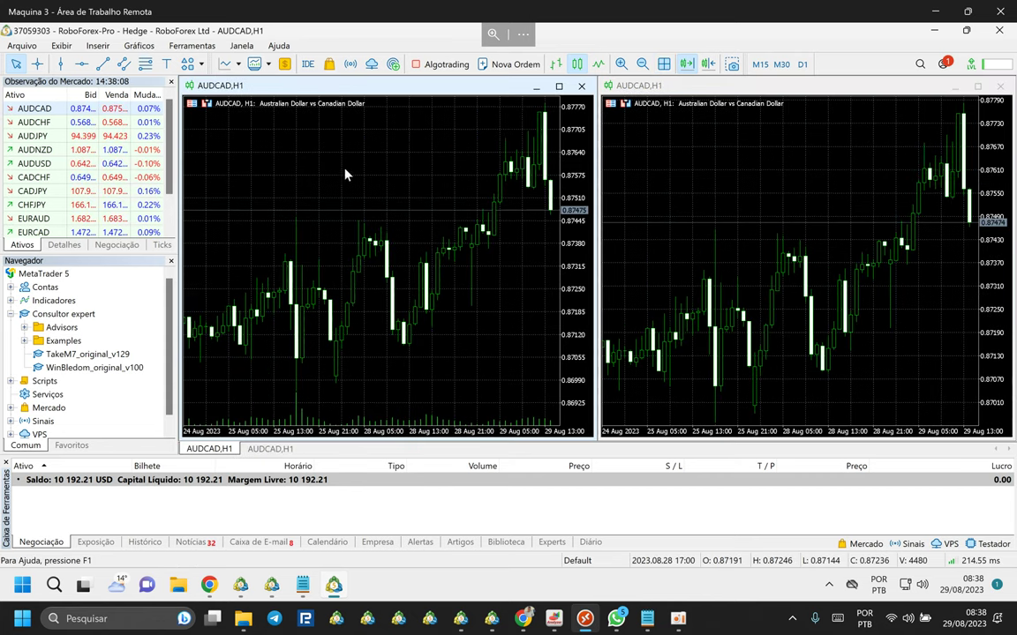
Set both the left and right AUDCAD charts to the M15 timeframe.
left_click(759, 63)
left_click(684, 129)
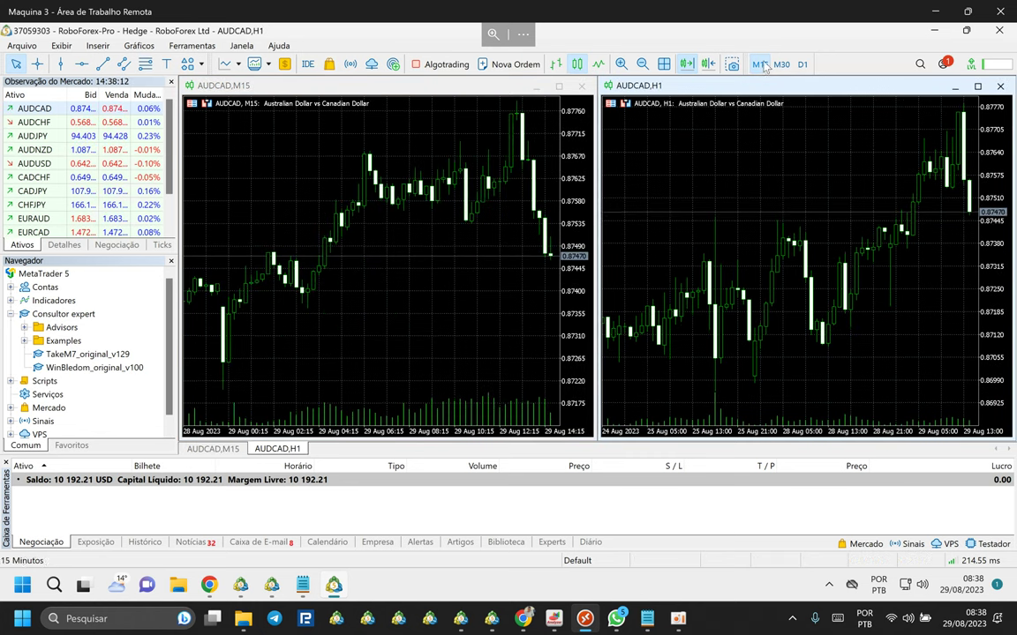
left_click(760, 65)
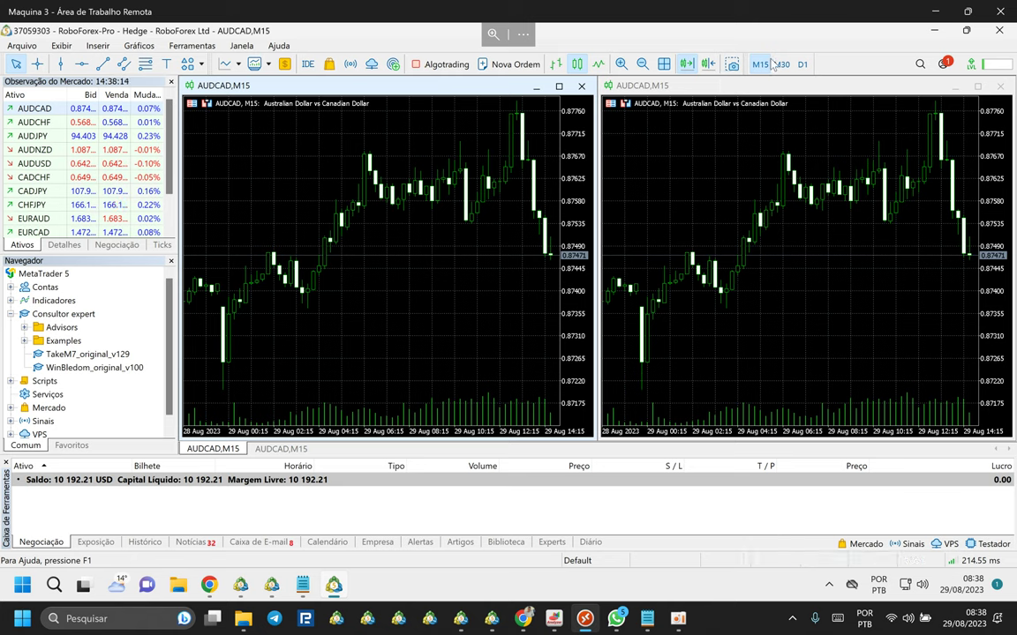
left_click(694, 126)
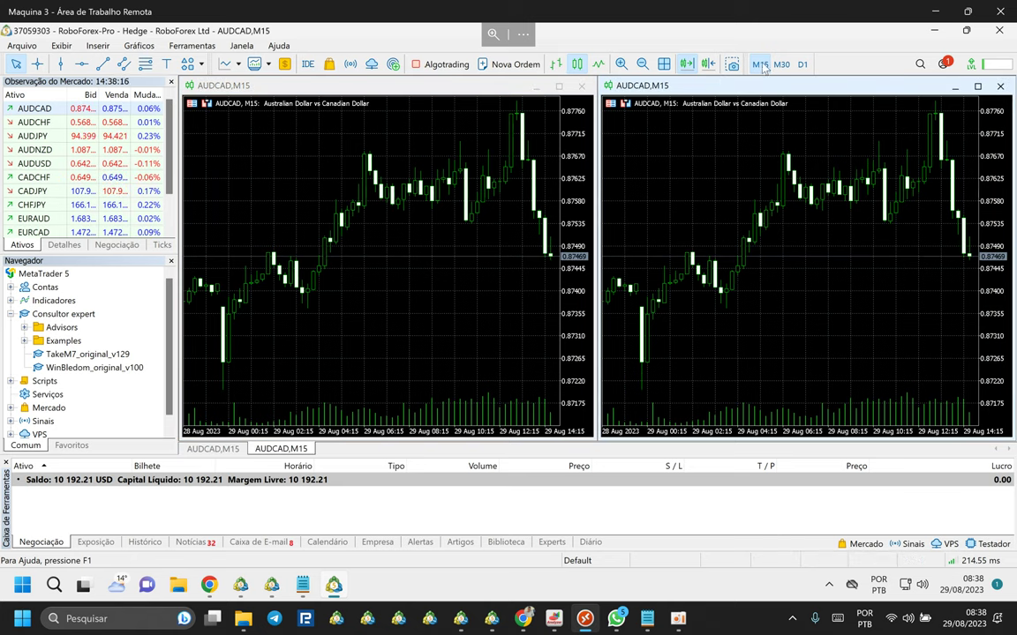
right_click(283, 201)
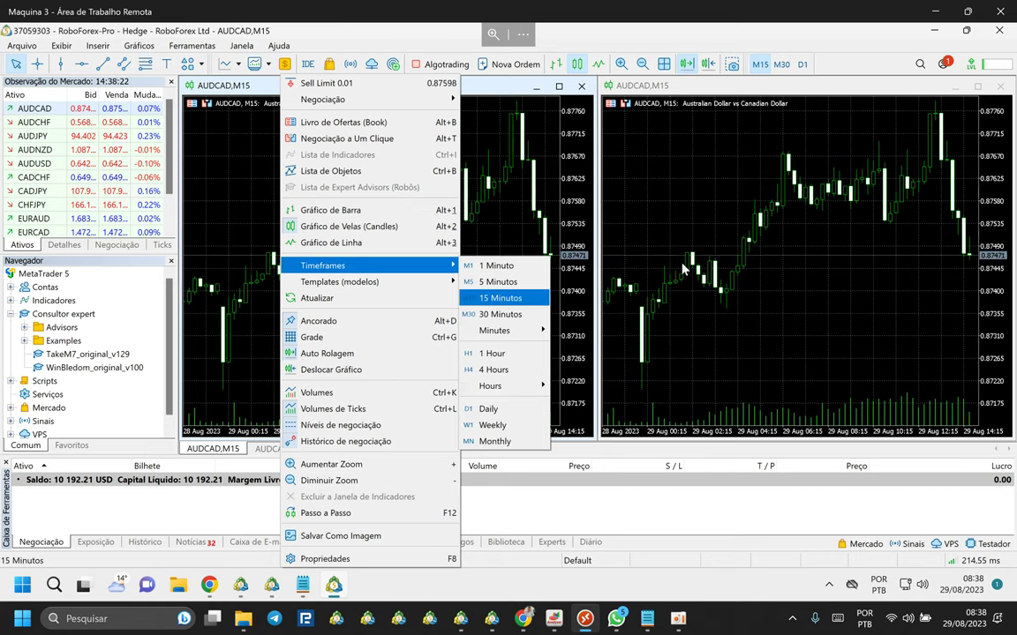
left_click(499, 295)
right_click(711, 220)
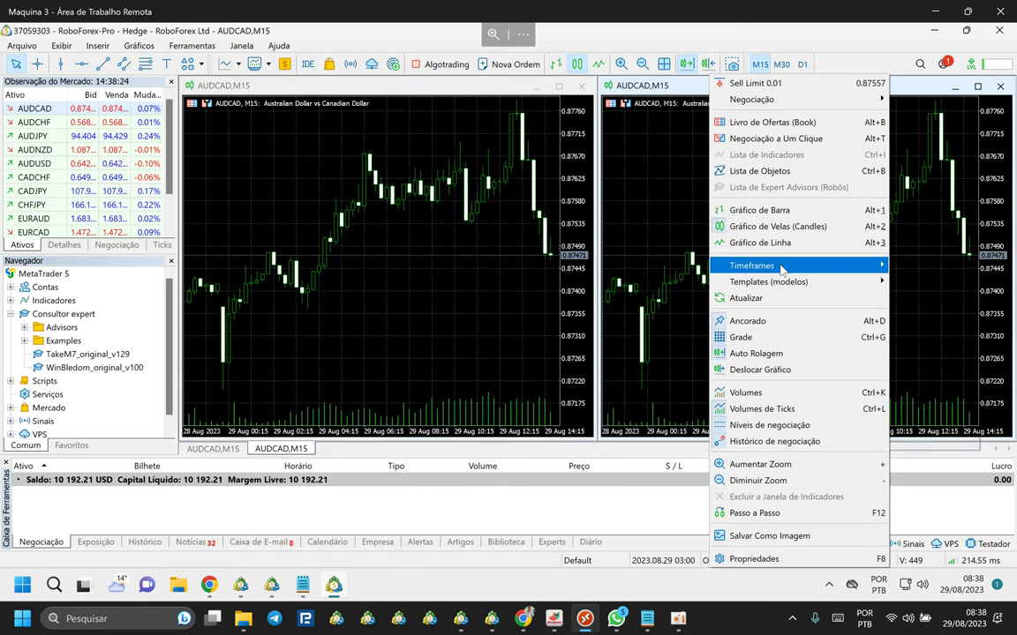
mouse_move(845, 271)
left_click(921, 303)
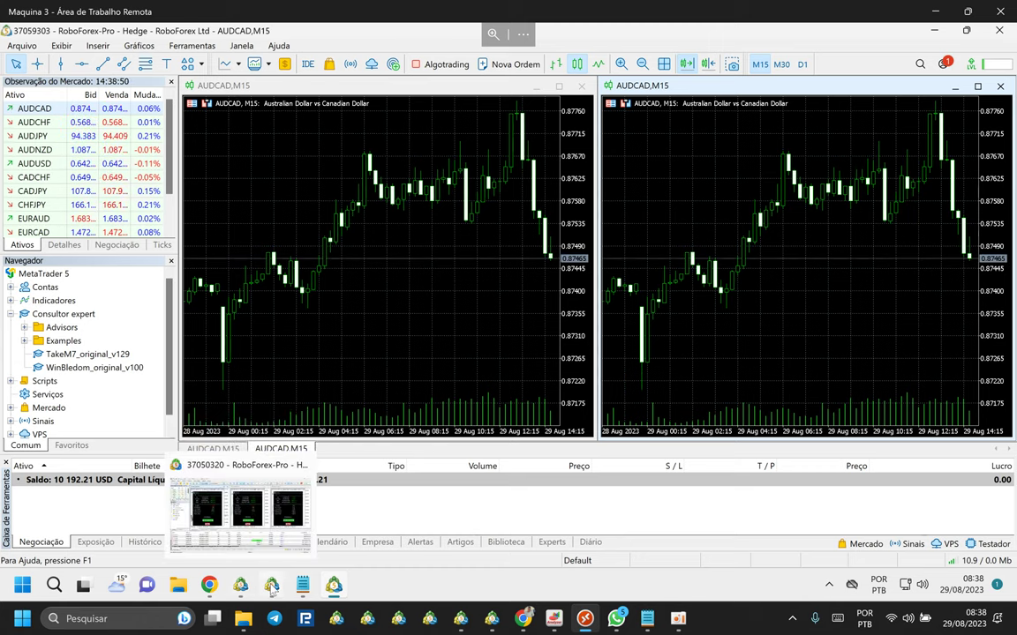
Switch to the terminal with three AUDCAD charts and select, then deselect, the AUDNZD sell trade.
left_click(220, 495)
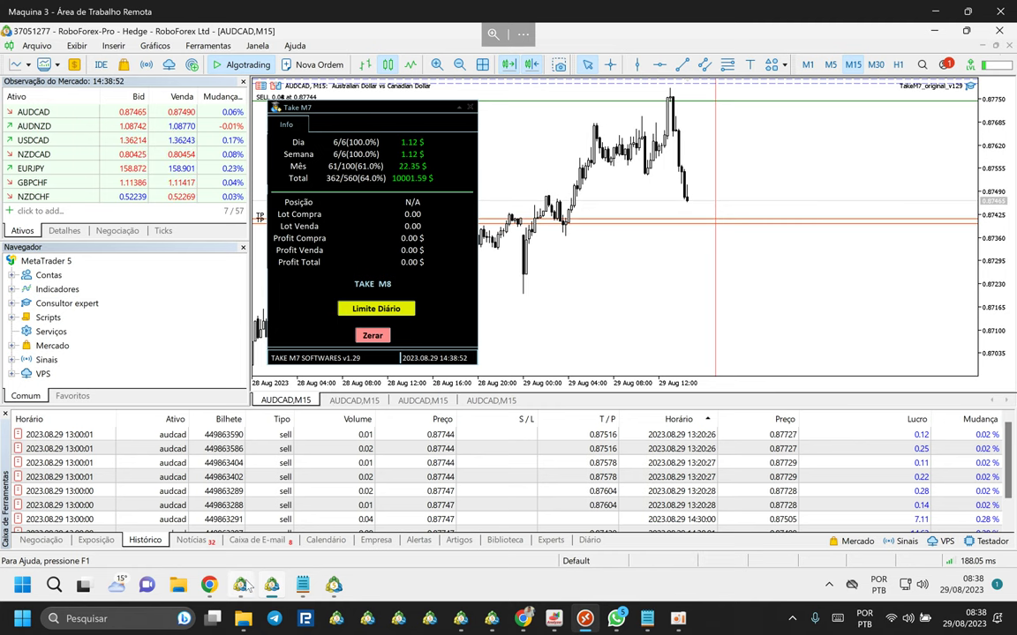
key("alt+Tab")
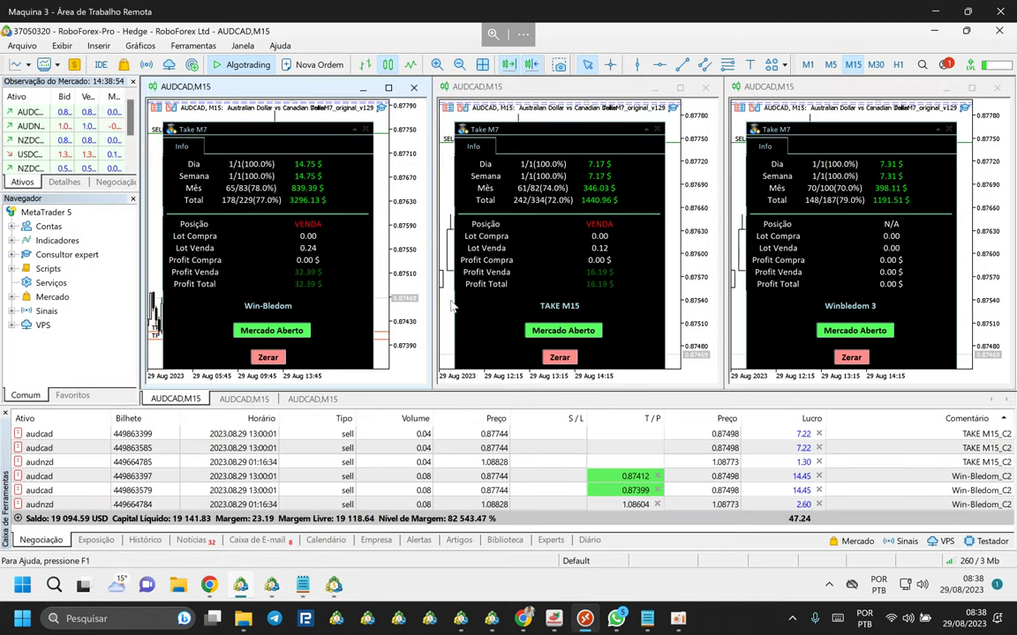
left_click(50, 460)
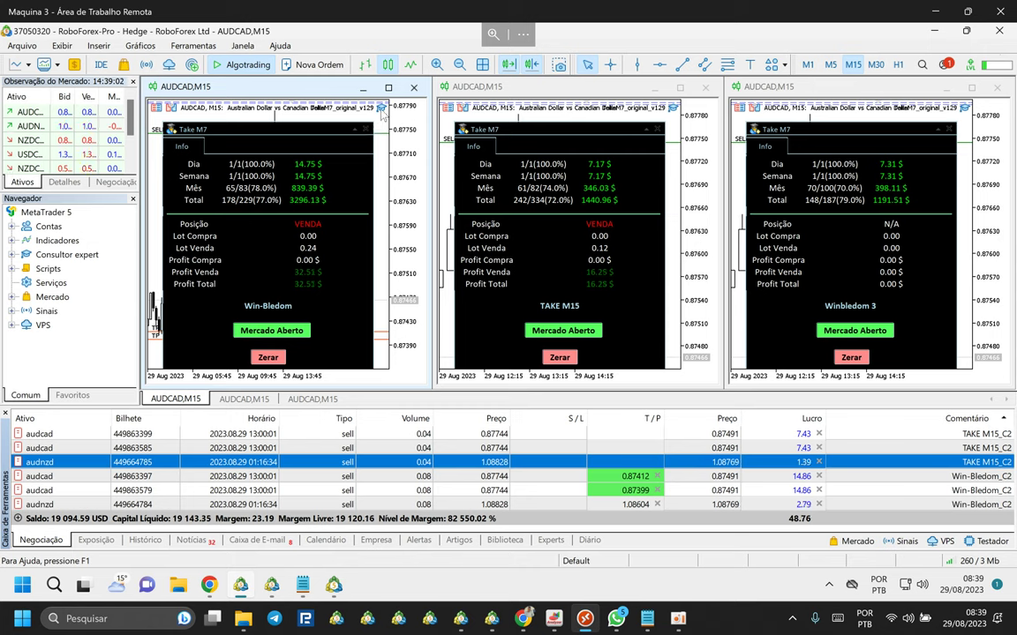
left_click(383, 110)
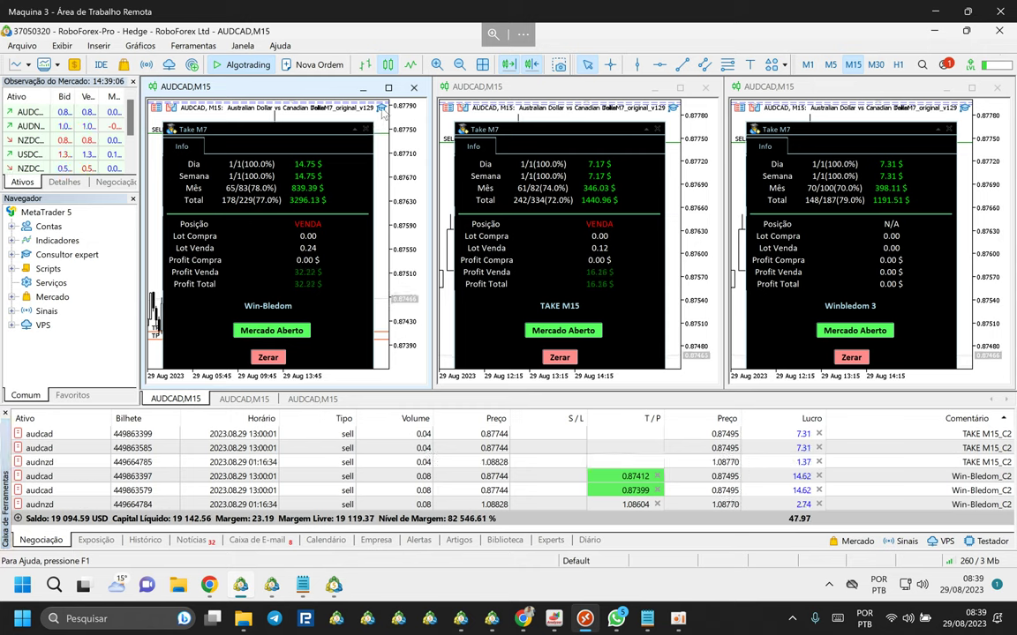
Scroll the closed-trade history, mark the 2023.08.03 08:00 AUDUSD trade, then return to the new terminal.
left_click(145, 539)
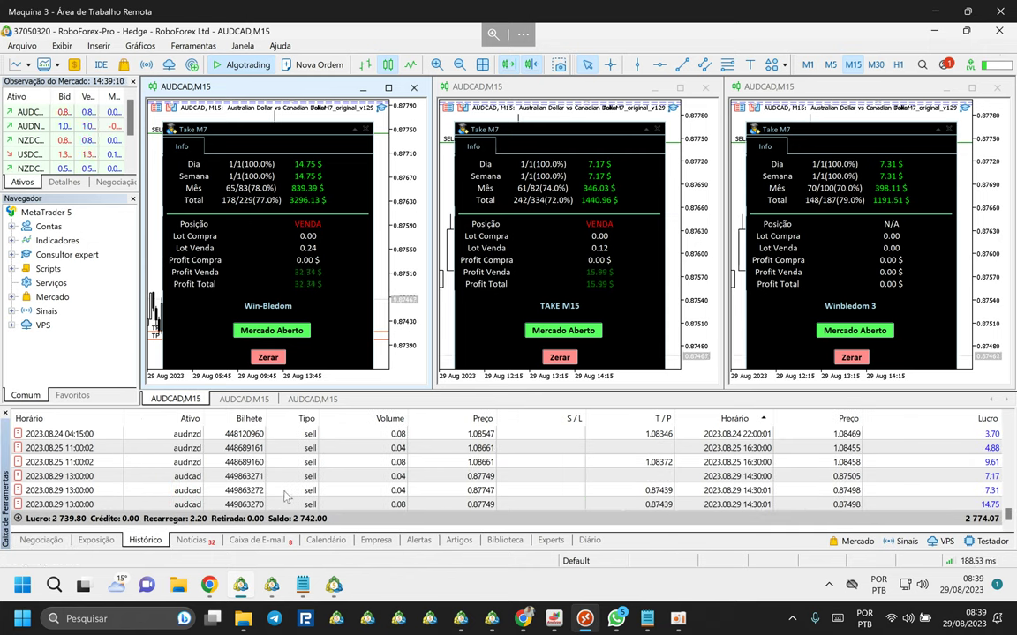
scroll(191, 482, "up", 10)
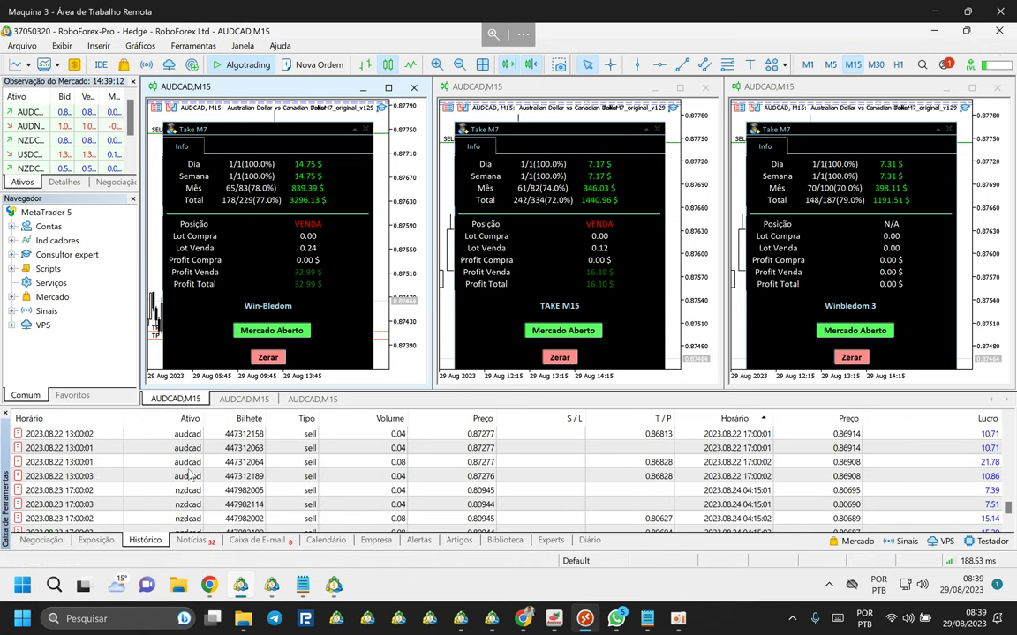
scroll(191, 476, "up", 10)
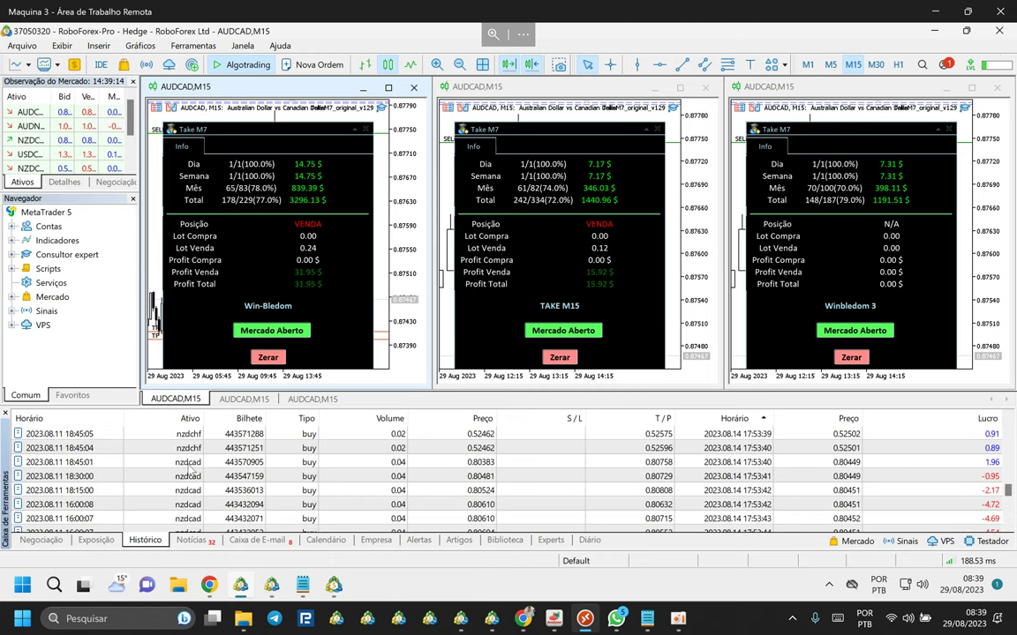
scroll(193, 477, "up", 10)
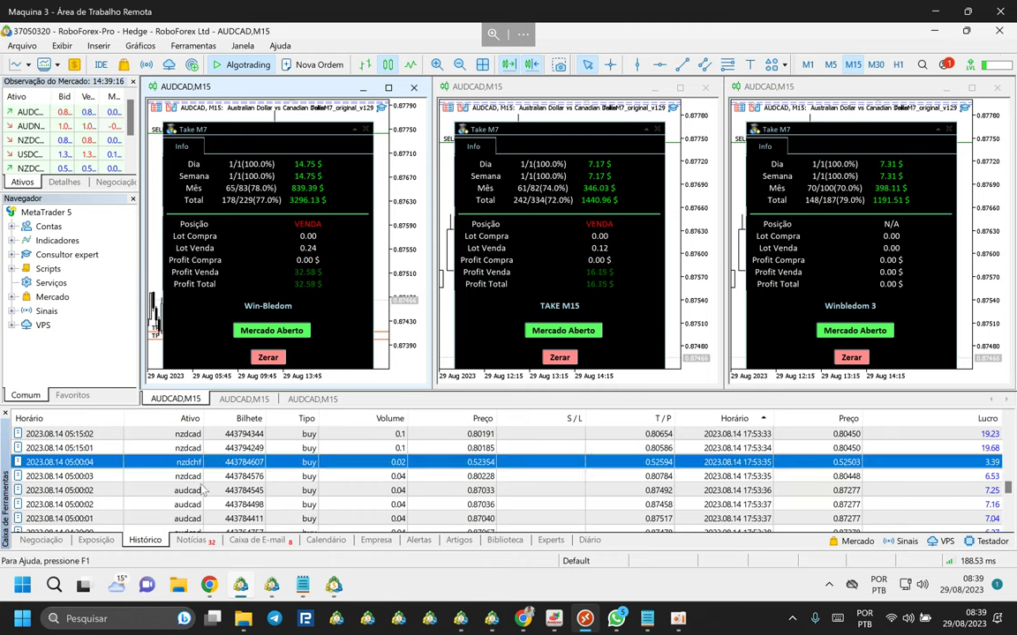
scroll(193, 472, "up", 5)
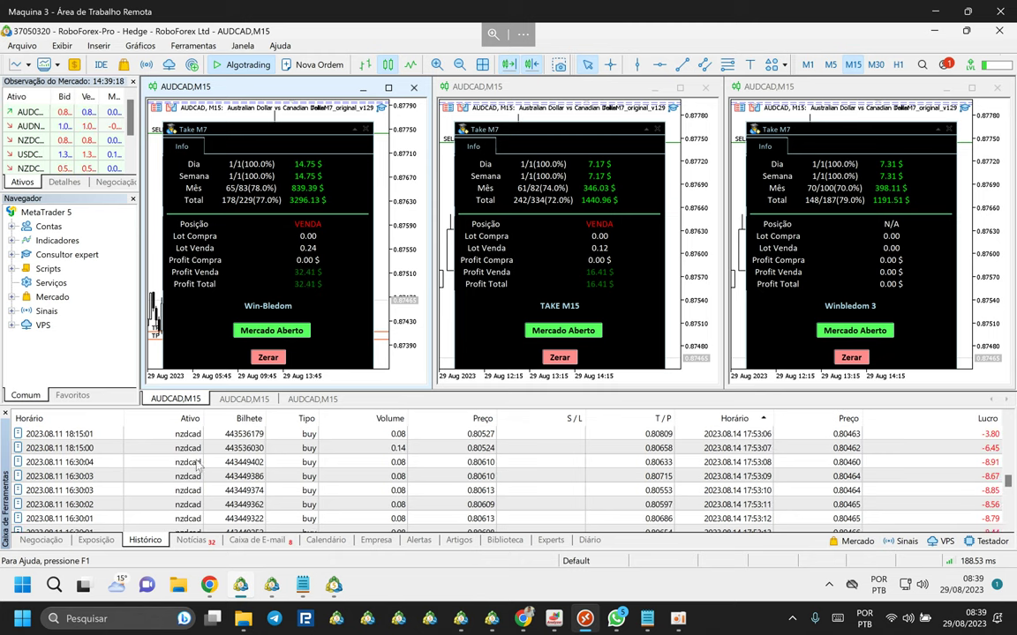
scroll(199, 476, "up", 8)
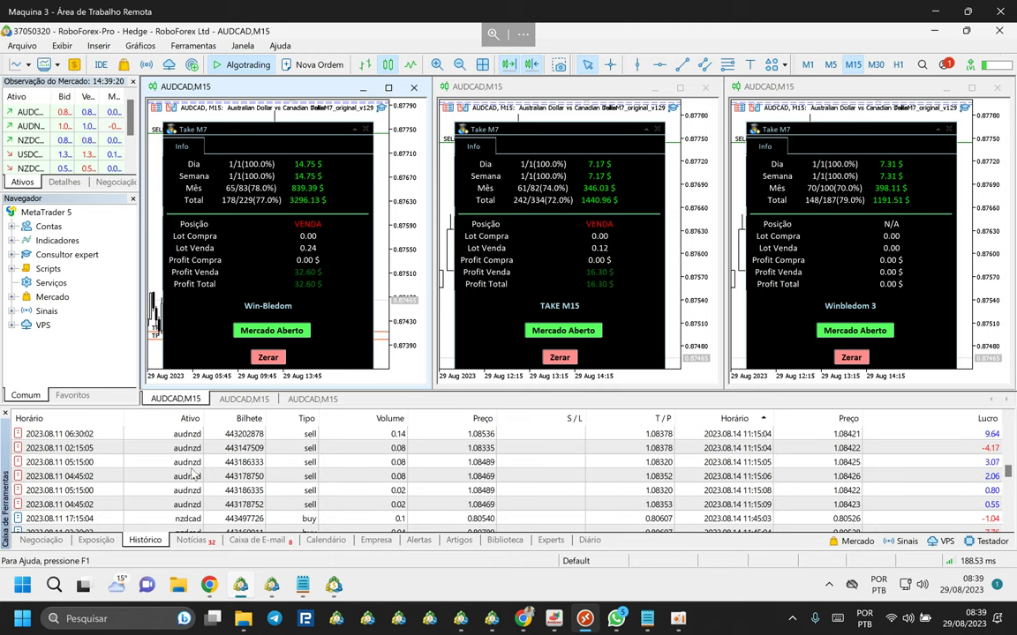
scroll(194, 475, "up", 8)
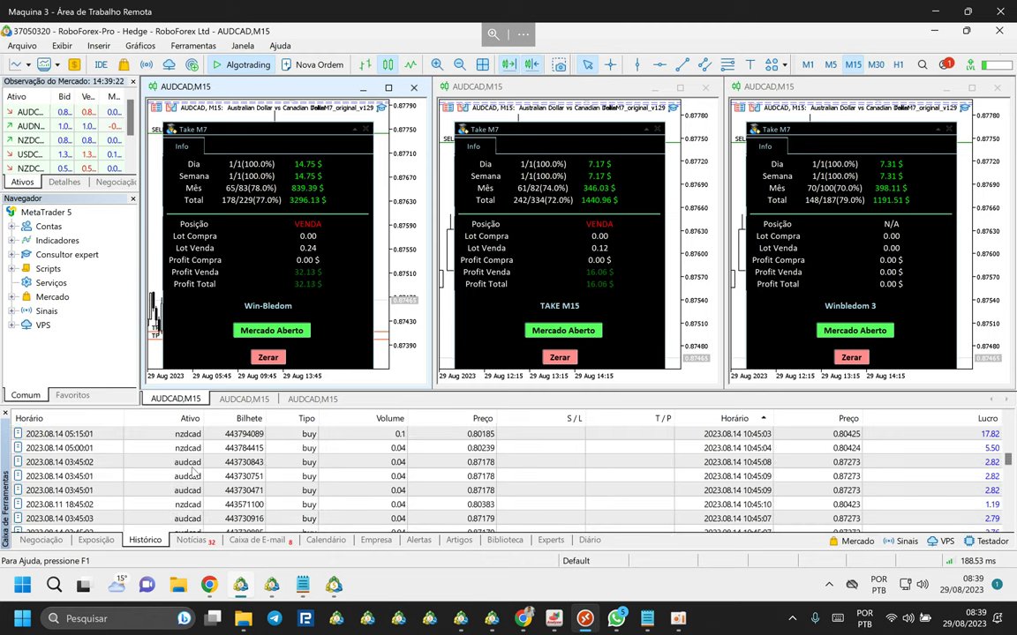
scroll(193, 474, "up", 6)
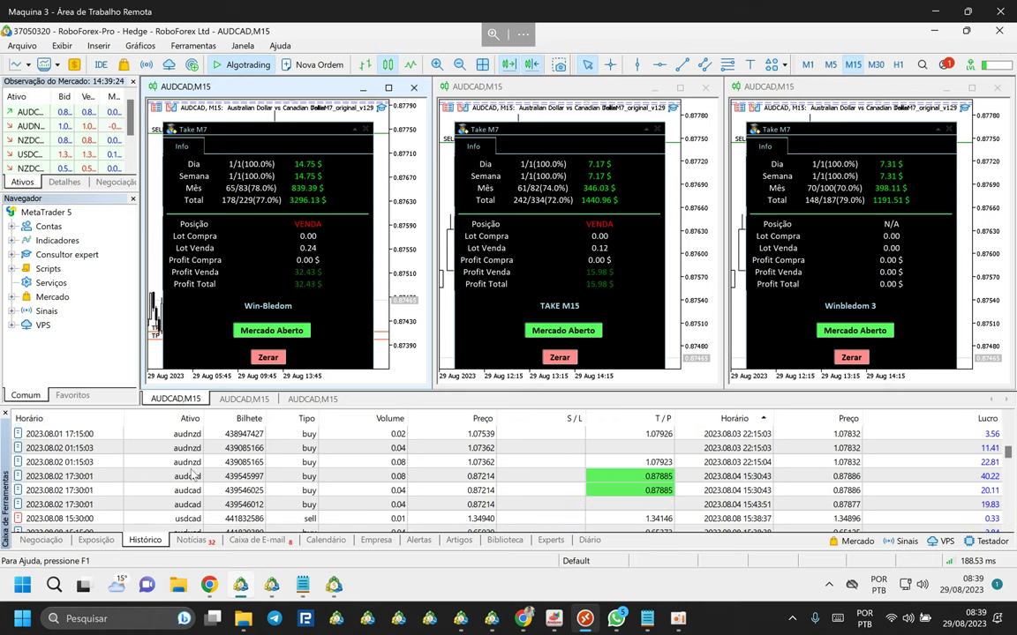
scroll(194, 476, "up", 1)
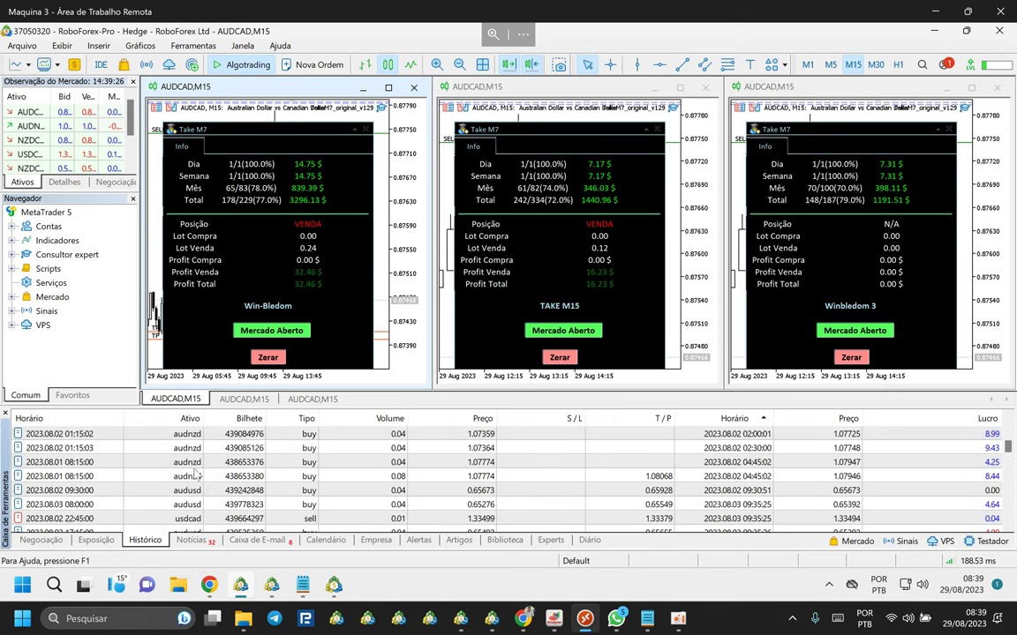
scroll(202, 483, "down", 1)
scroll(204, 483, "down", 1)
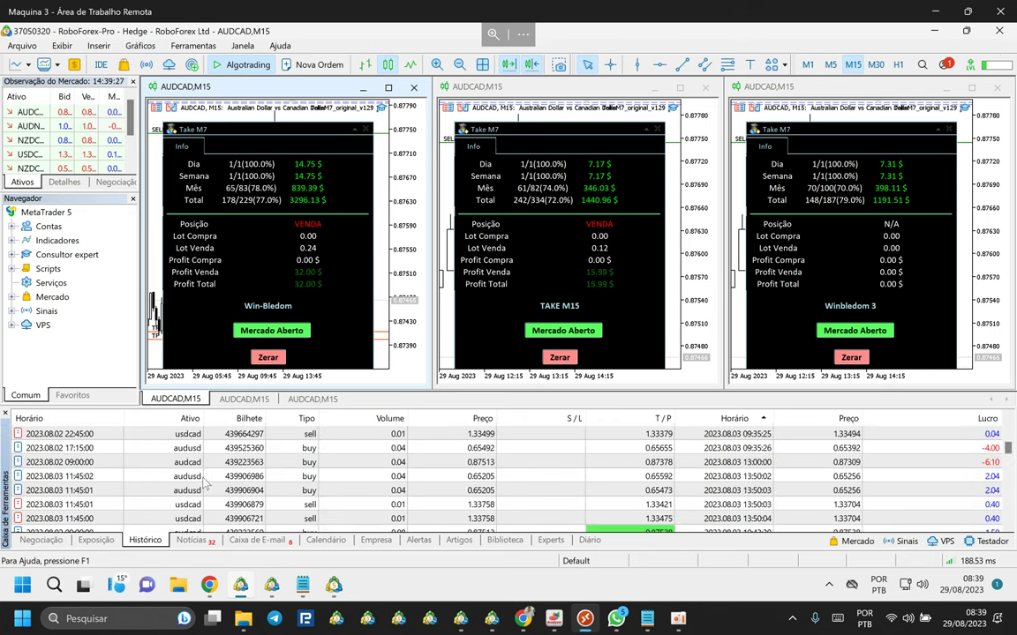
scroll(202, 477, "up", 1)
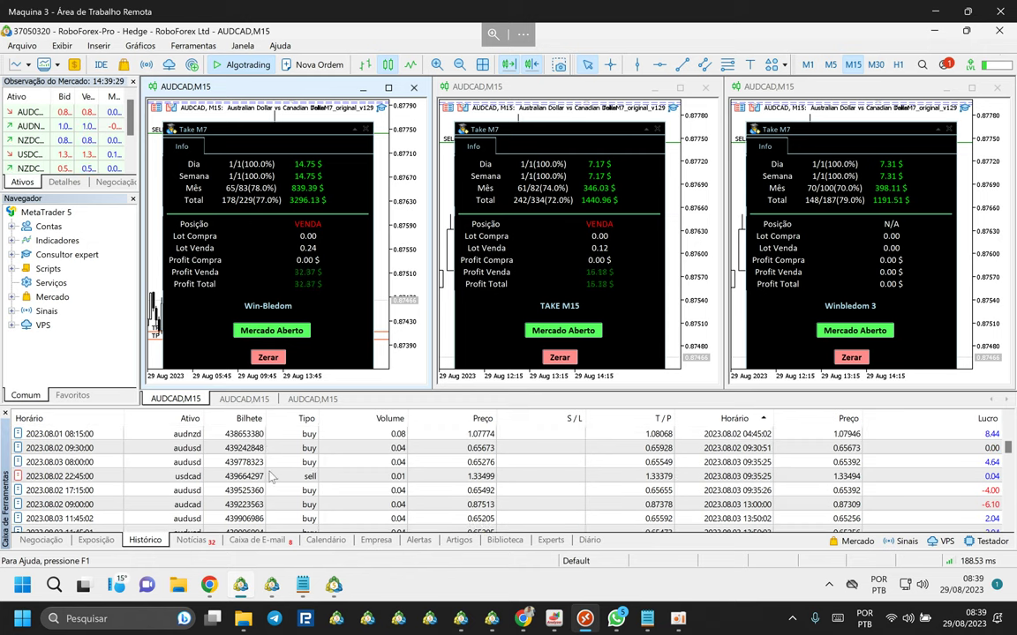
left_click(275, 461)
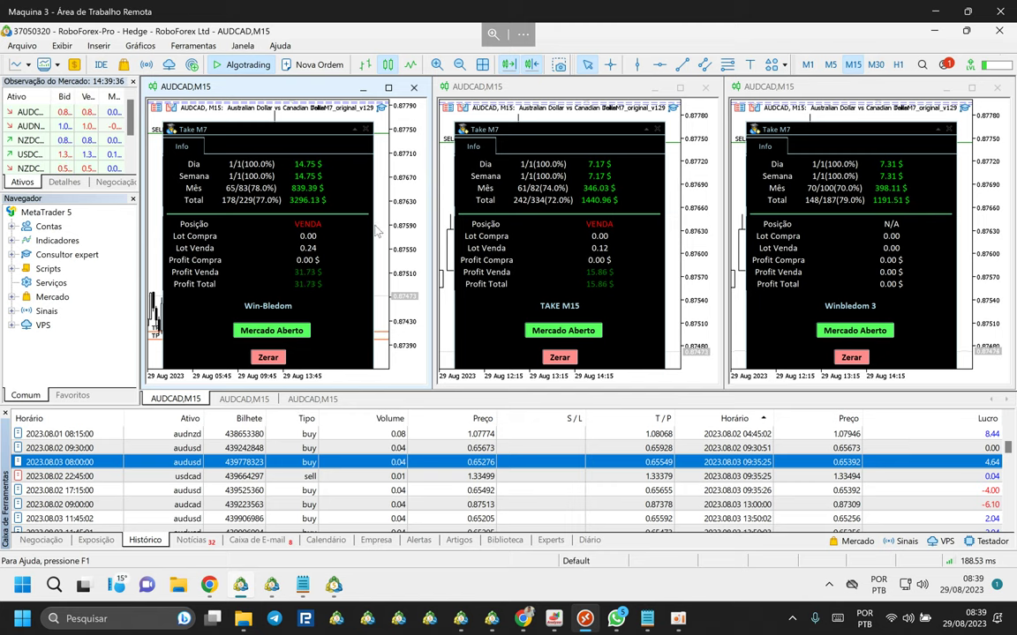
left_click(334, 586)
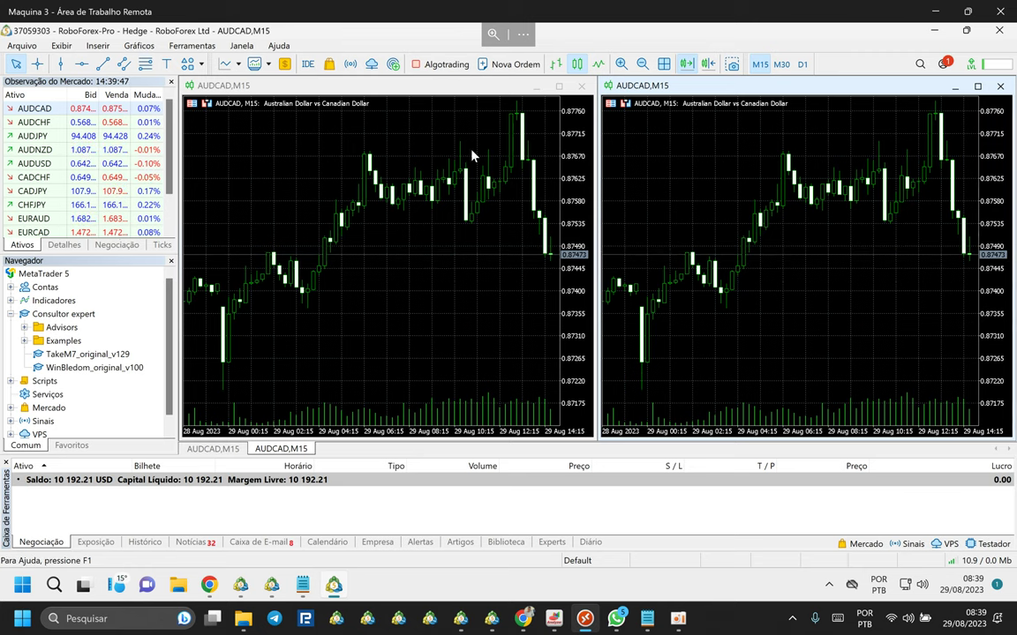
Shift both AUDCAD charts off the right edge, drop TakeM7_original_v129 on the left chart, and allow algotrading.
left_click(707, 63)
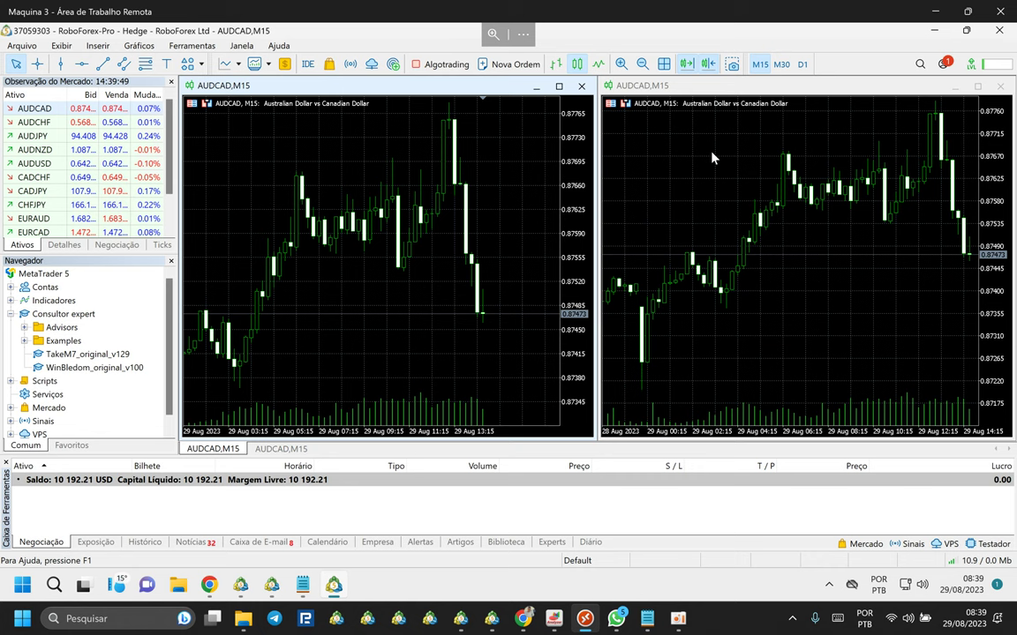
left_click(708, 64)
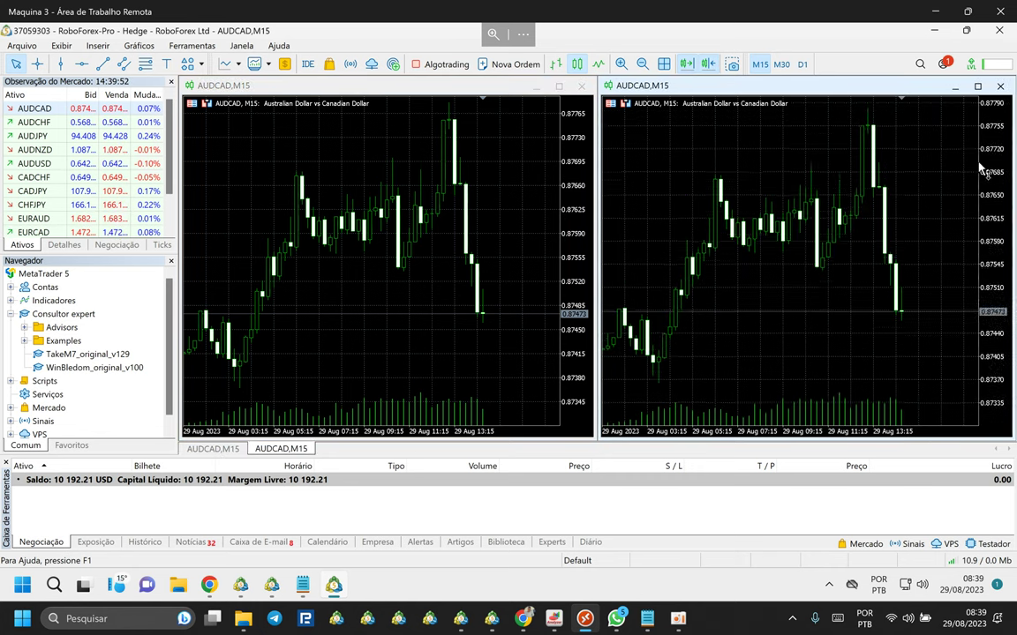
left_click(59, 356)
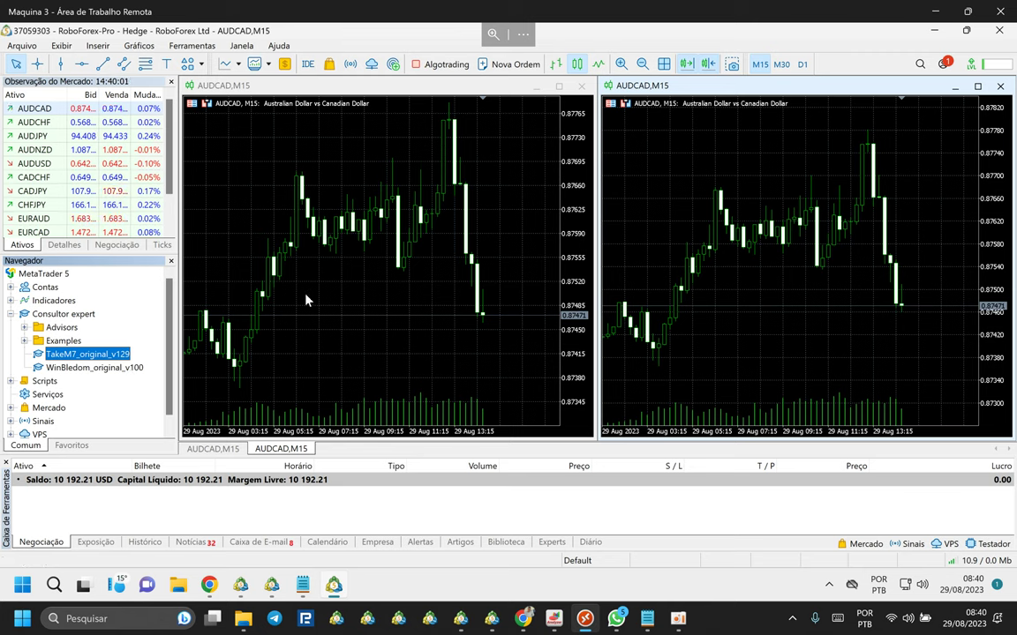
left_click_drag(307, 301, 339, 262)
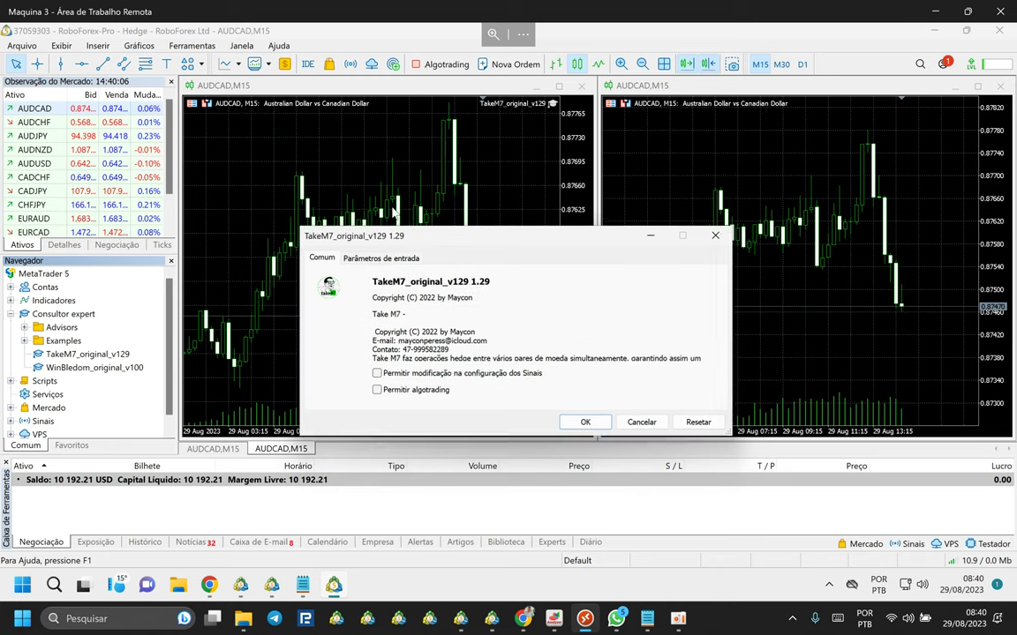
left_click_drag(394, 212, 385, 164)
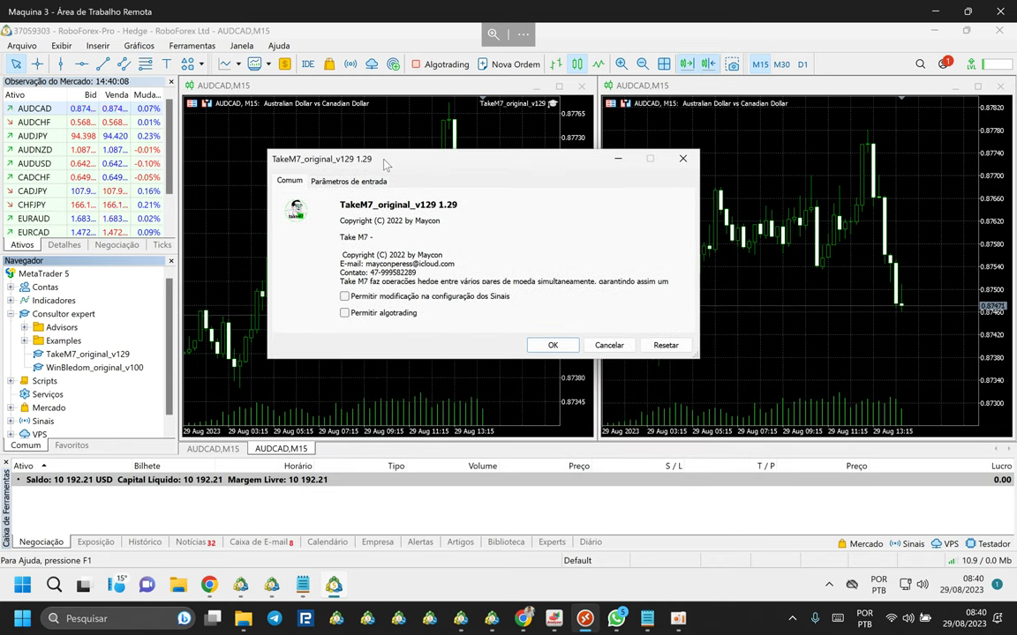
left_click(345, 316)
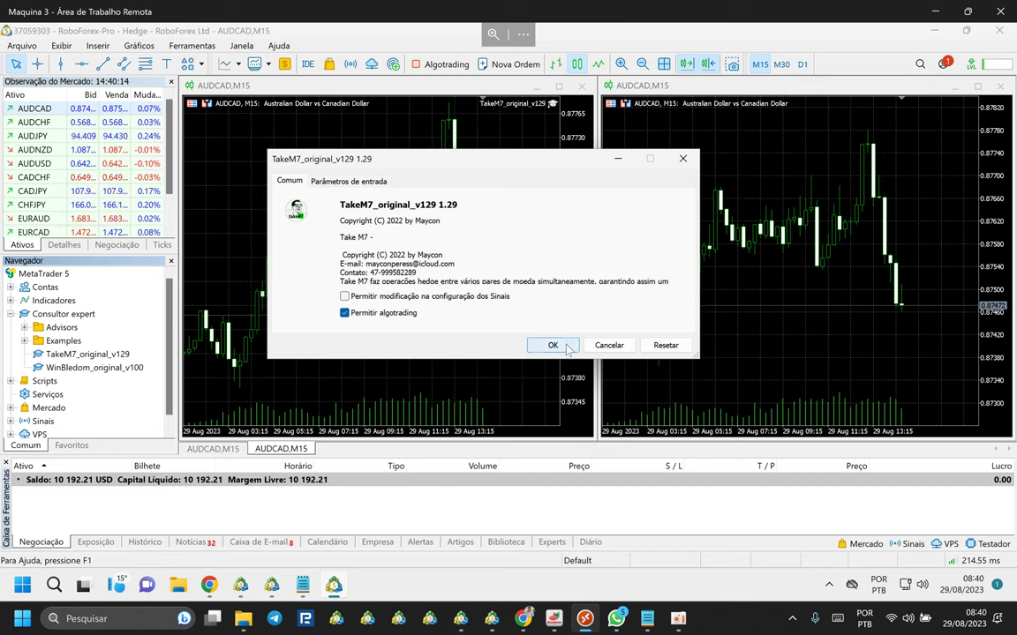
Show TakeM7's Parâmetros de entrada in an enlarged dialog and select time_geral (15 Minutes).
left_click(351, 182)
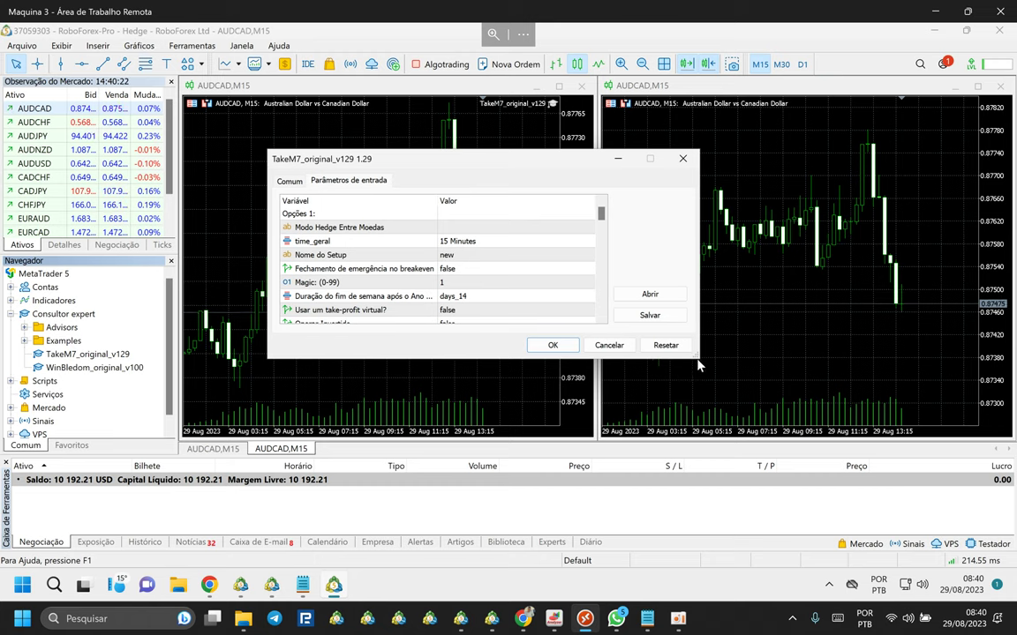
left_click_drag(698, 359, 800, 463)
left_click_drag(571, 161, 535, 102)
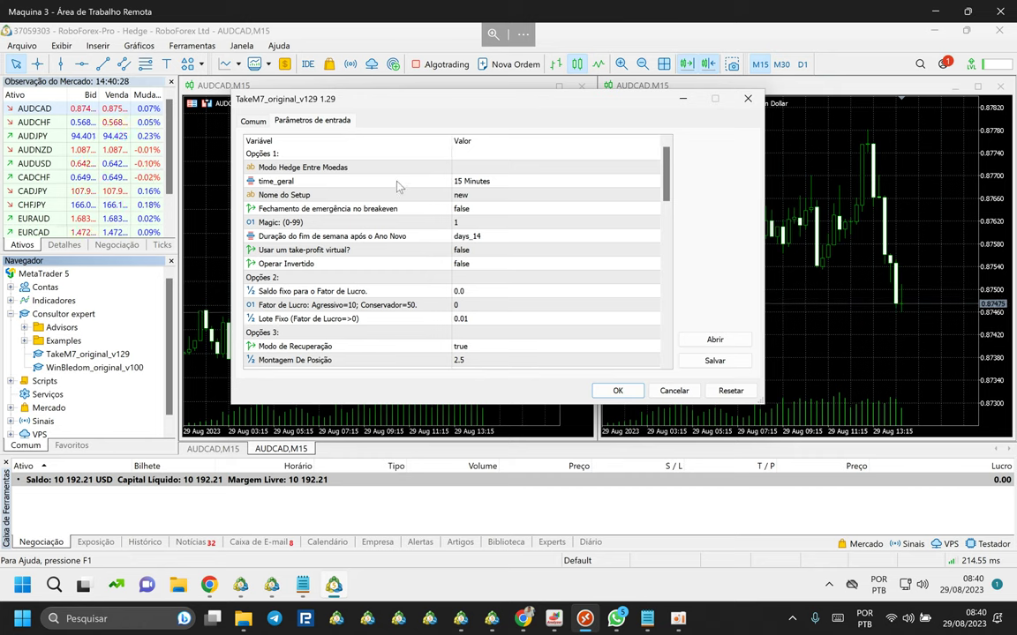
scroll(442, 235, "down", 1)
scroll(442, 235, "down", 15)
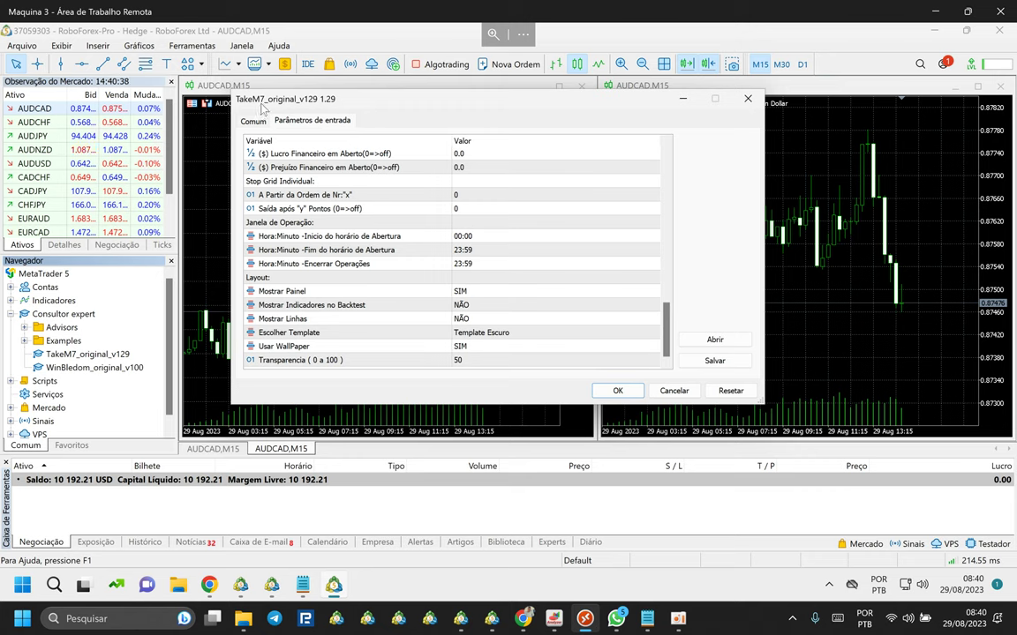
scroll(534, 309, "up", 15)
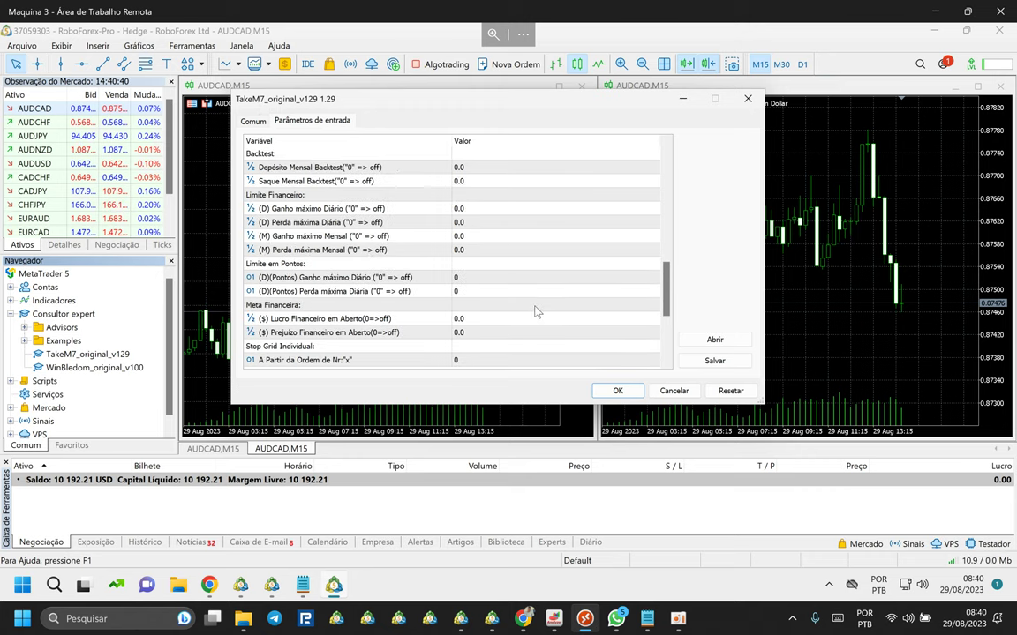
scroll(532, 308, "up", 1)
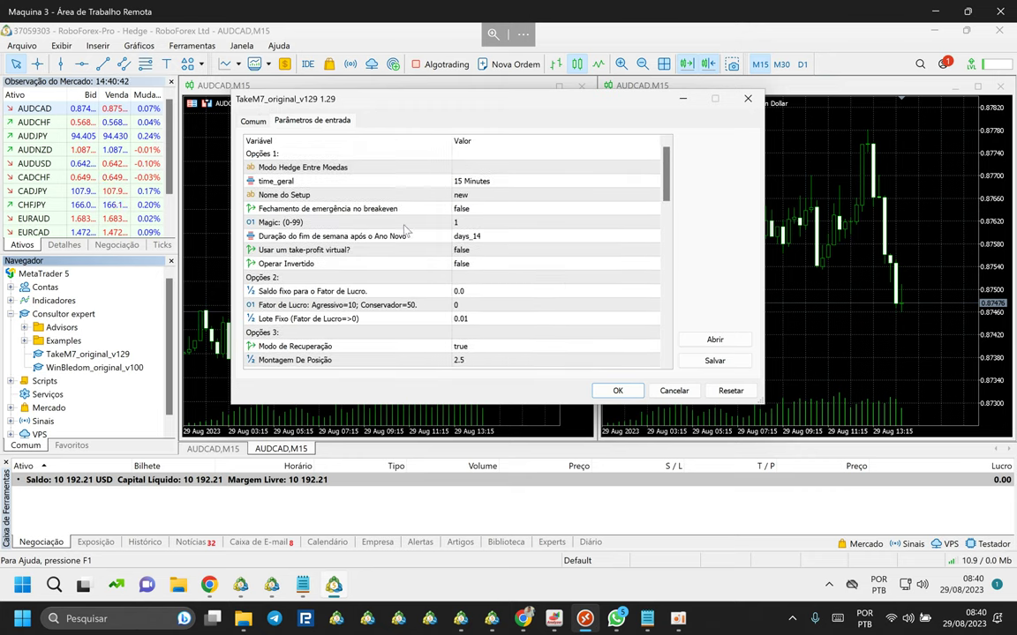
left_click(300, 174)
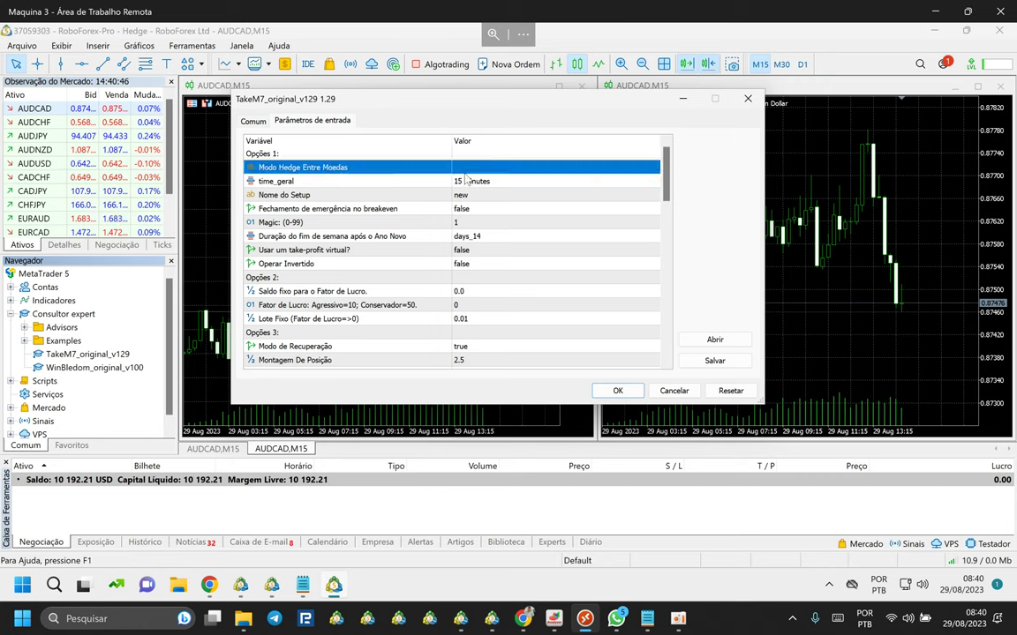
left_click(458, 182)
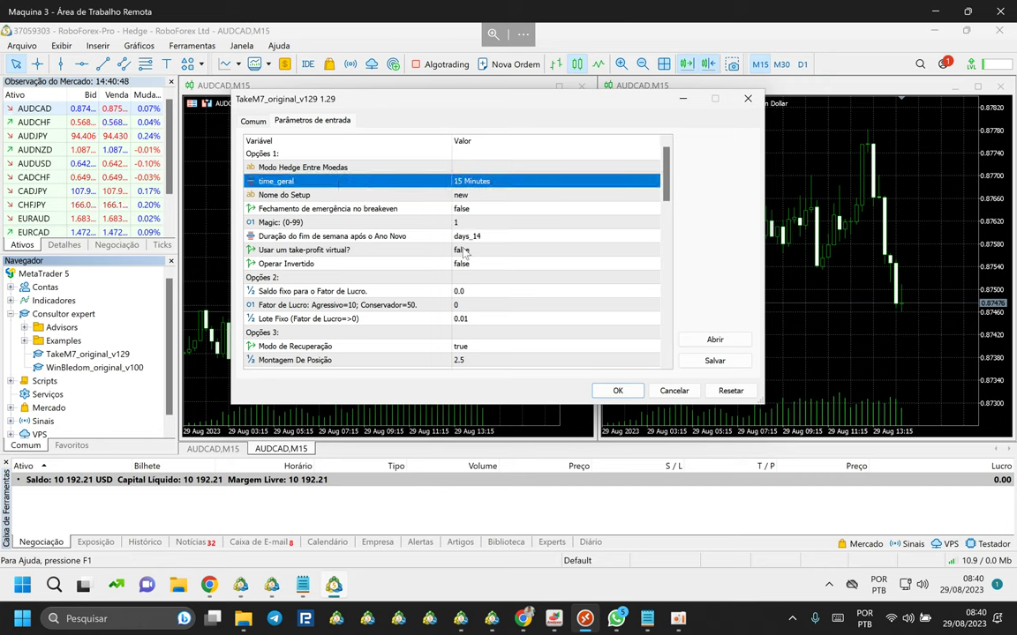
scroll(490, 293, "down", 5)
scroll(490, 294, "up", 5)
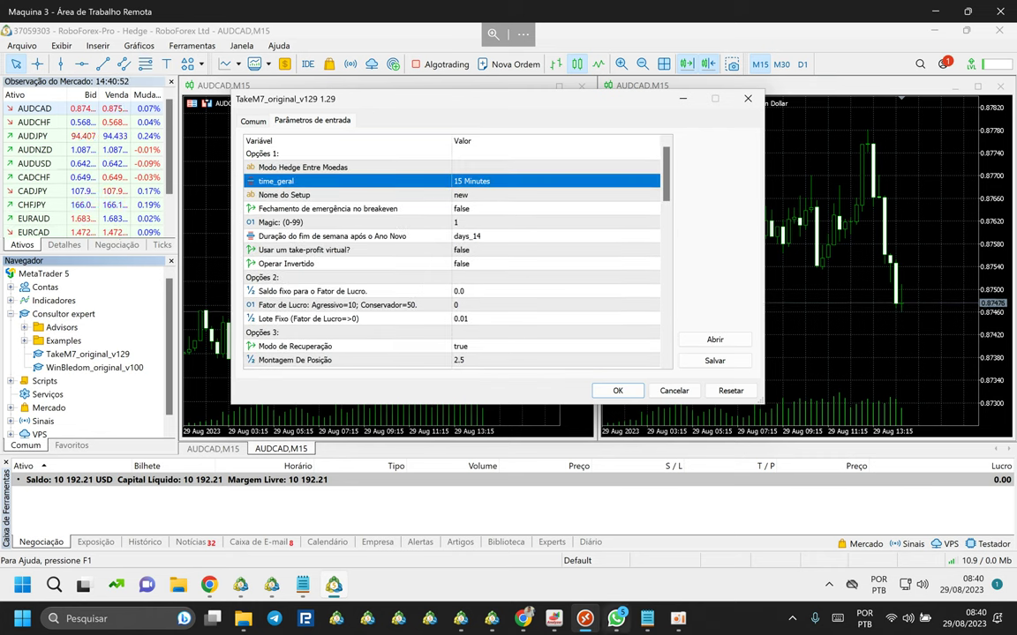
On the local machine, open Portfólio Take M7\Take M2 and view the takem2 (2) balance chart.
left_click(584, 621)
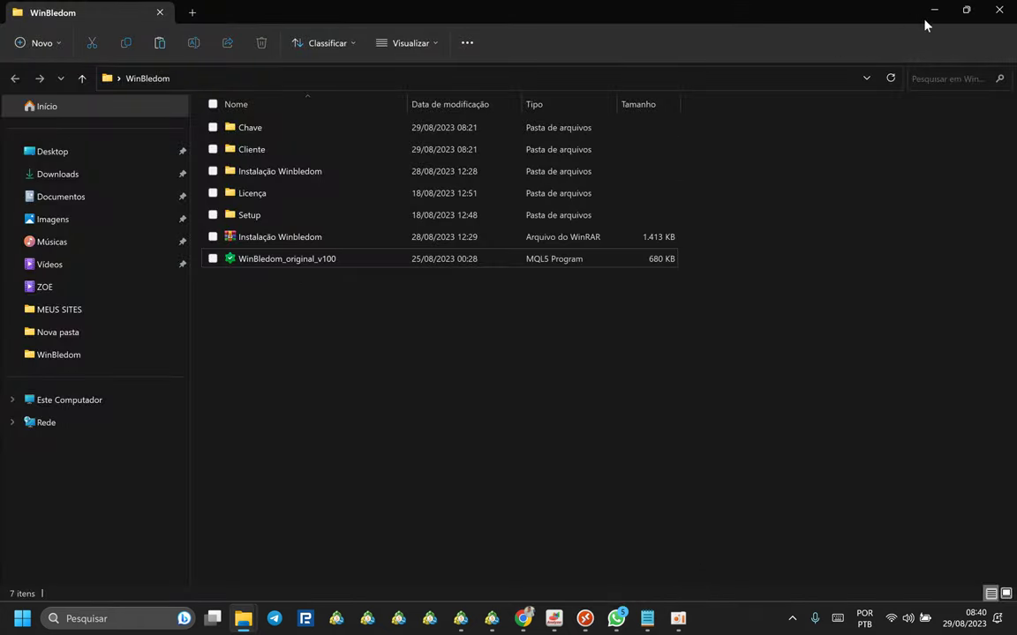
left_click(998, 10)
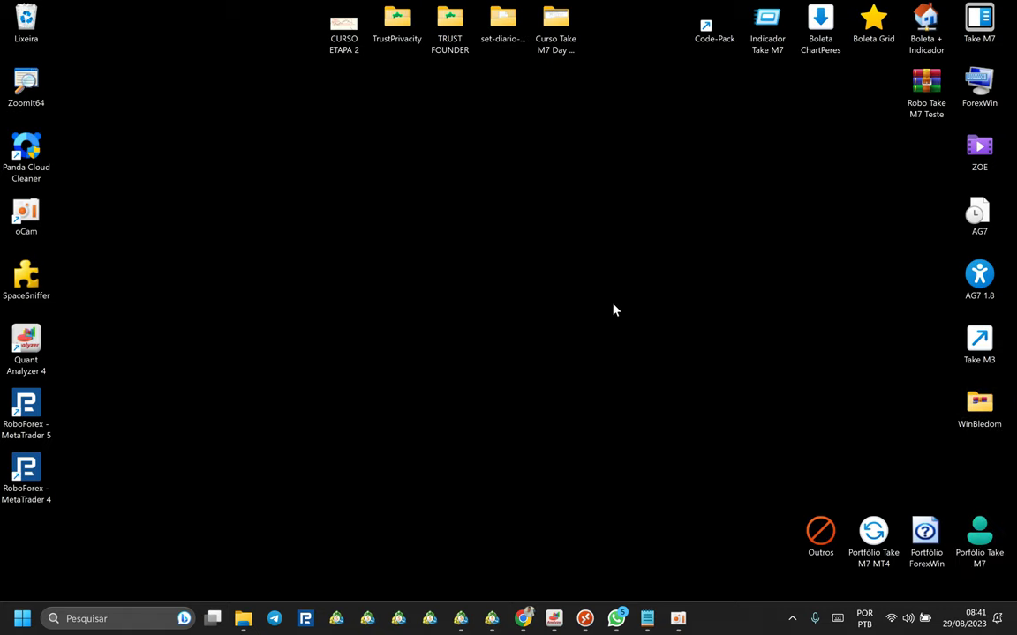
double_click(979, 534)
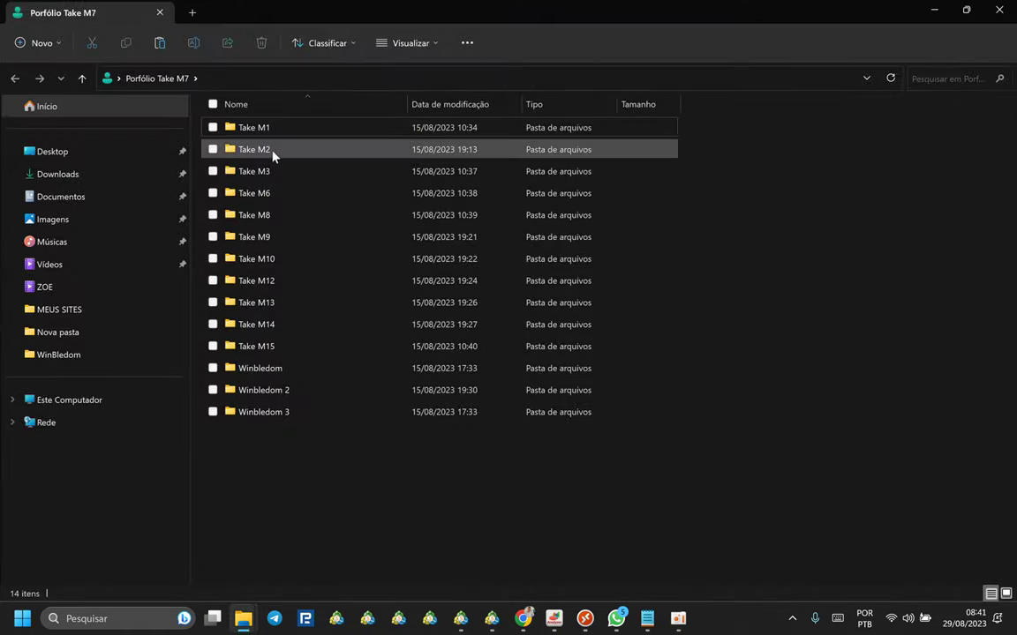
double_click(270, 150)
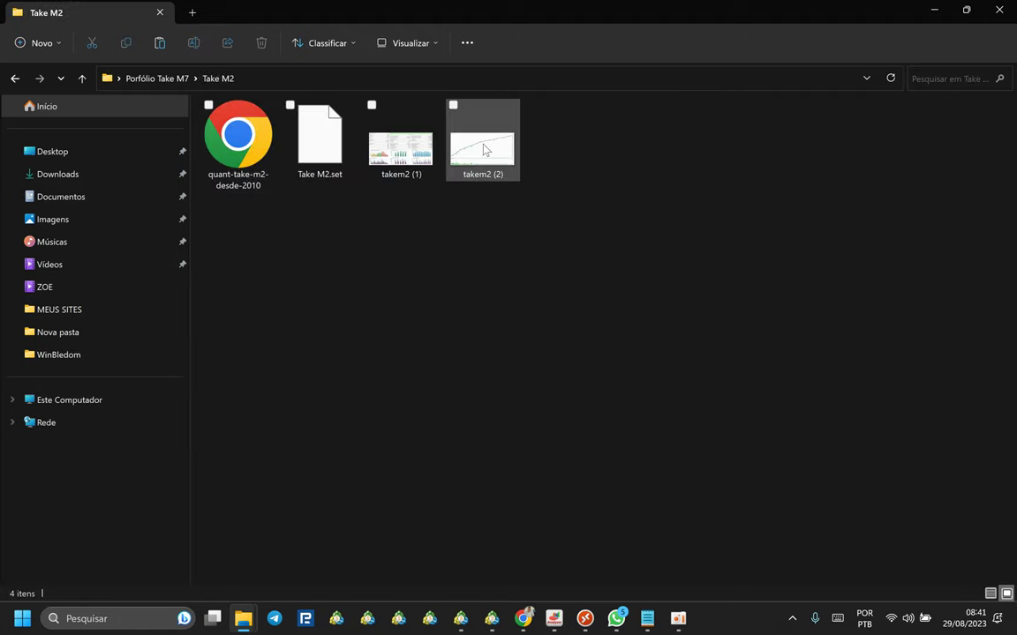
left_click(464, 141)
key("Return")
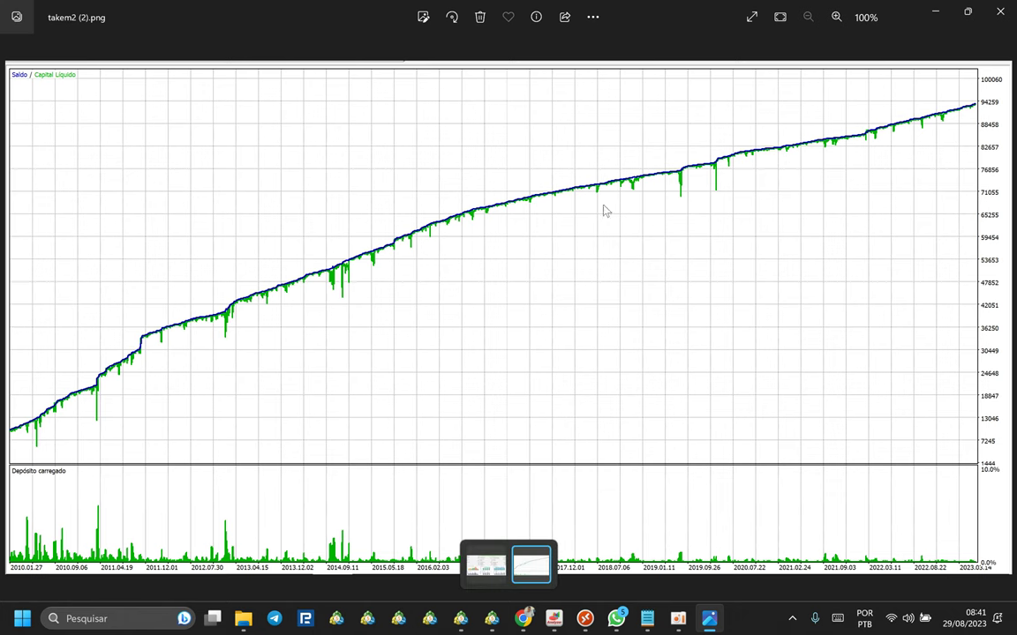
left_click(993, 18)
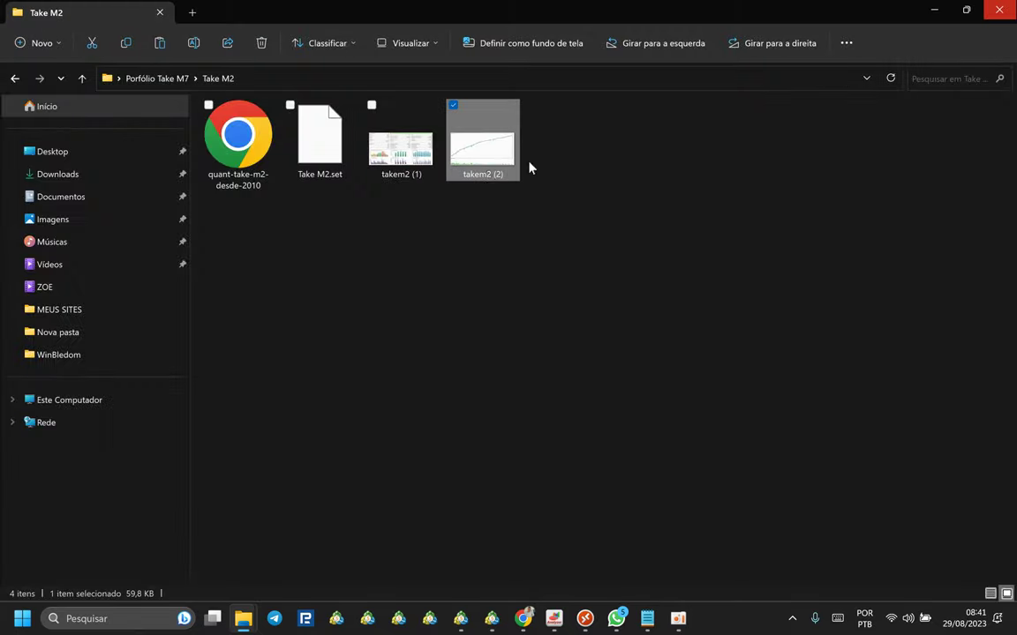
left_click(402, 173)
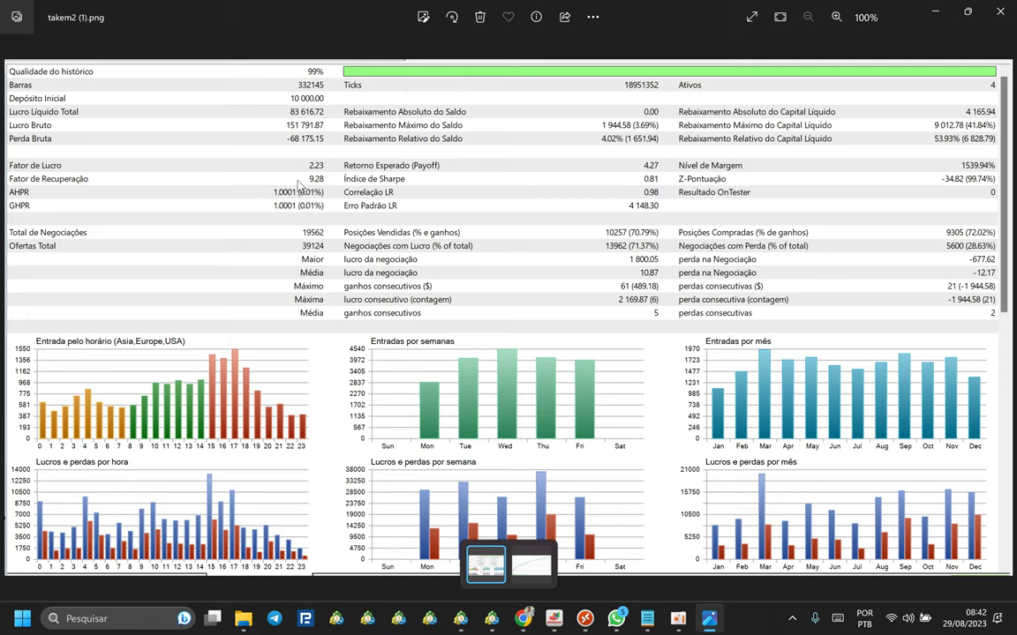
left_click(1000, 12)
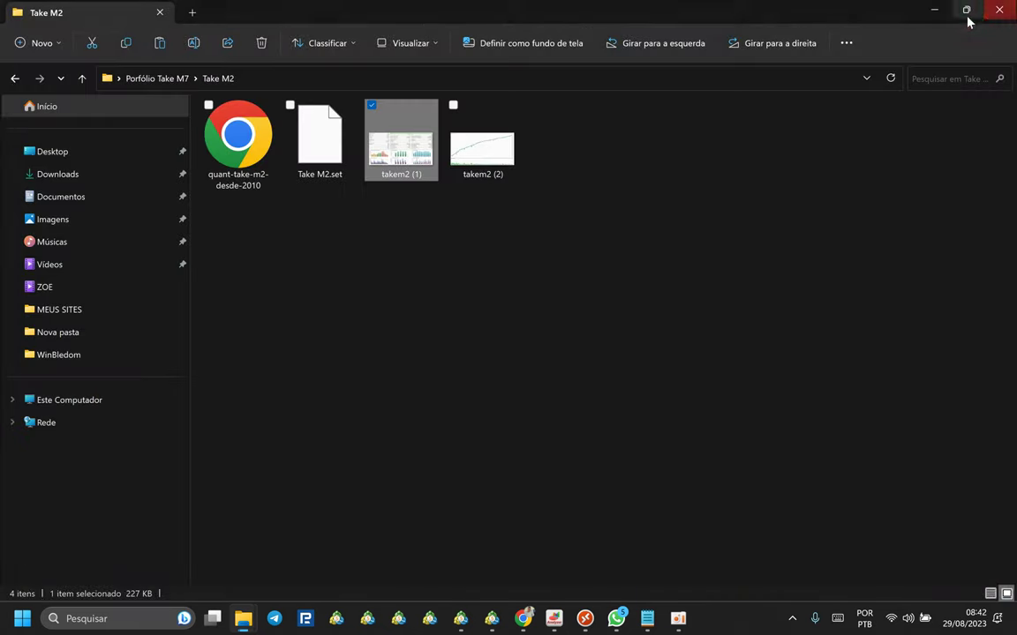
Refresh the desktop and open Curva De Capital BRA50 DESDE 2020 from AG7 1.8\Operacionais Set.File\SCALPER 10%.
left_click(941, 11)
right_click(704, 174)
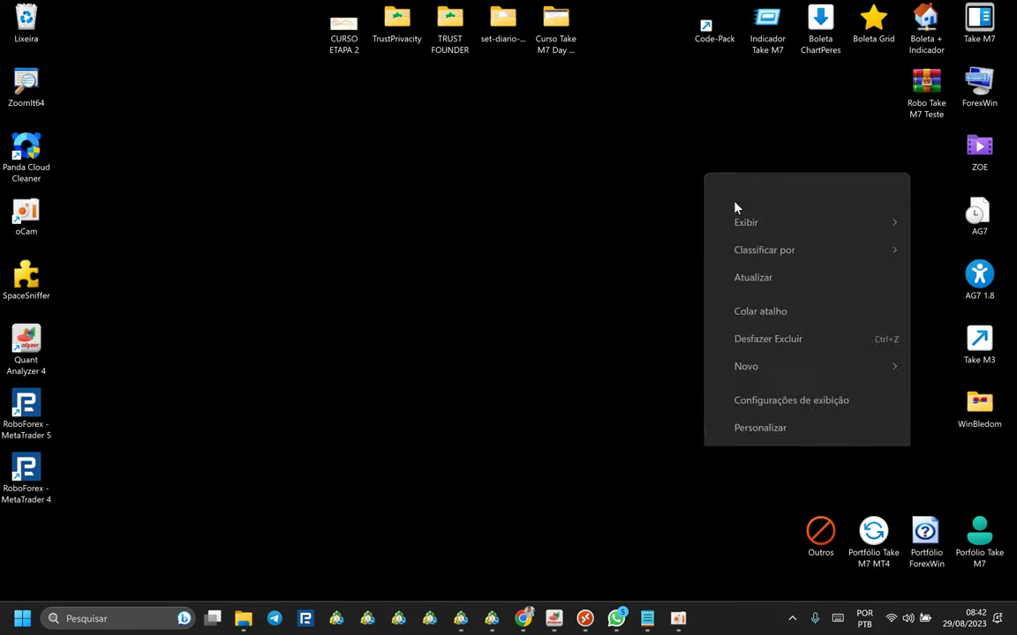
left_click(723, 276)
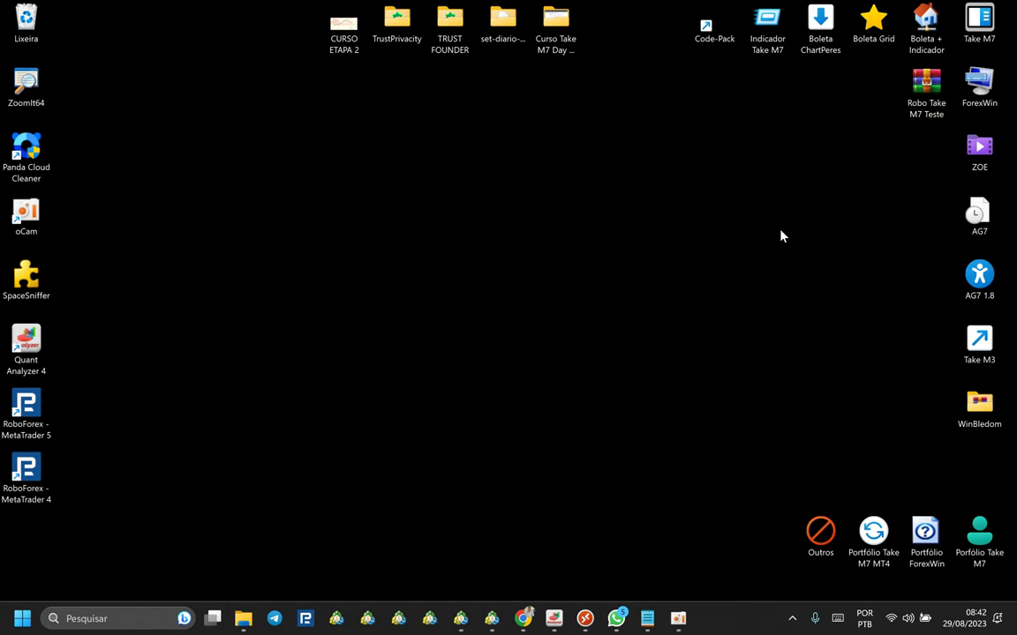
double_click(981, 282)
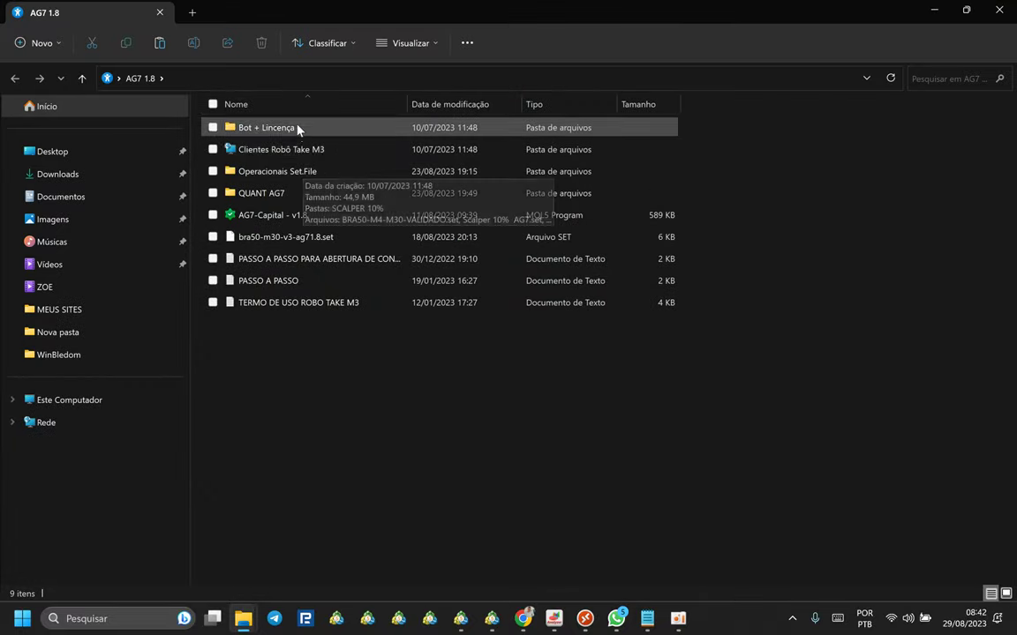
double_click(298, 171)
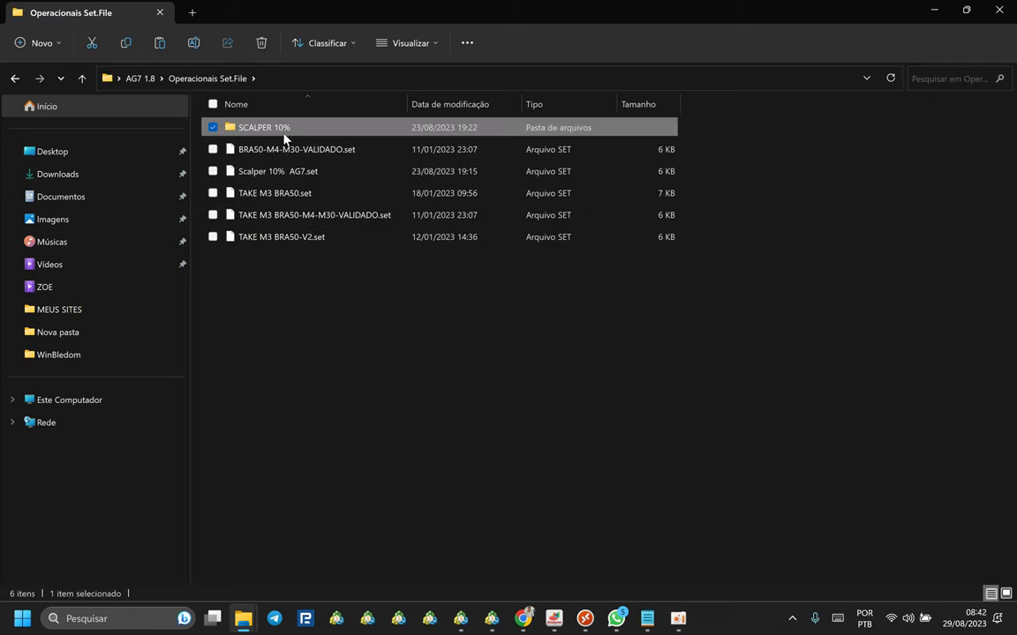
double_click(282, 131)
double_click(224, 168)
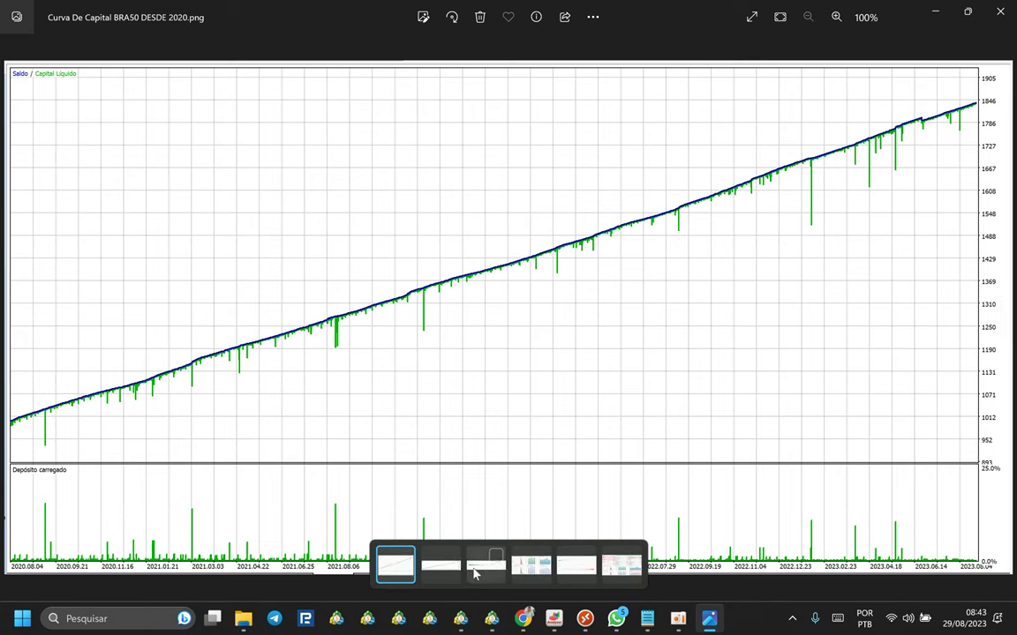
View the scalper 10% backtest report, then close Photos and the SCALPER 10% folder.
left_click(623, 566)
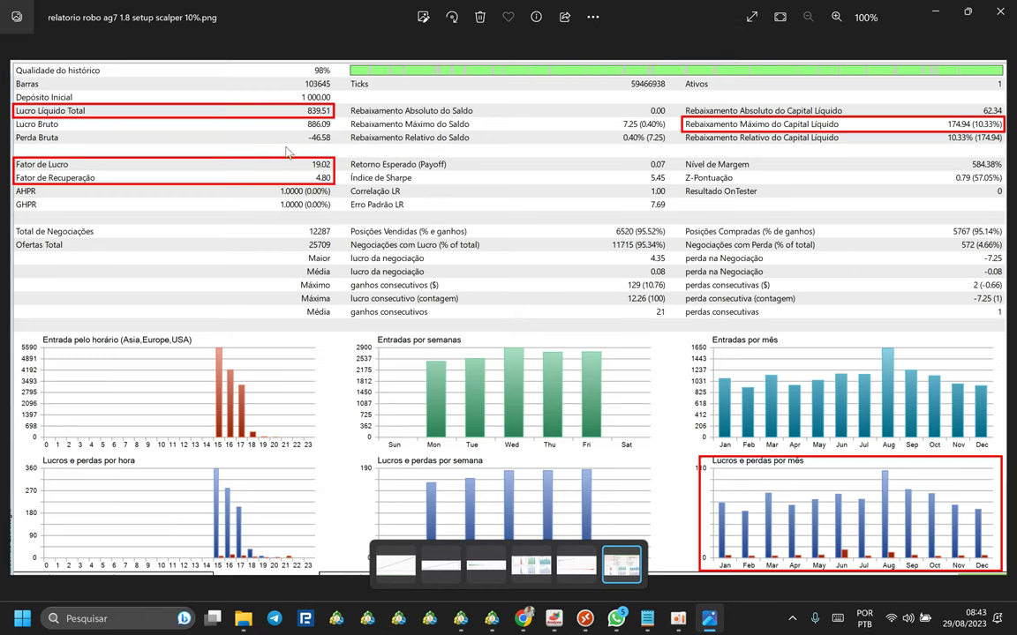
left_click(1000, 11)
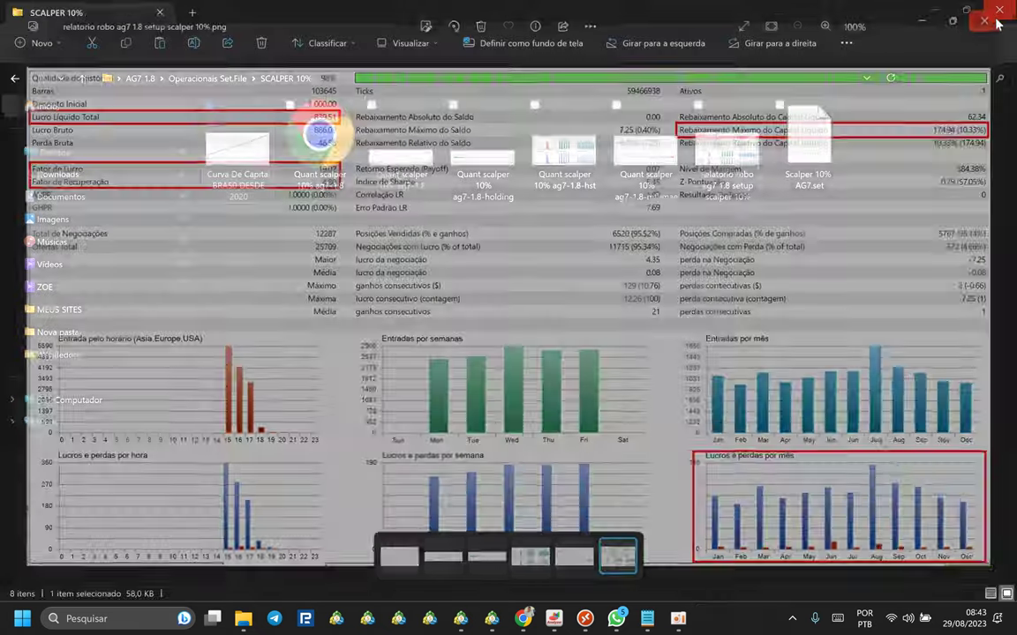
left_click(1000, 12)
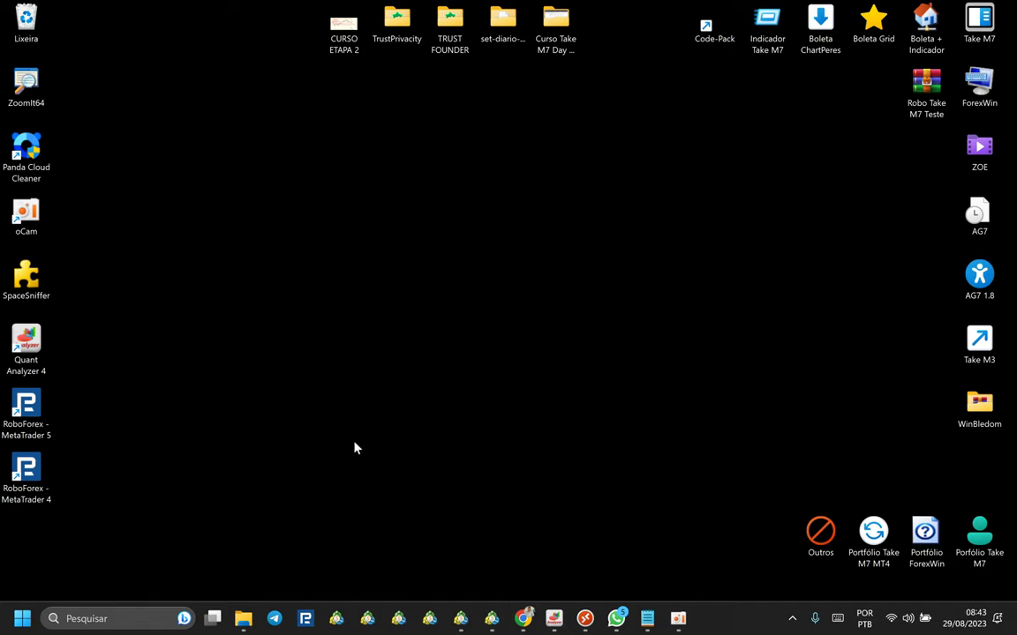
Minimize the Setup folder window and close the other open folder window.
mouse_move(243, 615)
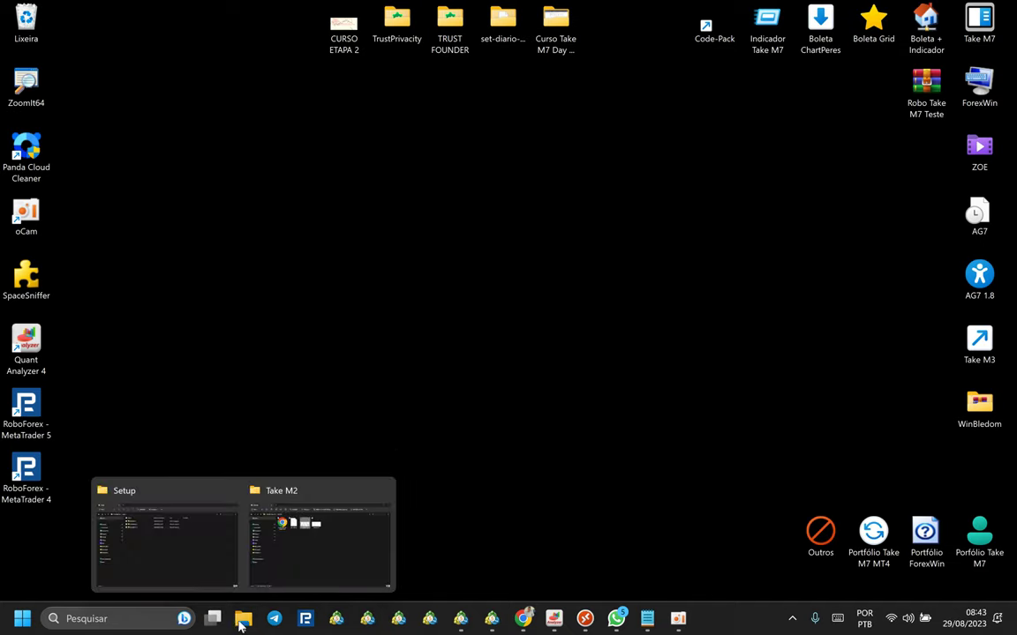
left_click(188, 549)
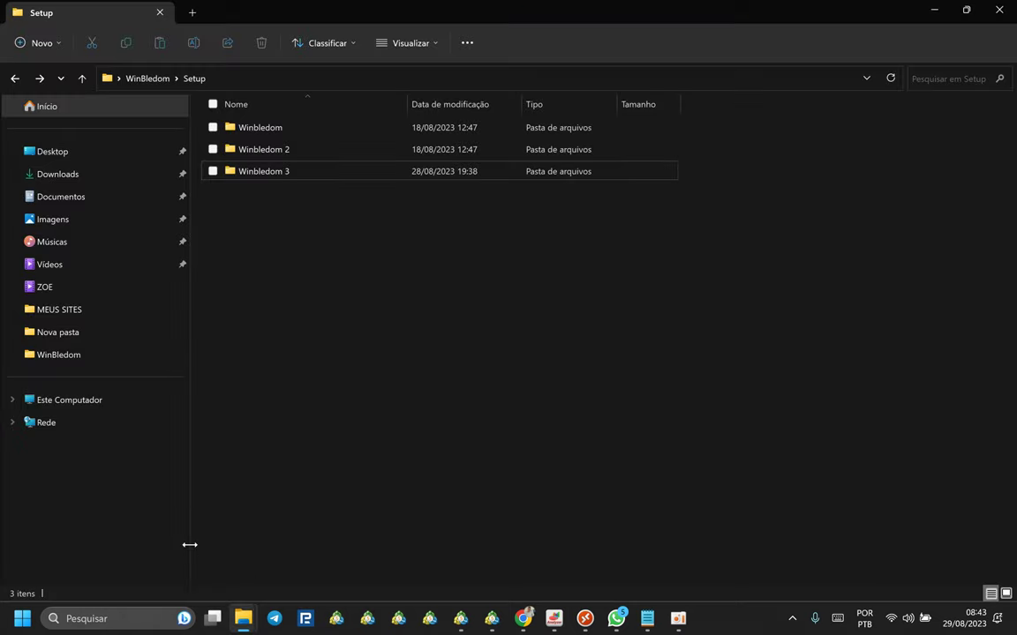
left_click(934, 9)
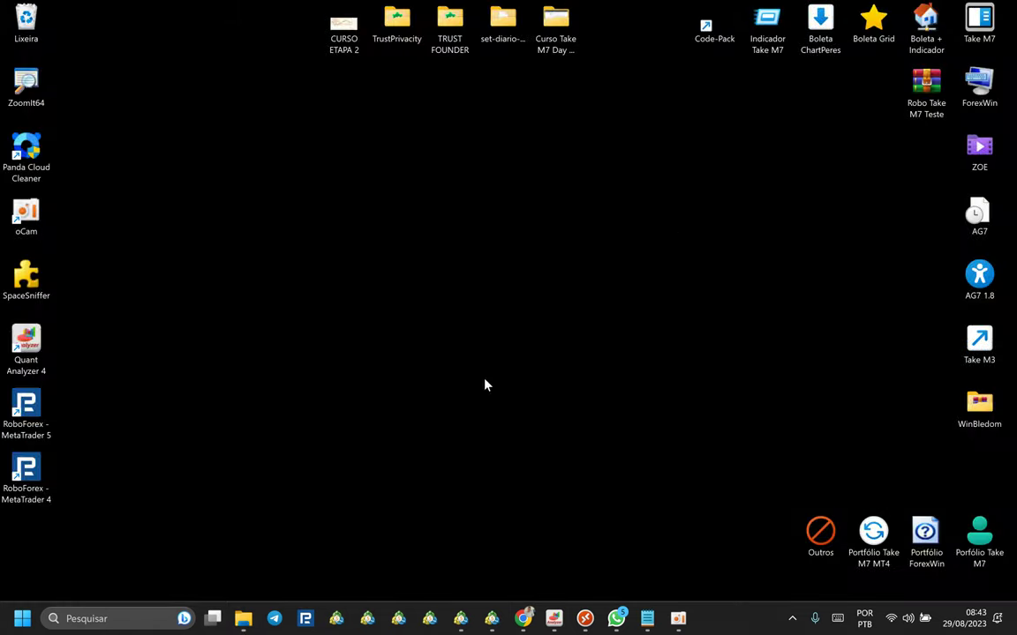
right_click(247, 614)
left_click(249, 581)
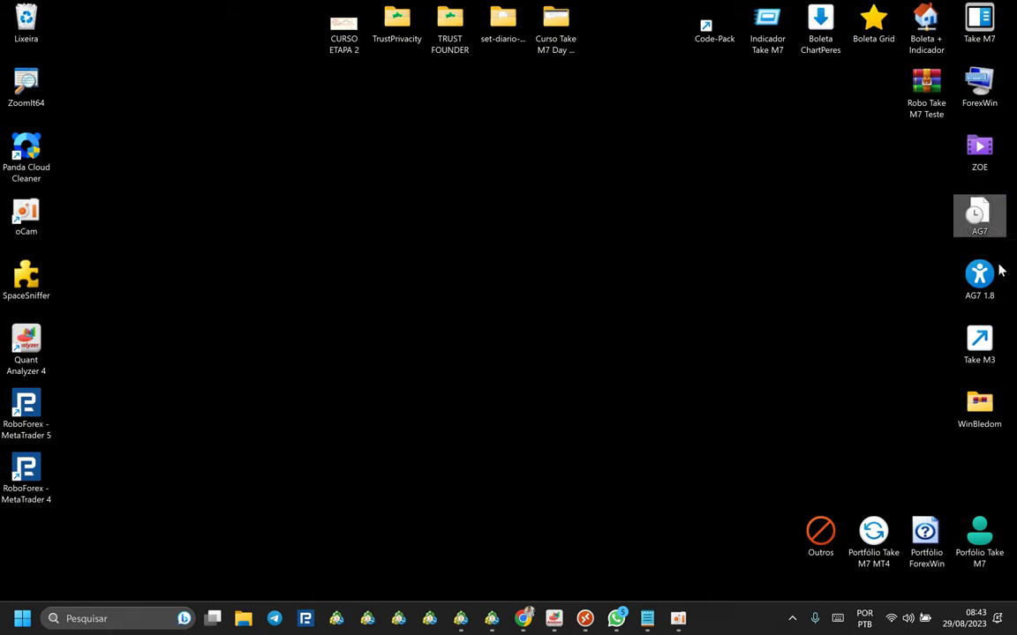
Open Portfólio Take M7\Take M2 maximized and copy the Take M2.set file.
double_click(977, 554)
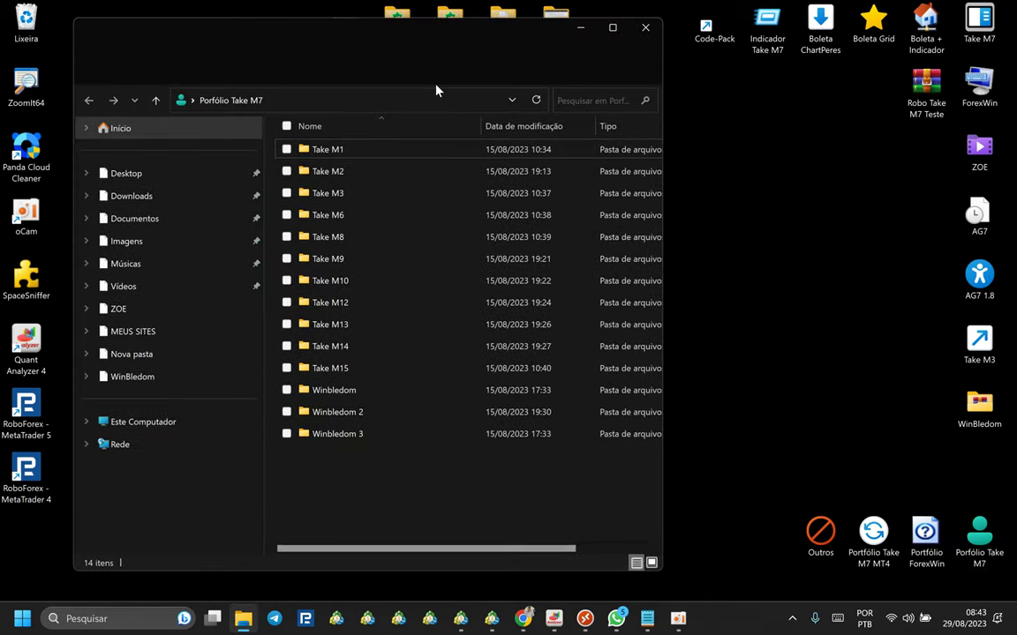
double_click(410, 39)
double_click(258, 150)
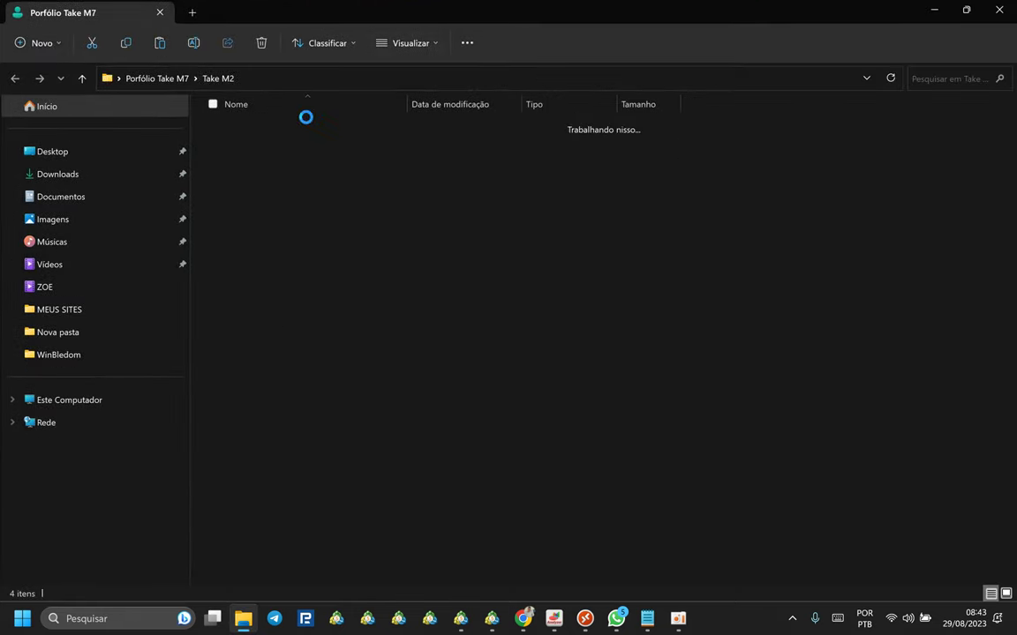
left_click(311, 181)
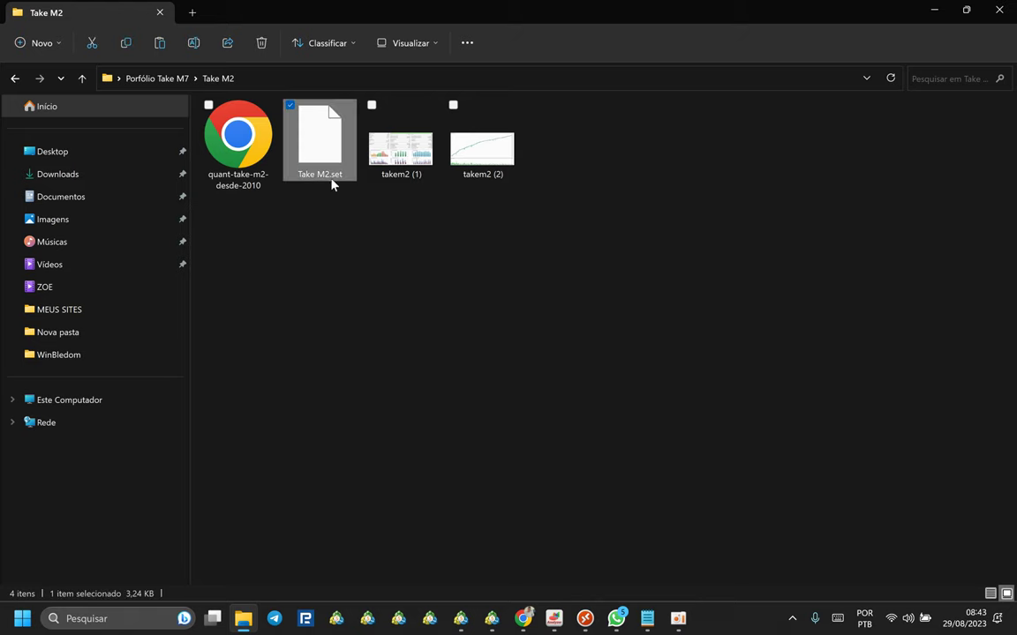
right_click(332, 155)
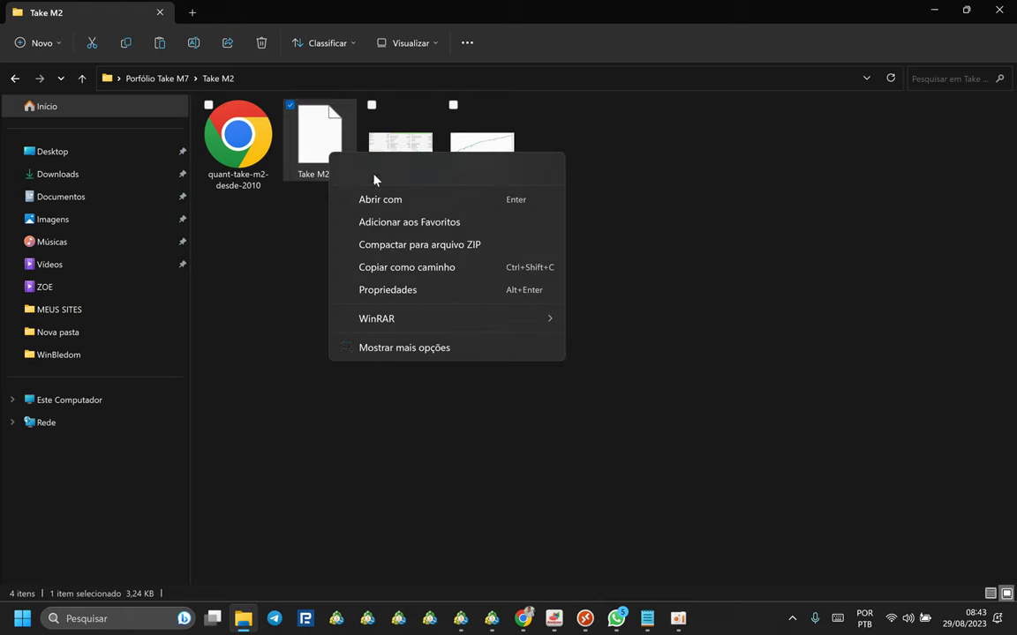
left_click(374, 173)
right_click(327, 157)
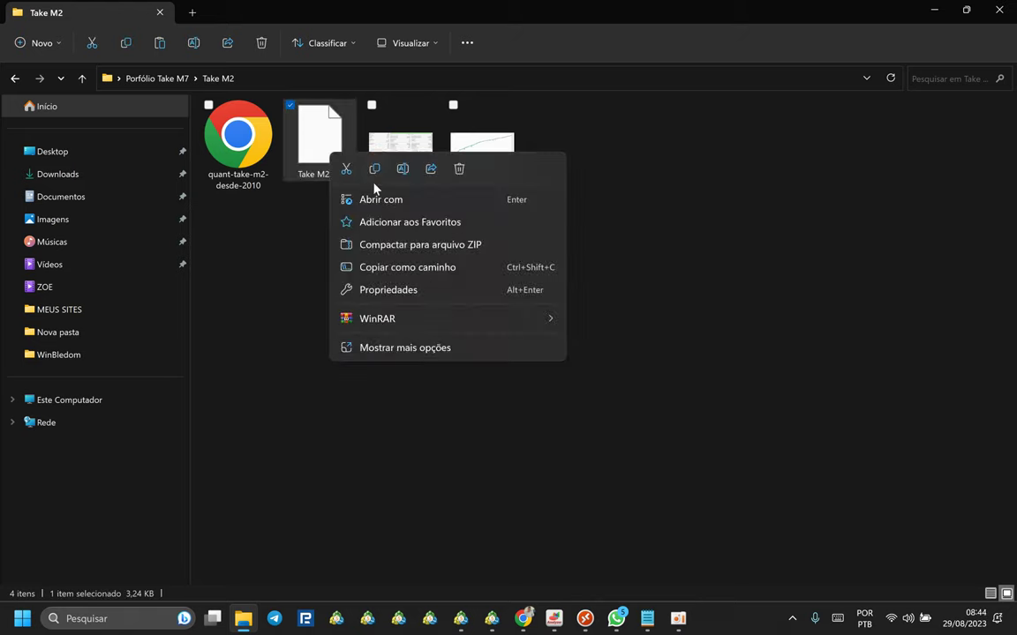
left_click(373, 175)
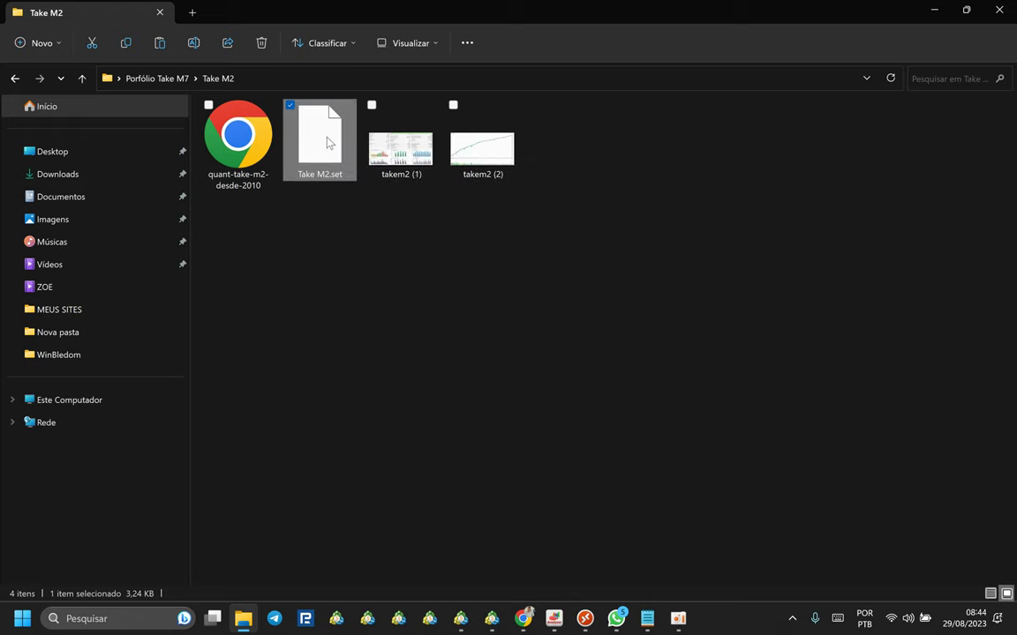
Go back to Portfólio Take M7 and look over the Take M8, Take M15 and Take M6 folders.
left_click(82, 79)
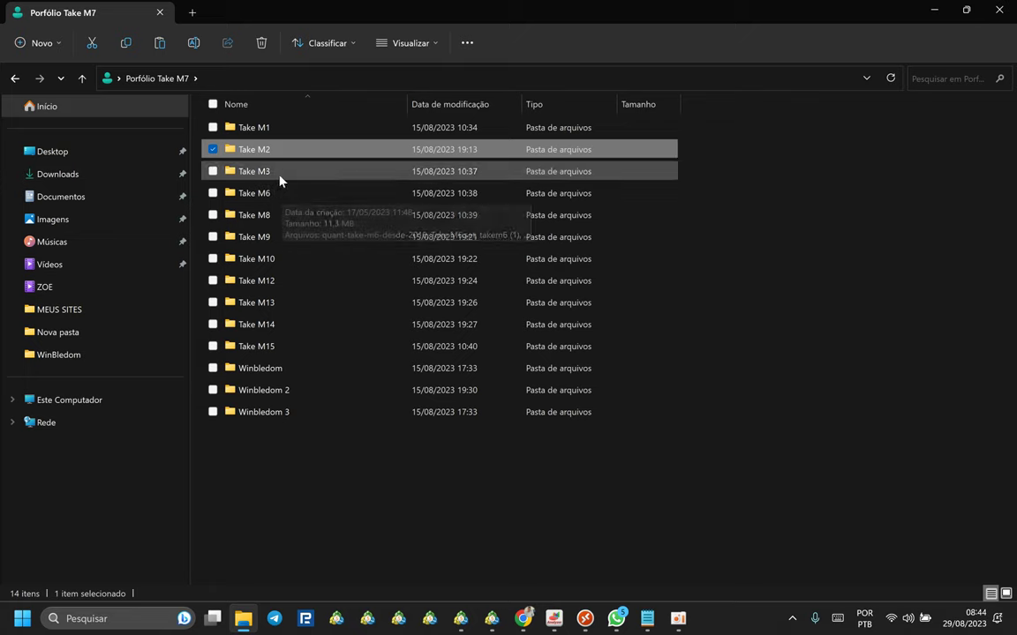
left_click(272, 223)
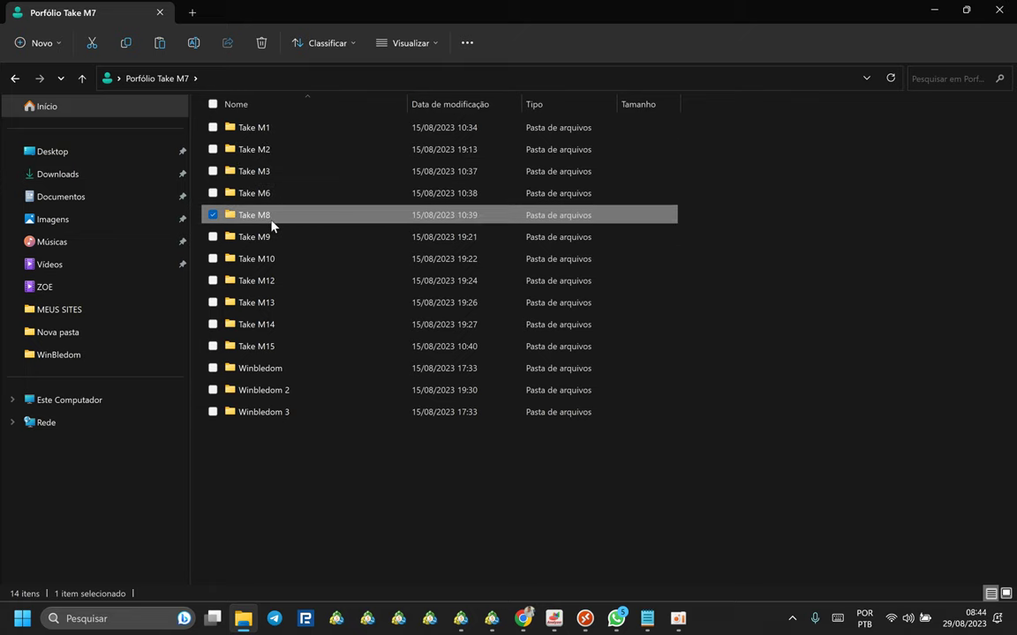
left_click(279, 346)
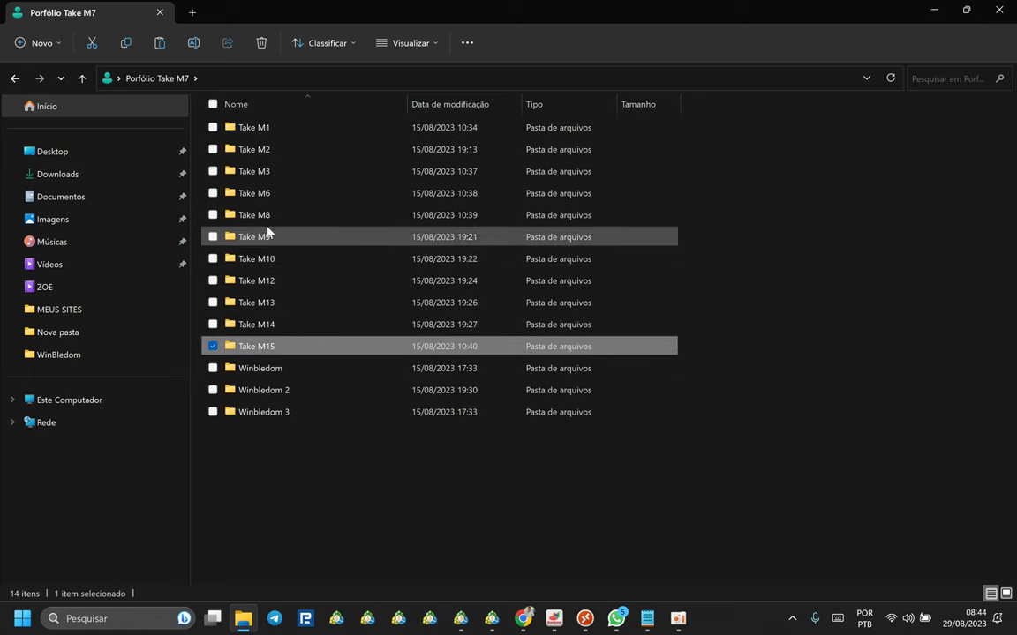
left_click(276, 194)
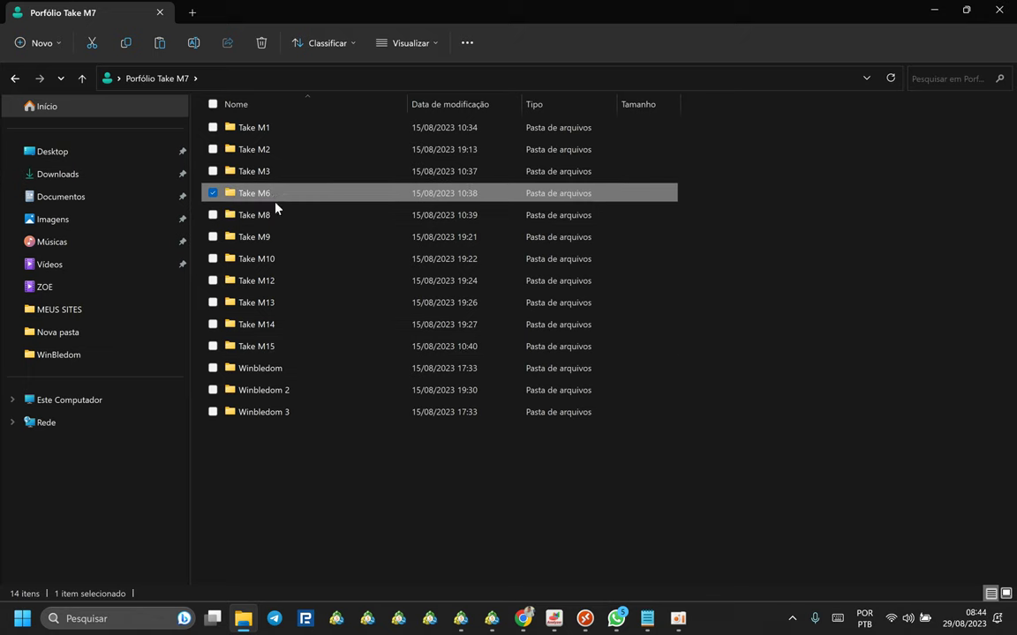
left_click(288, 466)
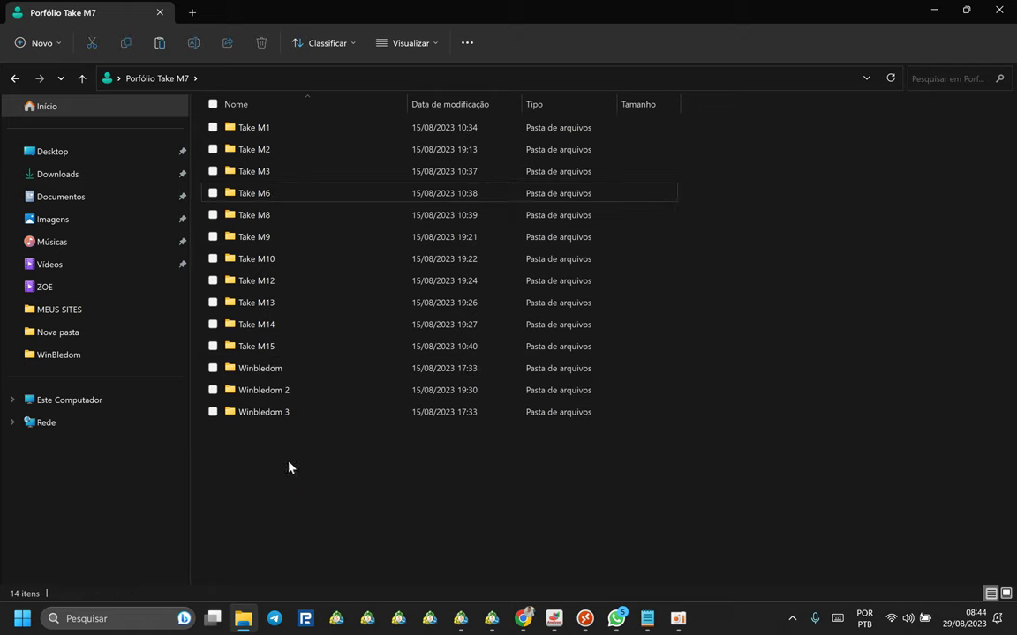
left_click(254, 196)
left_click(390, 472)
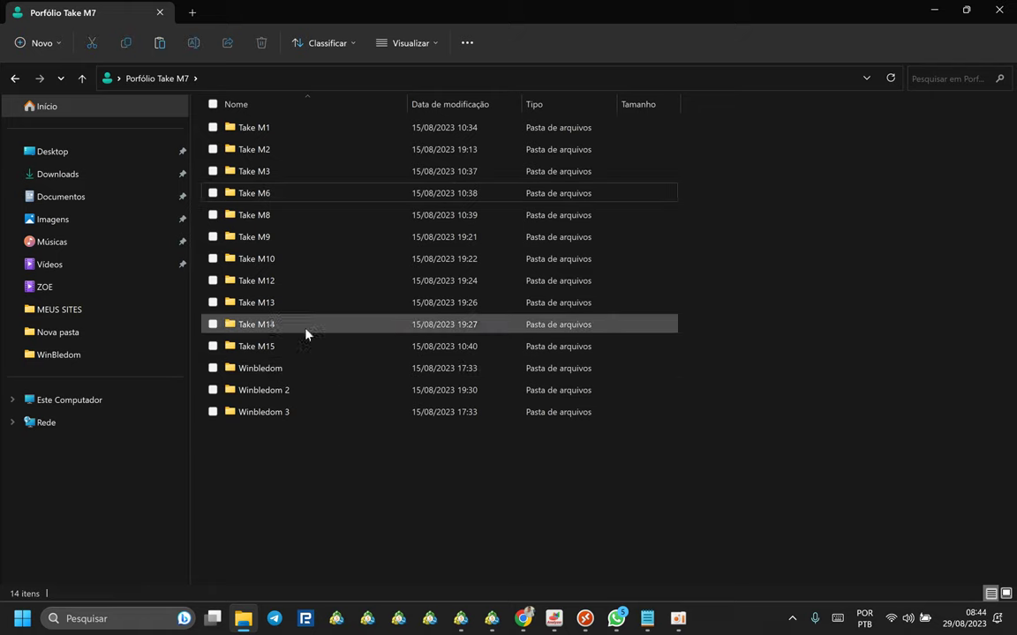
Reopen the Take M2 folder and copy Take M2.set once more.
double_click(263, 150)
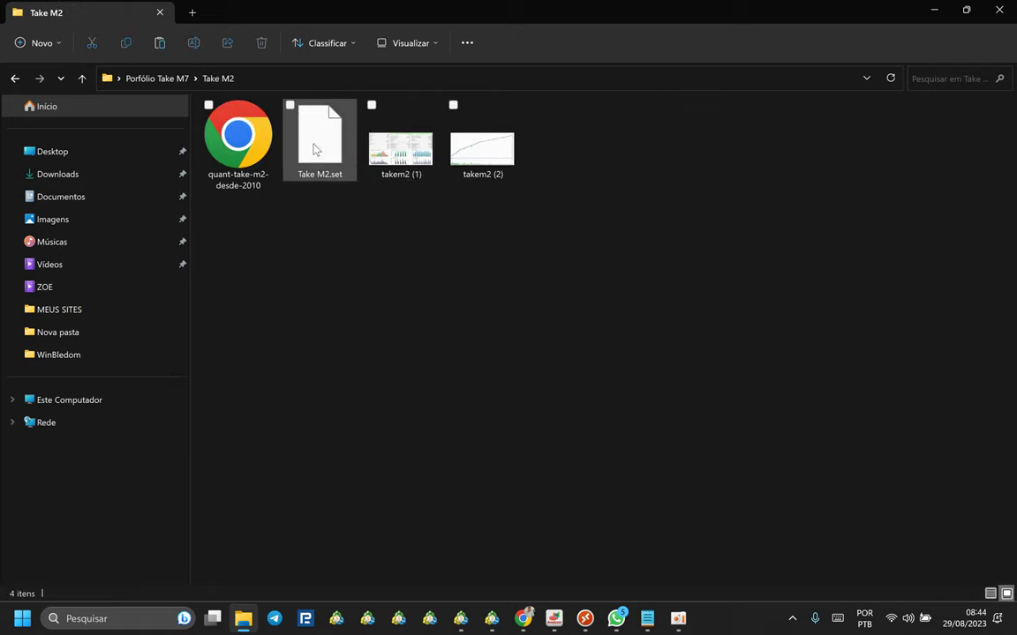
right_click(314, 149)
left_click(359, 161)
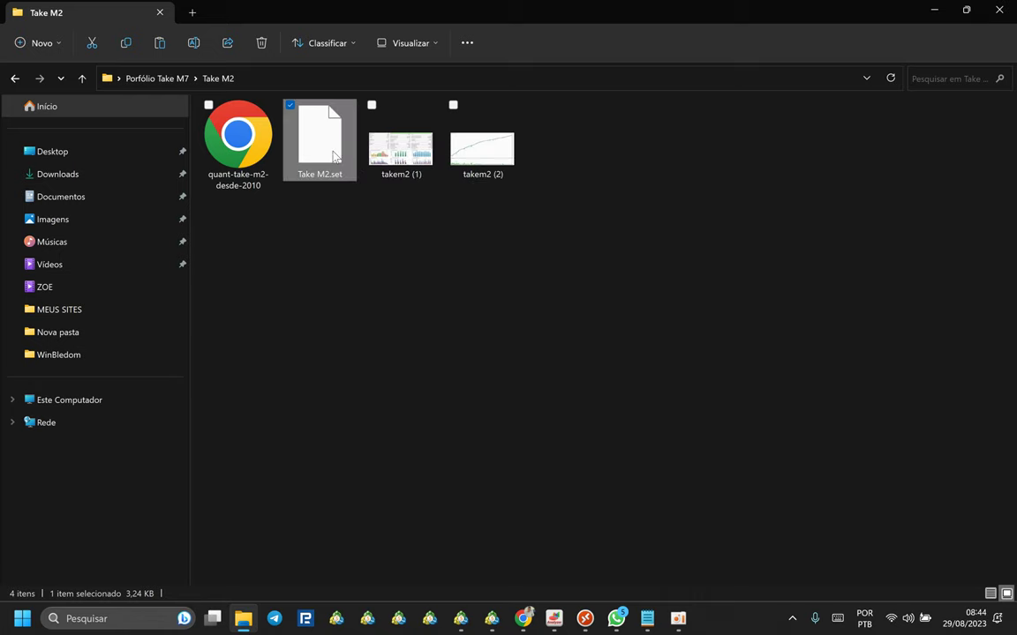
right_click(334, 156)
left_click(380, 168)
left_click(384, 231)
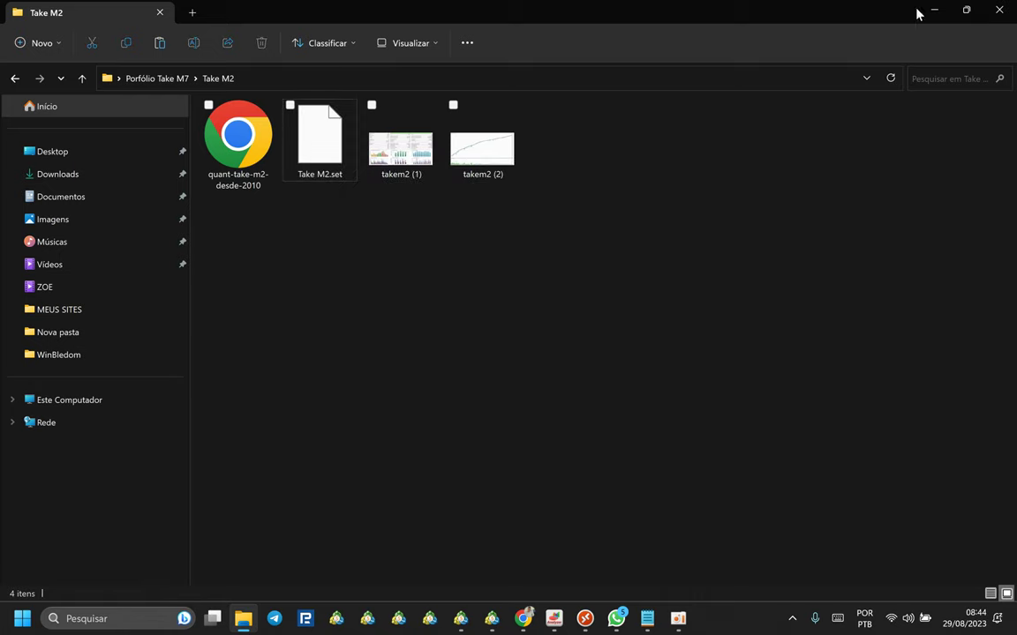
Return to MetaTrader 5 and browse for a saved .set file from the EA inputs.
left_click(585, 618)
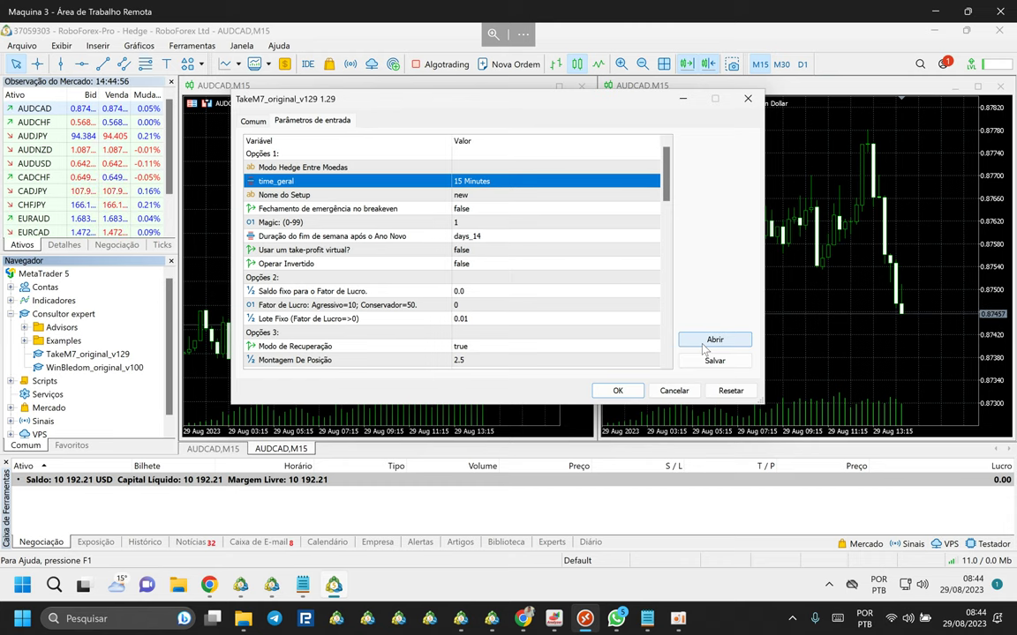
left_click(702, 346)
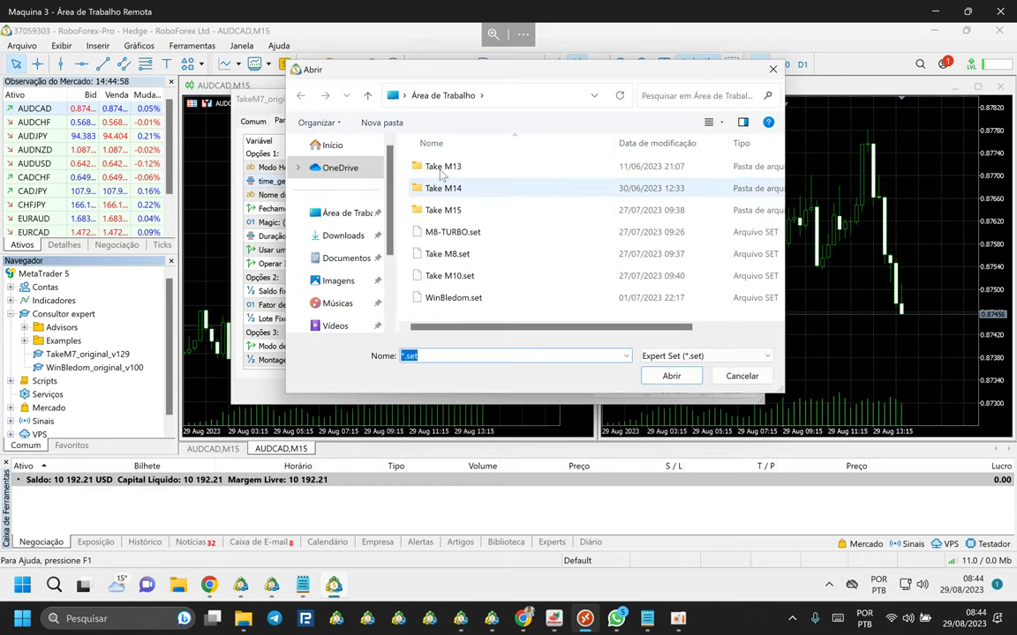
scroll(456, 184, "right", 3)
scroll(456, 184, "left", 5)
scroll(520, 293, "right", 6)
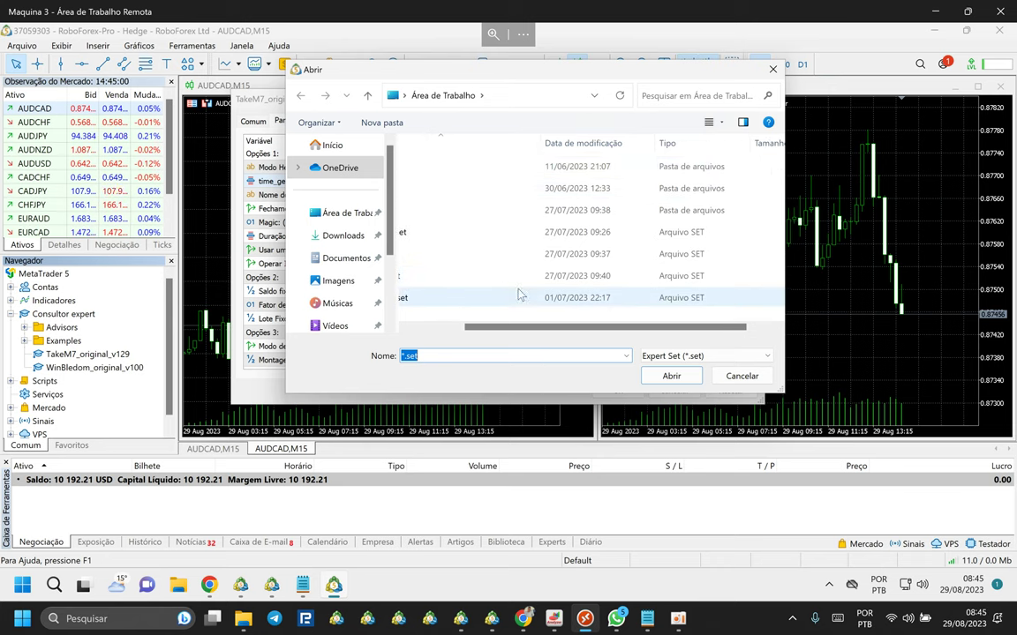
scroll(504, 286, "left", 3)
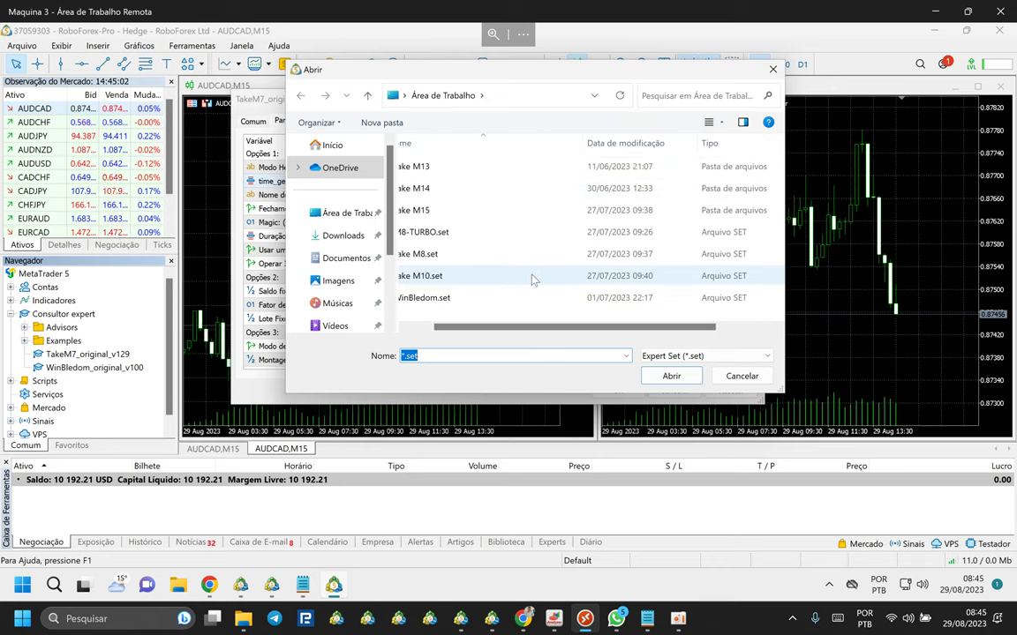
scroll(465, 329, "left", 3)
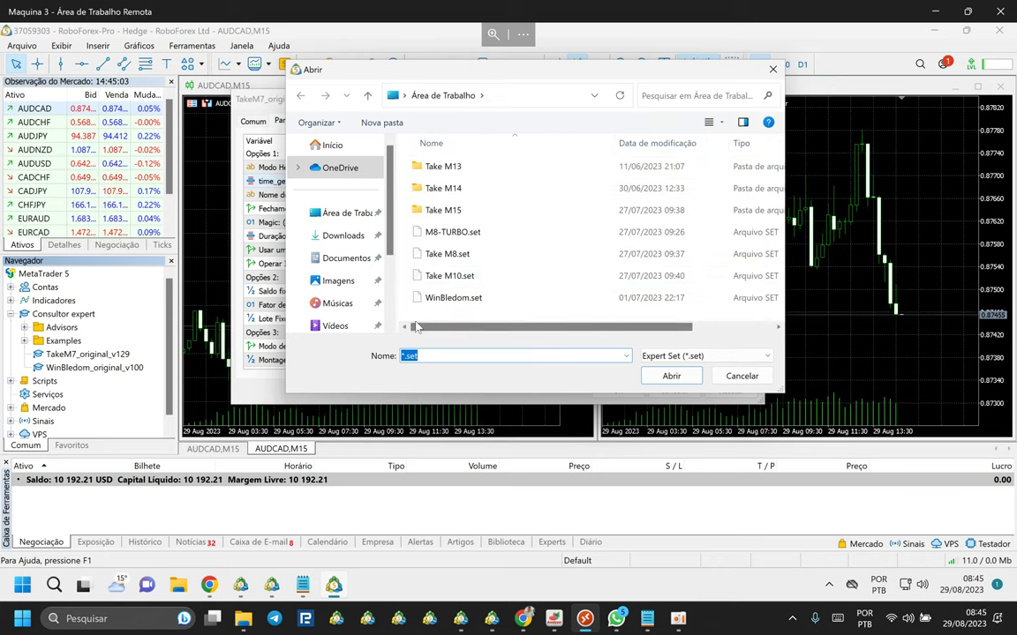
Paste Take M2.set into the desktop folder and load it into the EA.
right_click(558, 244)
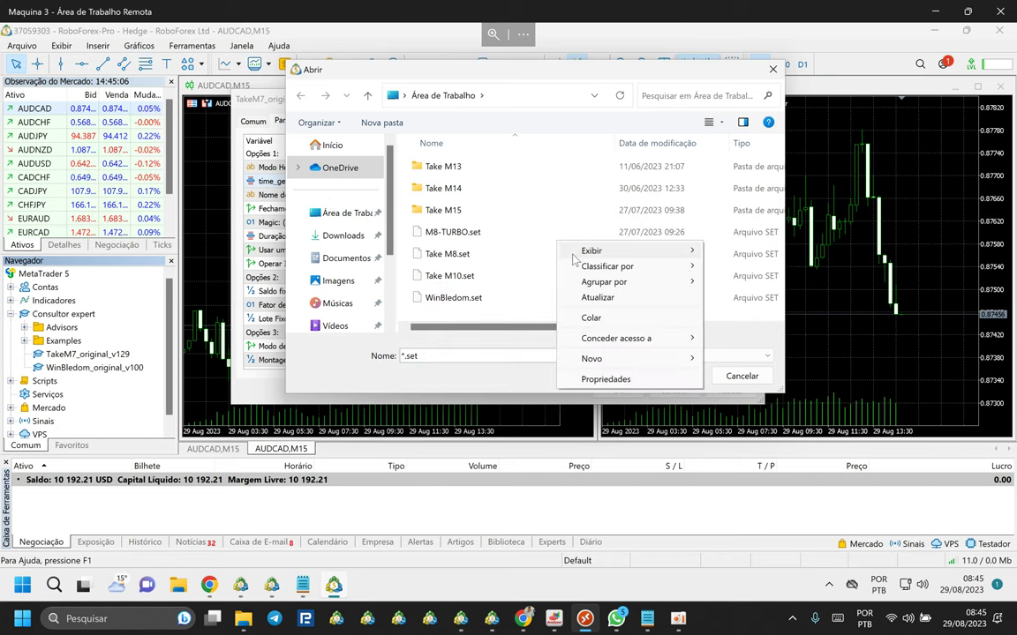
left_click(597, 325)
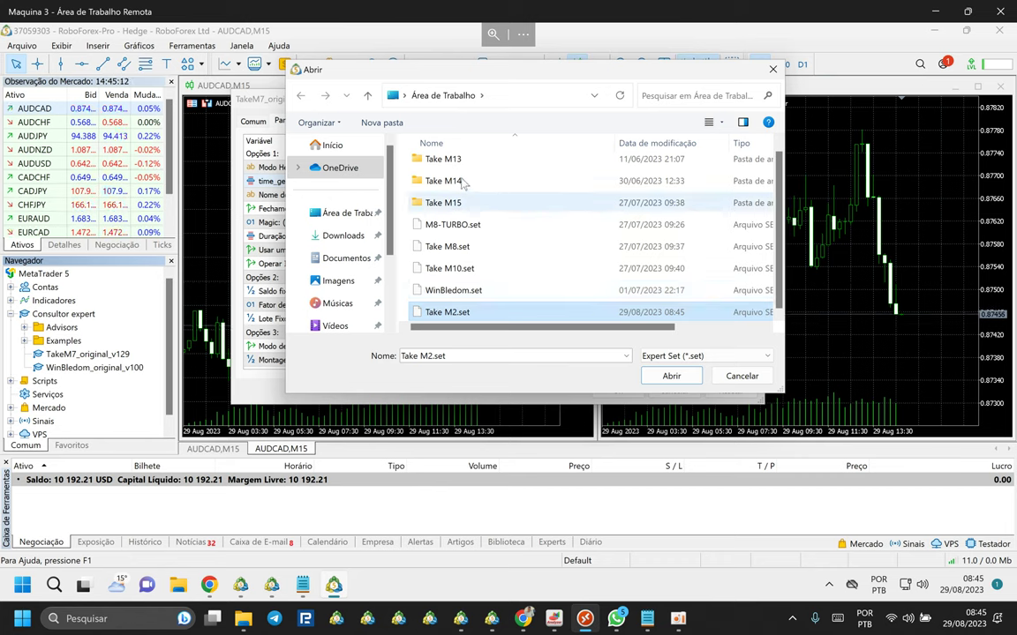
scroll(455, 183, "up", 1)
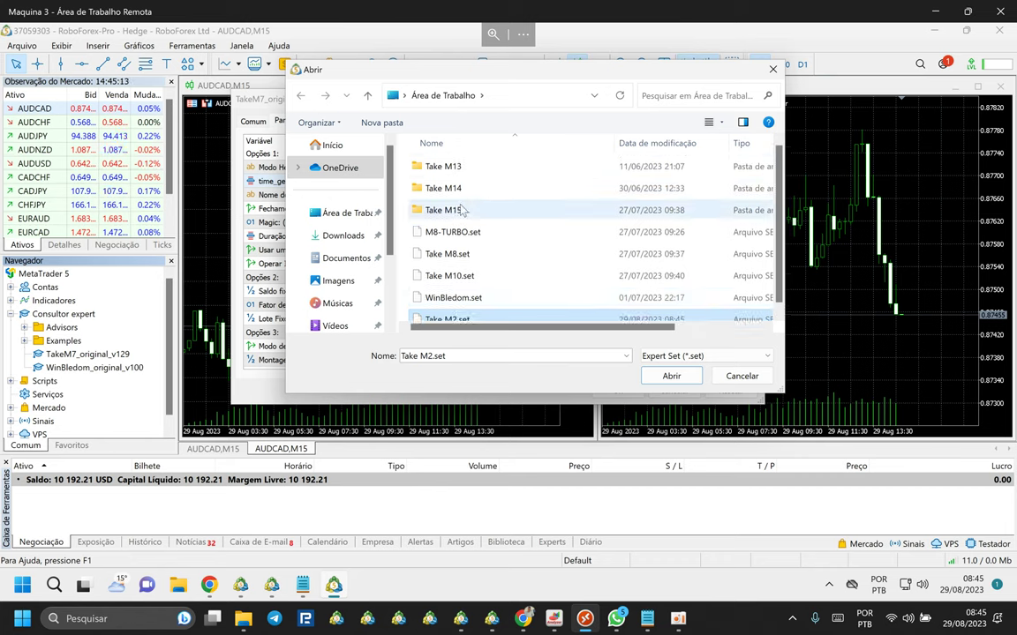
double_click(450, 210)
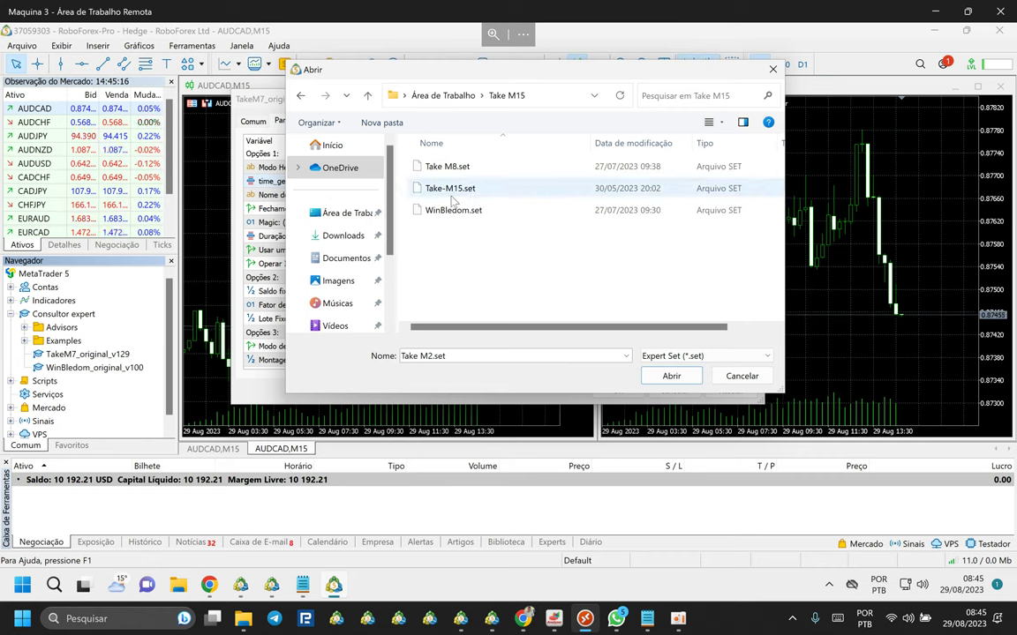
left_click(368, 95)
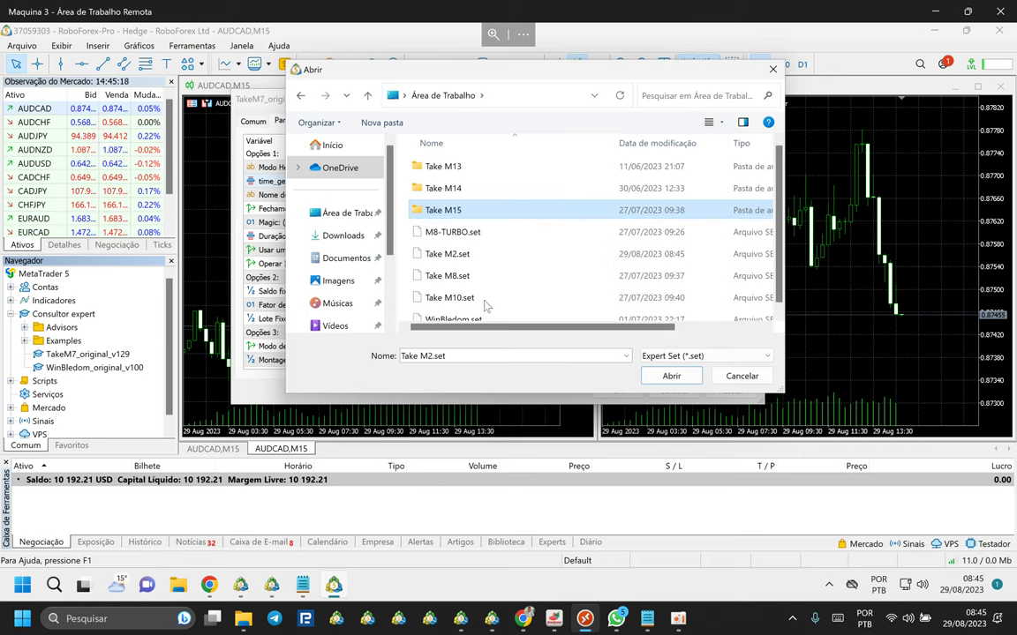
scroll(439, 316, "down", 1)
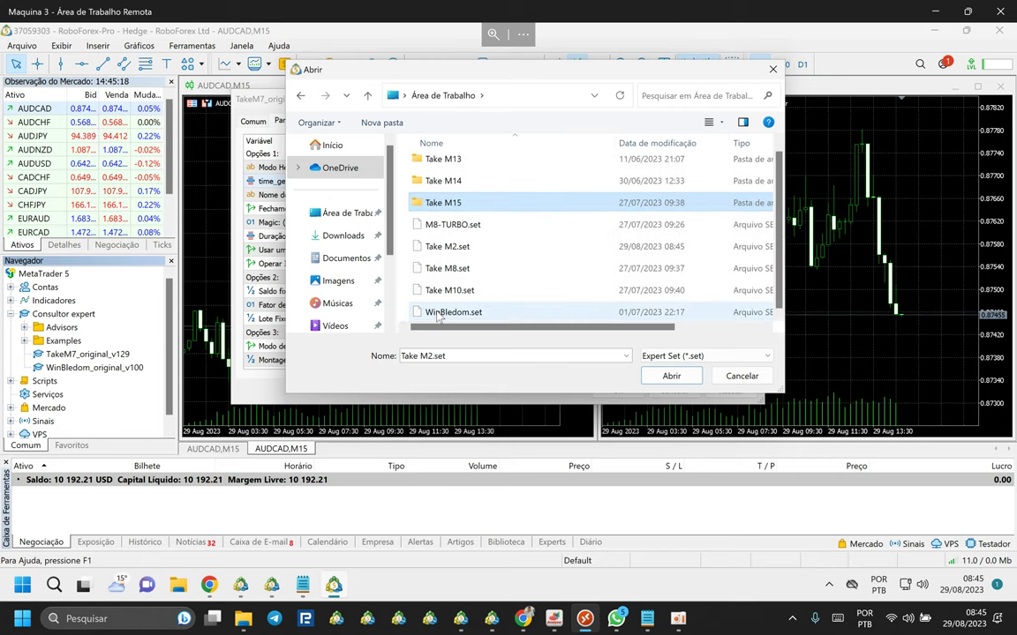
double_click(444, 248)
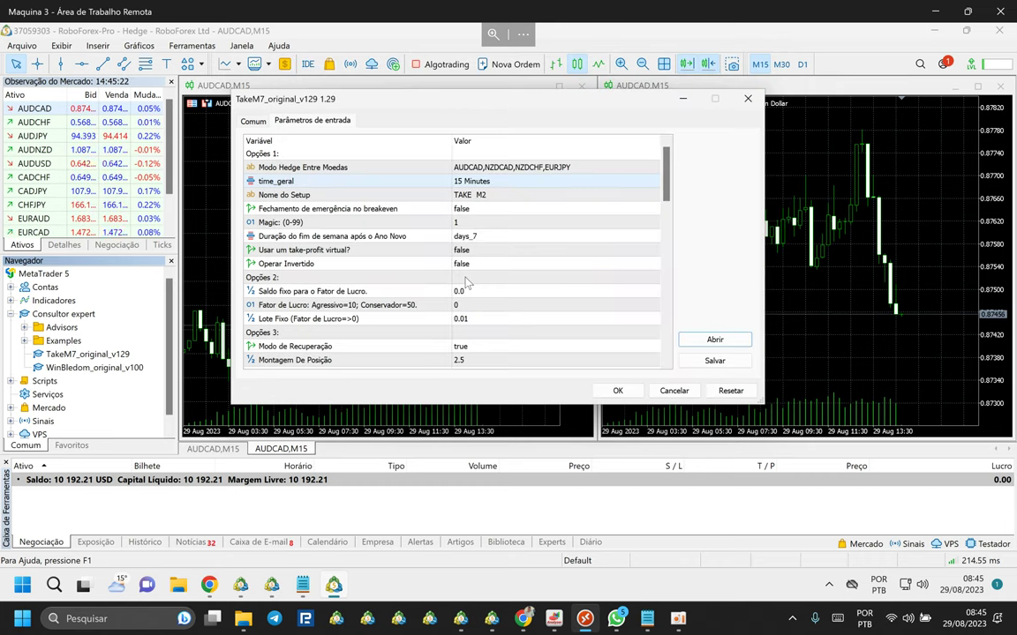
Set the Magic (0-99) input to 7 and review the remaining TAKE M2 parameters.
left_click(489, 173)
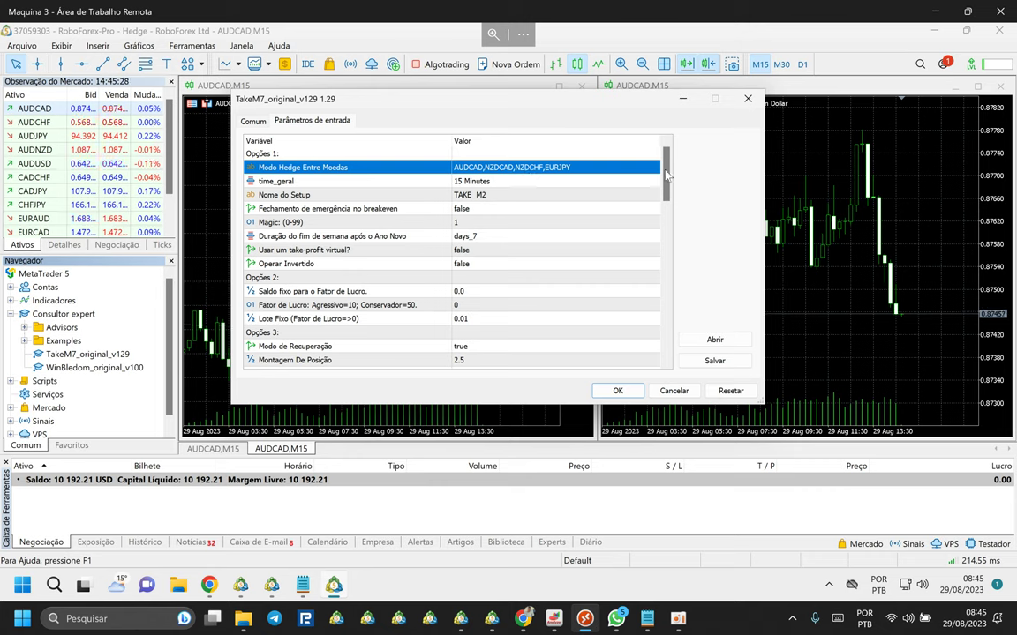
scroll(663, 183, "down", 1)
scroll(664, 183, "down", 1)
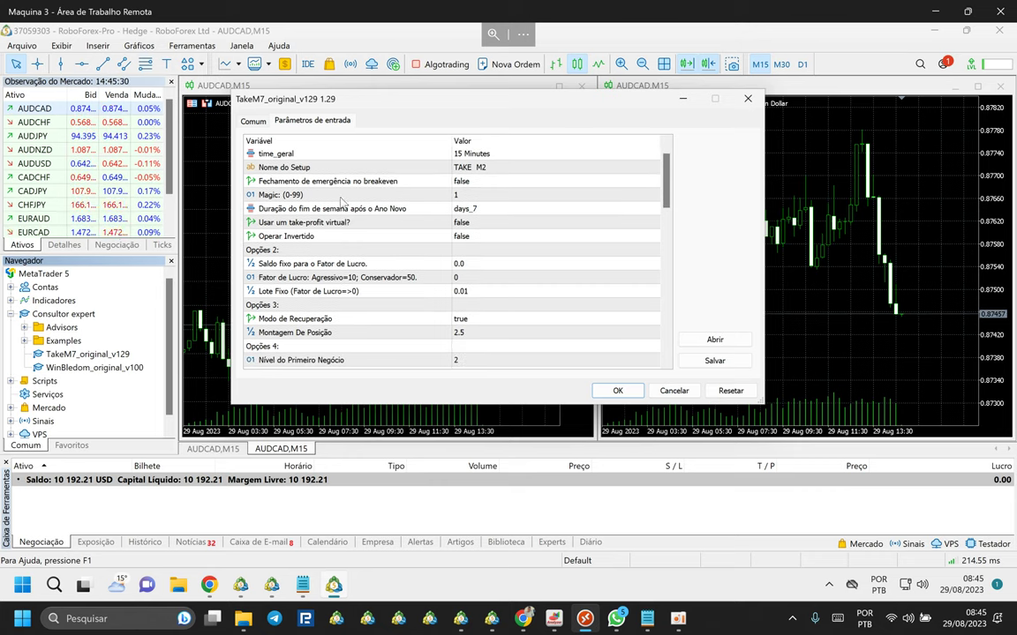
left_click(457, 195)
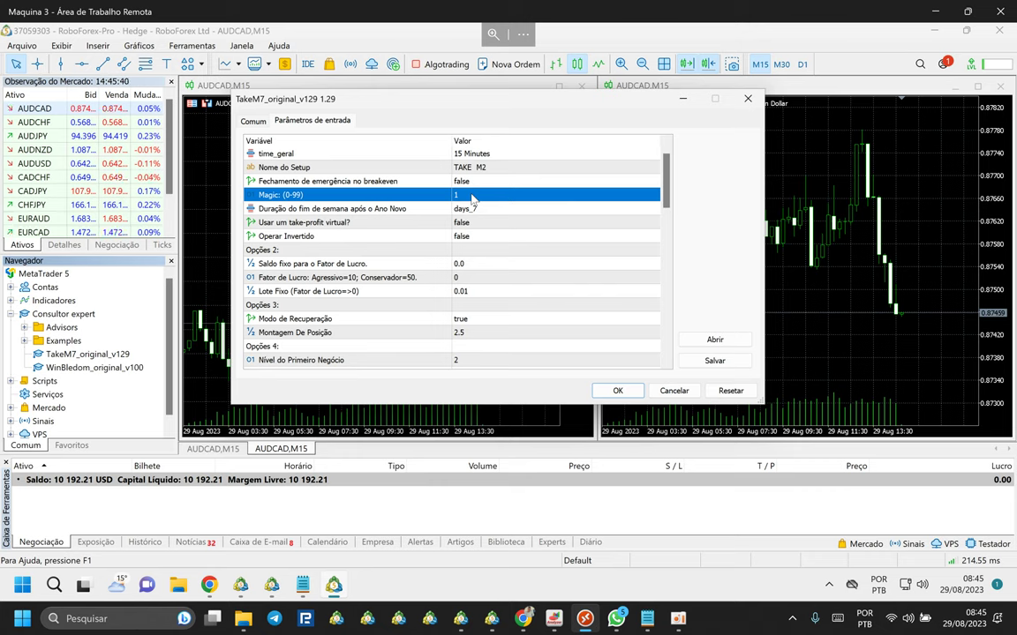
double_click(474, 199)
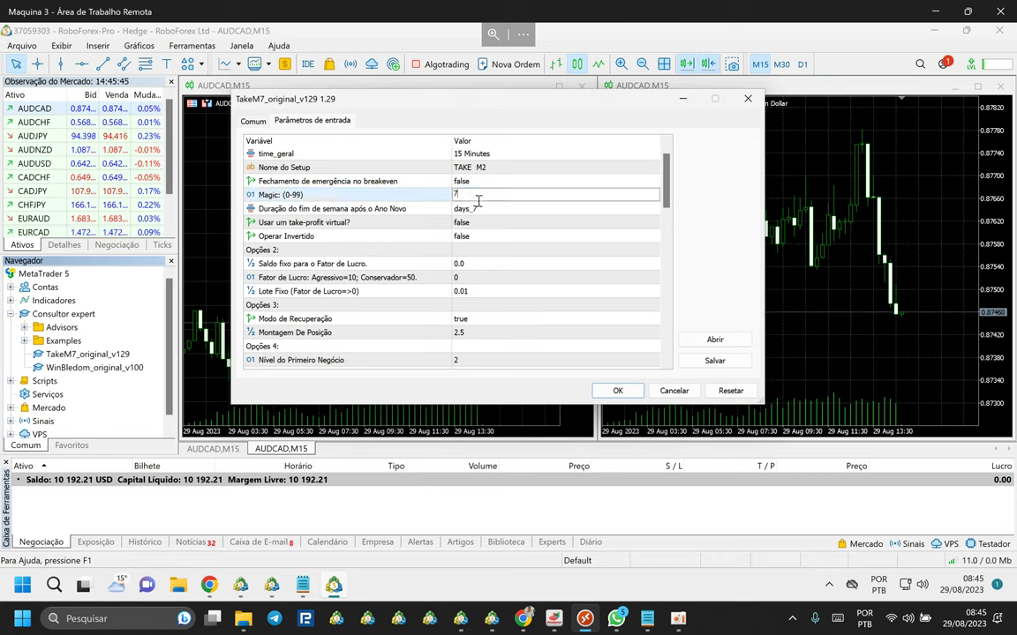
key("Return")
left_click(463, 210)
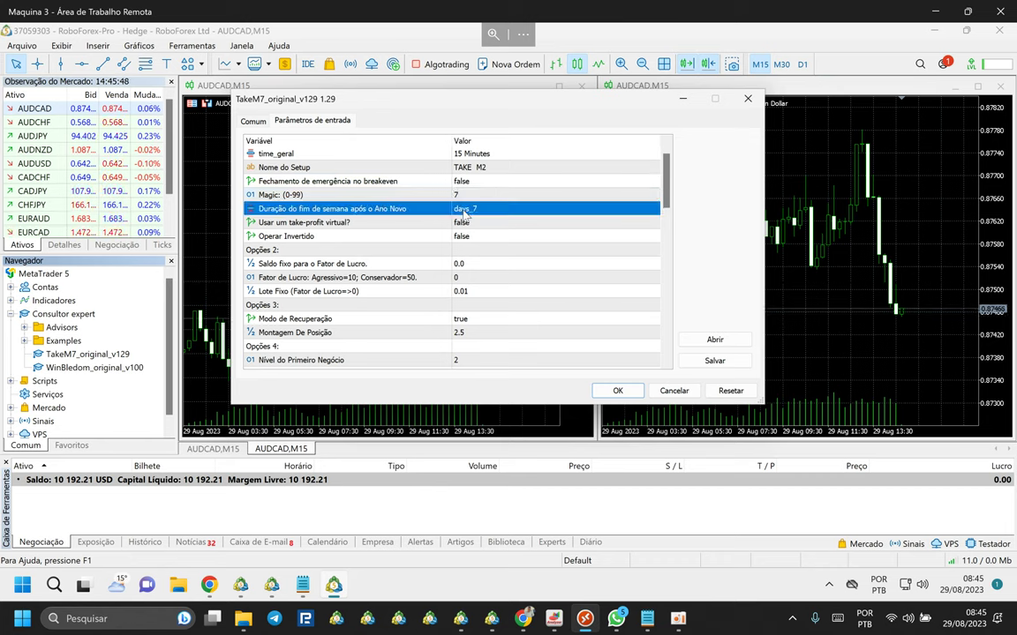
scroll(476, 239, "down", 10)
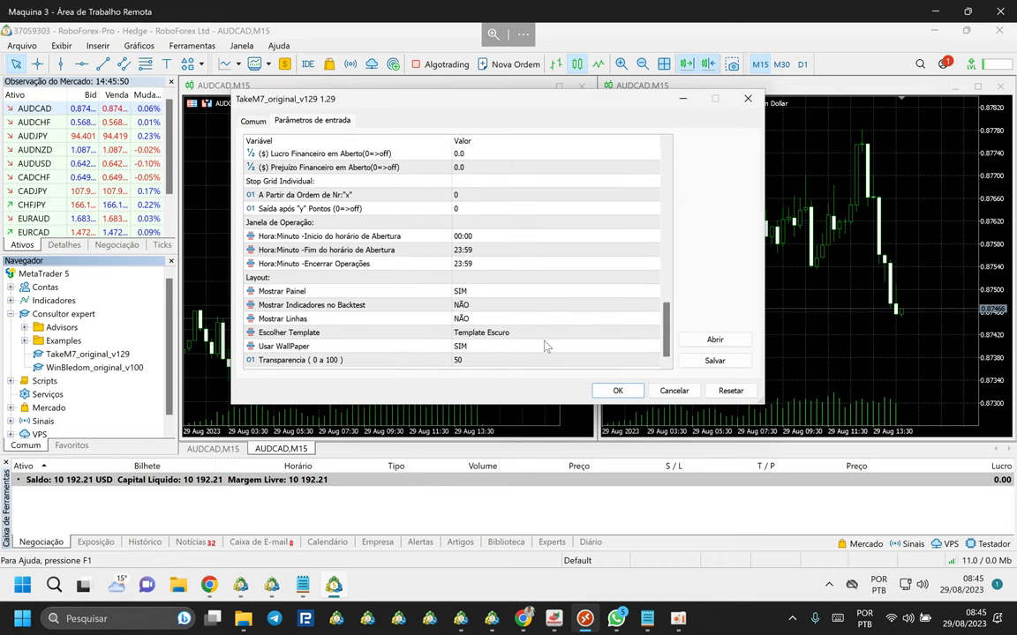
scroll(323, 232, "up", 2)
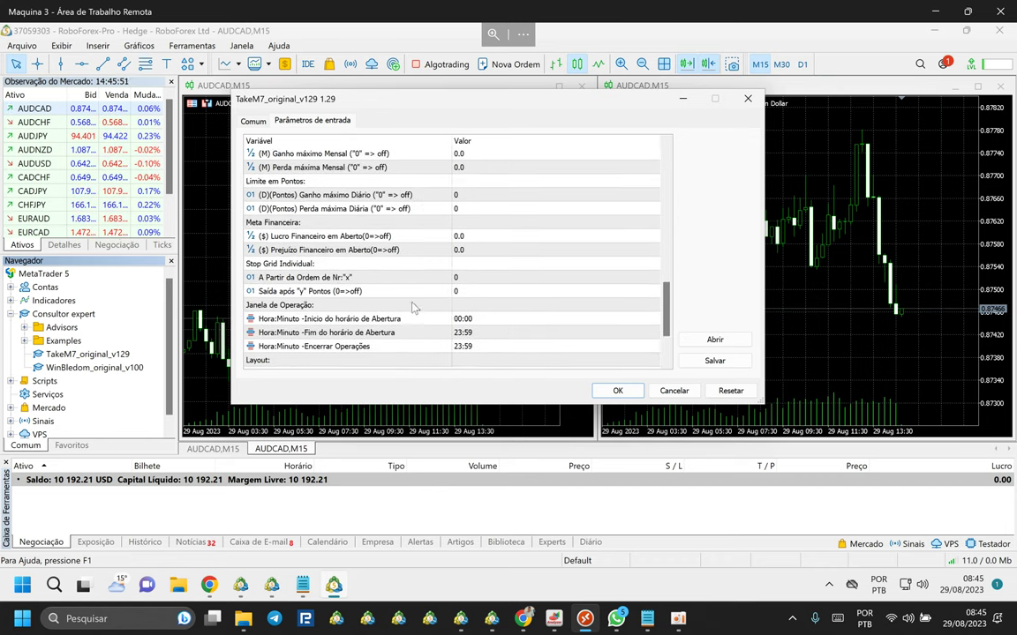
scroll(380, 280, "down", 2)
scroll(477, 279, "up", 4)
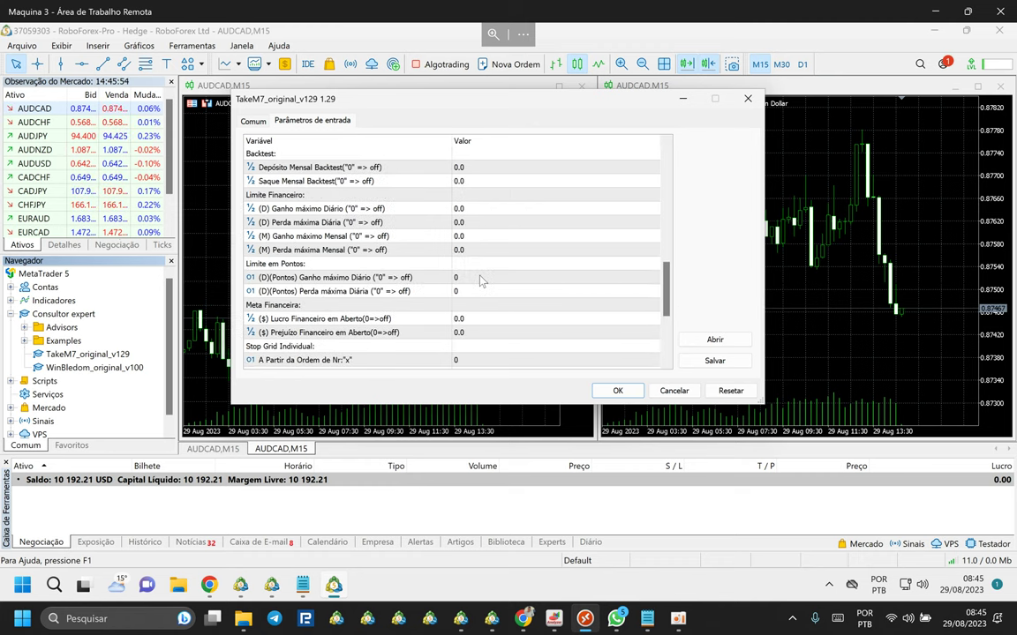
scroll(481, 281, "up", 7)
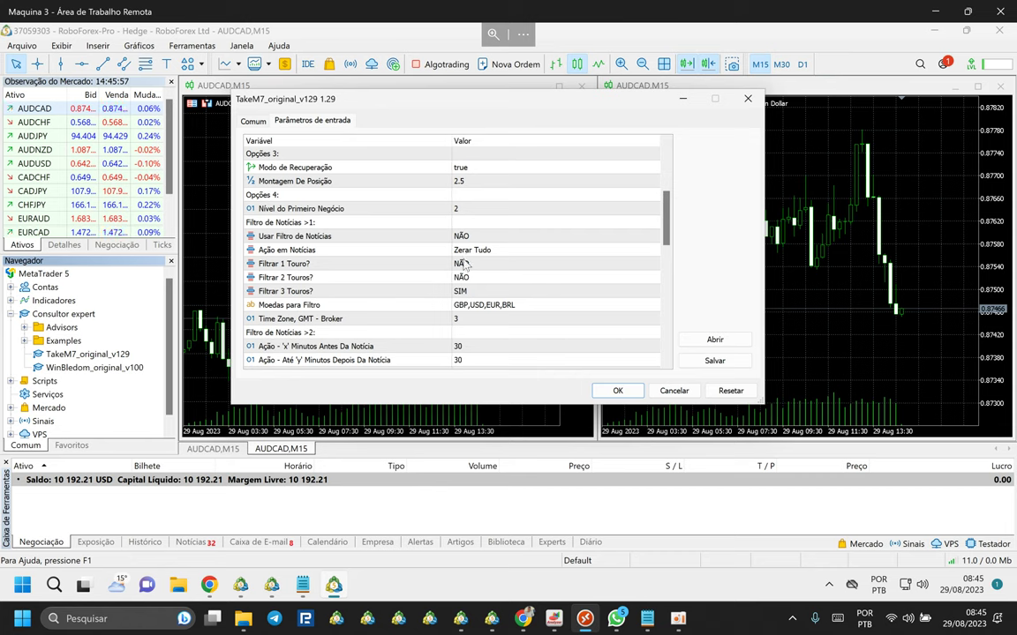
Set Usar Filtro de Notícias to SIM.
left_click(454, 236)
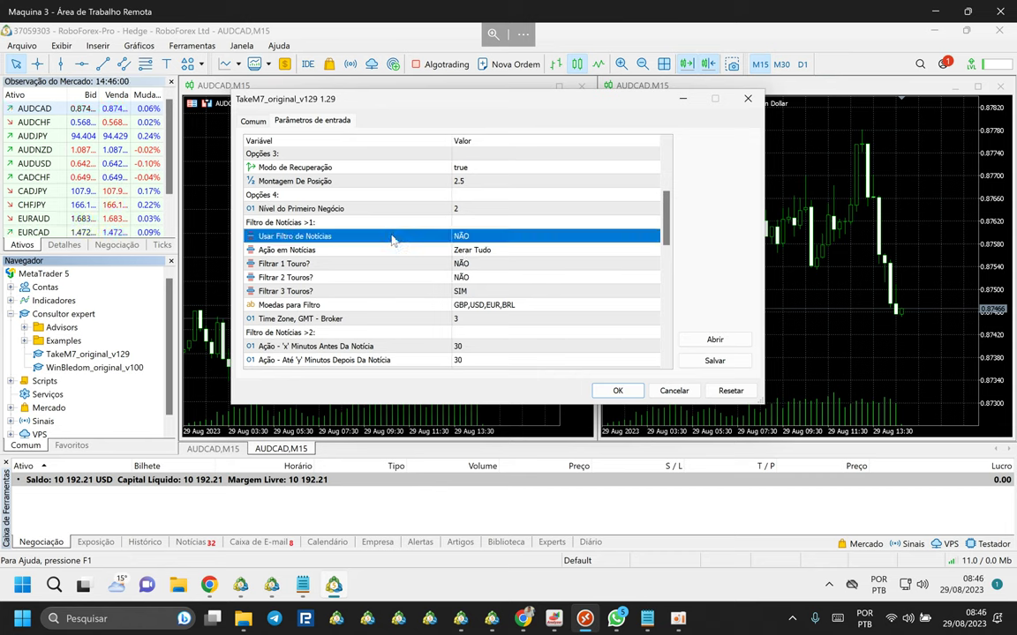
left_click(477, 237)
left_click(460, 245)
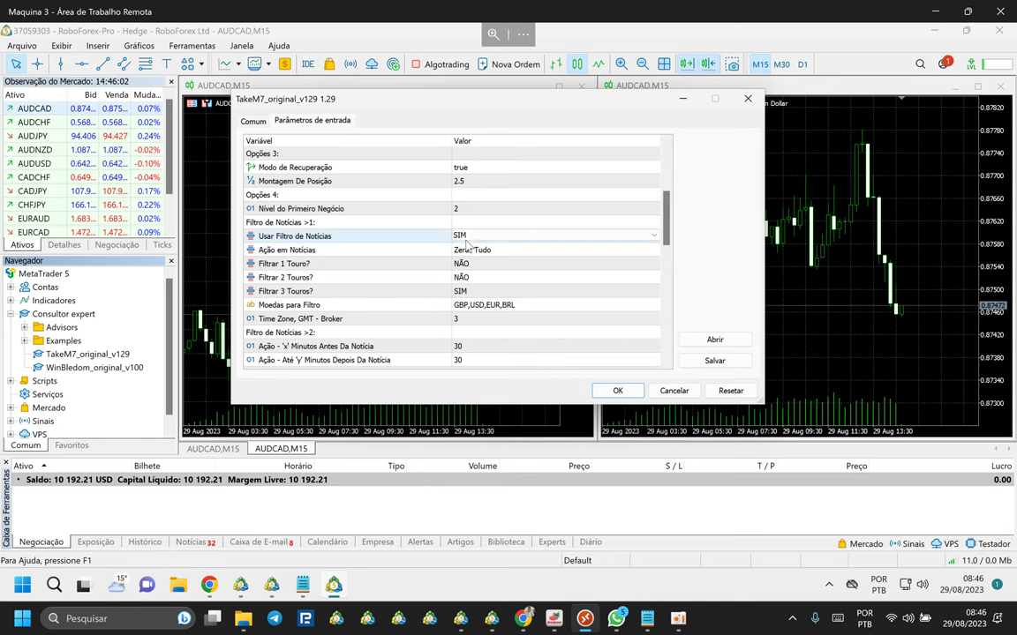
left_click(496, 290)
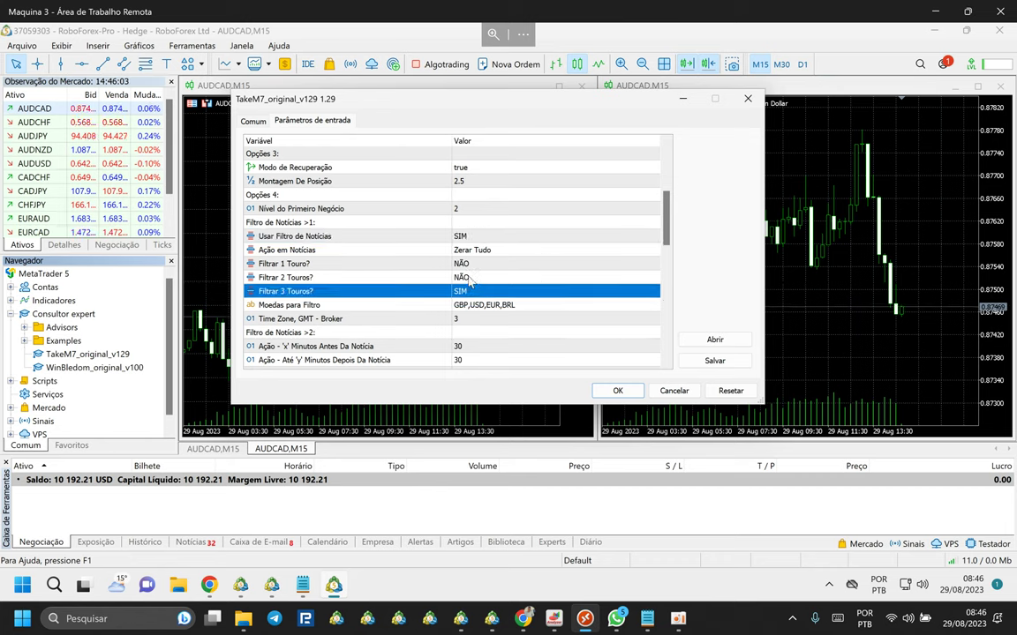
Replace the Moedas para Filtro list GBP,USD,EUR,BRL with AUD,CAD,NZD,EUR,JPY,CHF.
left_click(506, 304)
scroll(514, 250, "up", 5)
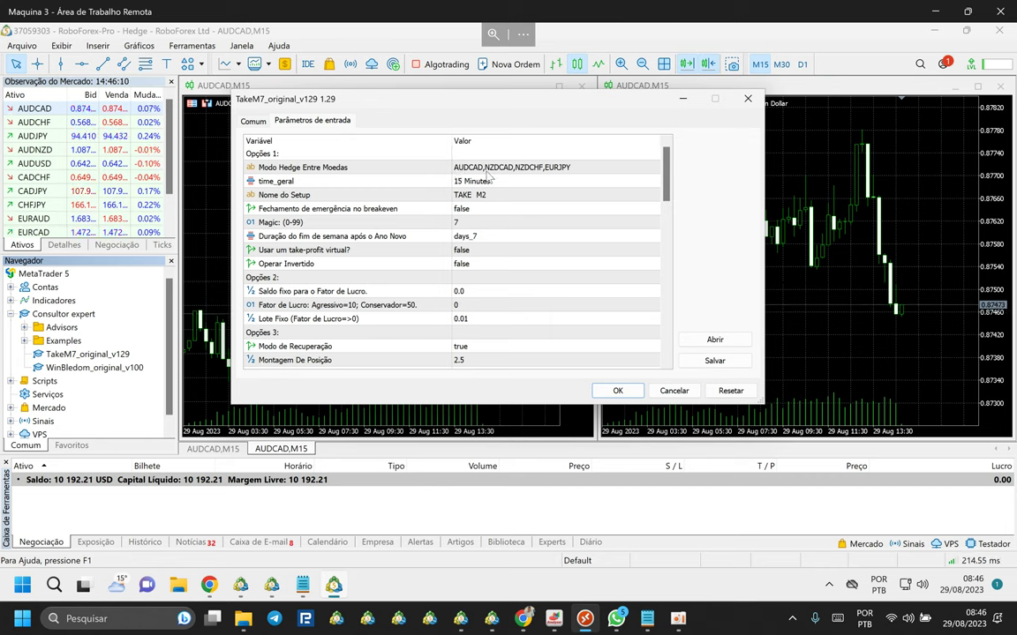
scroll(530, 212, "down", 10)
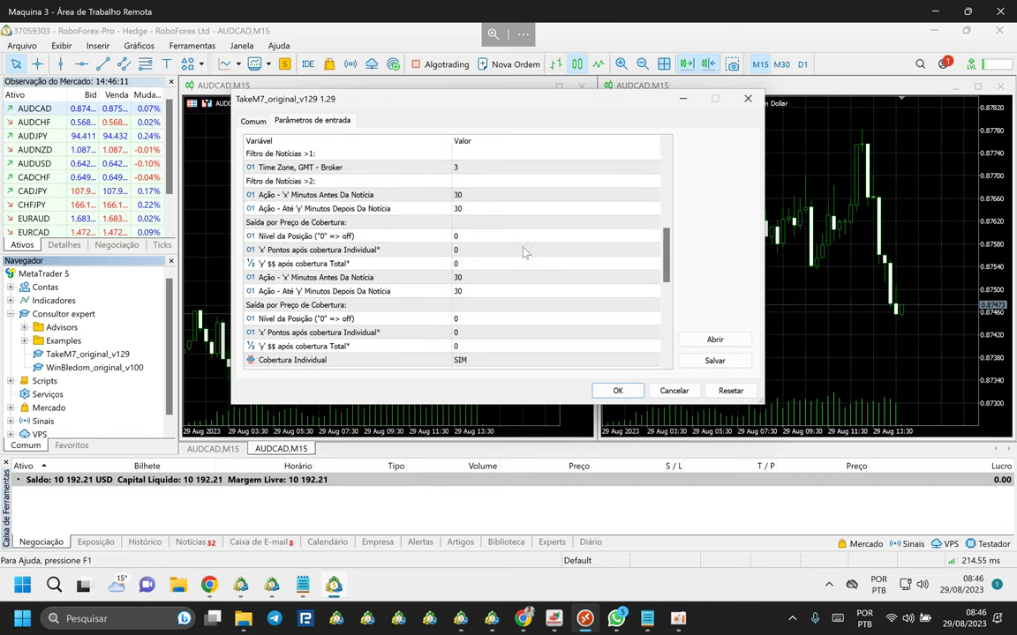
scroll(513, 219, "up", 5)
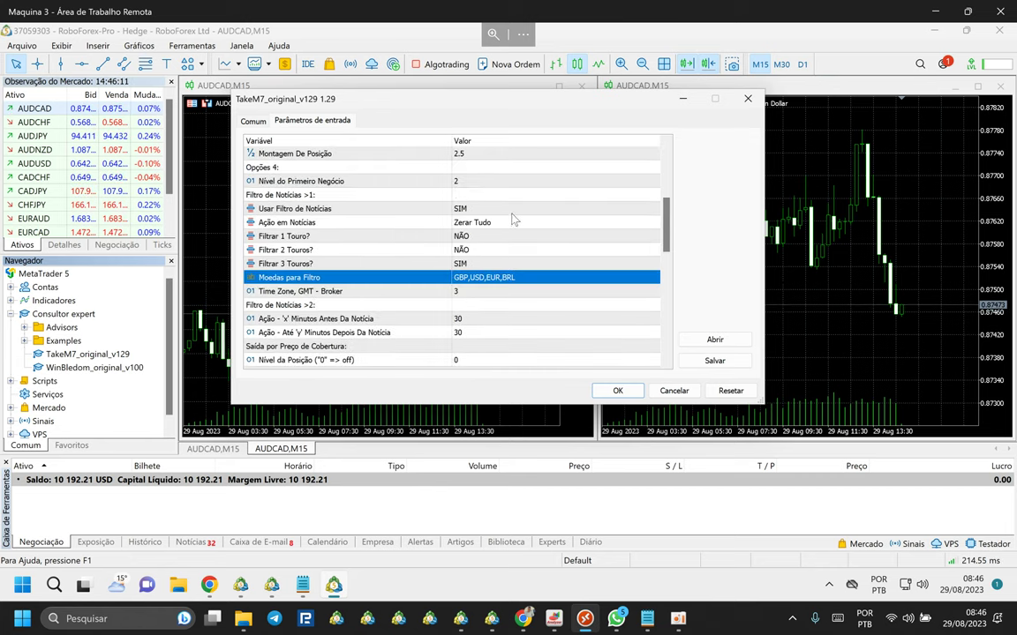
double_click(530, 274)
key("BackSpace")
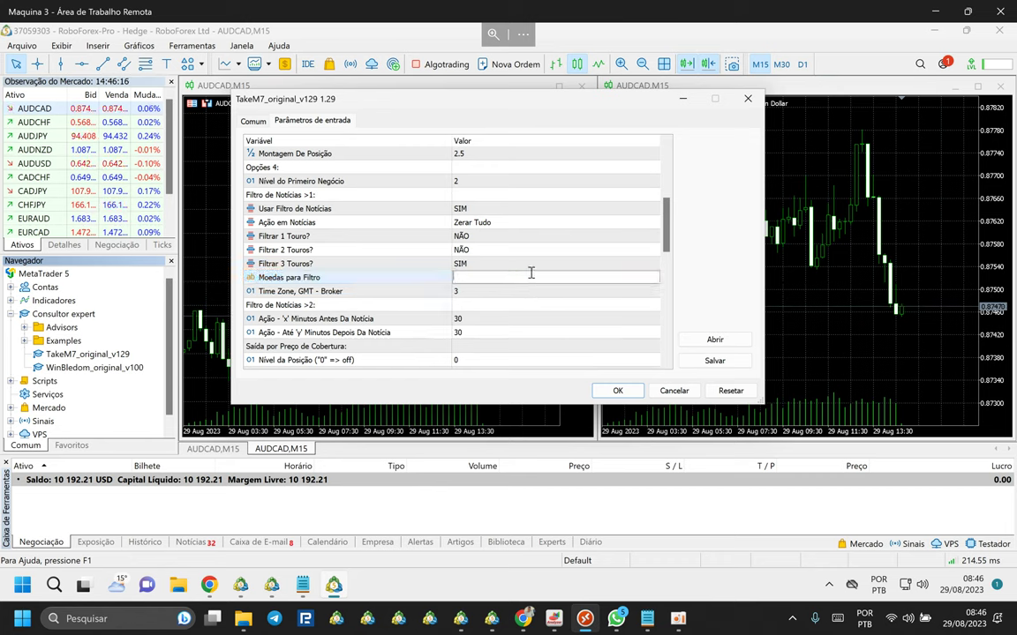
type("AUD,CAD,NZD")
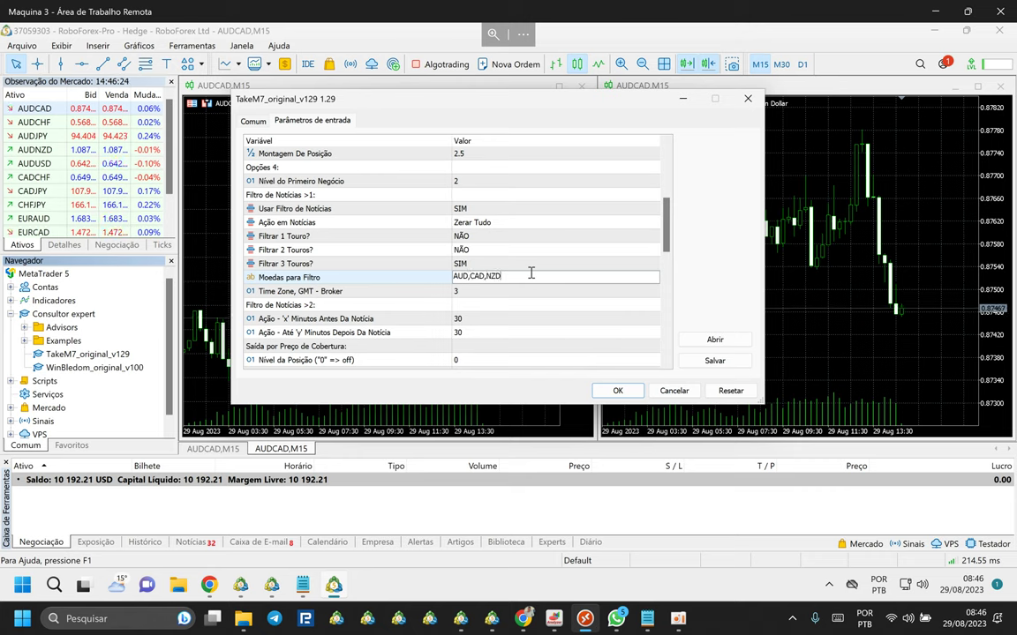
type(",EUR,JPY")
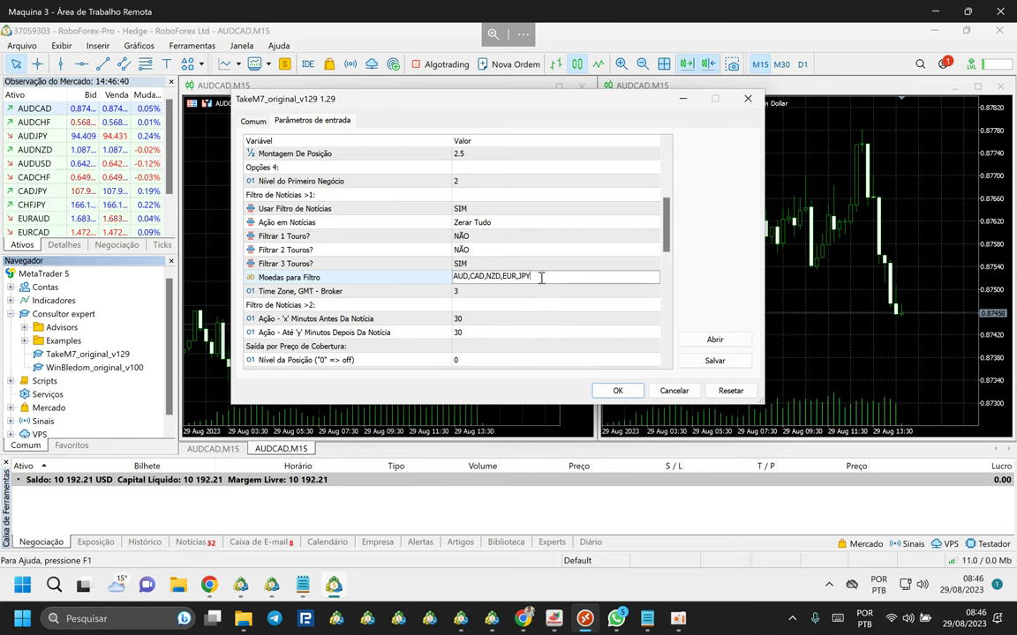
left_click_drag(530, 277, 405, 278)
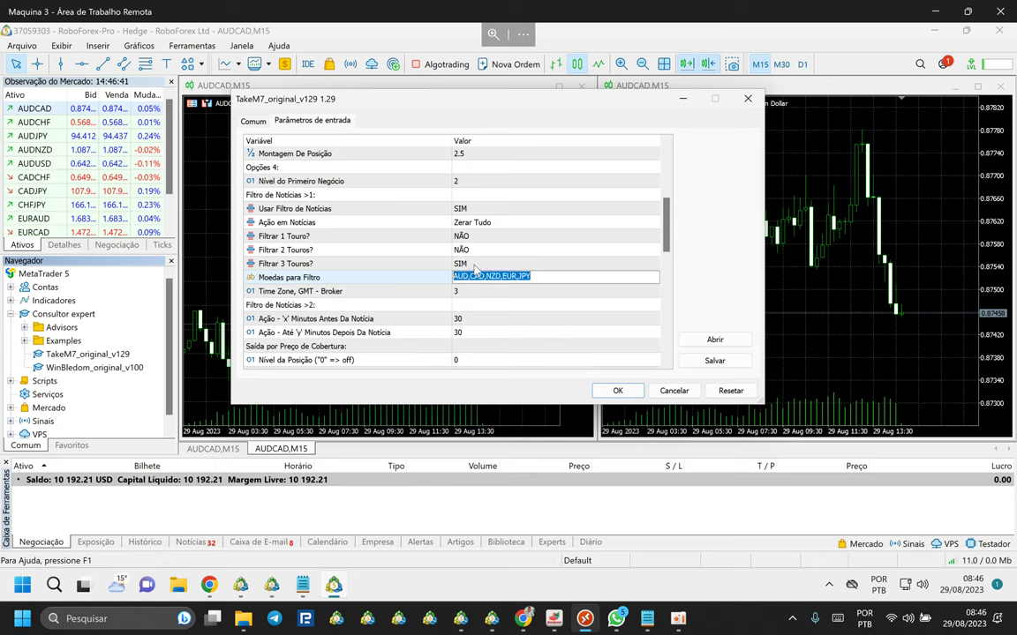
scroll(477, 270, "up", 5)
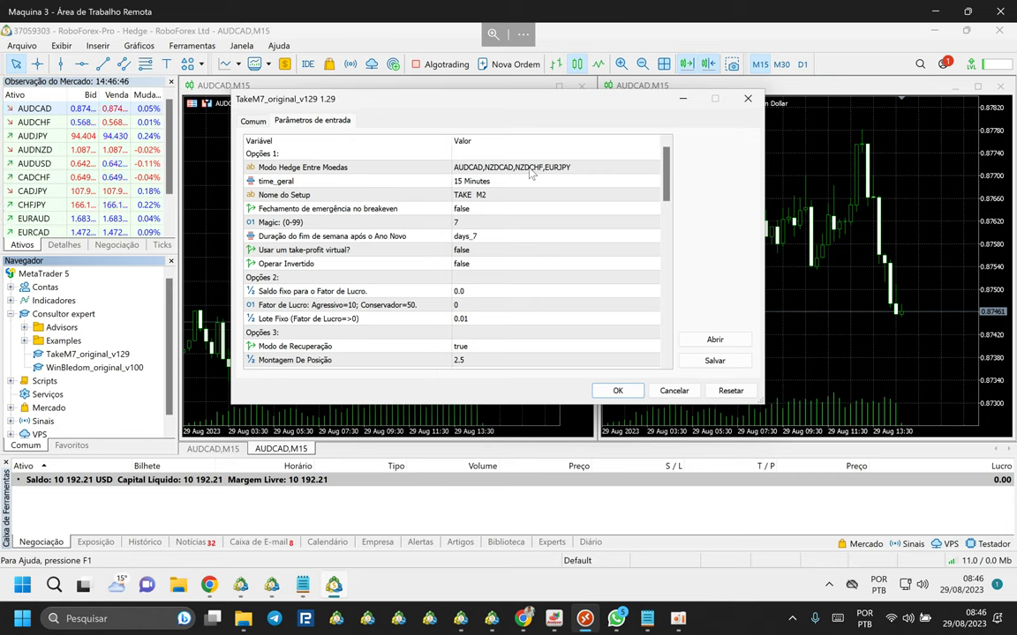
scroll(532, 265, "down", 5)
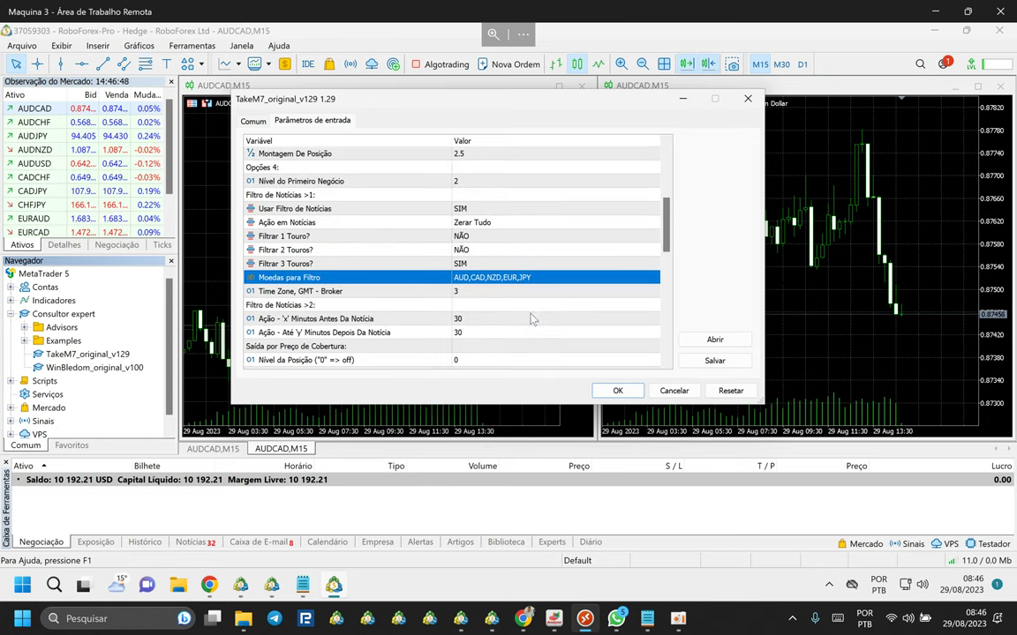
left_click(536, 277)
left_click(534, 276)
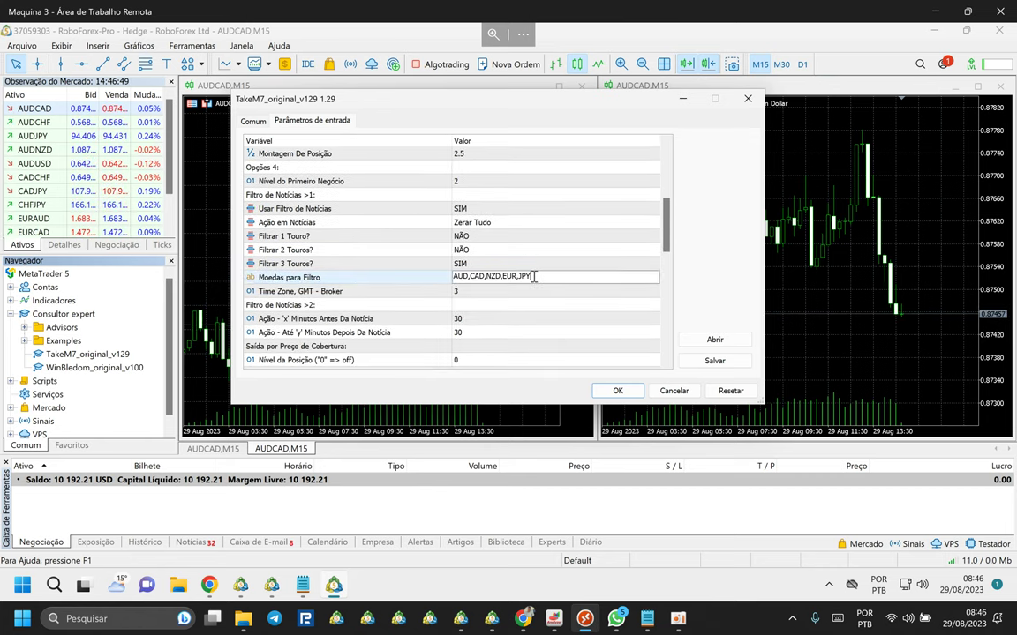
type(",CHF")
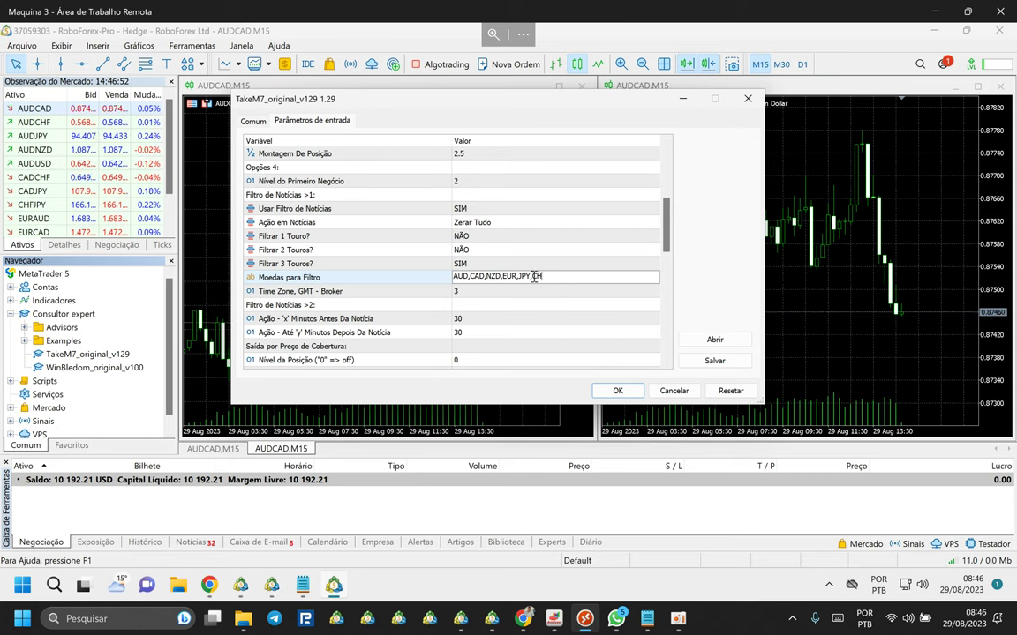
left_click(468, 225)
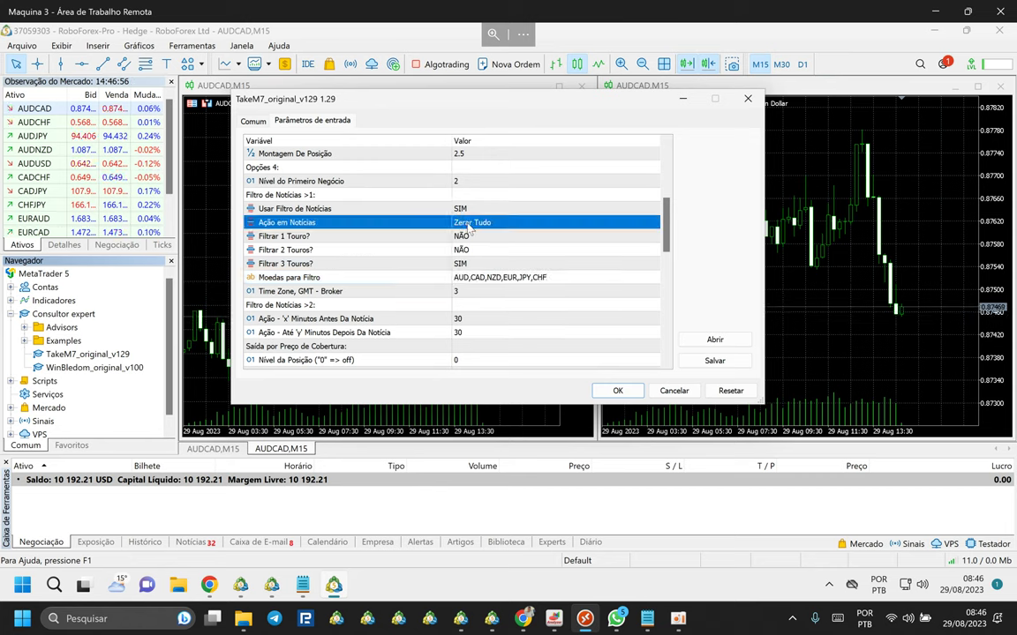
Set Ação em Notícias to Não Abrir mais ordens and enter 15-minute windows before and after news.
left_click(469, 225)
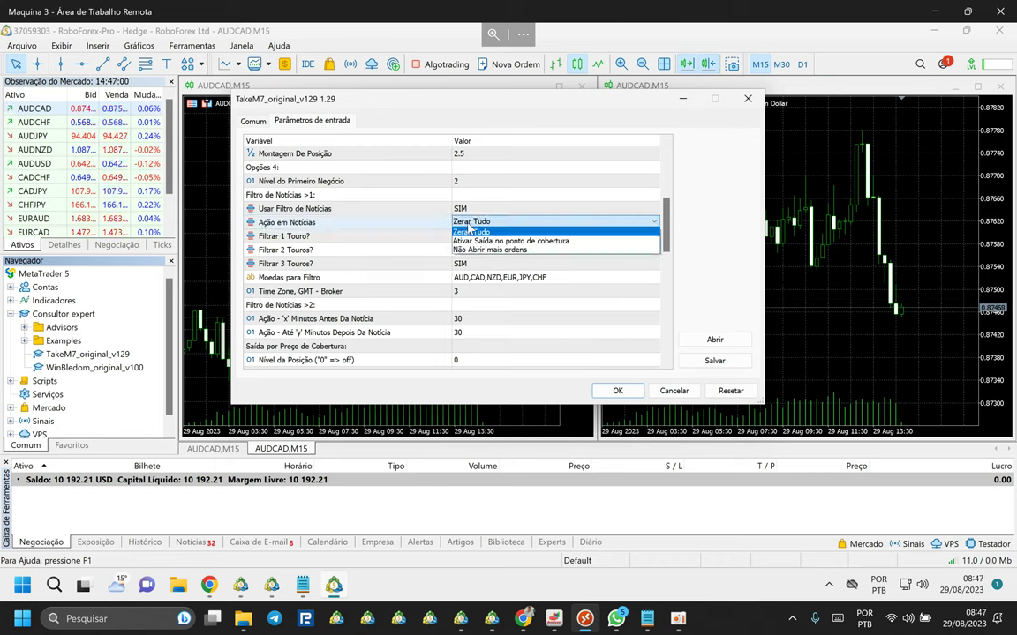
left_click(485, 250)
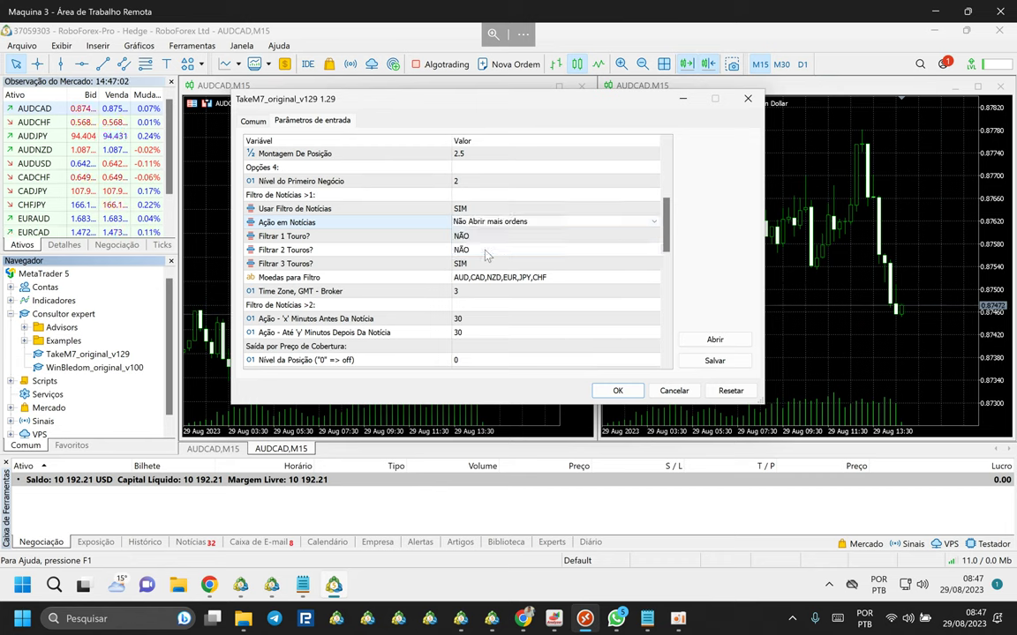
left_click(477, 259)
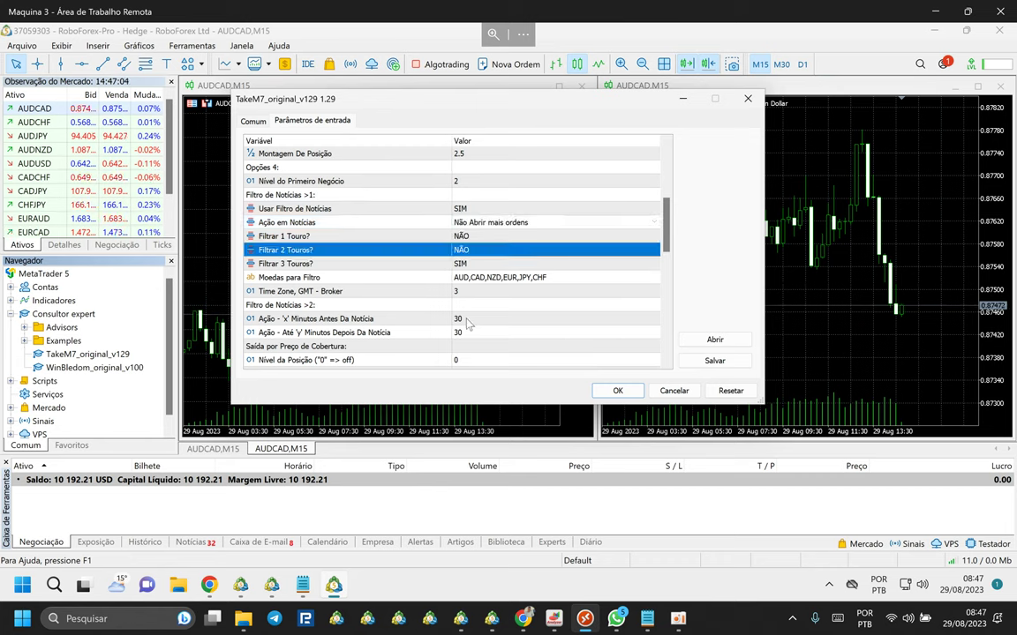
left_click(464, 317)
left_click(465, 318)
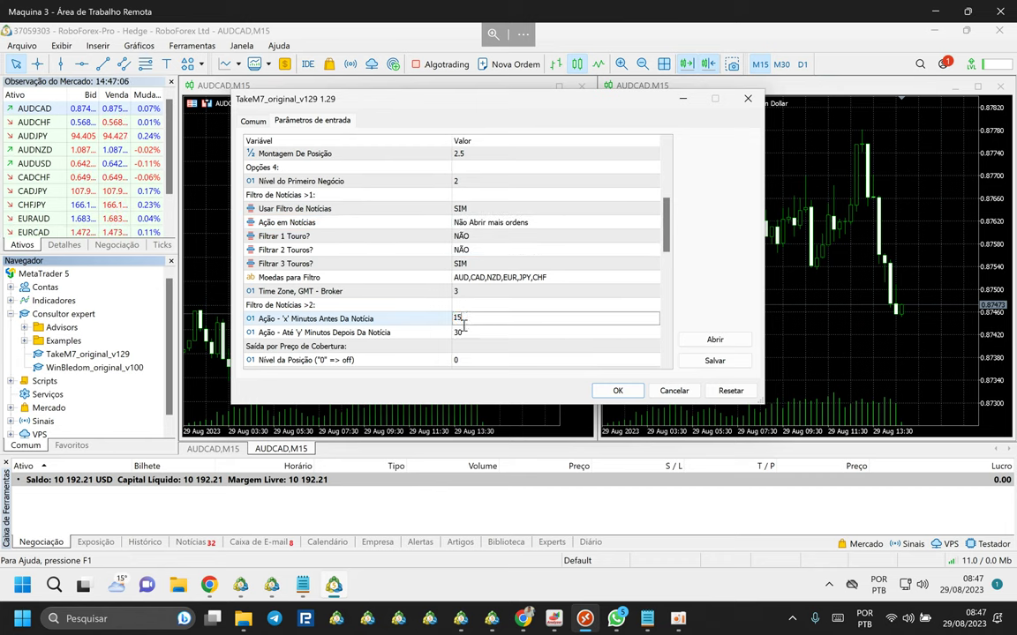
type("15")
left_click(465, 334)
left_click(465, 334)
type("15")
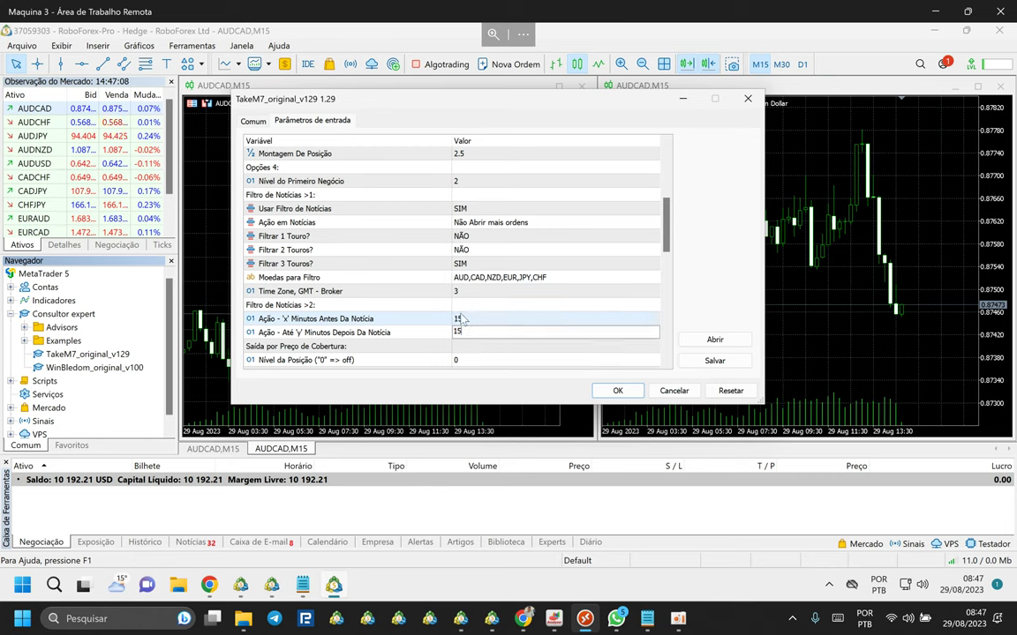
left_click(461, 320)
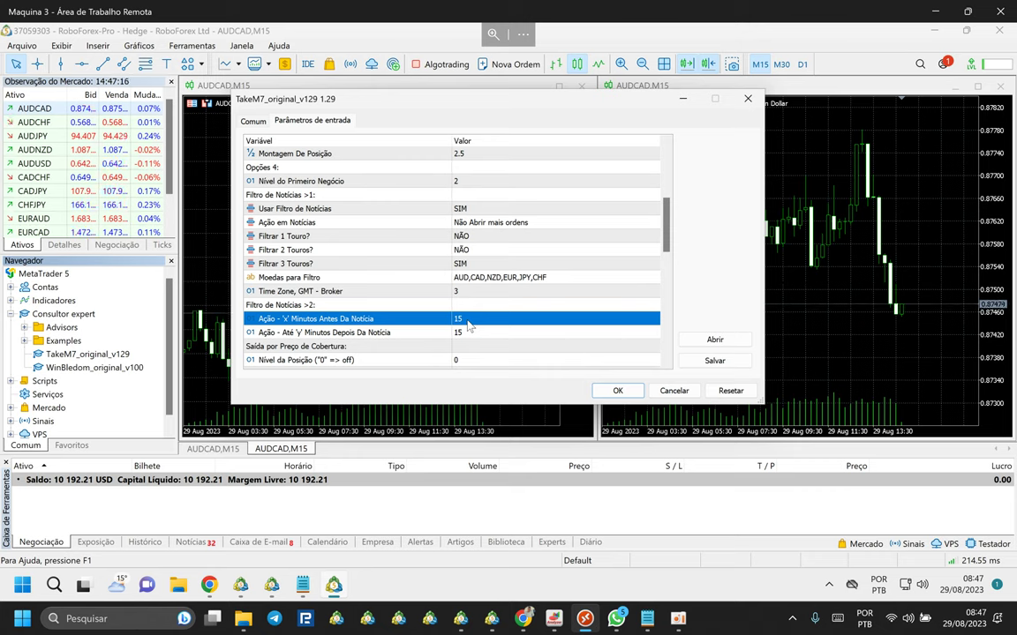
Change both news windows to 10 minutes and confirm with OK to attach the EA.
left_click(469, 323)
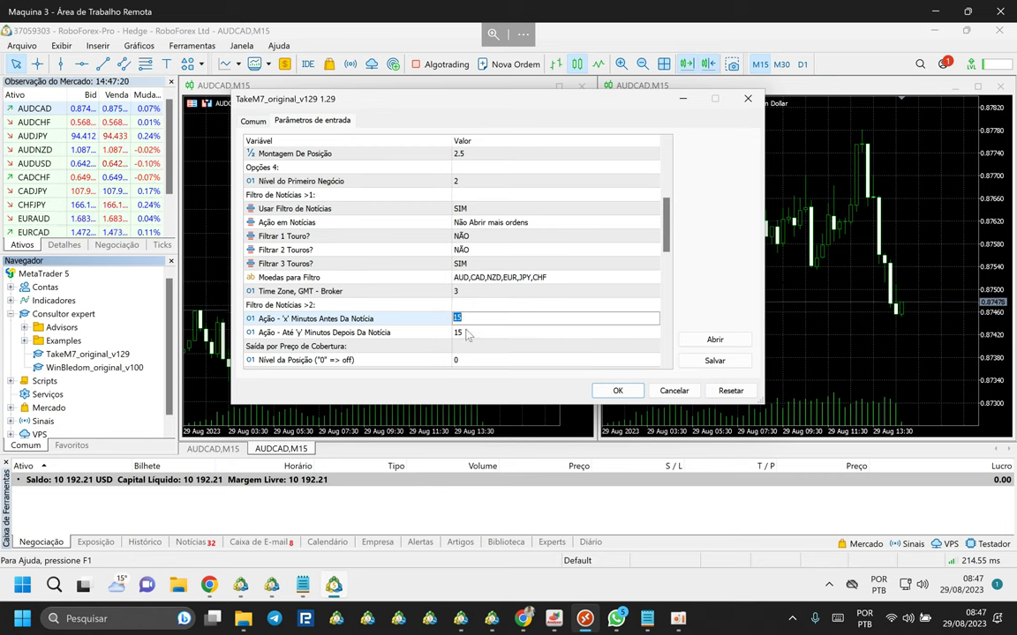
type("5")
left_click(471, 332)
type("5")
key("Return")
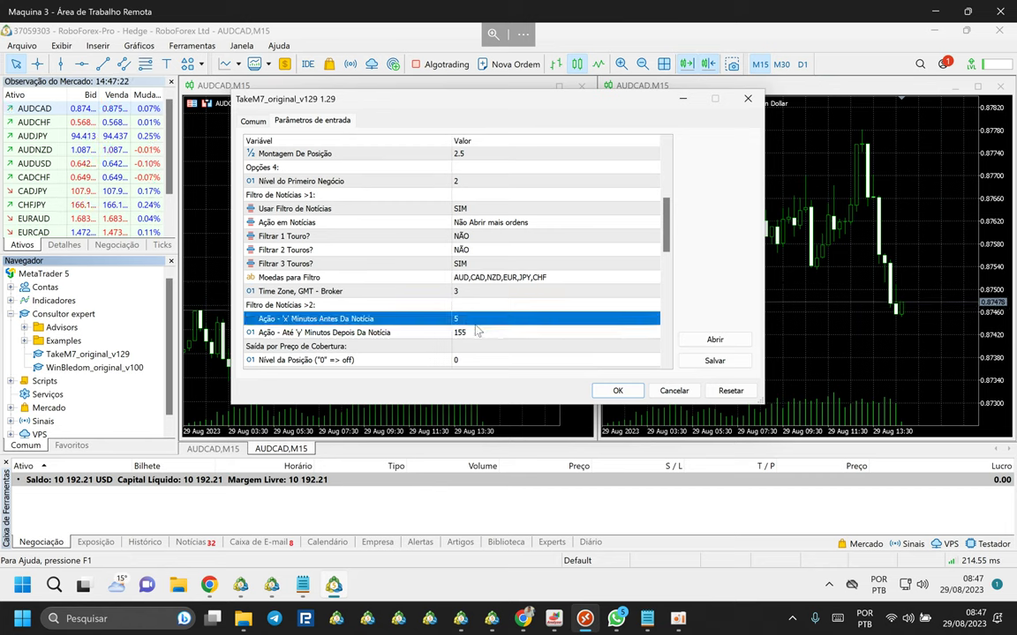
left_click(470, 331)
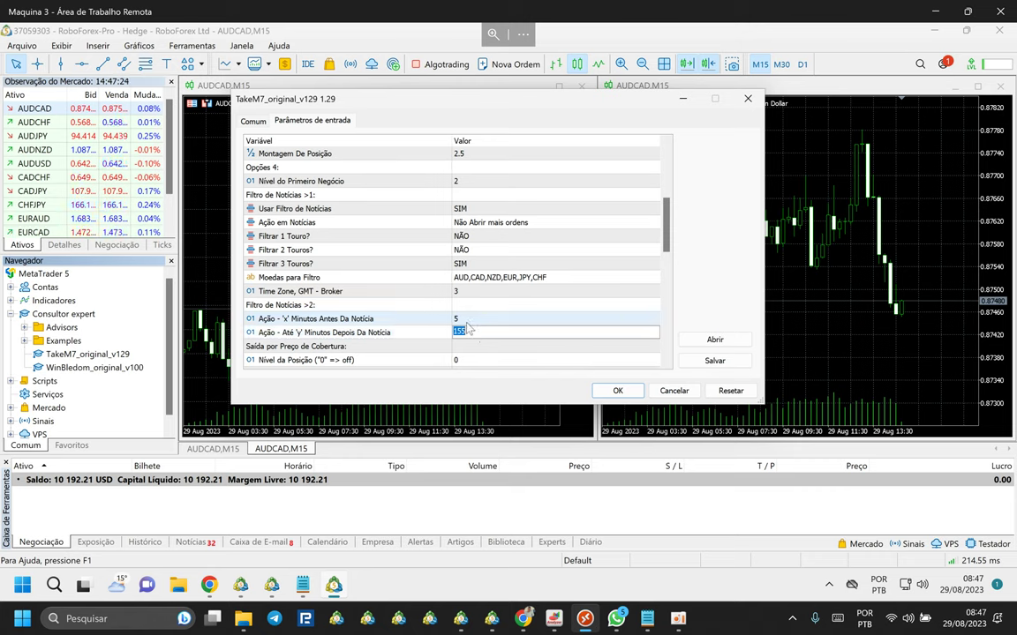
left_click(468, 321)
type("10")
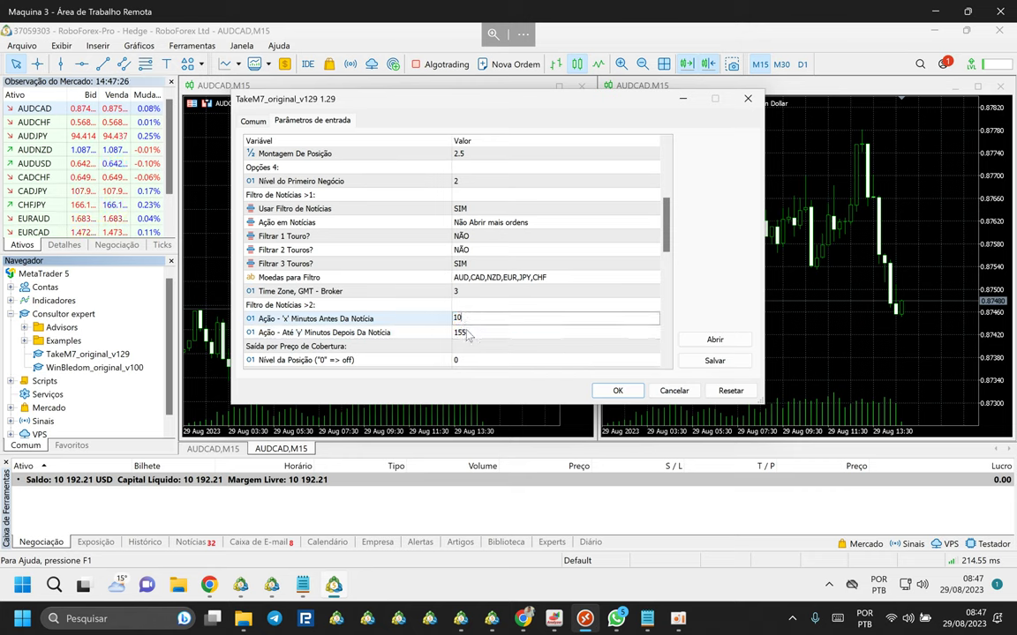
left_click(463, 333)
type("10")
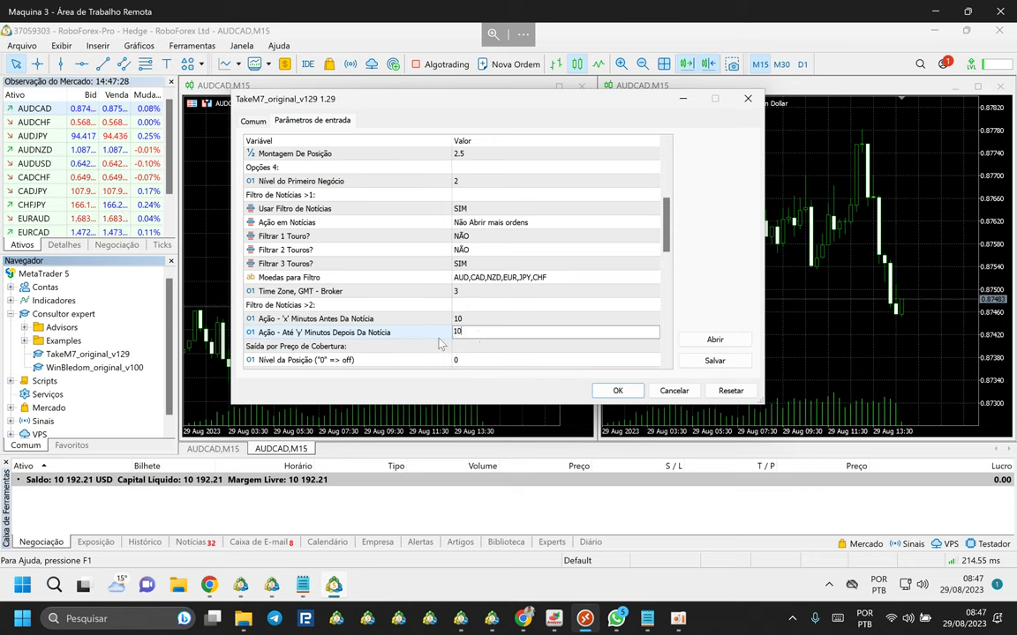
left_click(446, 351)
scroll(405, 315, "down", 10)
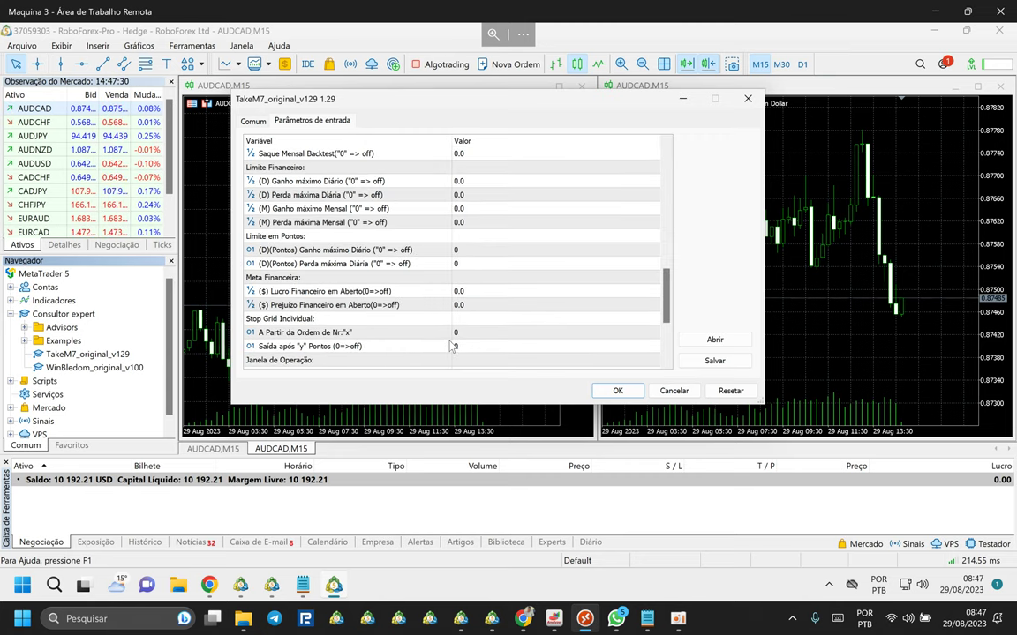
left_click(618, 391)
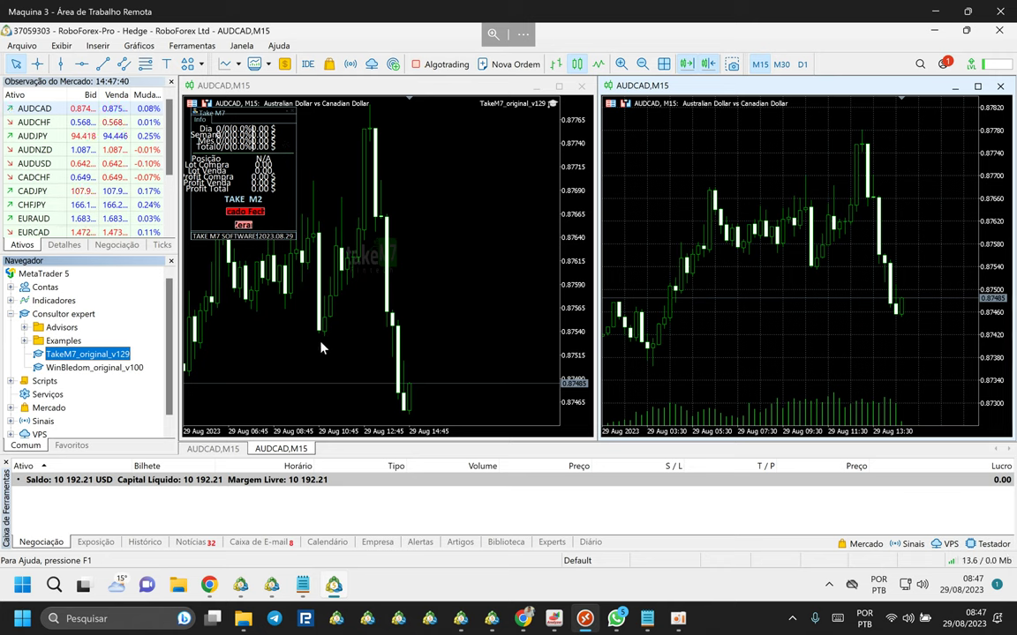
Set the MetaTrader 5 (3) shortcut to override high-DPI scaling with Sistema (Avançado), then save.
right_click(334, 587)
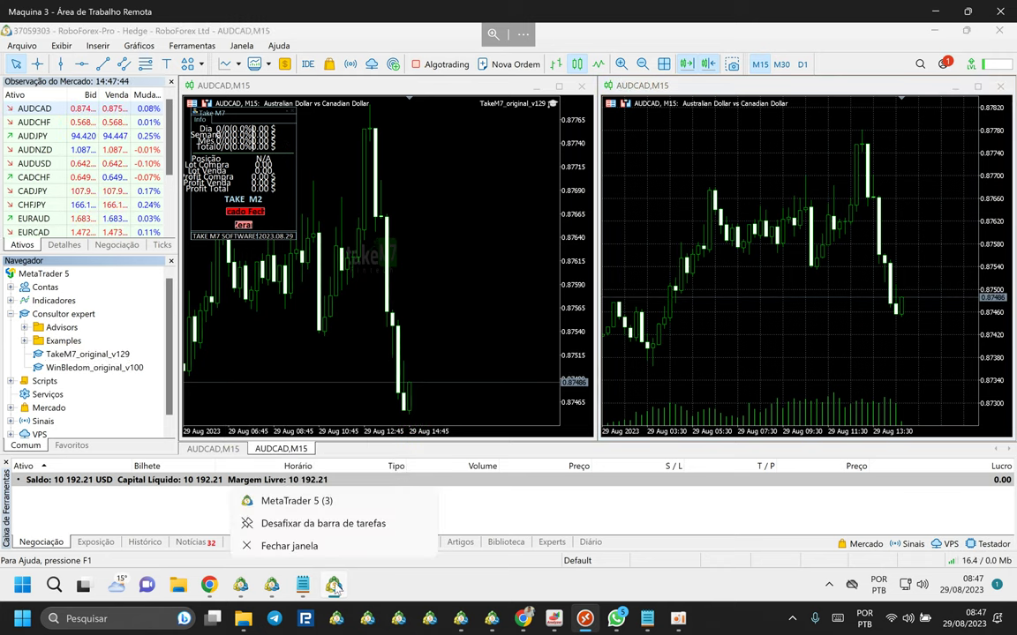
right_click(305, 501)
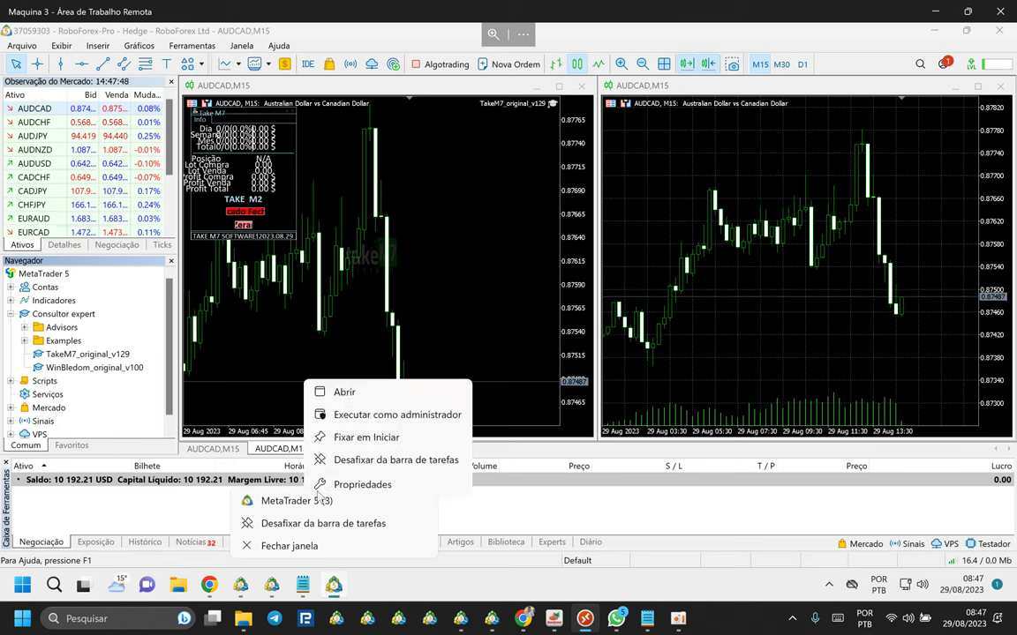
left_click(350, 490)
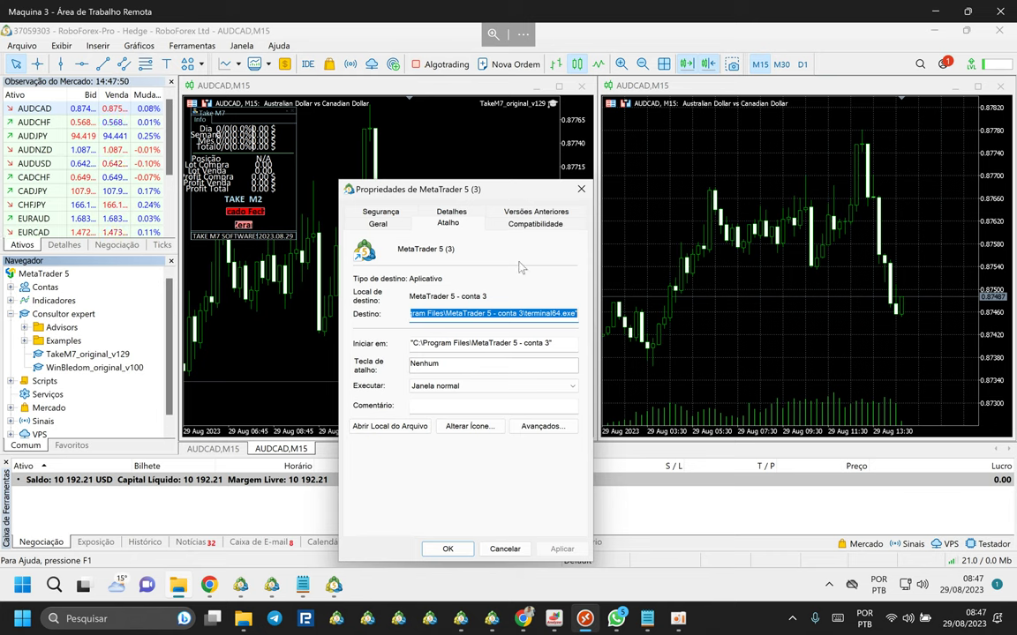
left_click(526, 227)
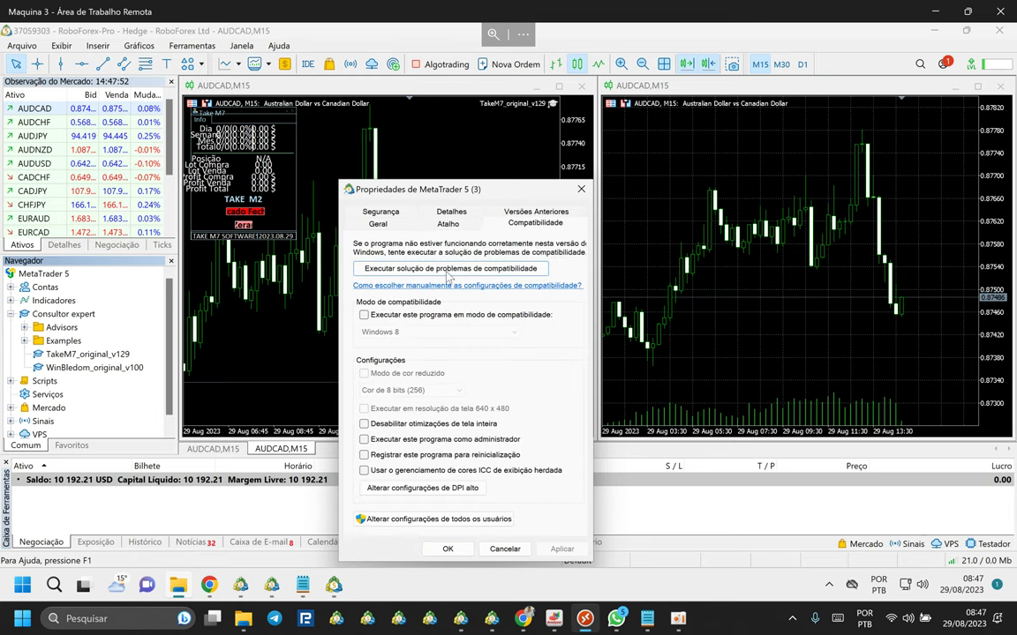
left_click(394, 495)
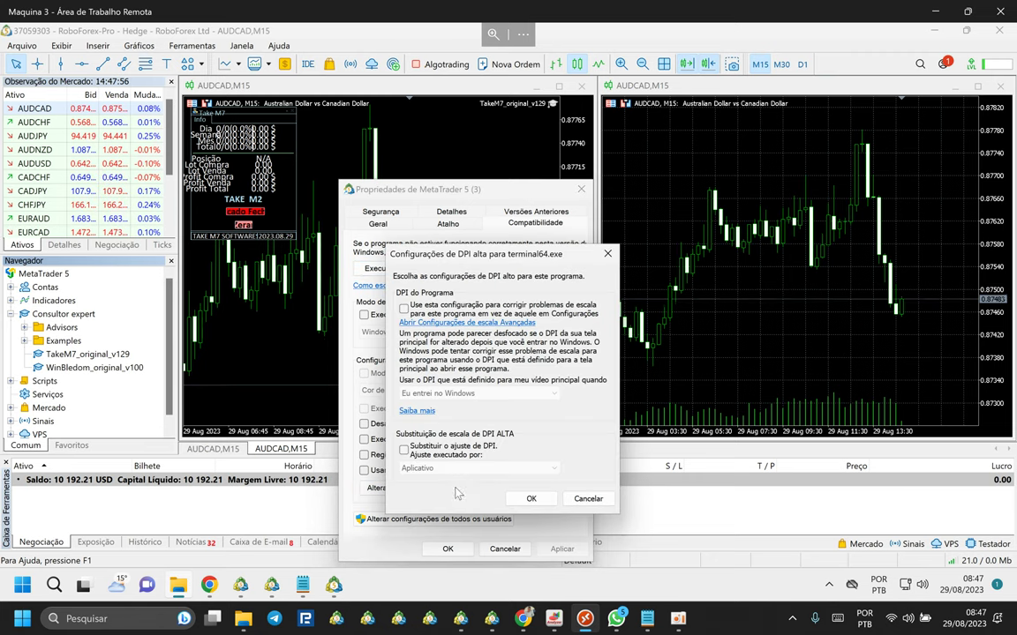
left_click(404, 308)
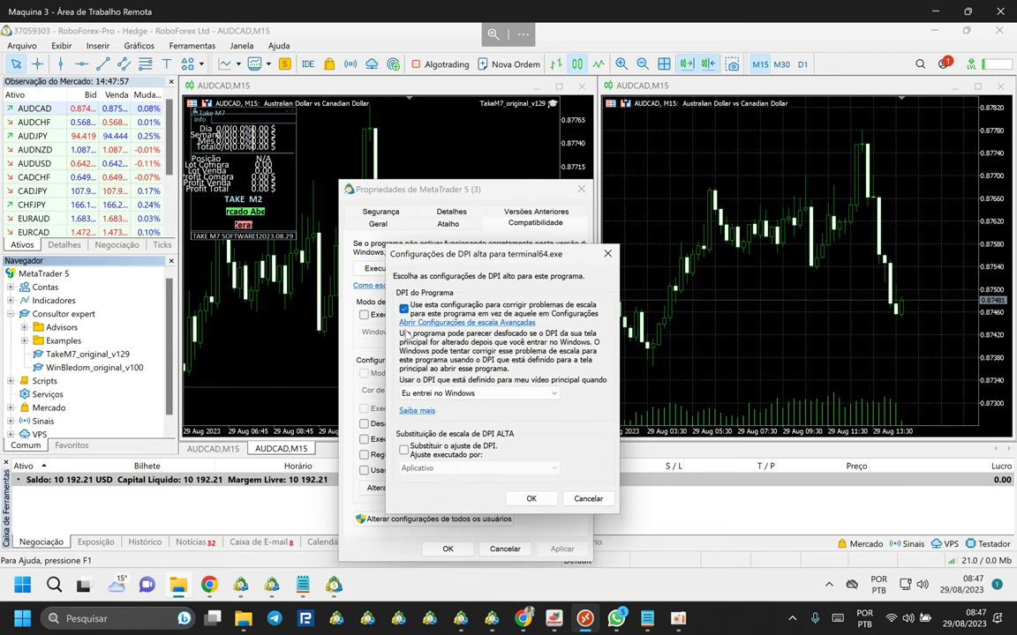
left_click(404, 450)
left_click(416, 469)
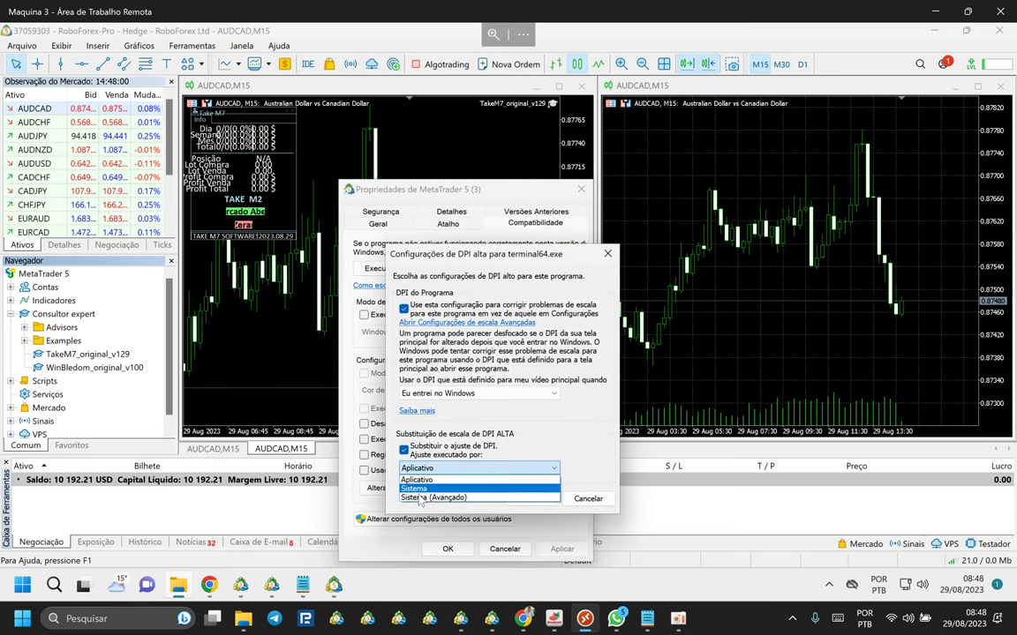
left_click(420, 500)
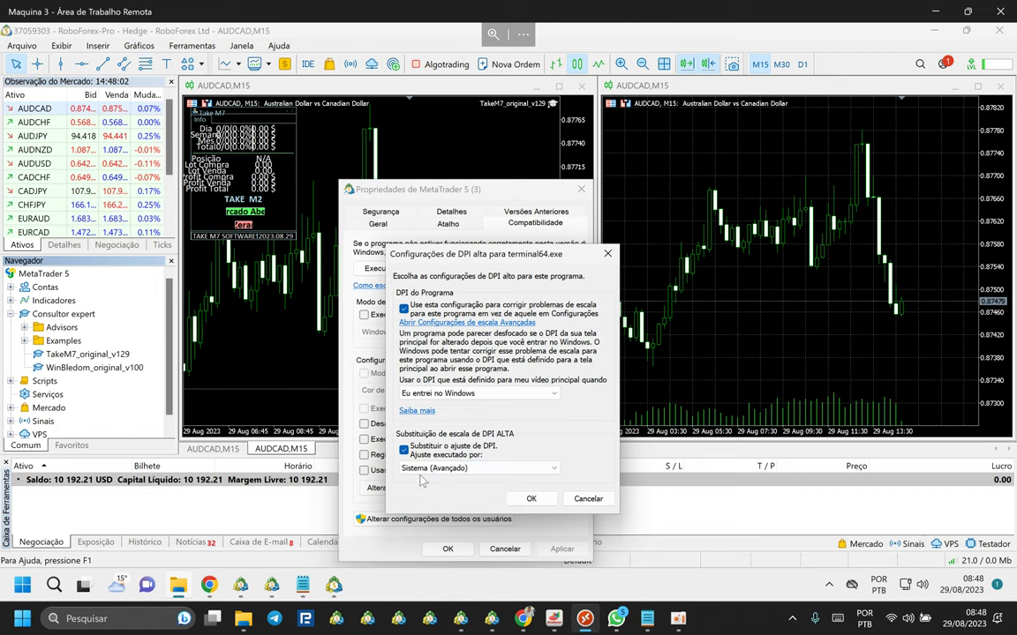
left_click(531, 499)
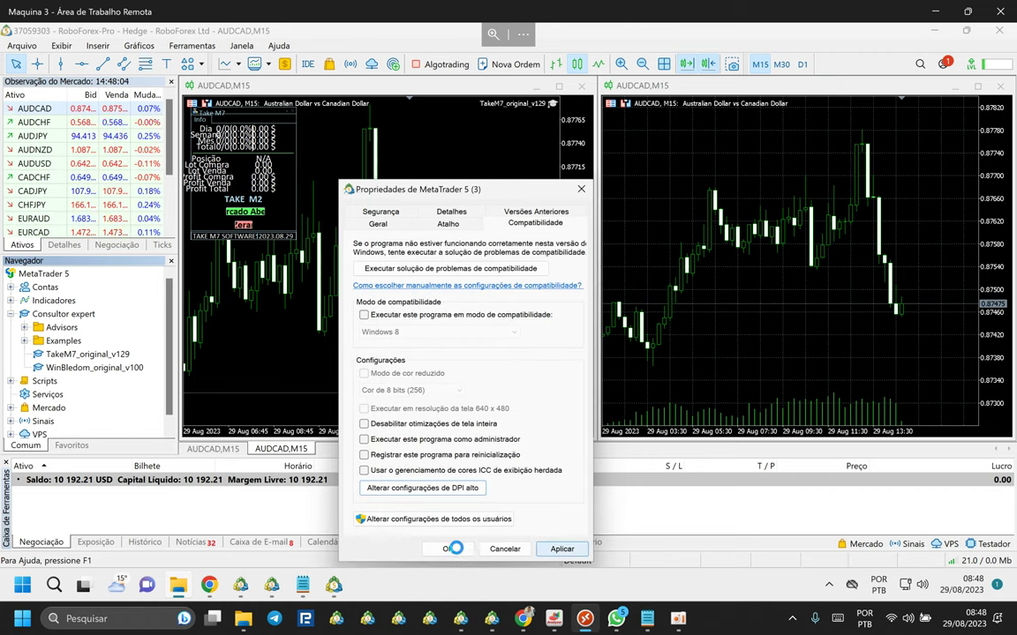
left_click(452, 548)
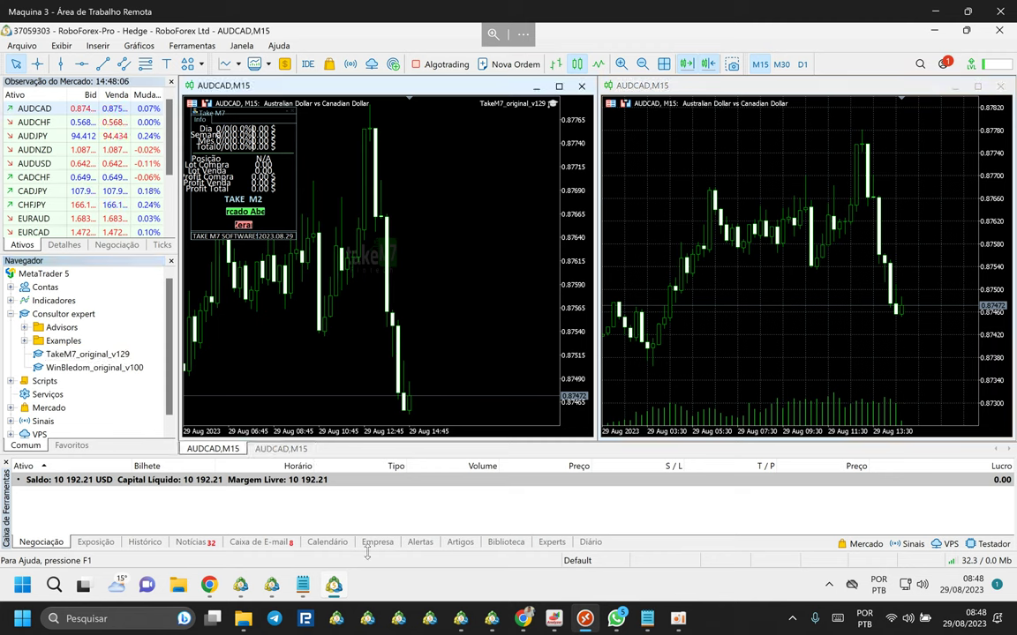
Relaunch the RoboForex MetaTrader 5 terminal from its taskbar icon.
right_click(334, 584)
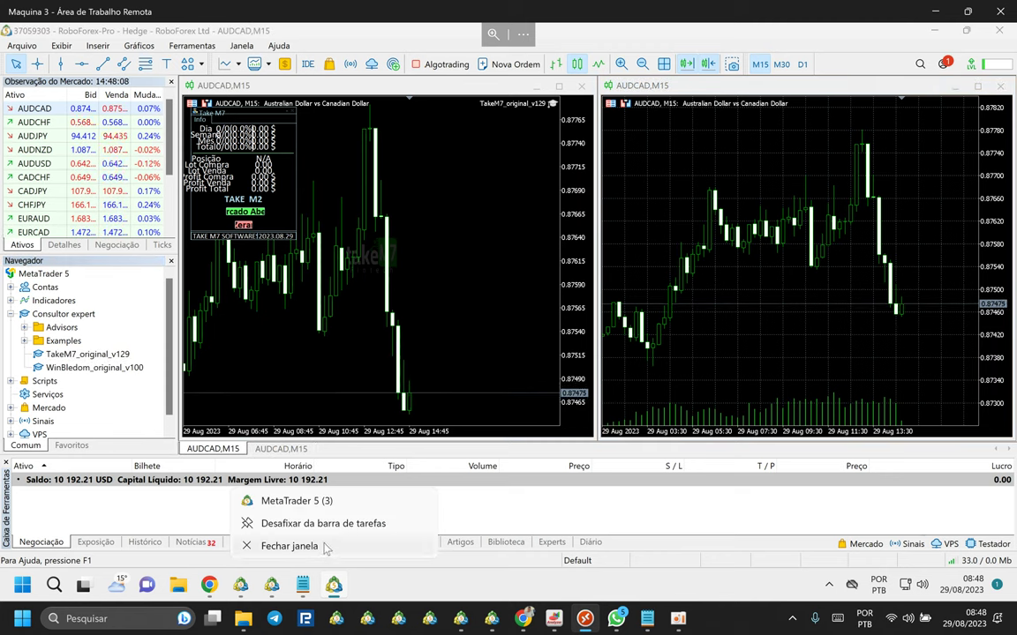
key("Escape")
mouse_move(338, 593)
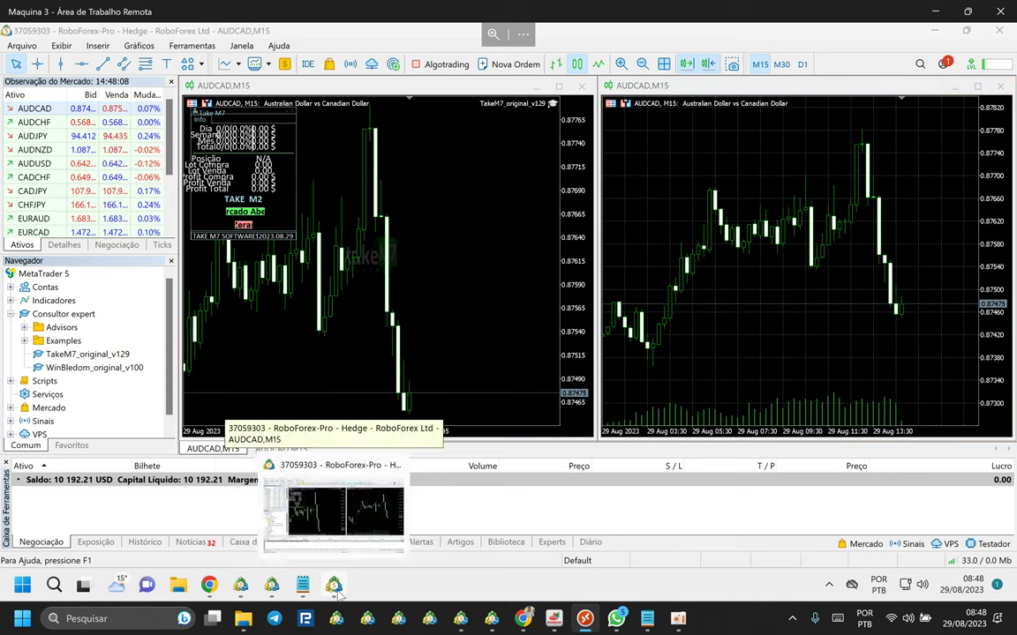
left_click(338, 594)
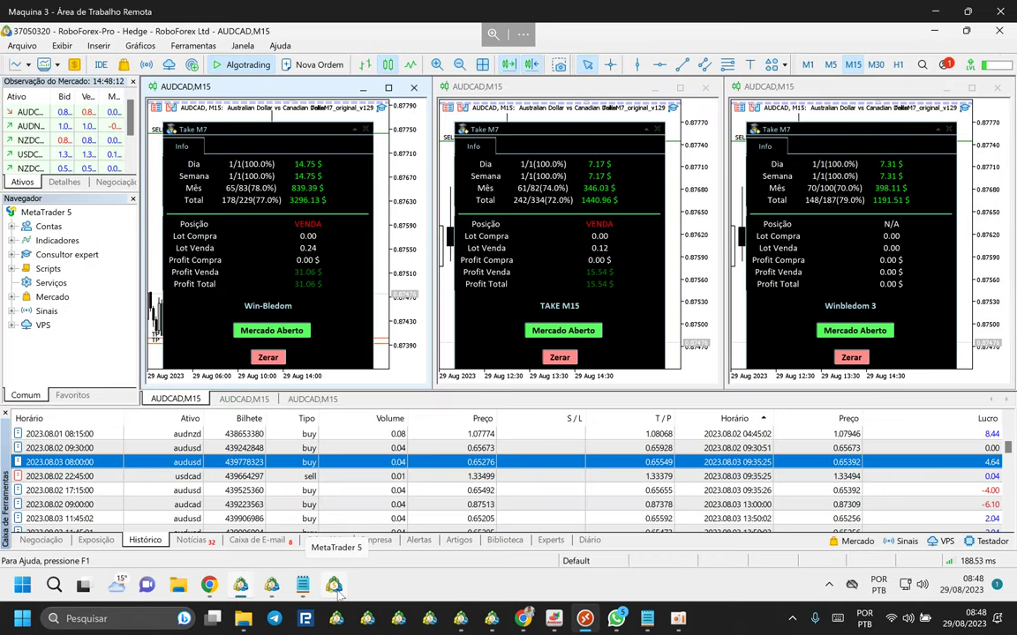
left_click(336, 593)
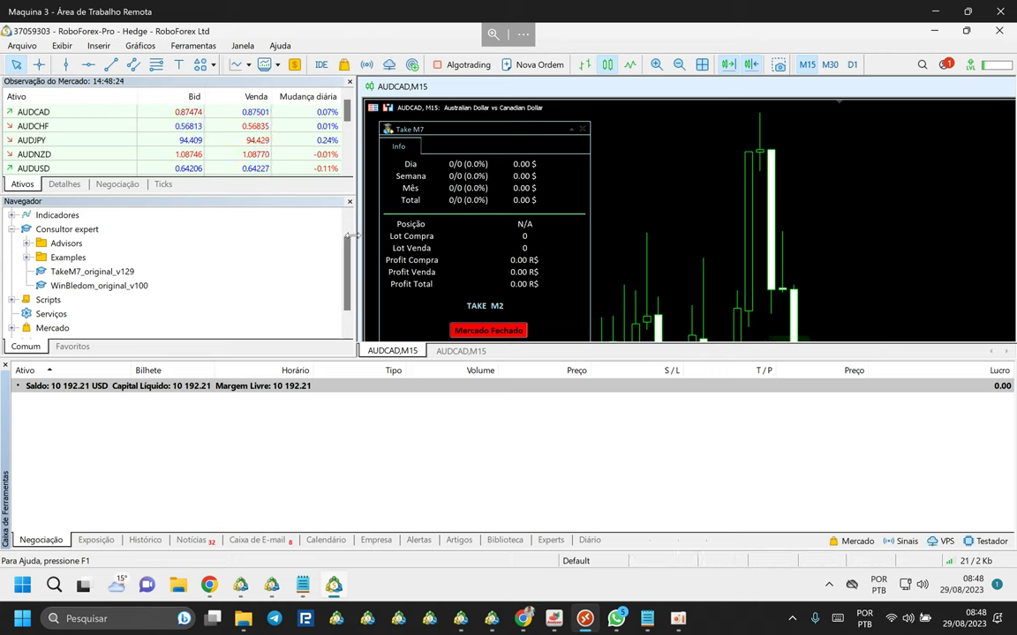
Resize the Market Watch, Navigator and trade panels and tile the two AUDCAD charts.
left_click_drag(351, 236, 324, 236)
mouse_move(196, 242)
left_mouse_down()
mouse_move(326, 205)
mouse_move(351, 225)
mouse_move(315, 204)
mouse_move(190, 240)
mouse_move(202, 244)
left_mouse_up()
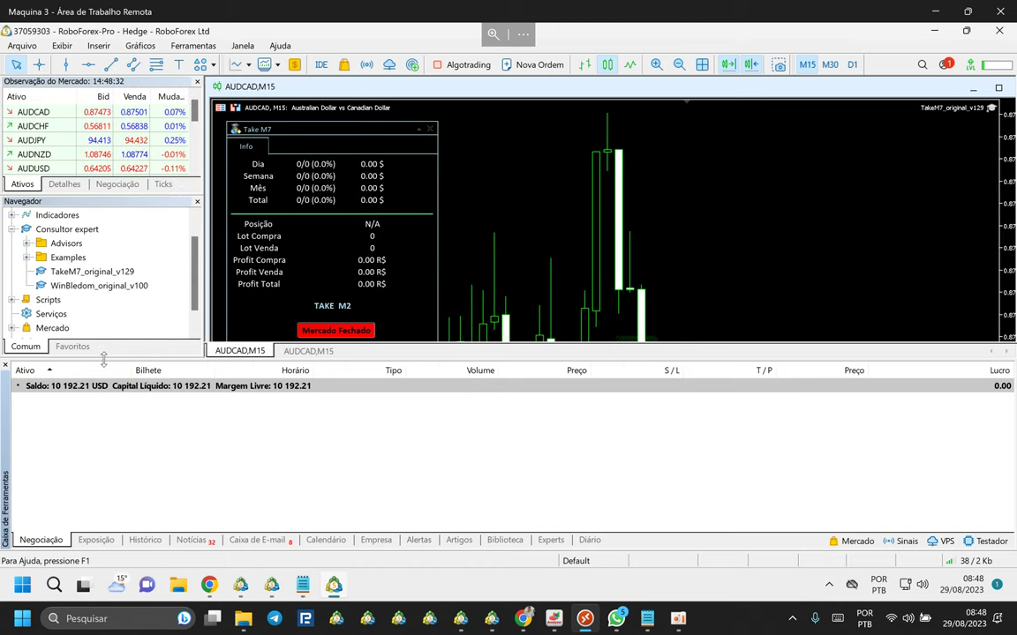
left_click_drag(103, 359, 120, 437)
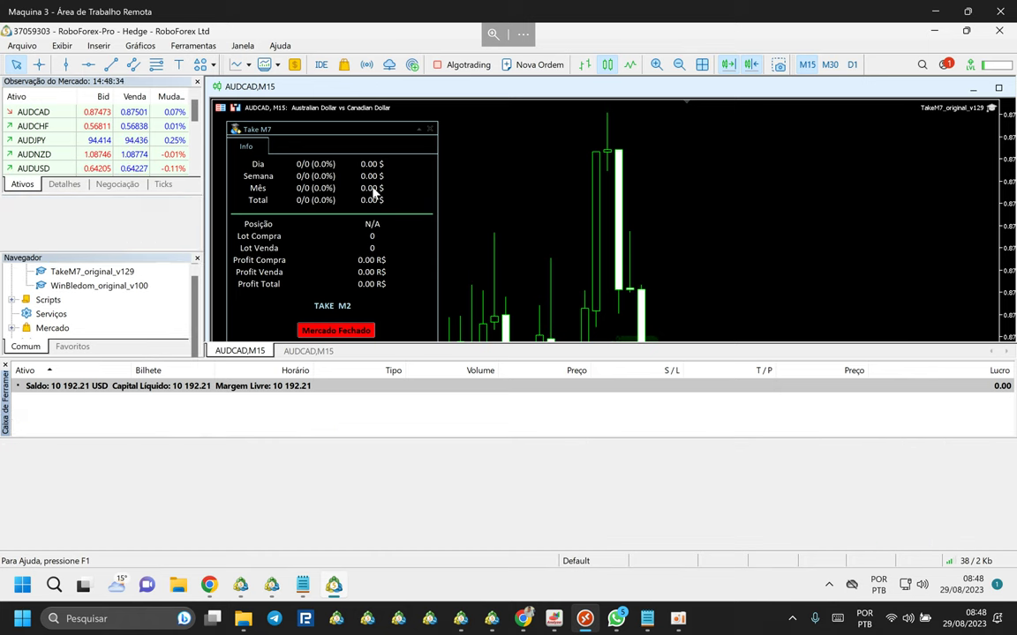
left_click(701, 65)
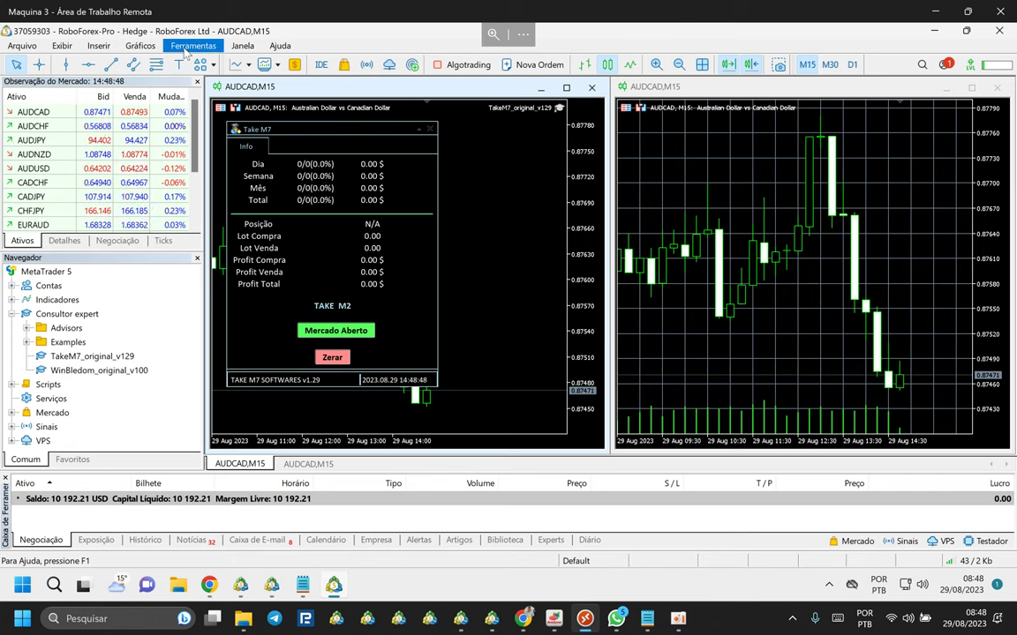
In Ferramentas > Opções, allow algorithmic trading on the Expert Advisors tab.
left_click(187, 49)
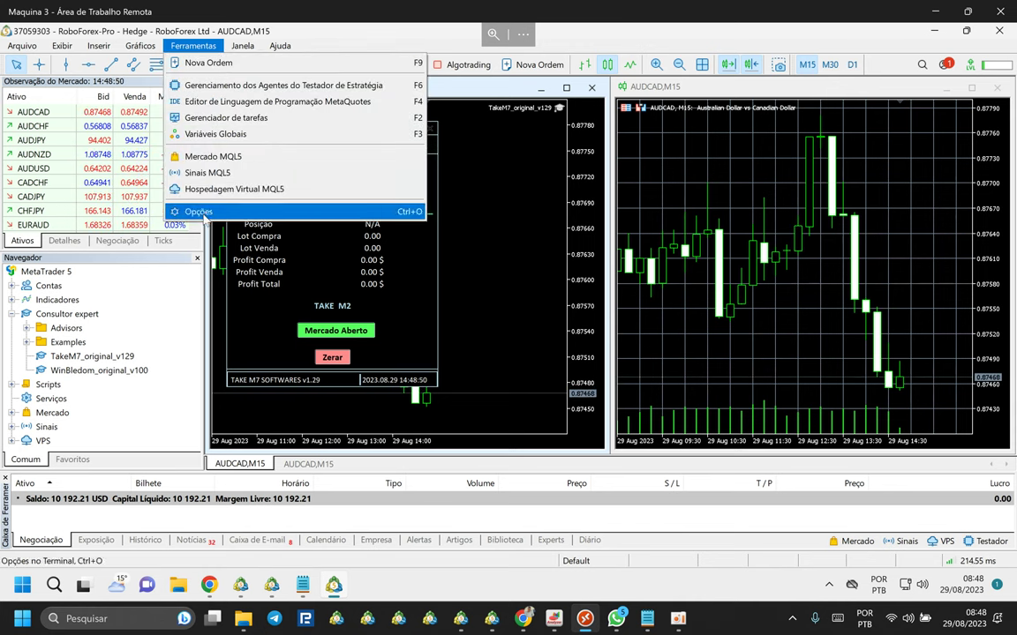
left_click(199, 212)
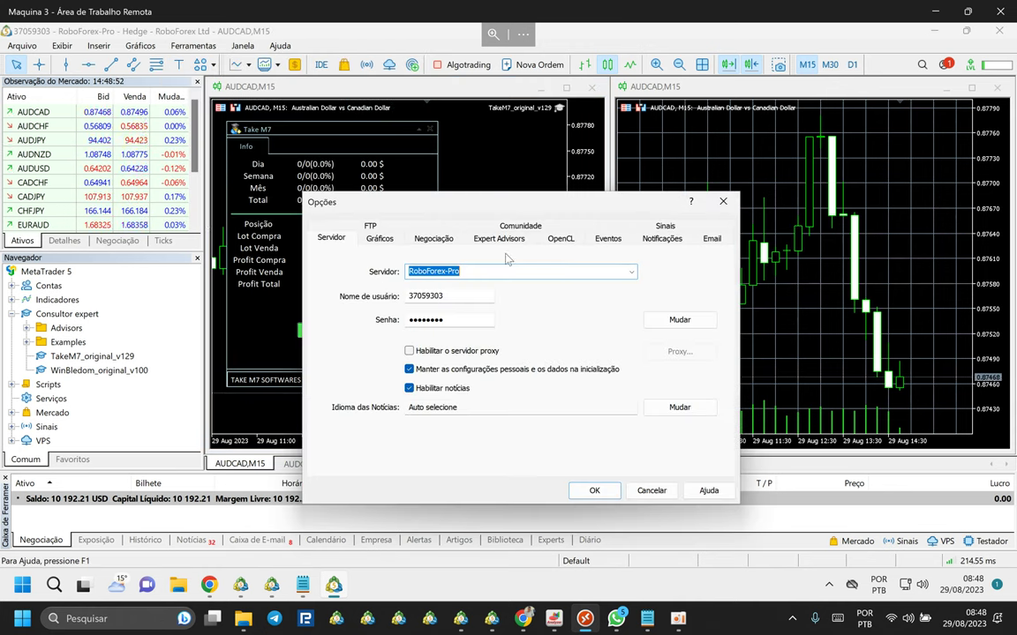
left_click(380, 240)
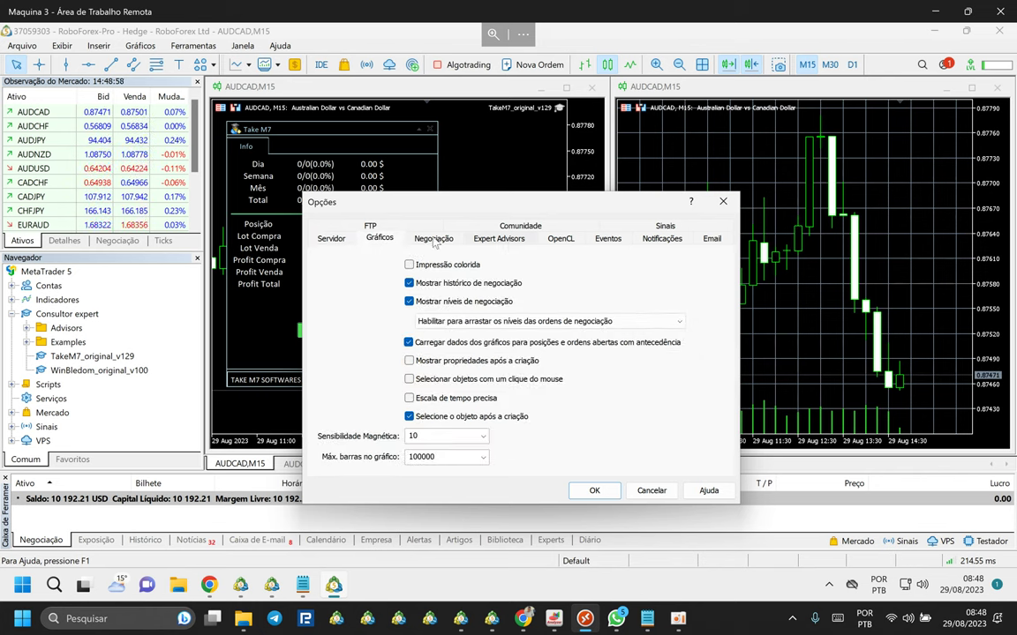
left_click(503, 240)
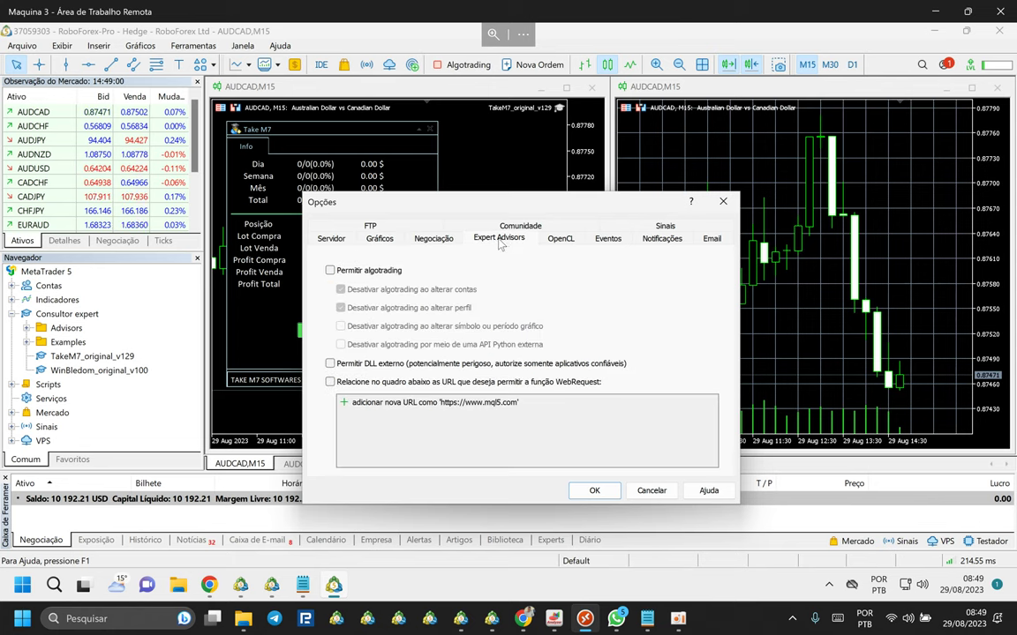
left_click(330, 271)
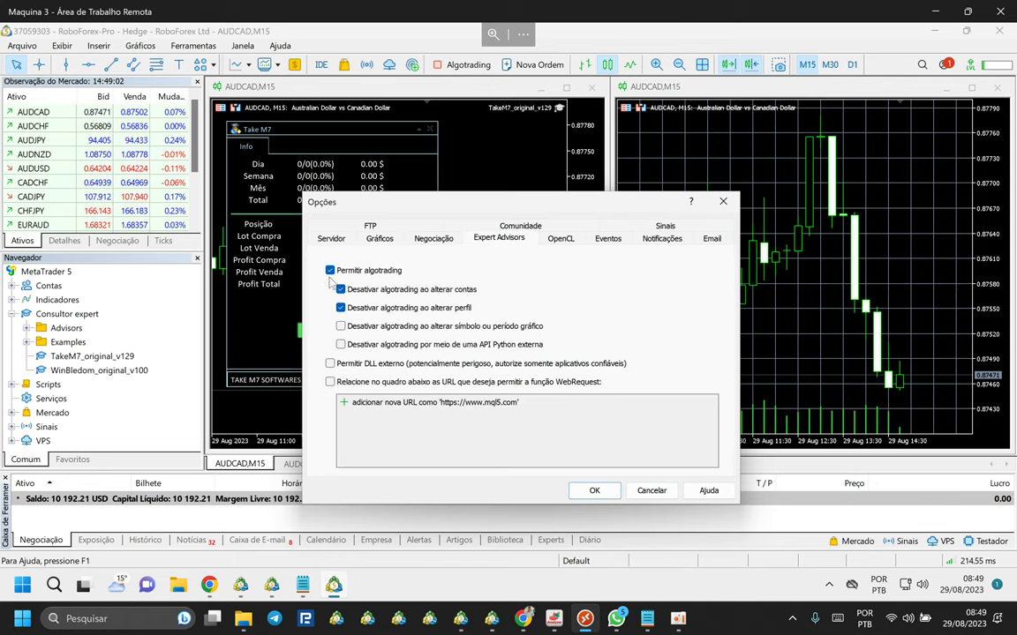
Enable WebRequest for listed URLs, select the add-URL row, and minimize the remote desktop.
left_click(330, 382)
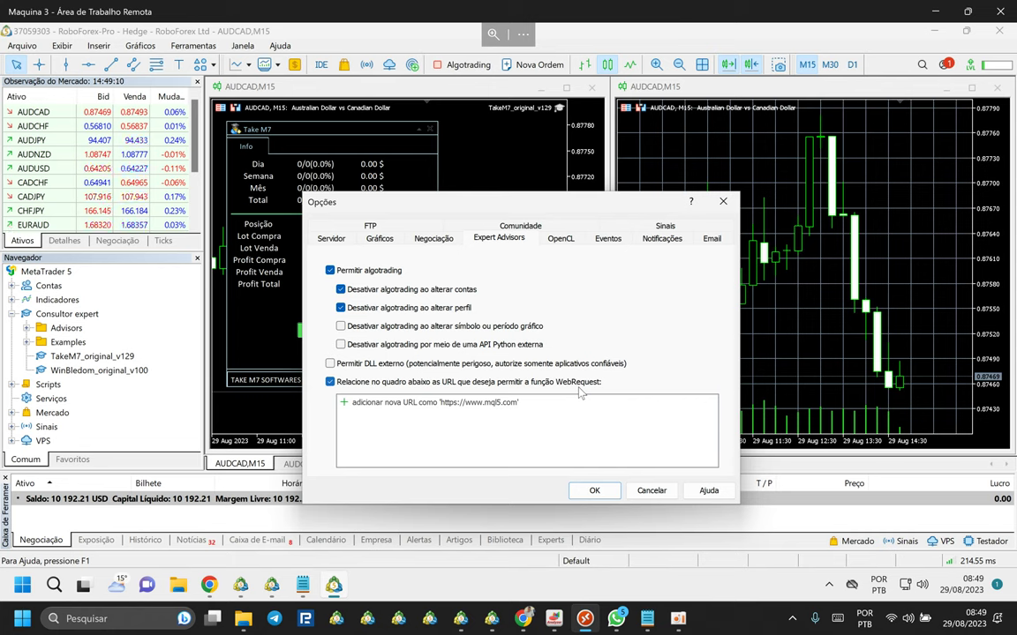
left_click(489, 404)
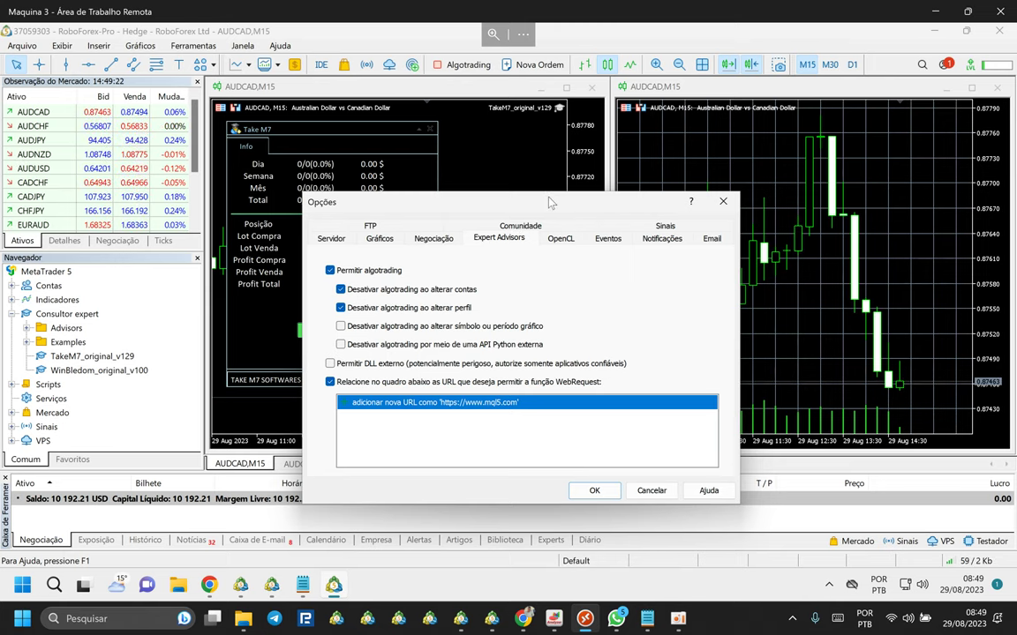
left_click_drag(574, 194, 611, 139)
left_click(585, 619)
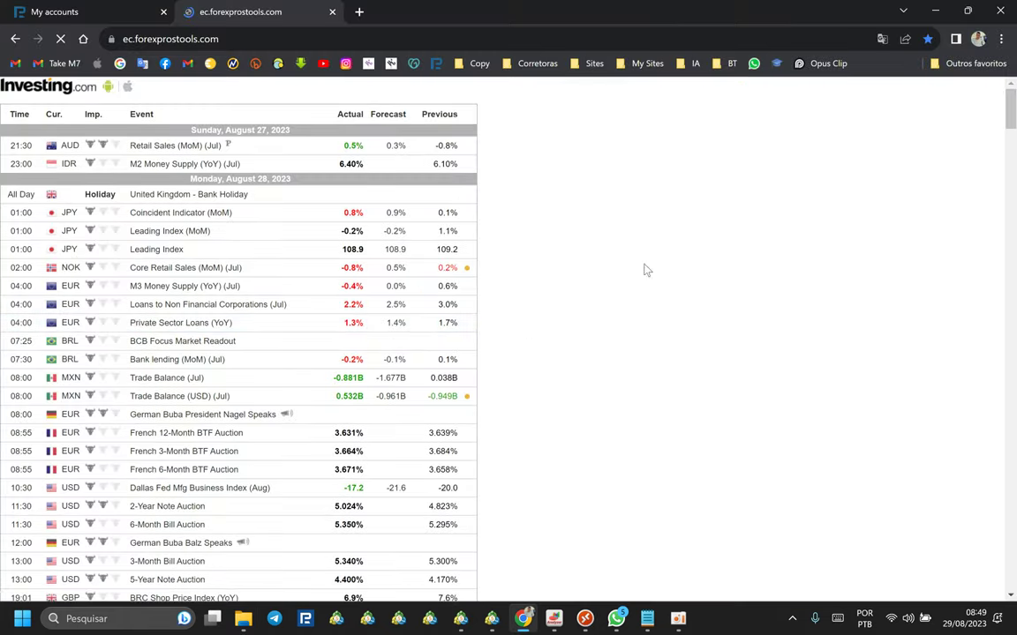
left_click(227, 44)
key("ctrl+c")
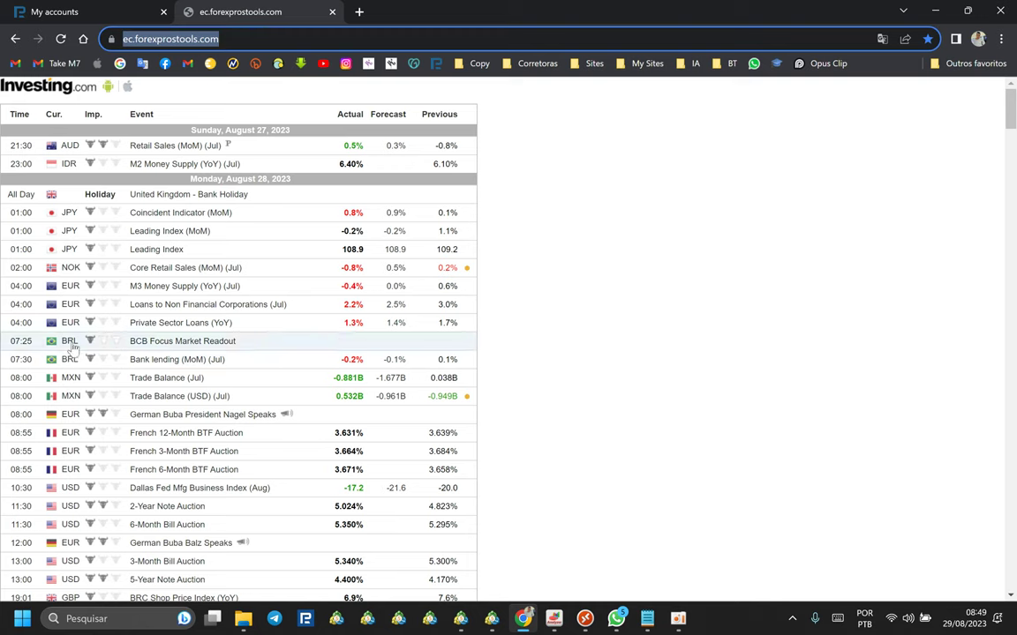
scroll(97, 335, "down", 5)
scroll(89, 276, "up", 2)
scroll(88, 275, "up", 2)
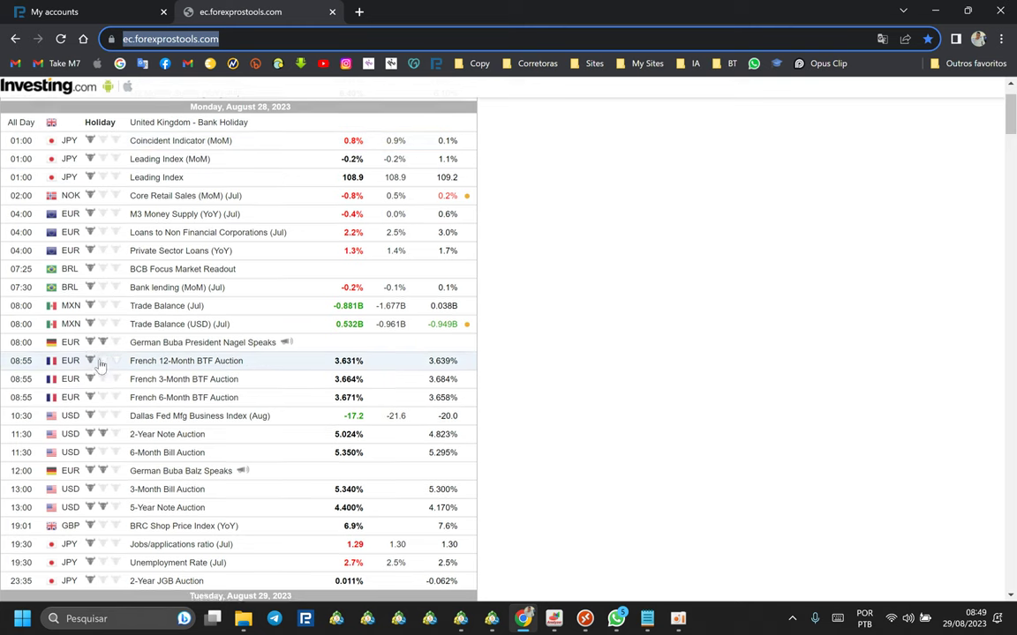
scroll(101, 367, "down", 3)
scroll(102, 380, "down", 3)
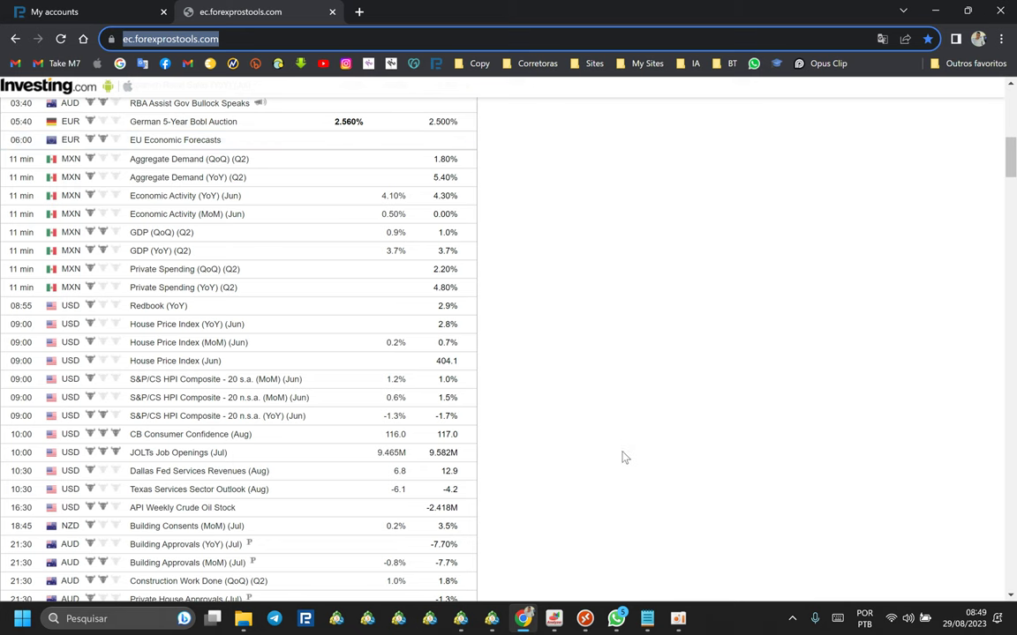
key("alt+Tab")
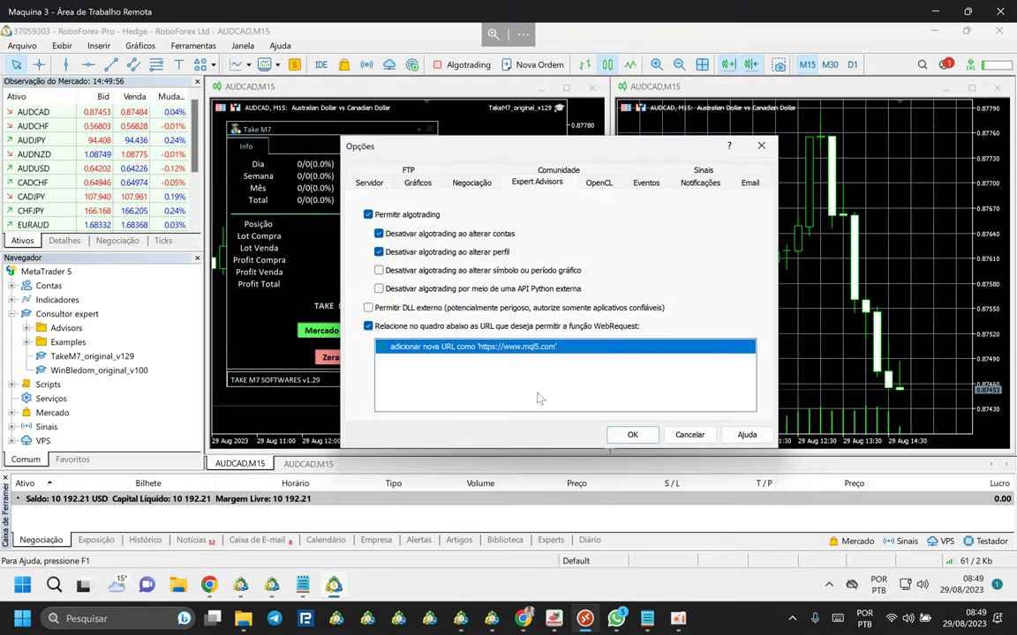
left_click(474, 347)
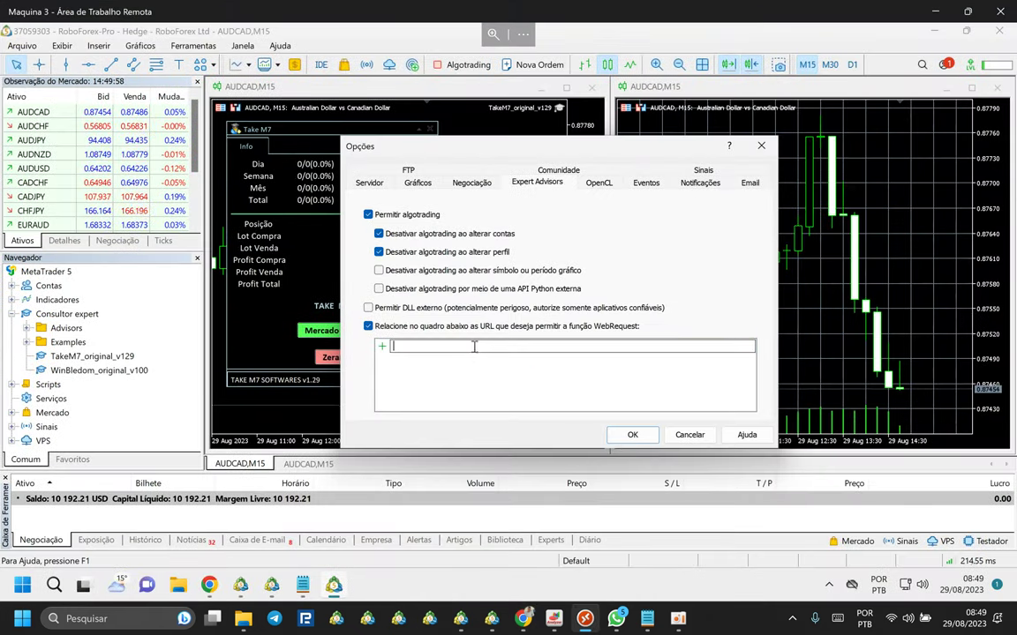
key("ctrl+v")
key("Return")
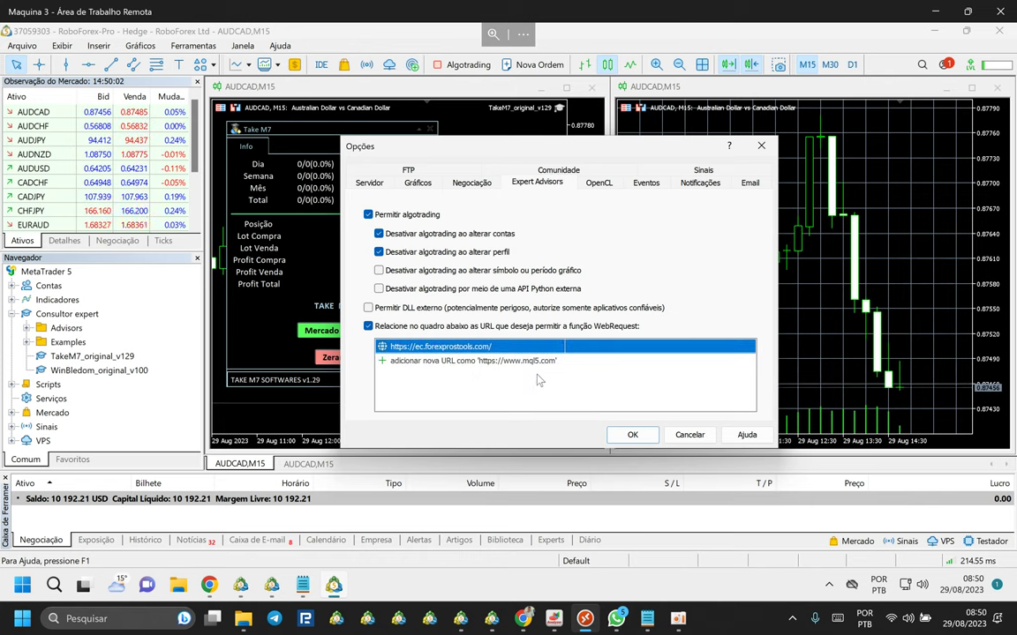
left_click(632, 434)
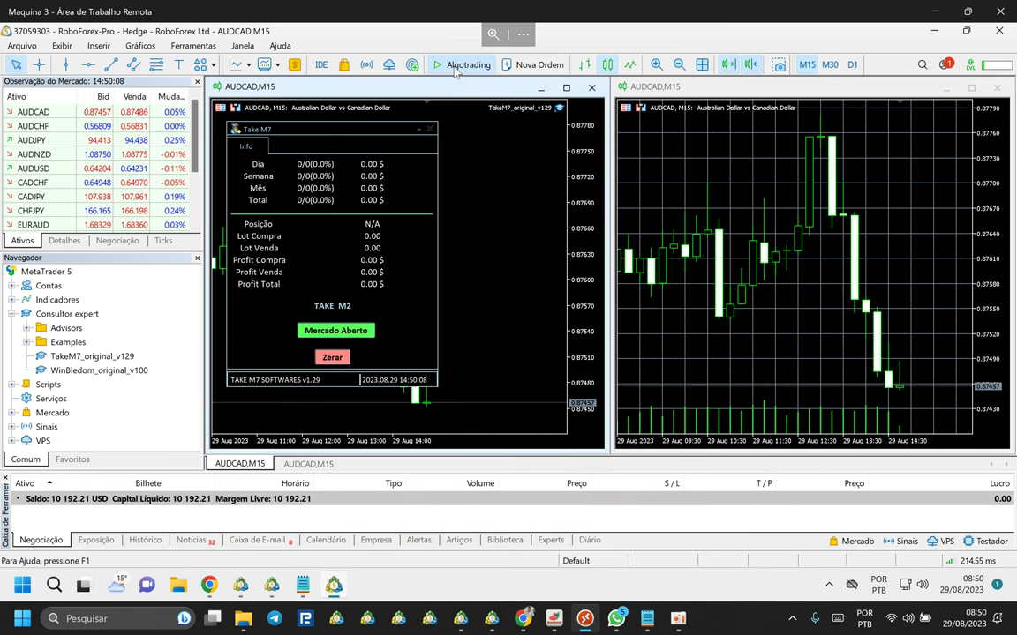
Shift and zoom out both AUDCAD charts and hide the right chart's grid.
mouse_move(429, 103)
left_mouse_down()
mouse_move(509, 119)
mouse_move(522, 147)
left_mouse_up()
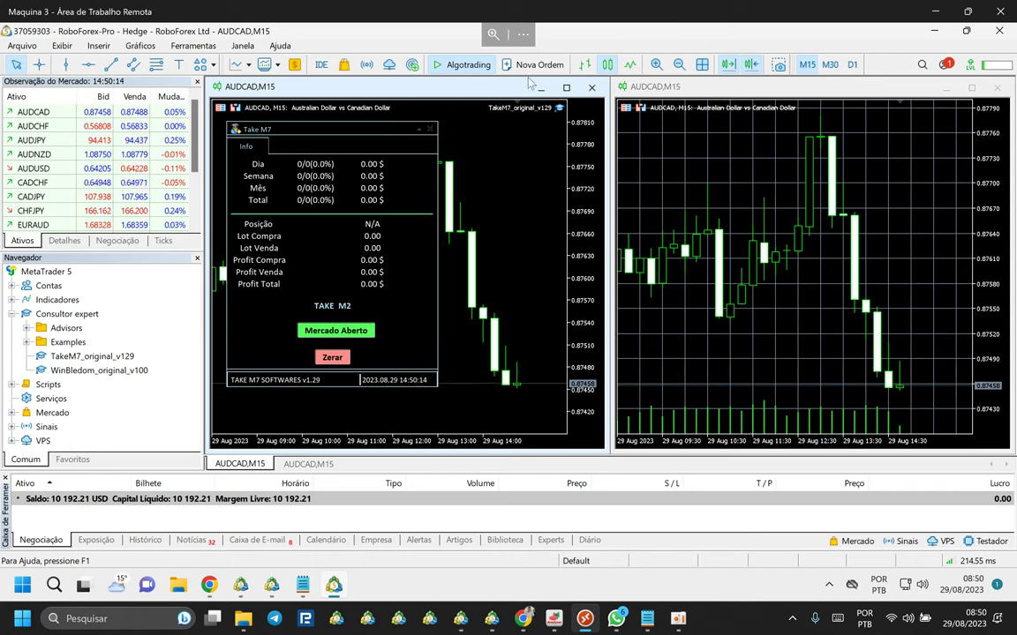
left_click(681, 67)
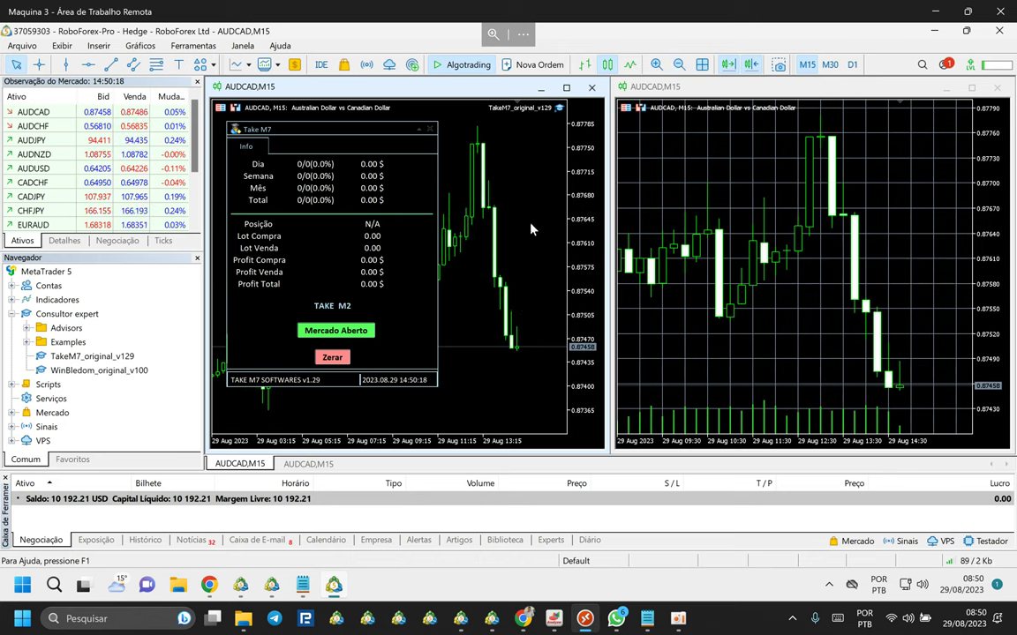
left_click(669, 228)
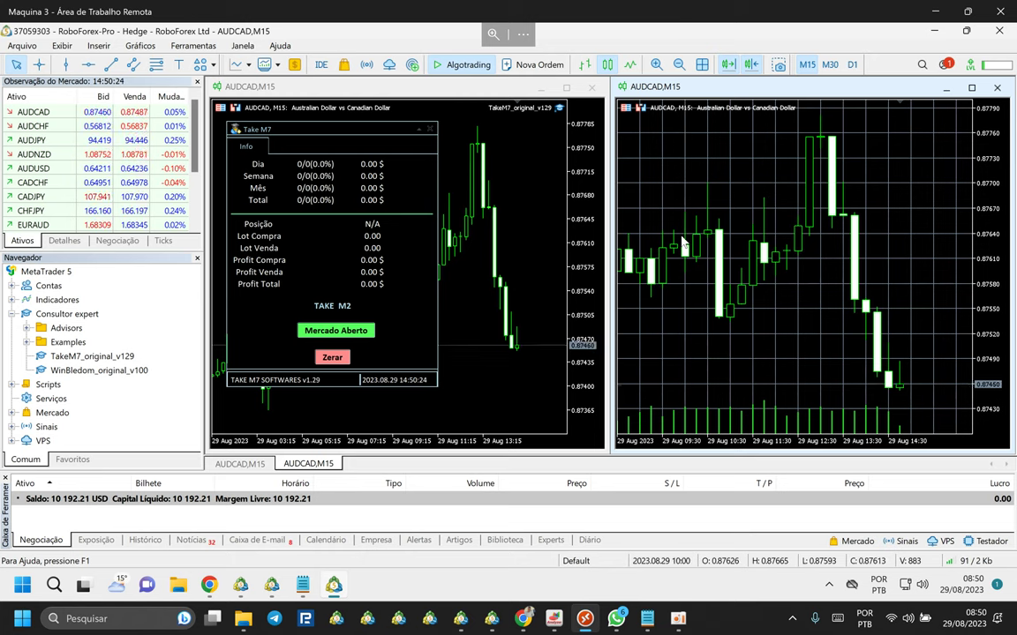
key("ctrl+g")
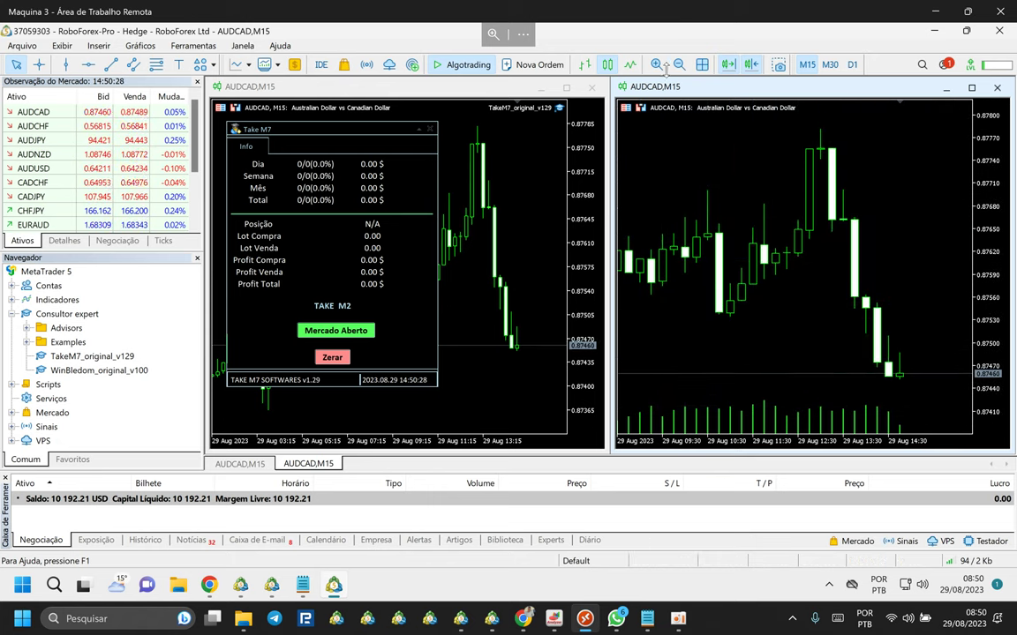
key("minus")
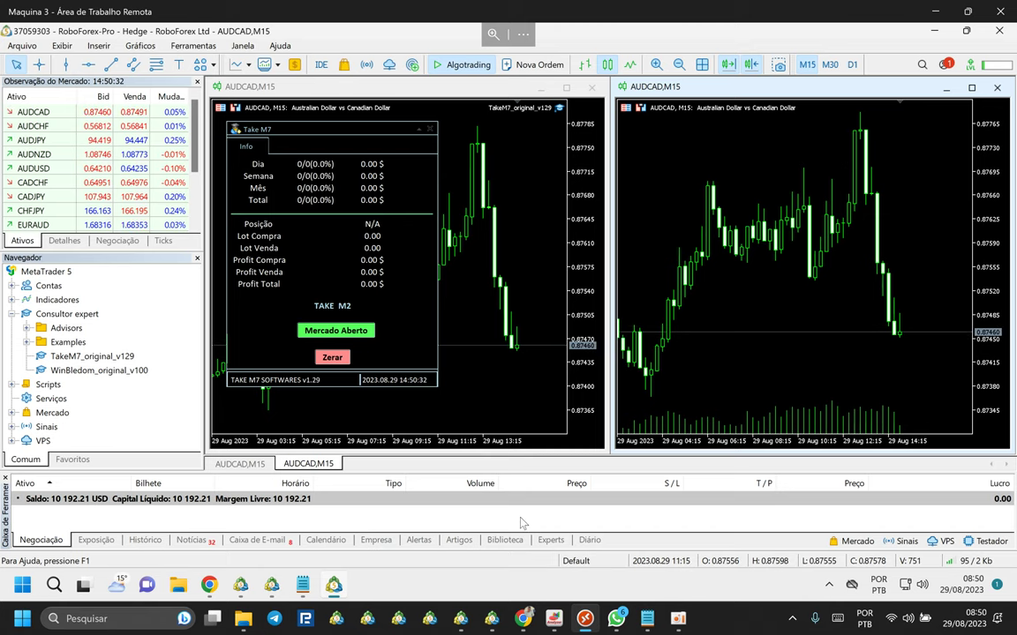
In the other terminal, maximize the first AUDCAD chart and enlarge the chart area.
left_click(269, 587)
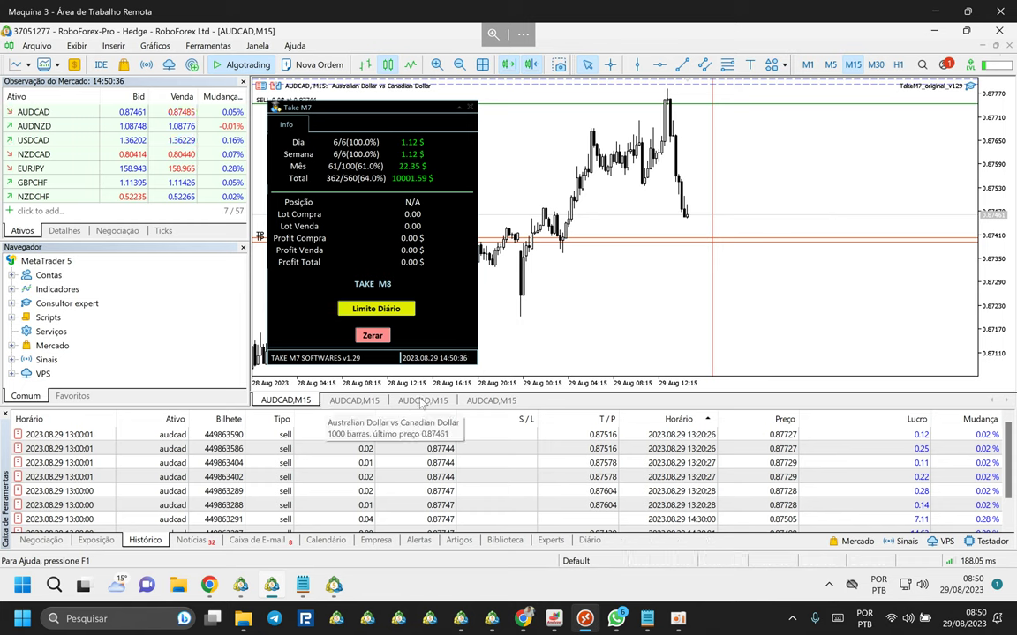
left_click(484, 67)
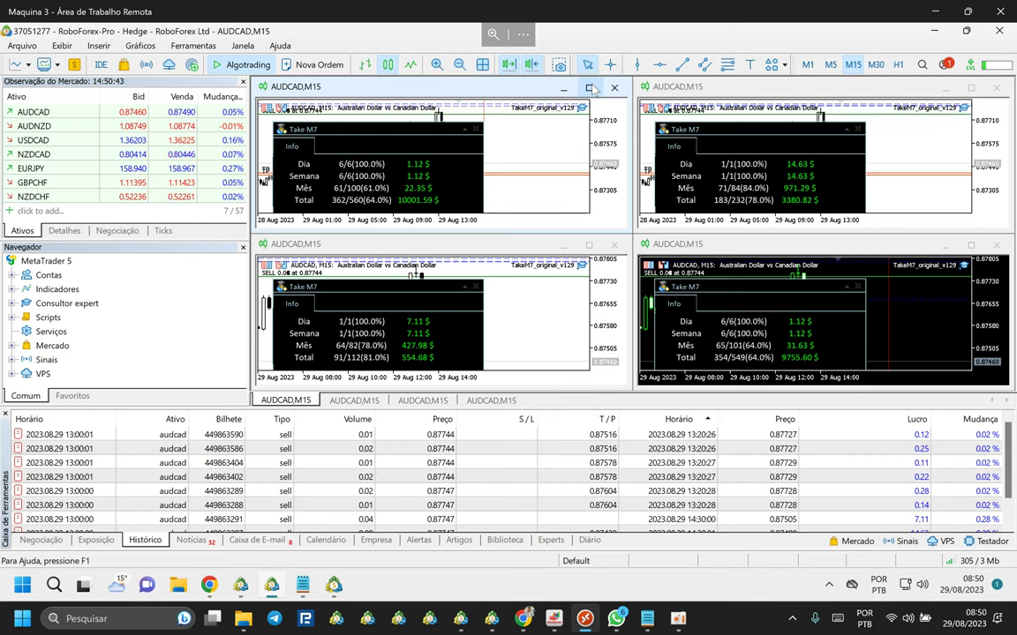
double_click(533, 86)
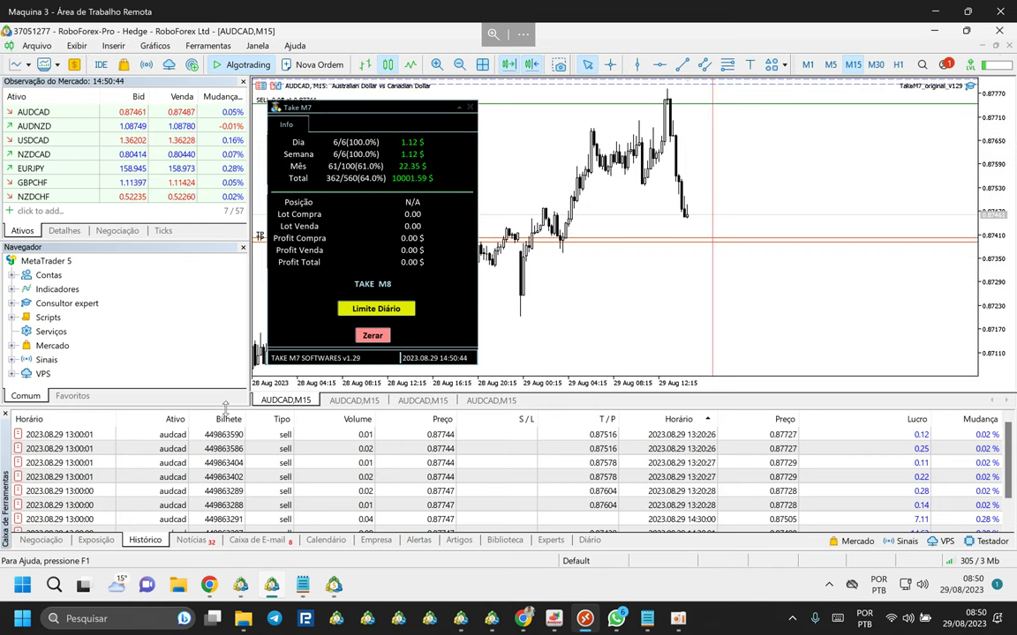
left_click_drag(231, 481, 231, 454)
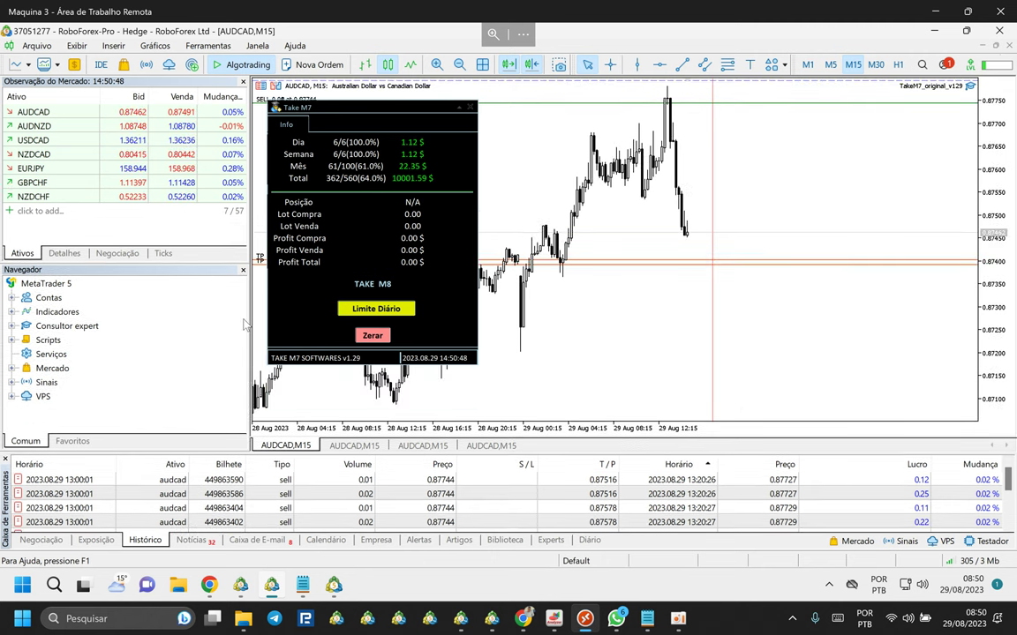
left_click_drag(248, 316, 150, 334)
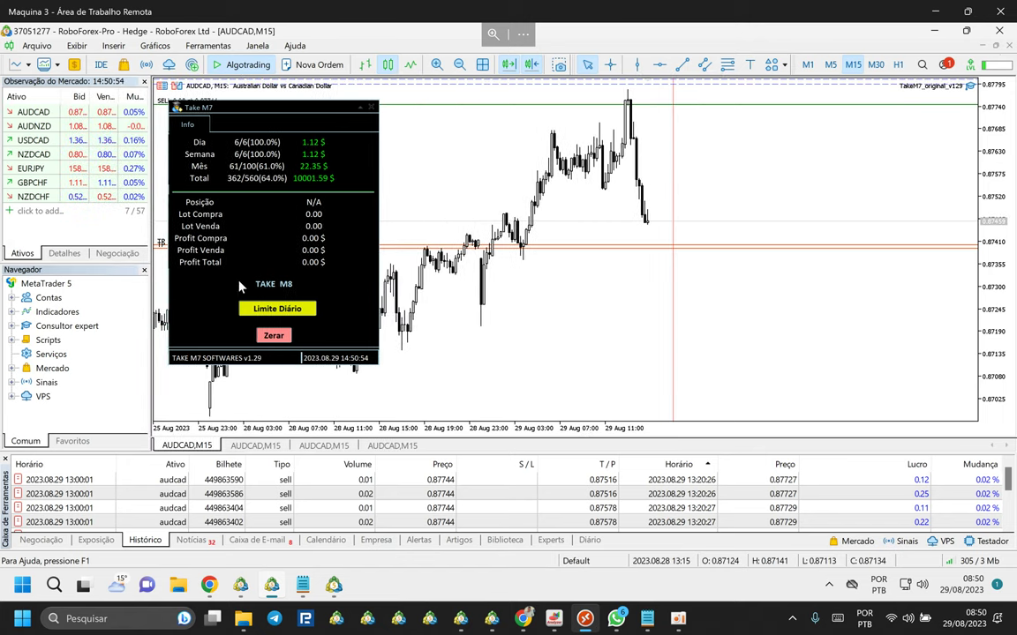
View the second, third and fourth AUDCAD,M15 chart tabs in turn.
left_click(255, 445)
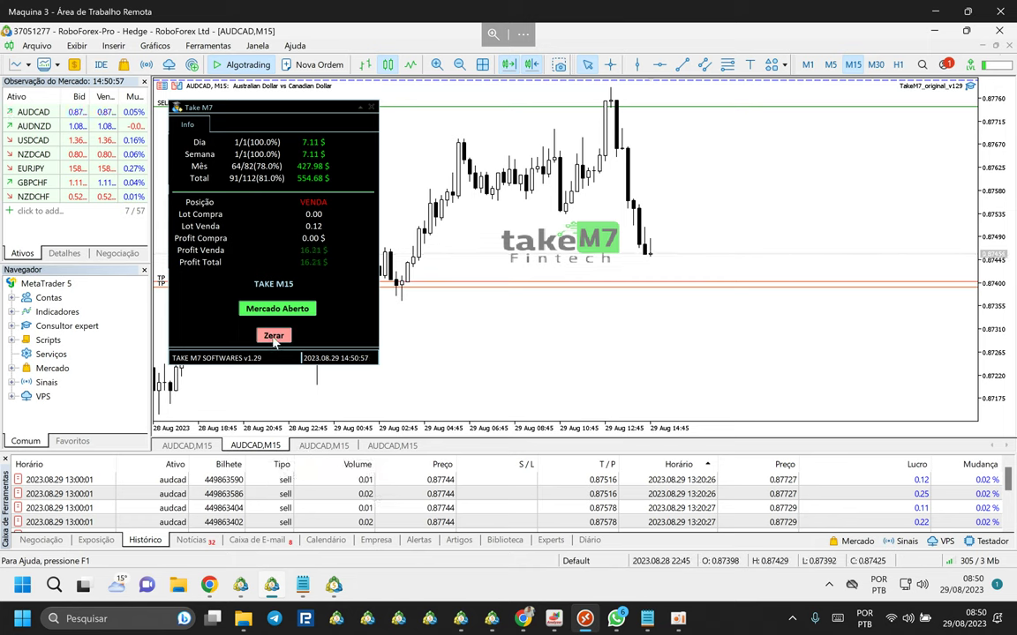
left_click(312, 446)
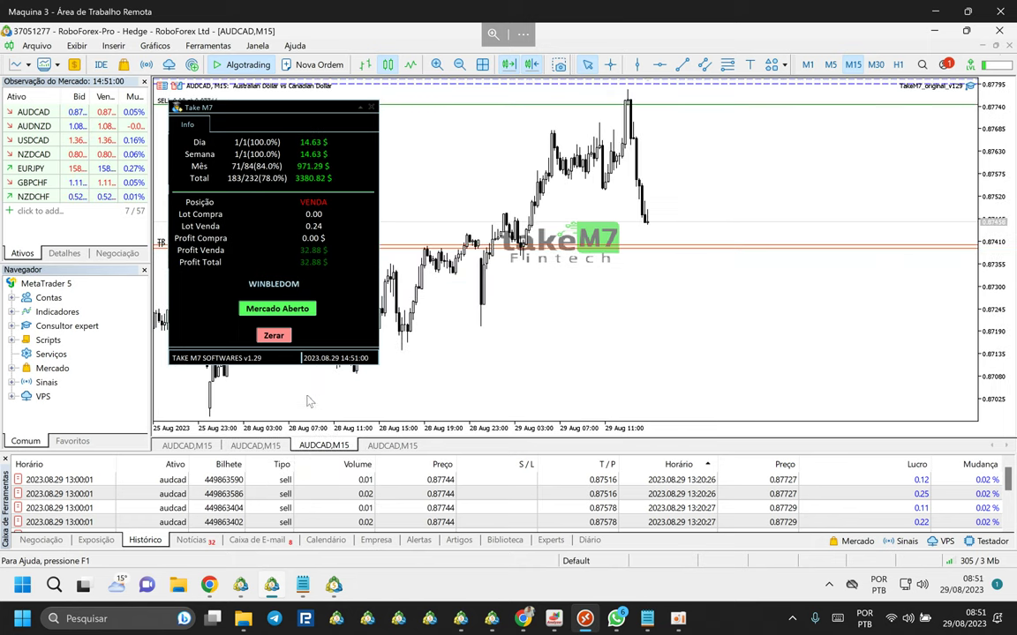
left_click(376, 447)
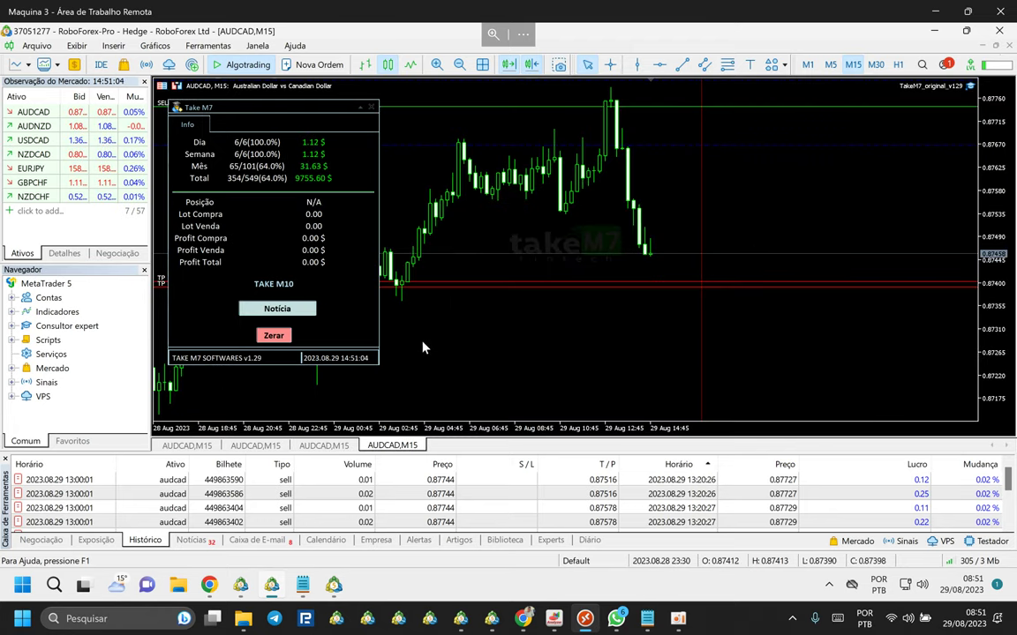
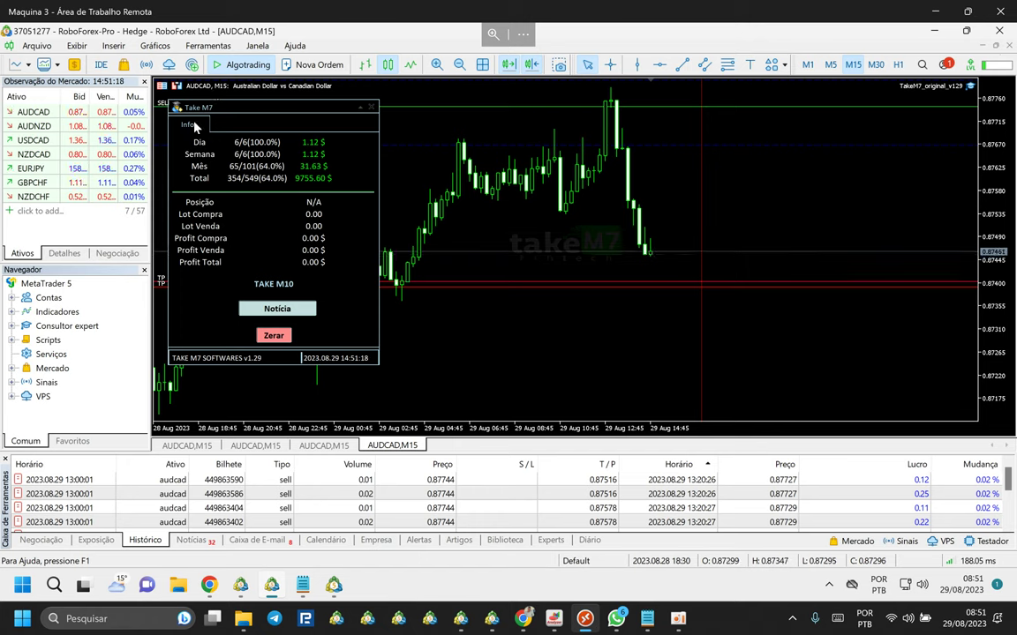
Drag WinBledom_original_v100 from the Navigator onto the right AUDCAD M15 chart.
left_click(935, 32)
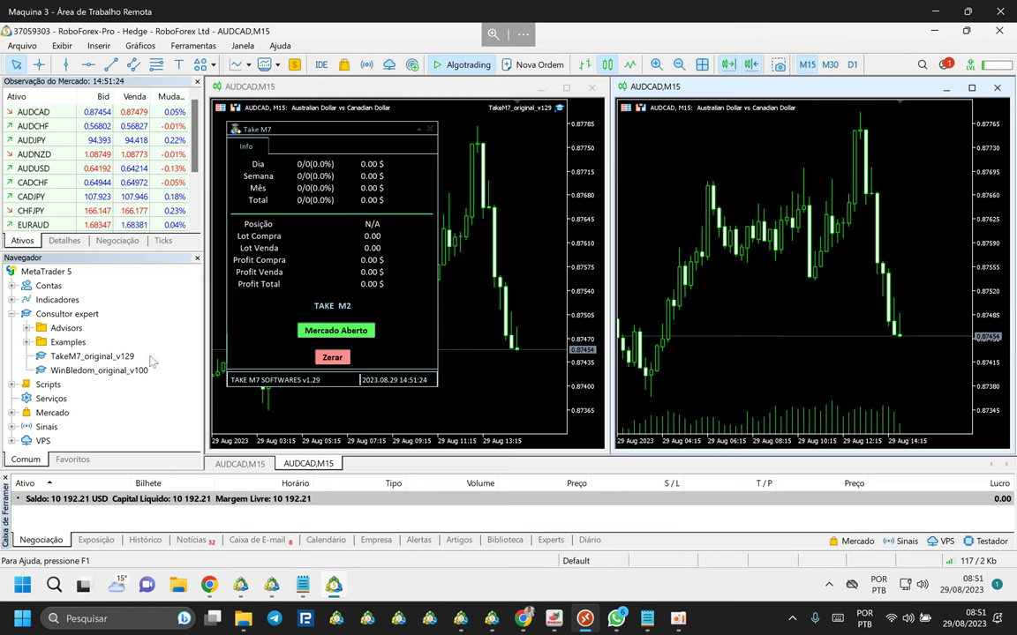
left_click(88, 371)
left_click_drag(315, 362, 722, 221)
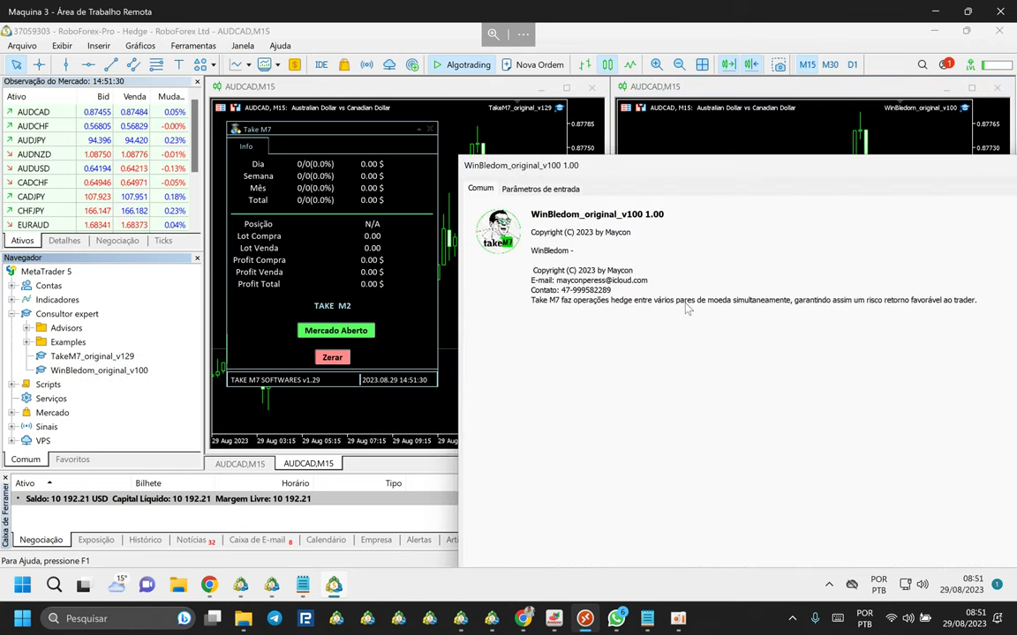
Move the expert's properties dialog aside and show its input parameters.
left_click_drag(616, 174, 317, 83)
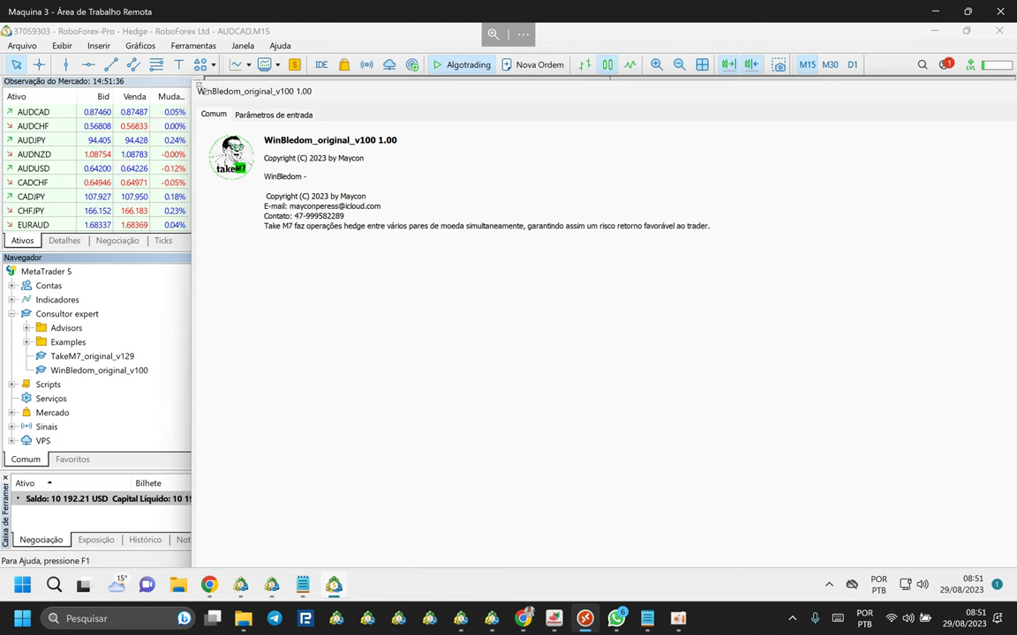
left_click_drag(276, 133, 320, 81)
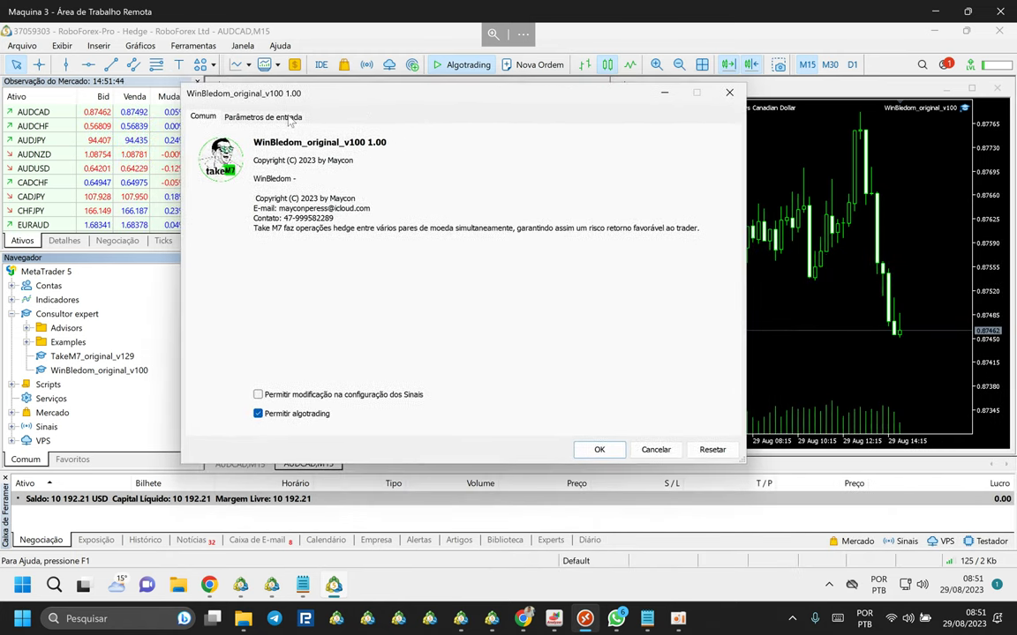
left_click(256, 115)
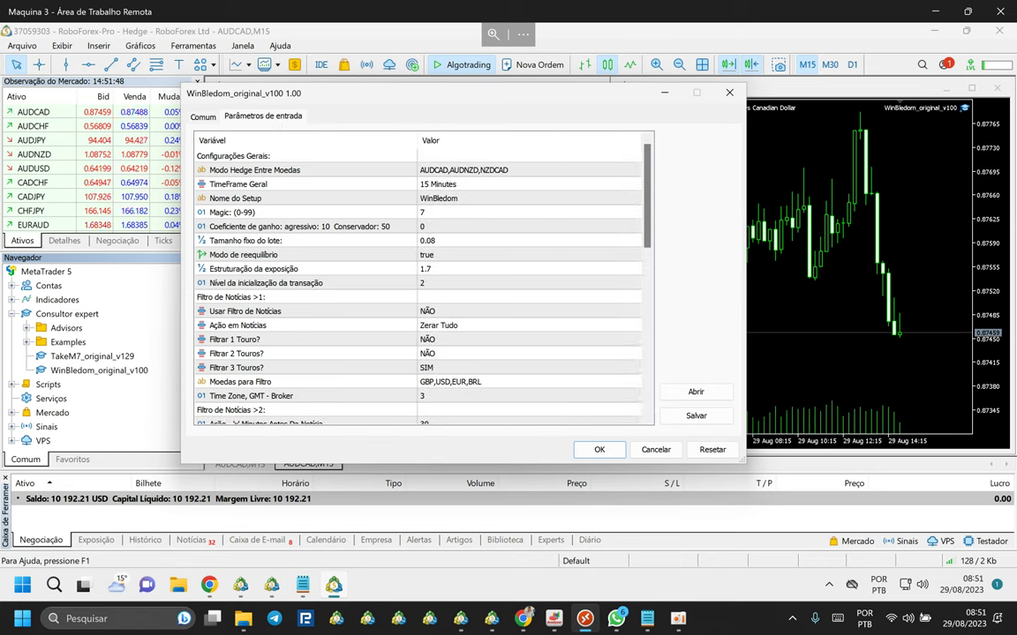
left_click(596, 626)
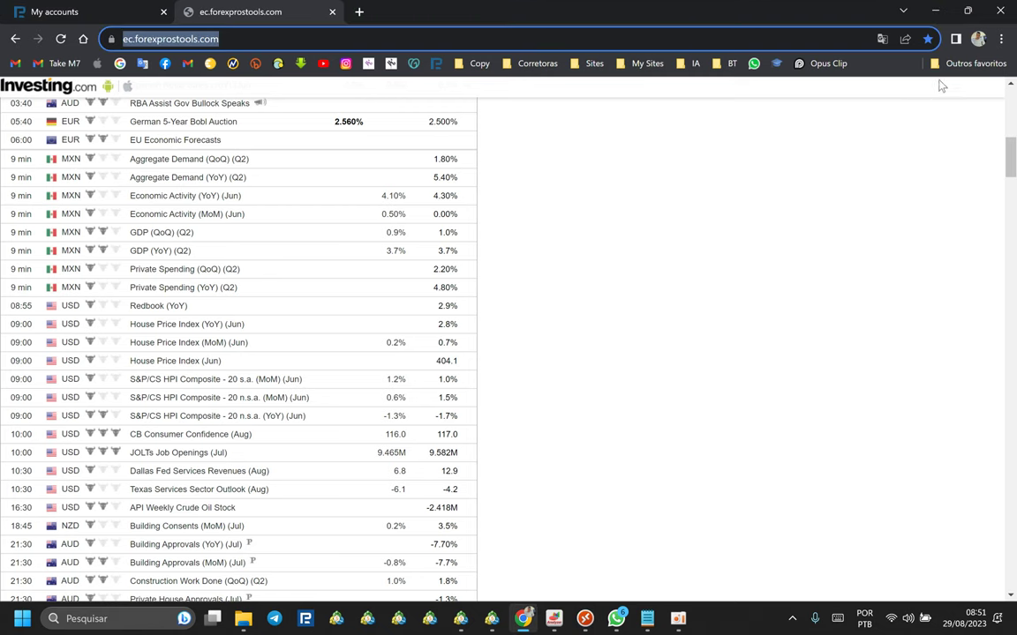
Browse to WinBledom > Setup > Winbledom and look over its images and WinBledom.set.
left_click(936, 14)
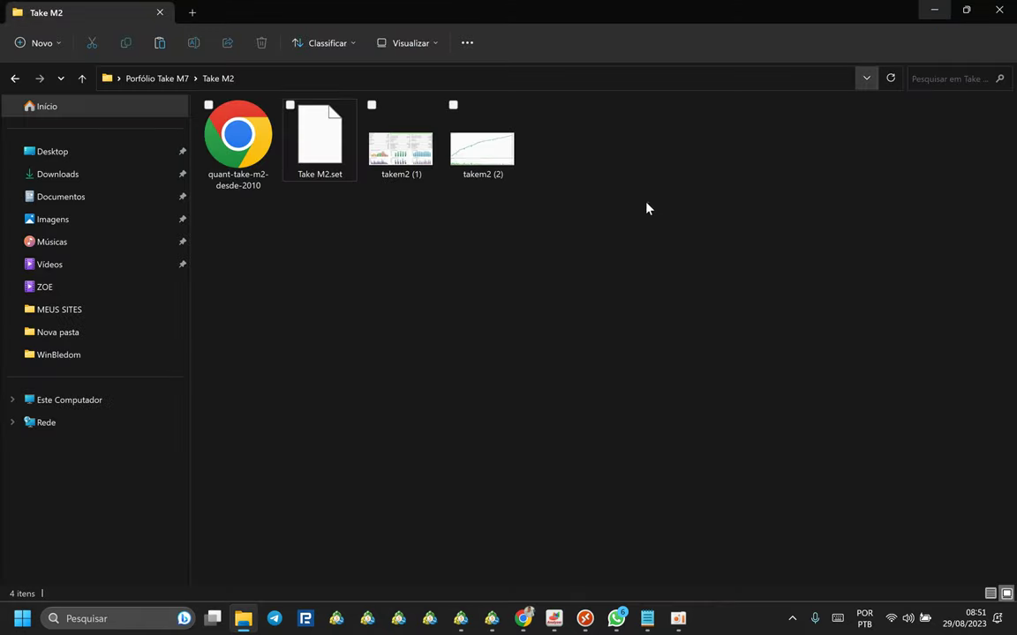
left_click(934, 9)
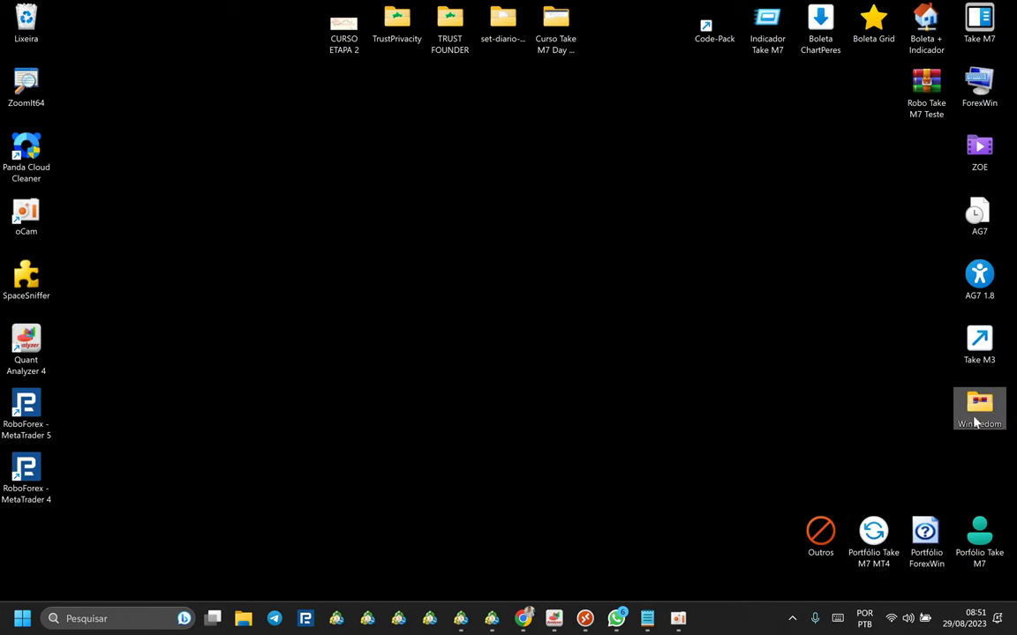
double_click(978, 408)
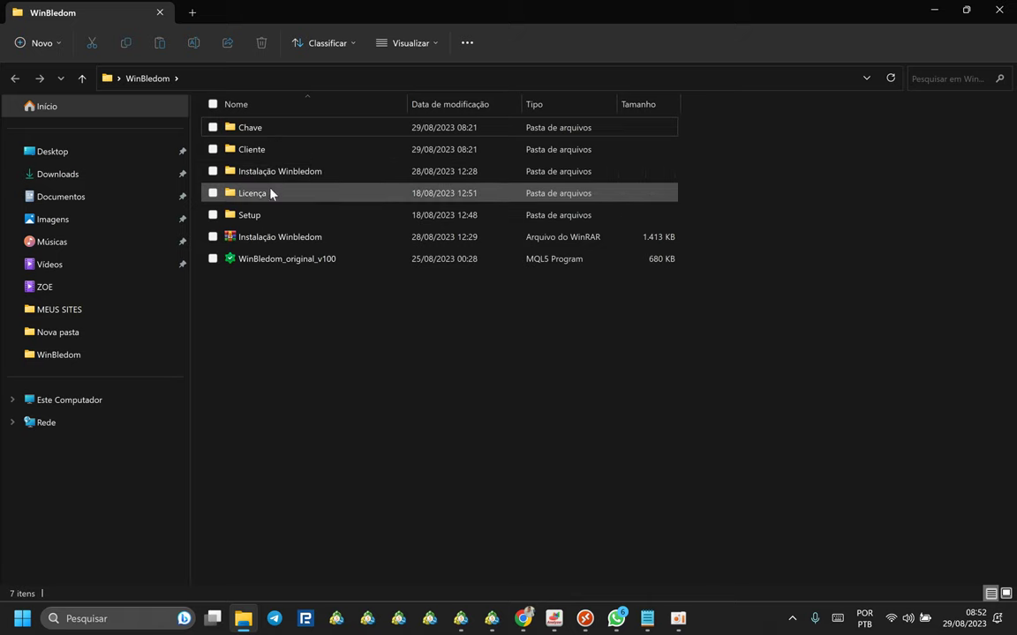
double_click(264, 215)
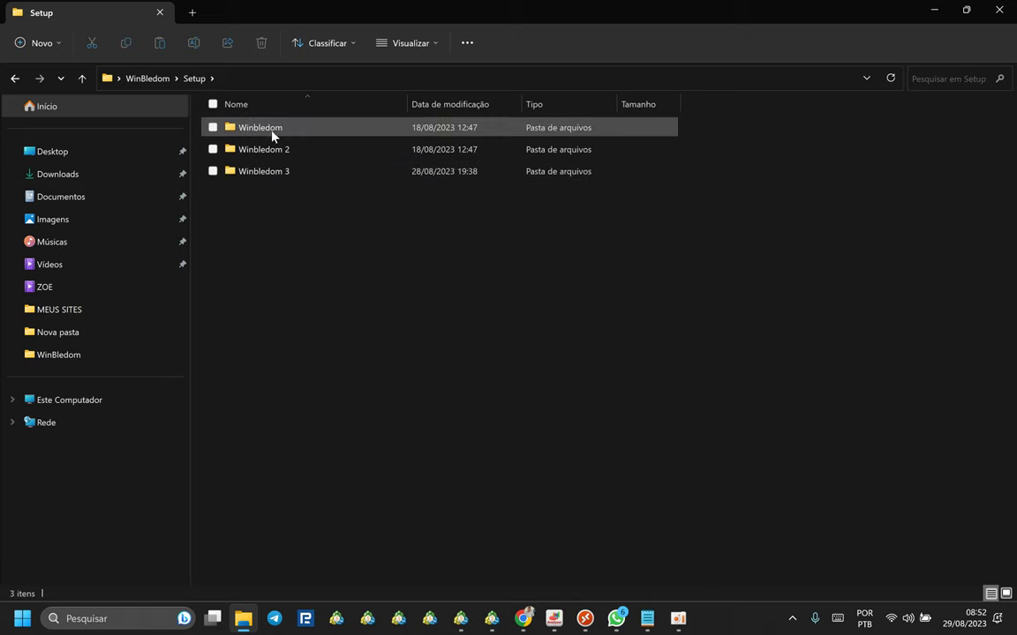
double_click(272, 131)
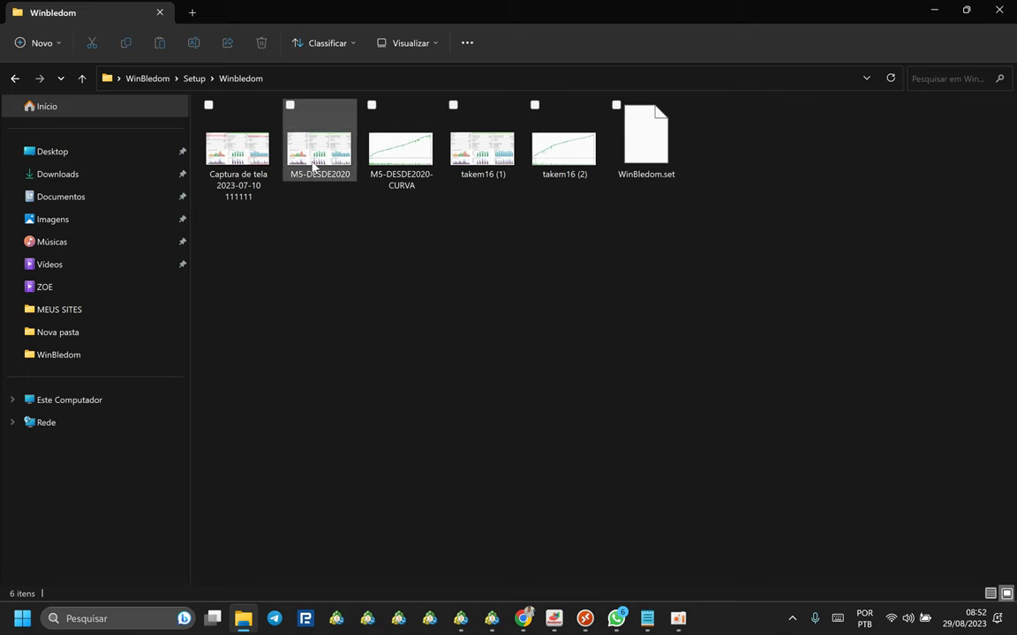
left_click(304, 181)
left_click(385, 147)
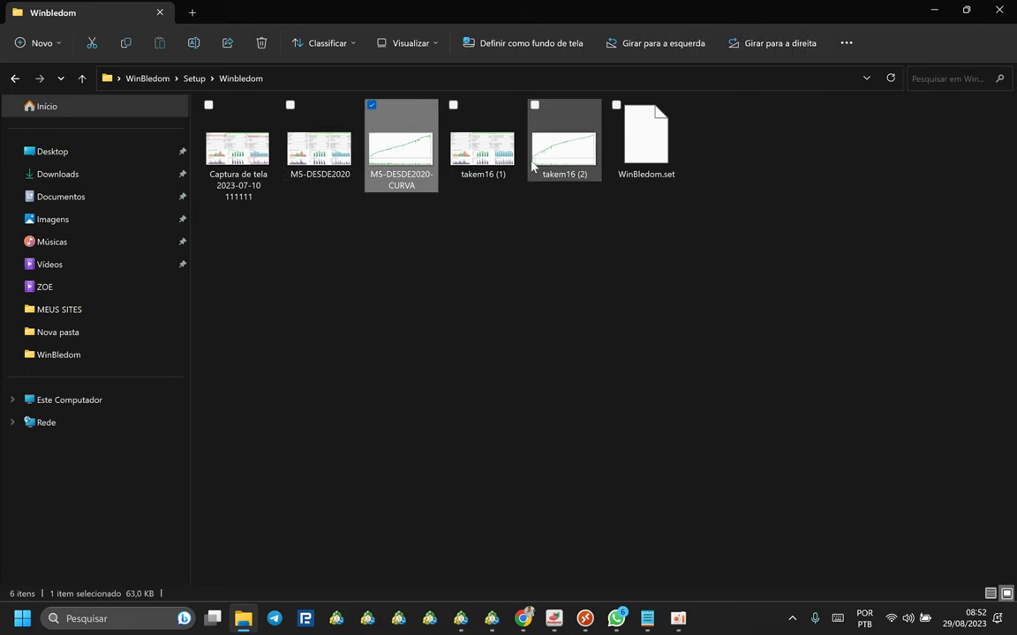
left_click(646, 141)
left_click(362, 207)
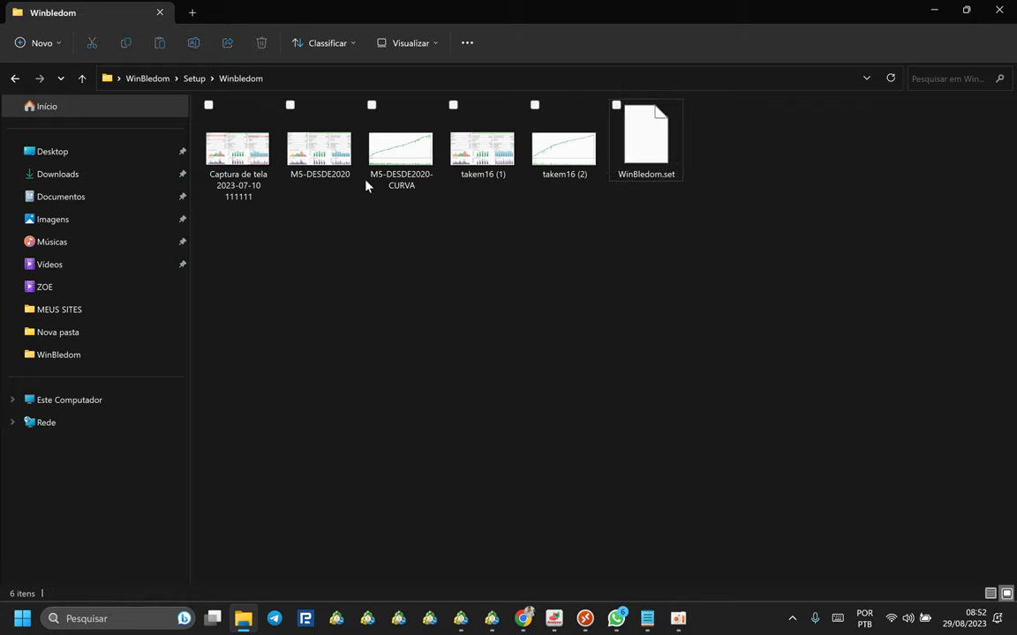
Check the Winbledom 2 folder's equity curve and statistics images and its winbledom 2.set file.
left_click(82, 79)
double_click(266, 150)
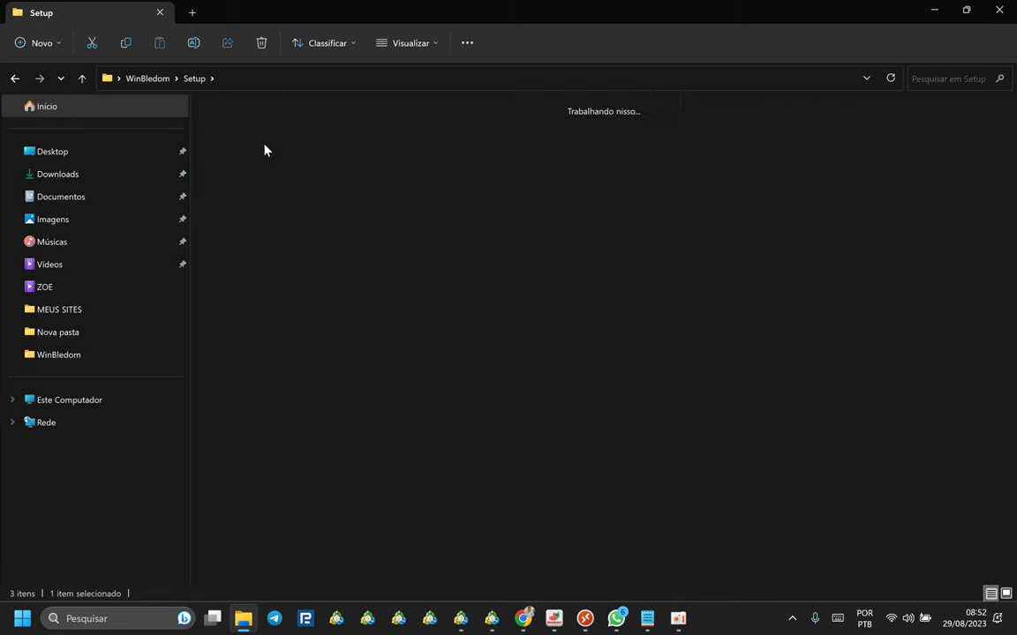
left_click(395, 160)
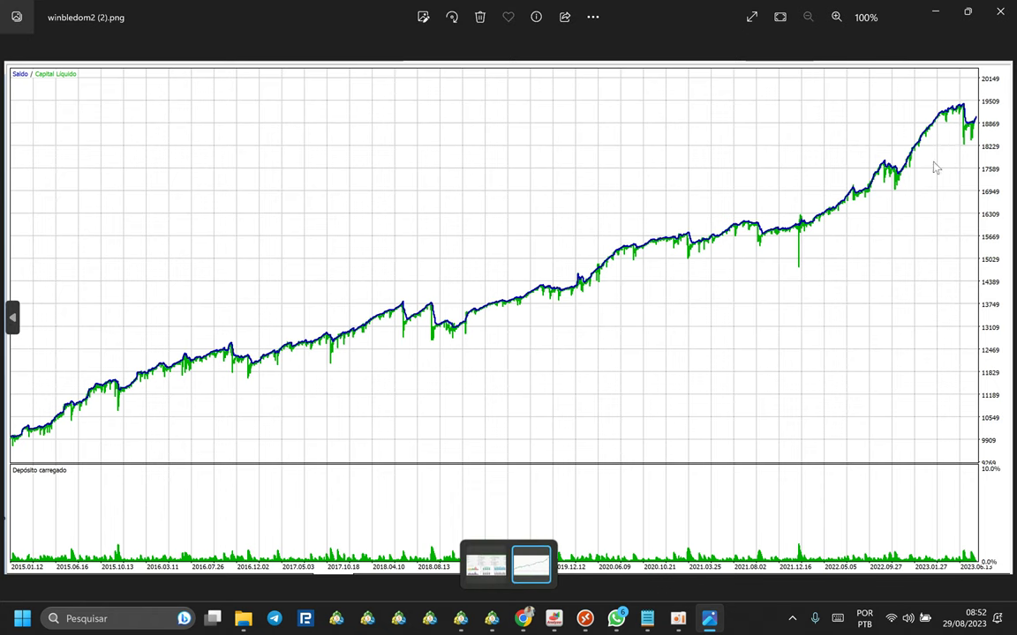
left_click(486, 565)
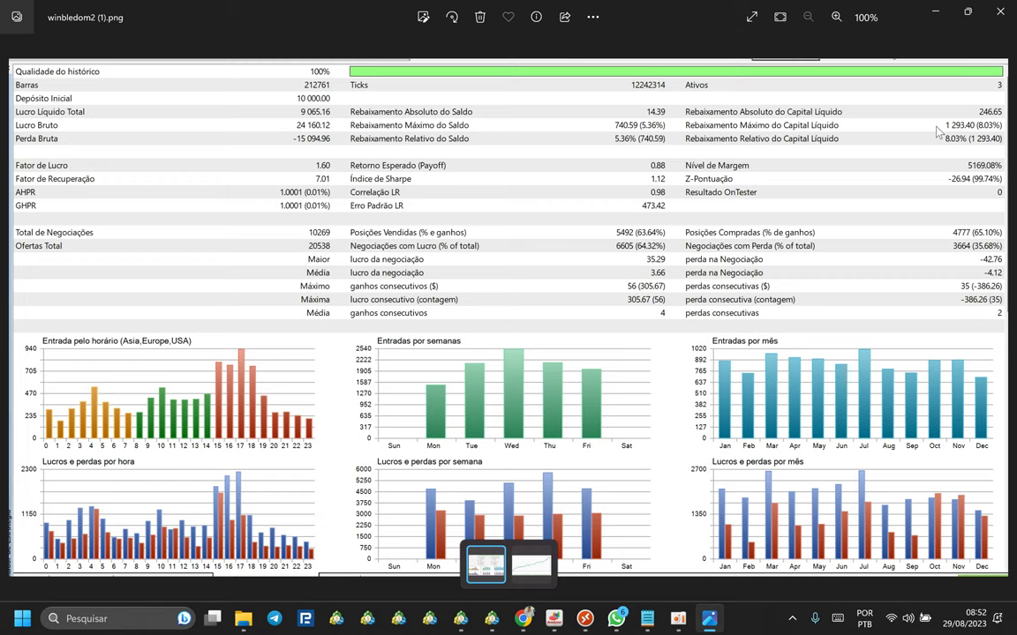
left_click(1001, 16)
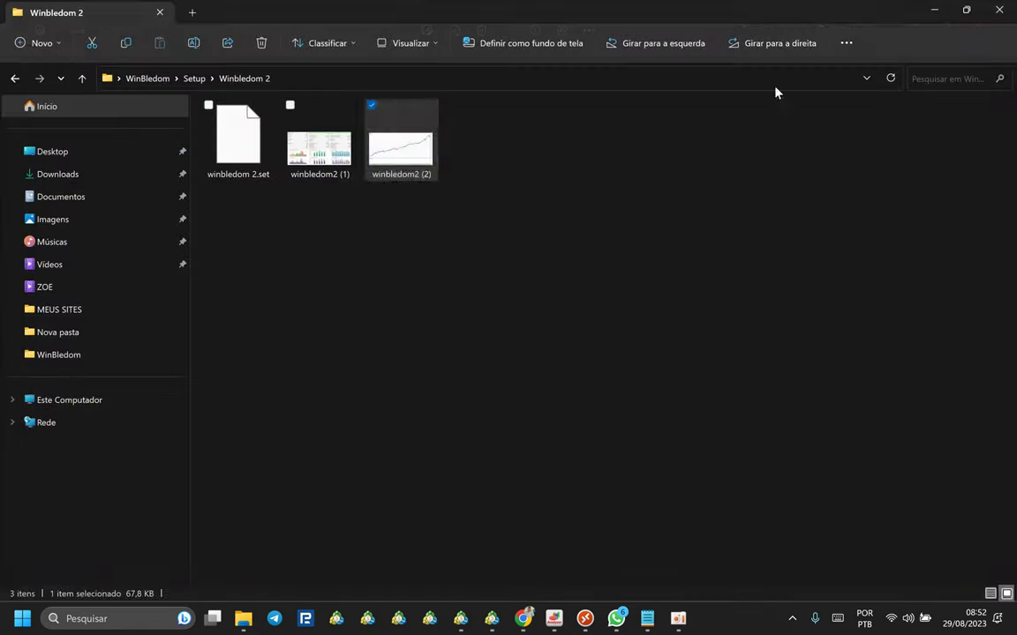
left_click(243, 143)
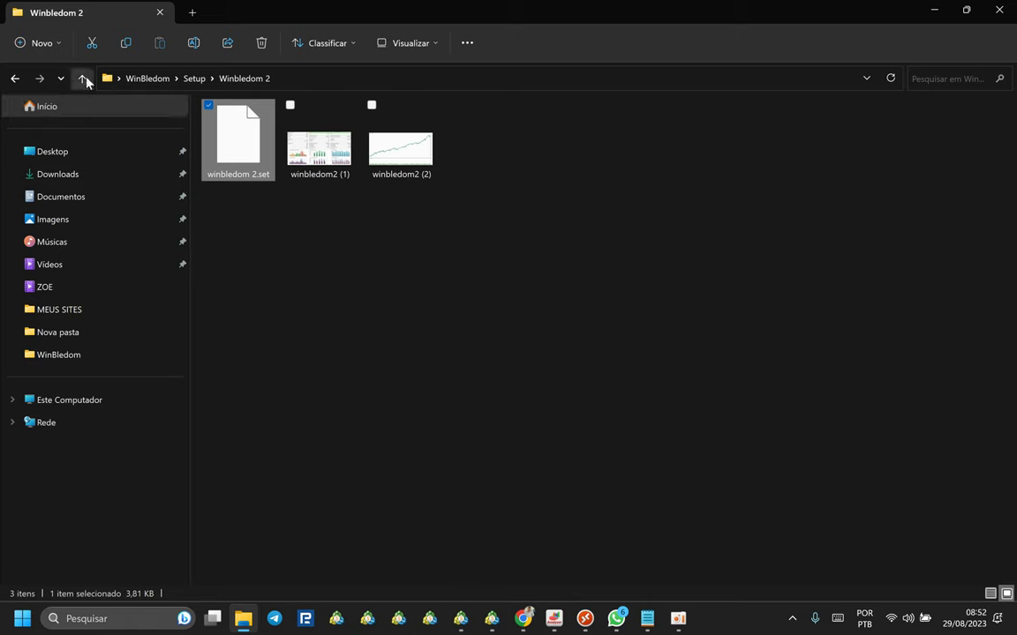
Look through the Winbledom 3 folder's files, including winbledom 3.set.
left_click(83, 77)
double_click(254, 167)
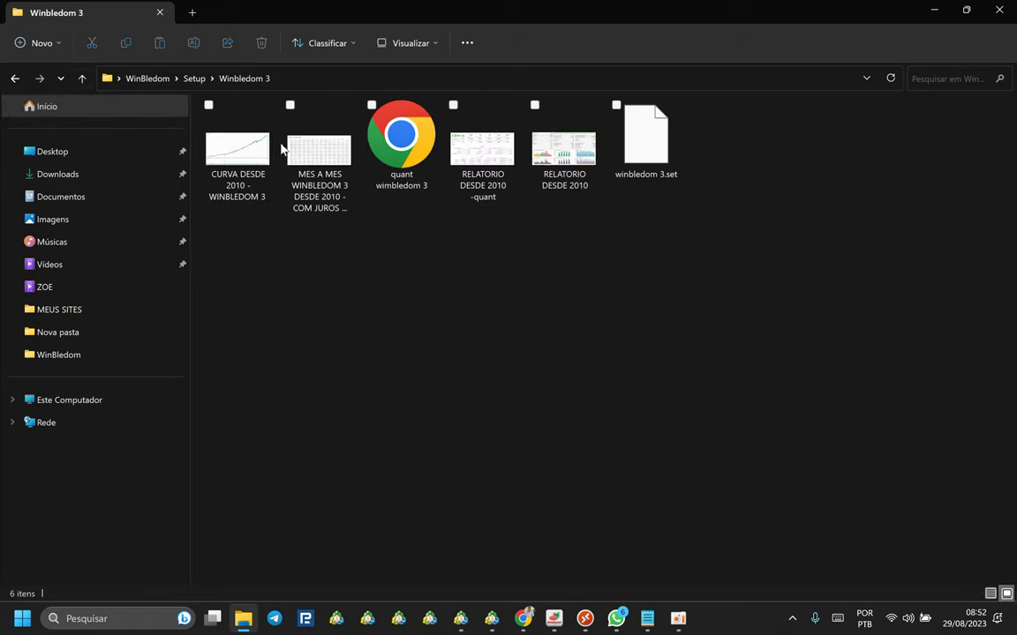
left_click(234, 143)
left_click(344, 143)
left_click(503, 158)
left_click(670, 155)
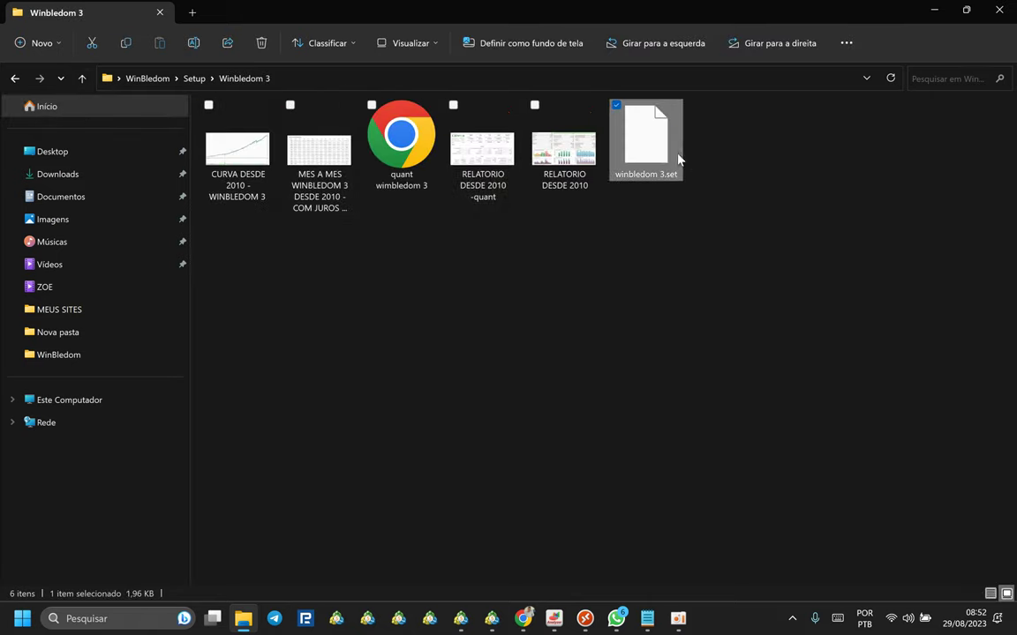
left_click(545, 220)
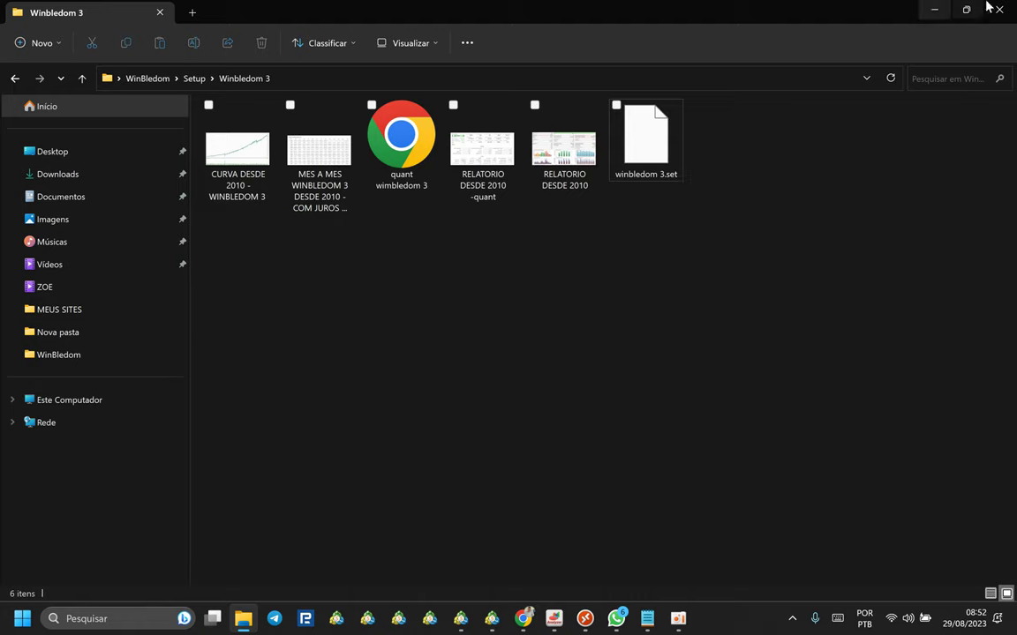
Return to the Winbledom folder, select WinBledom.set, and close File Explorer.
left_click(81, 79)
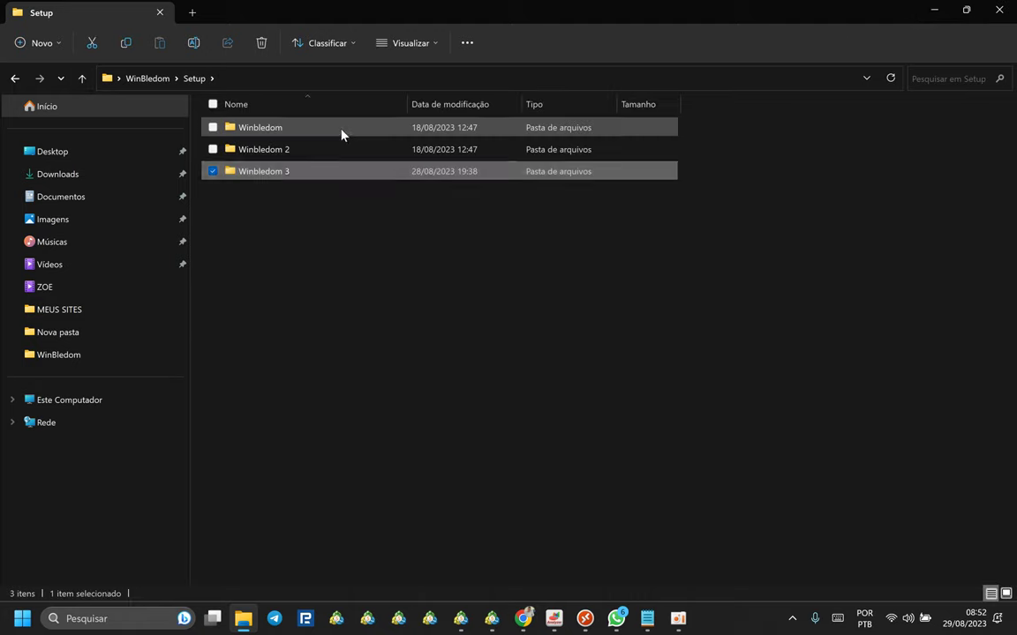
double_click(343, 131)
left_click(643, 154)
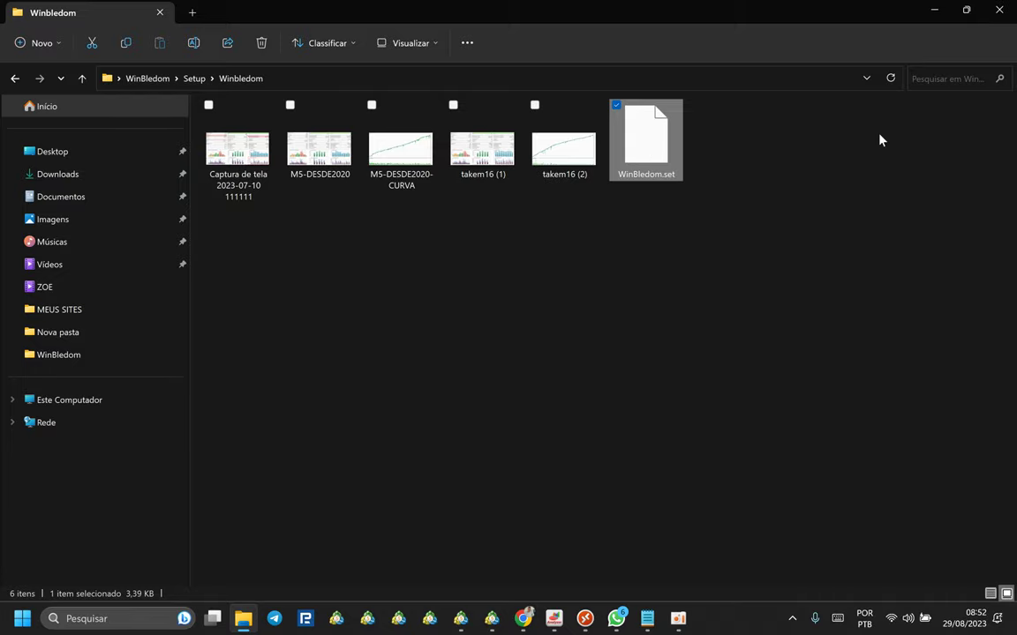
left_click(999, 10)
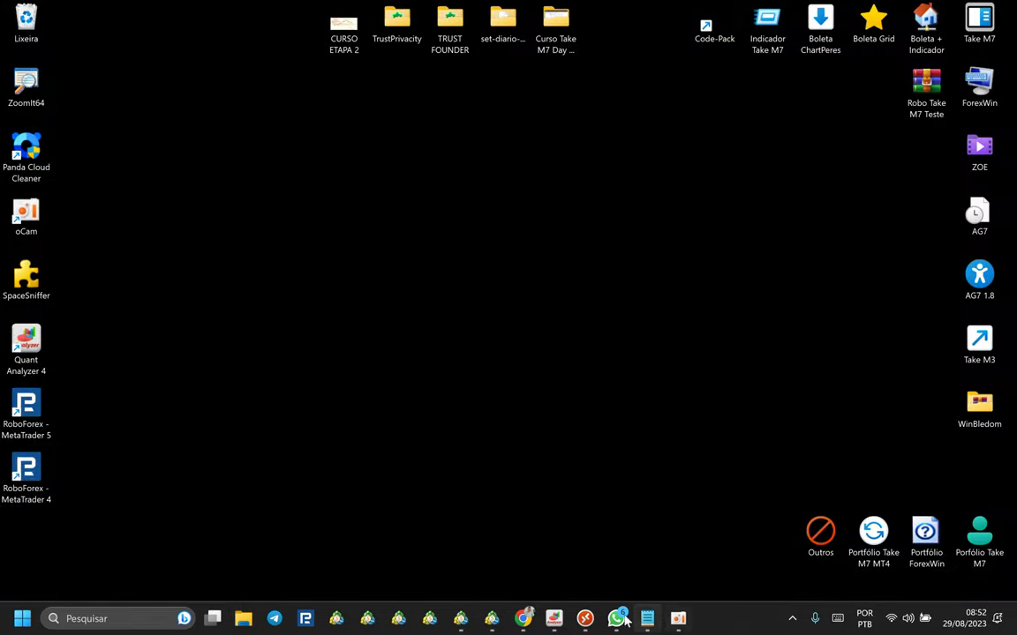
Load WinBledom.set into the expert's input parameters.
left_click(585, 619)
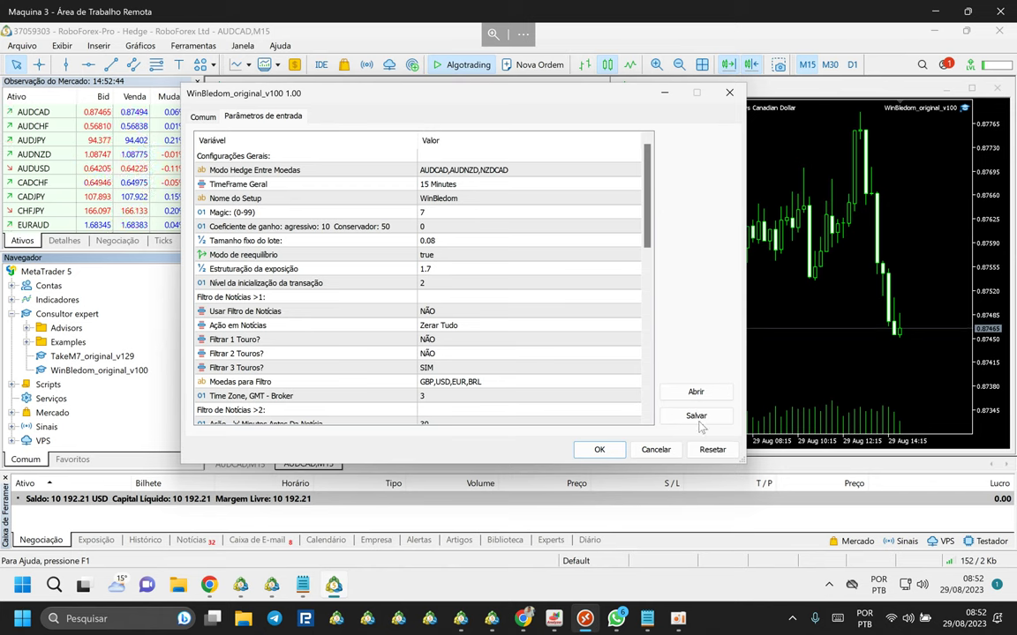
left_click(696, 391)
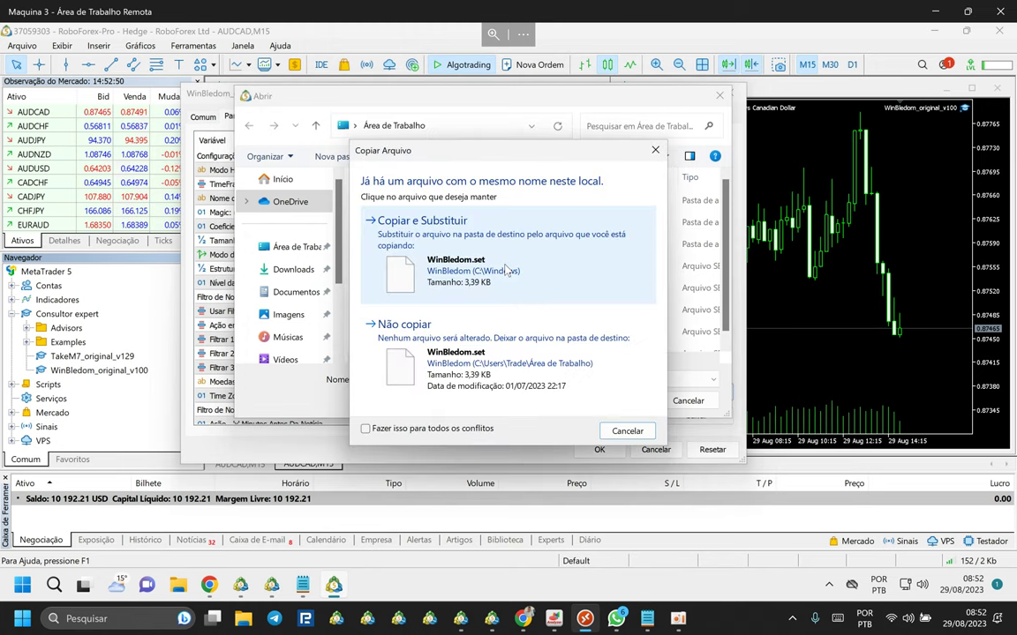
left_click(457, 250)
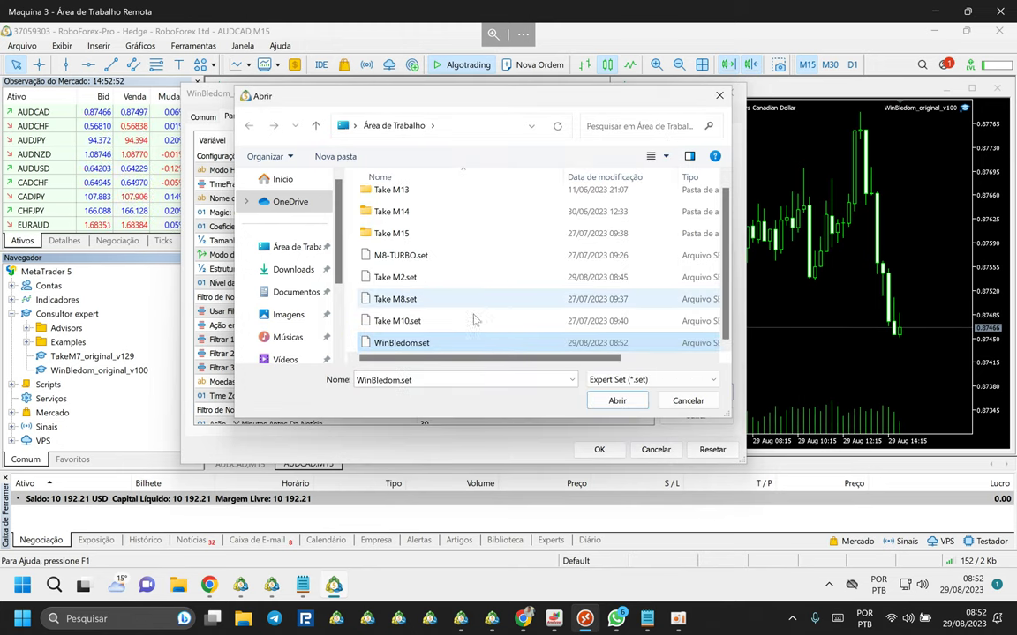
double_click(397, 344)
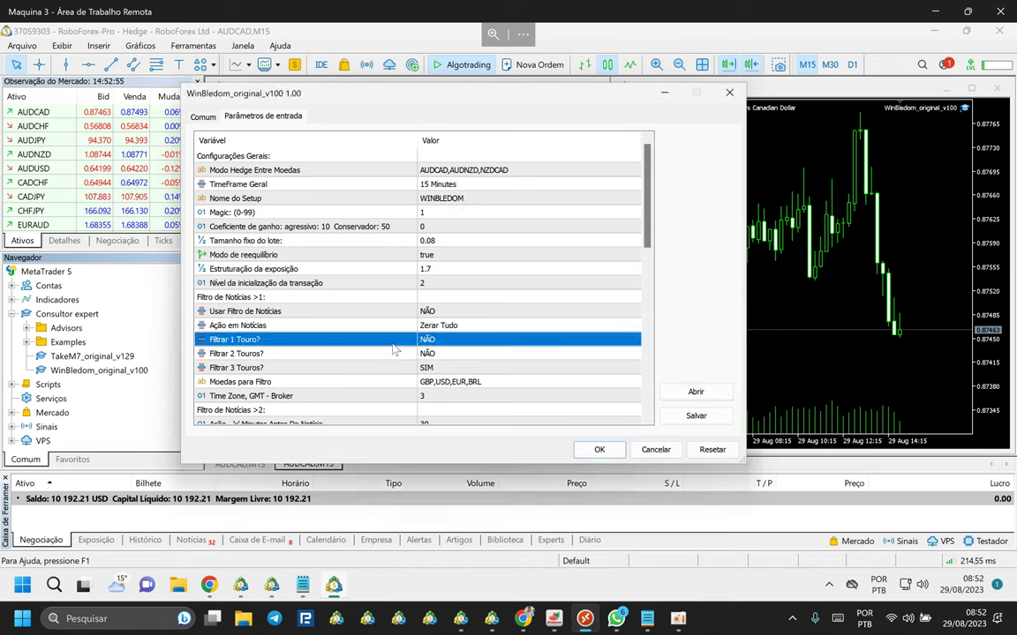
Review the loaded inputs, keep the fixed lot size at 0.08, and attach the EA.
left_click(447, 173)
left_click(444, 212)
left_click(439, 240)
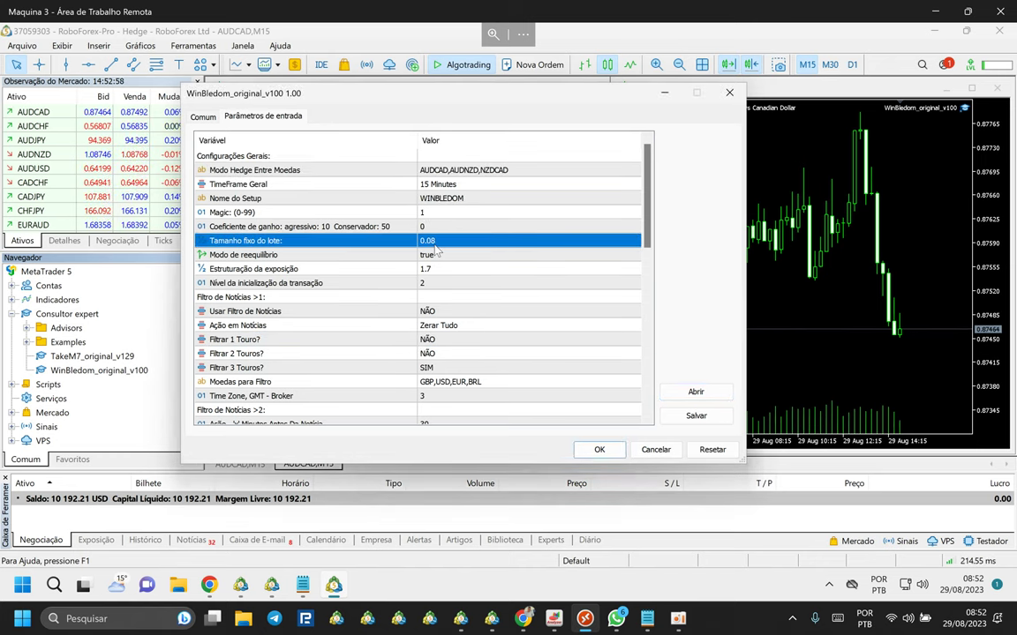
left_click(451, 245)
left_click(458, 247)
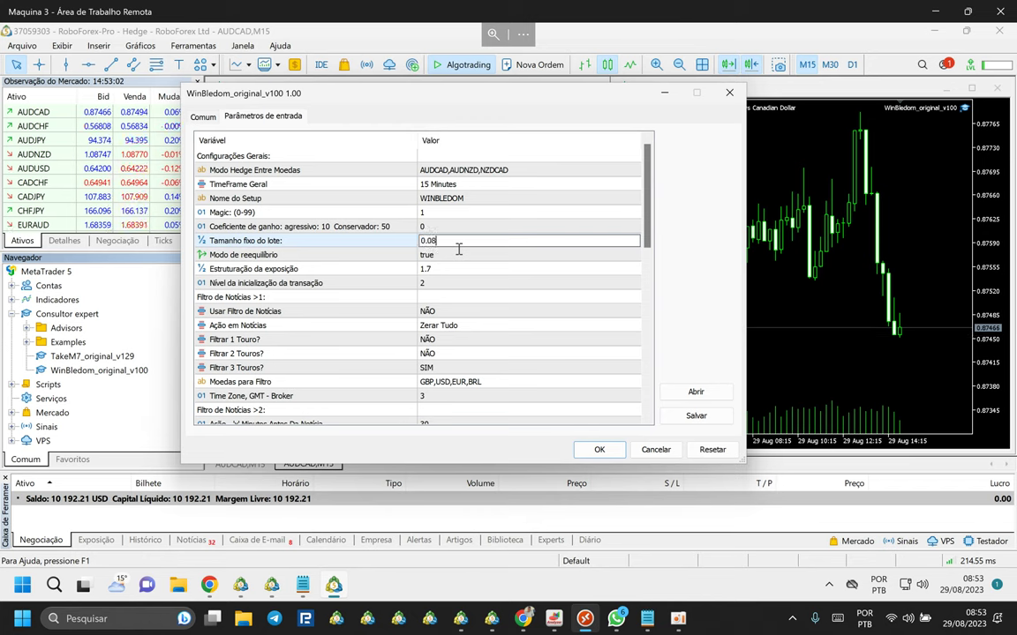
left_click(451, 255)
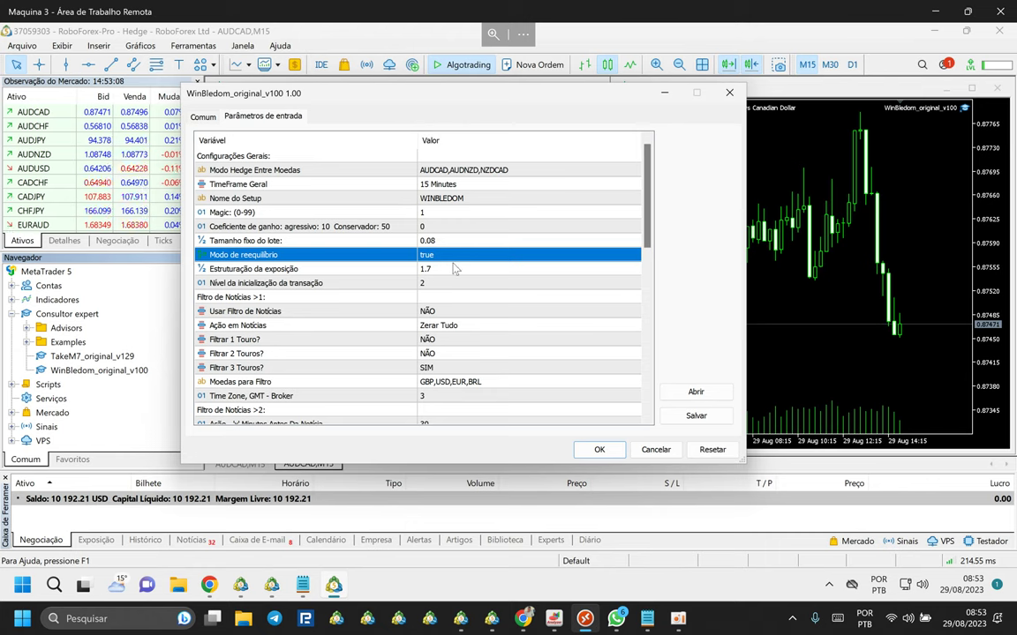
scroll(446, 243, "down", 10)
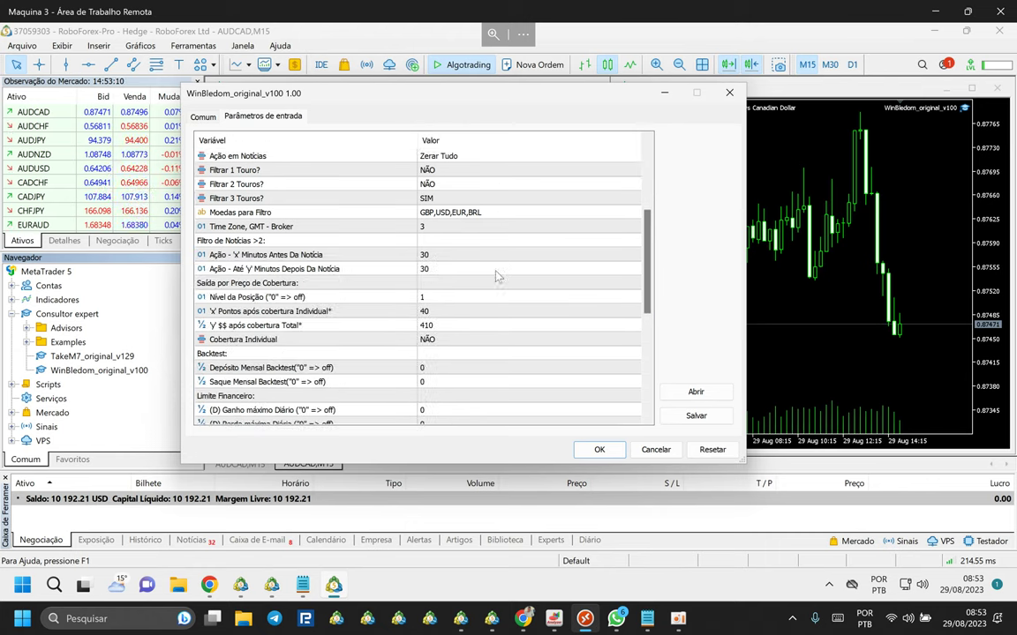
left_click(597, 449)
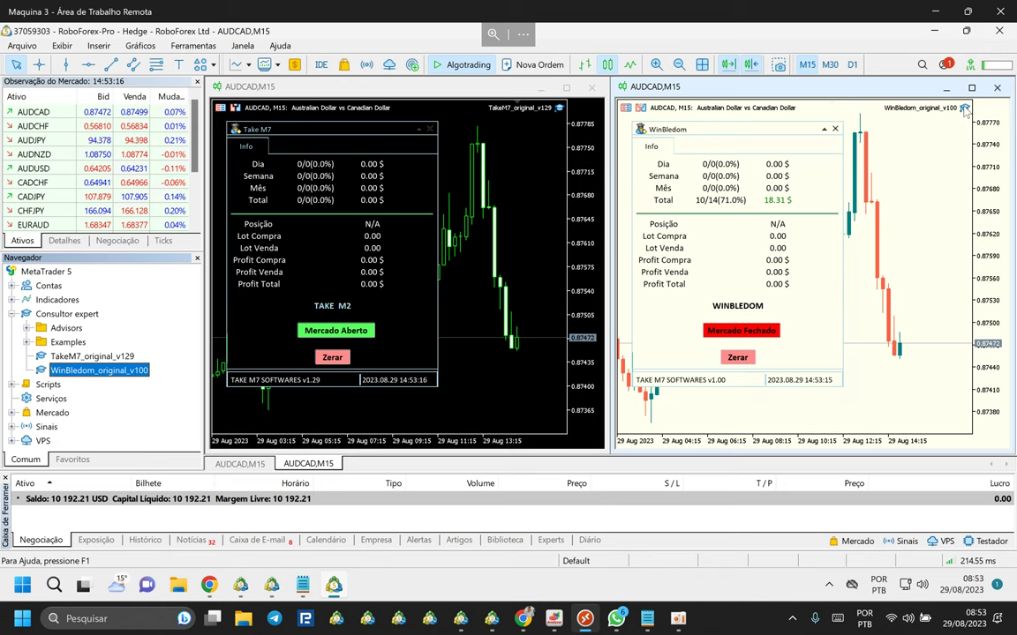
Reopen the running EA's inputs and change Magic (0-99) from 1 to 2.
double_click(964, 108)
left_click(256, 212)
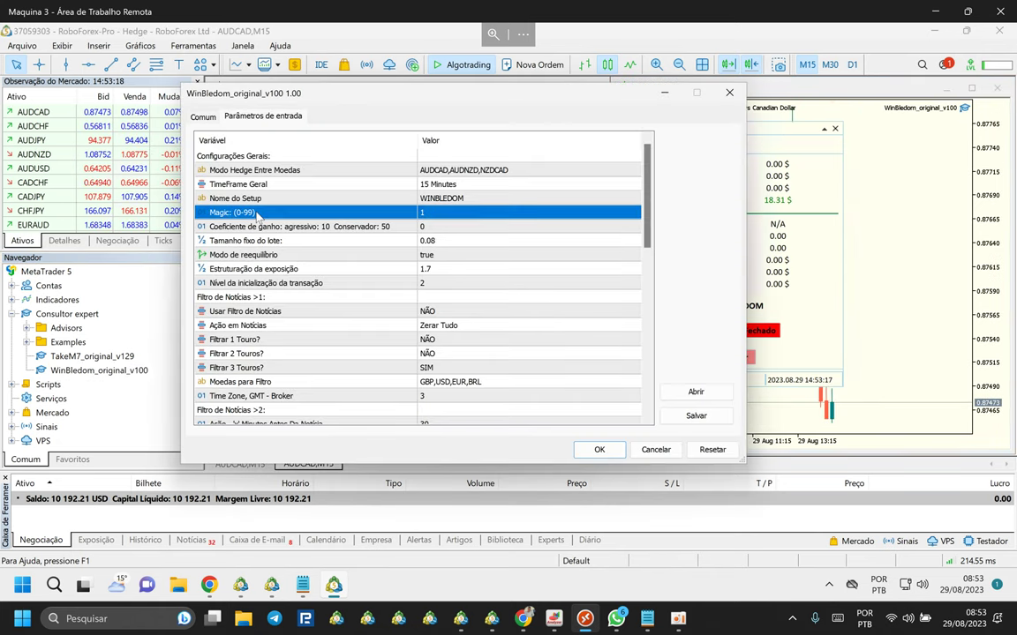
left_click(436, 212)
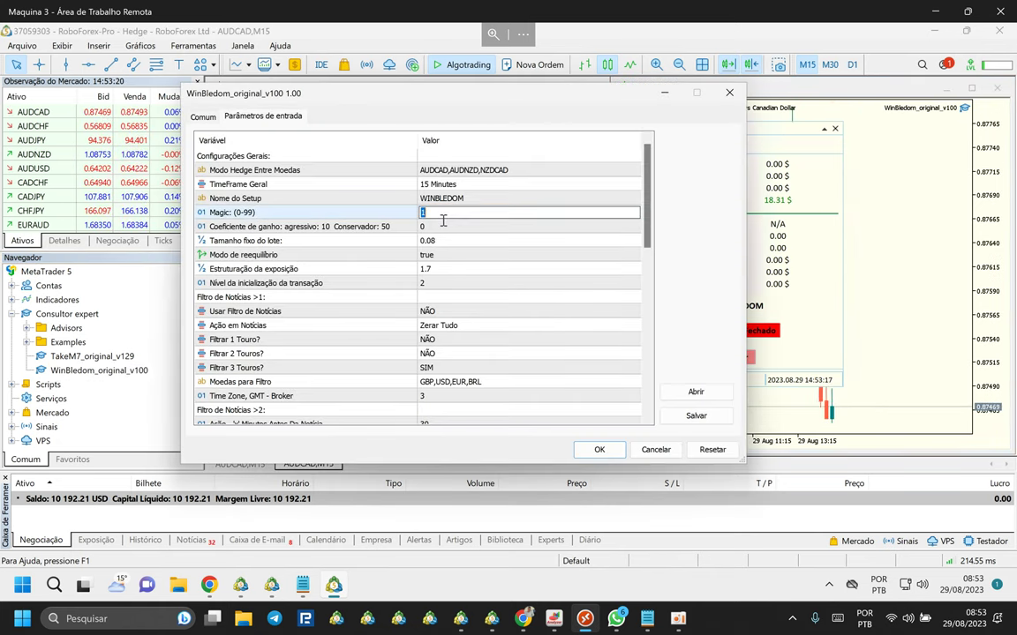
type("2")
left_click(393, 227)
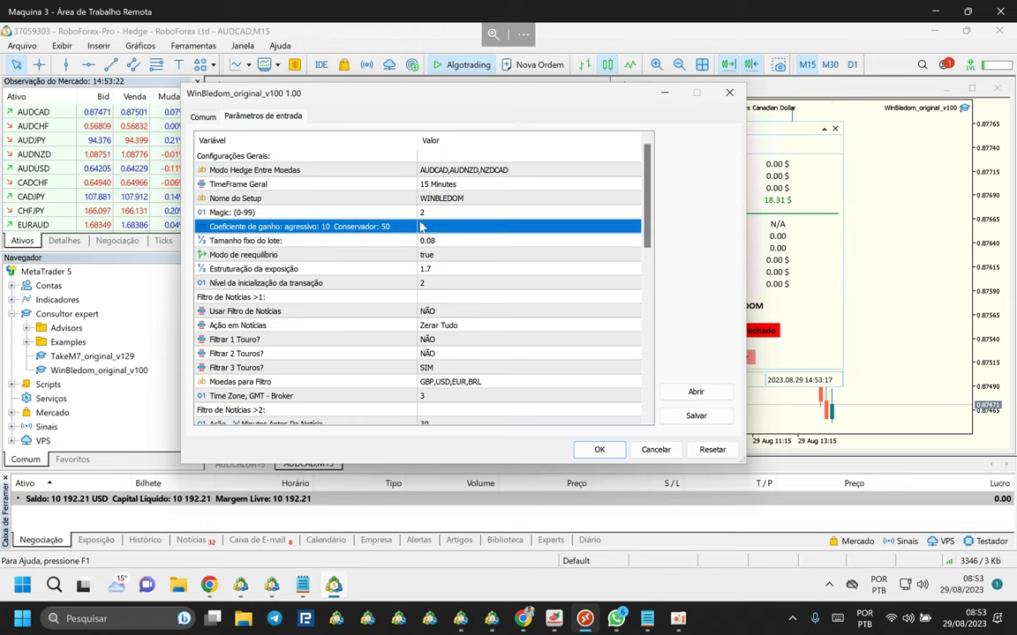